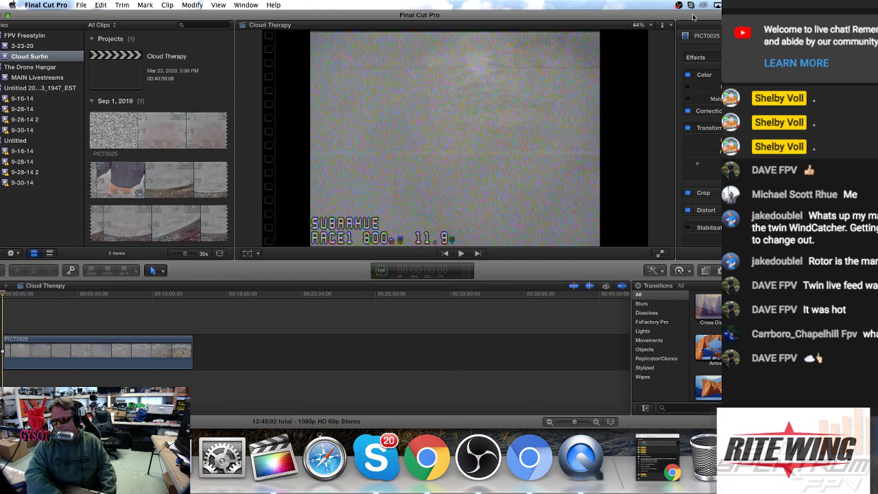
Switch to OBS, select the "INTERNET VIDS and MP4 Files" scene for the preview, and return to Final Cut Pro
{"action": "left_click_drag", "start_coordinate": [707, 11], "coordinate": [712, 11]}
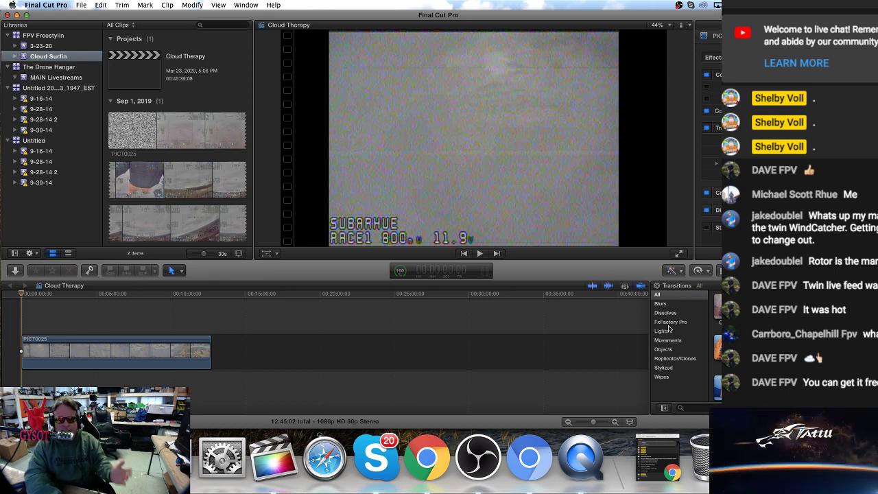
{"action": "left_click", "coordinate": [472, 465]}
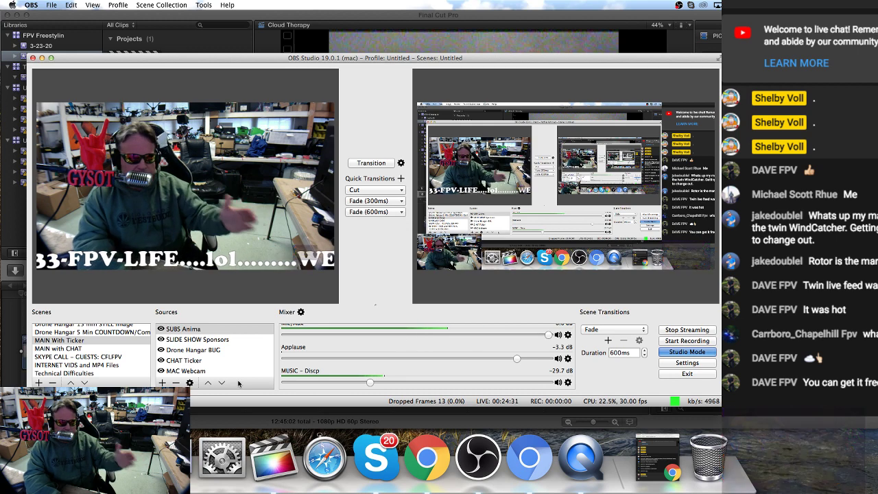
{"action": "left_click", "coordinate": [77, 365]}
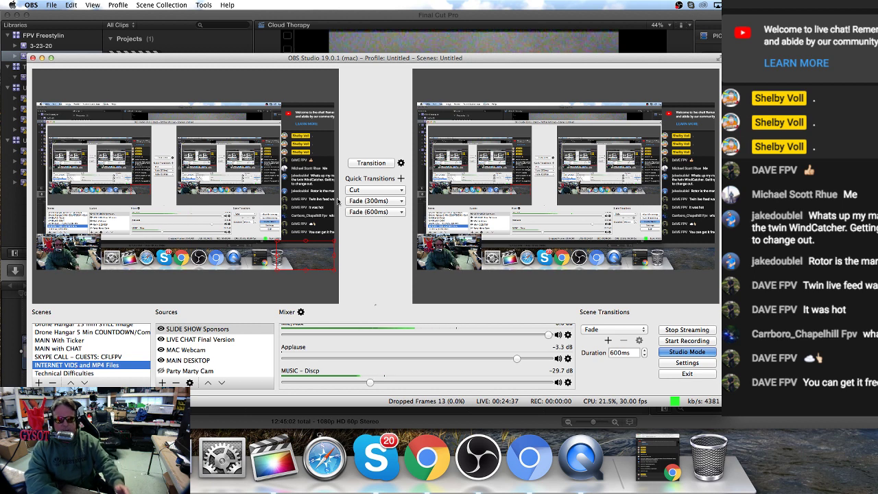
{"action": "key", "text": "super+Tab"}
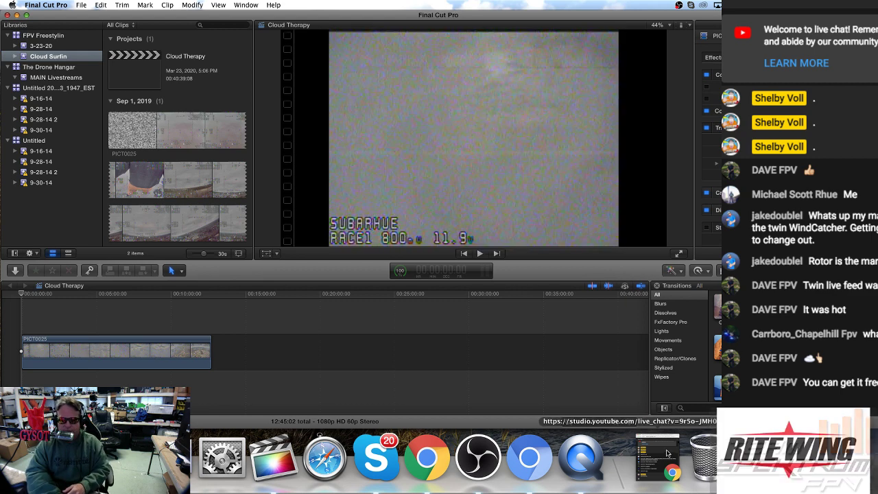
Check the minimized YouTube live chat window, minimize it again and return to Final Cut Pro
{"action": "left_click", "coordinate": [624, 456]}
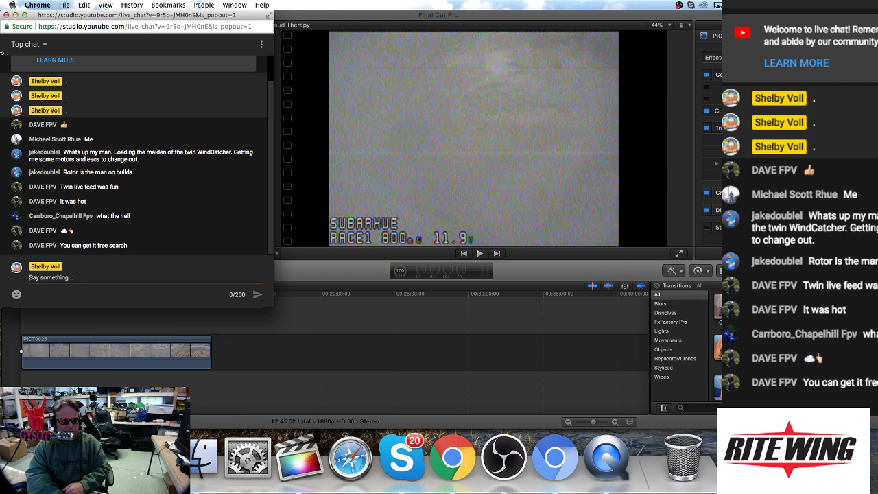
{"action": "left_click", "coordinate": [16, 15]}
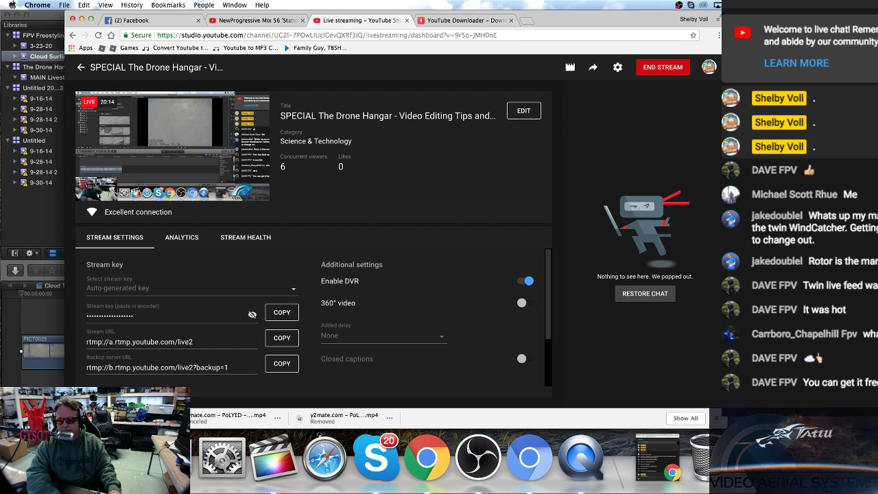
{"action": "key", "text": "super+Tab"}
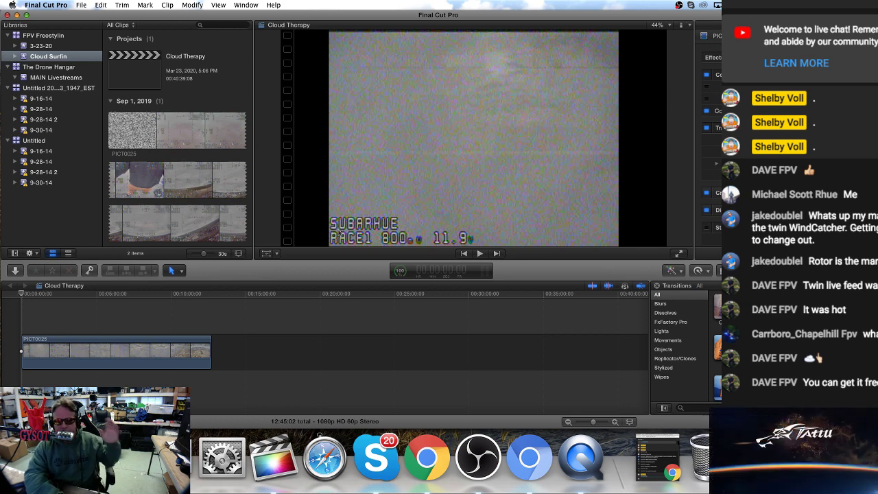
Shift the Final Cut Pro window so that the PICT0025 inspector and the transitions browser can be viewed
{"action": "left_click_drag", "start_coordinate": [470, 19], "coordinate": [292, 39]}
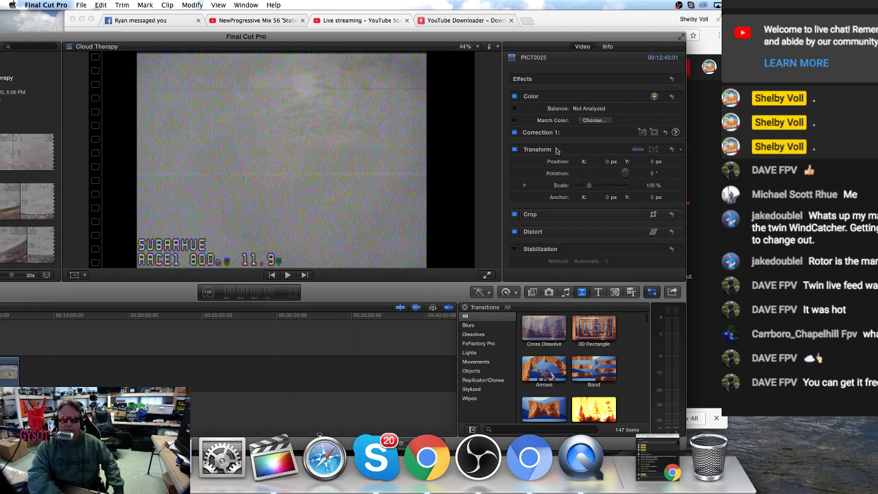
{"action": "left_click_drag", "start_coordinate": [264, 404], "coordinate": [202, 384]}
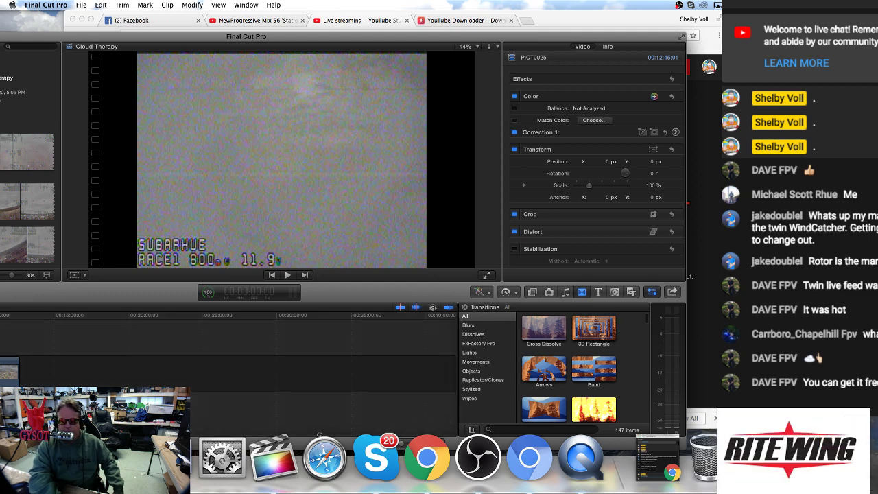
{"action": "key", "text": "F12"}
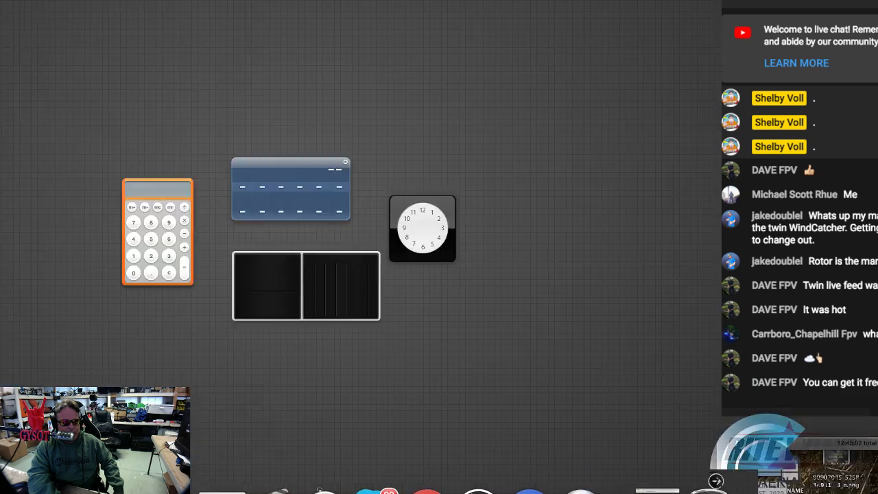
{"action": "mouse_move", "coordinate": [869, 485]}
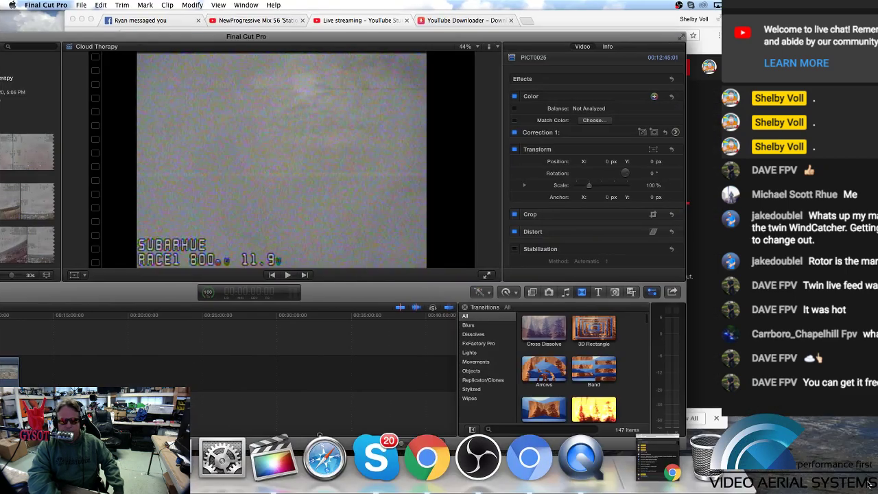
Uncover the desktop by moving the Final Cut Pro window aside and minimizing the OBS, Chrome and QuickTime windows
{"action": "left_click_drag", "start_coordinate": [320, 39], "coordinate": [672, 28]}
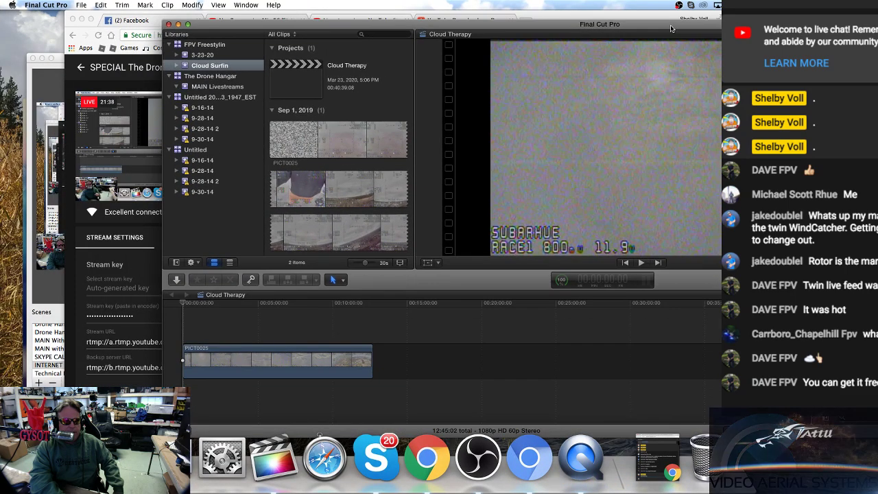
{"action": "left_click", "coordinate": [41, 58]}
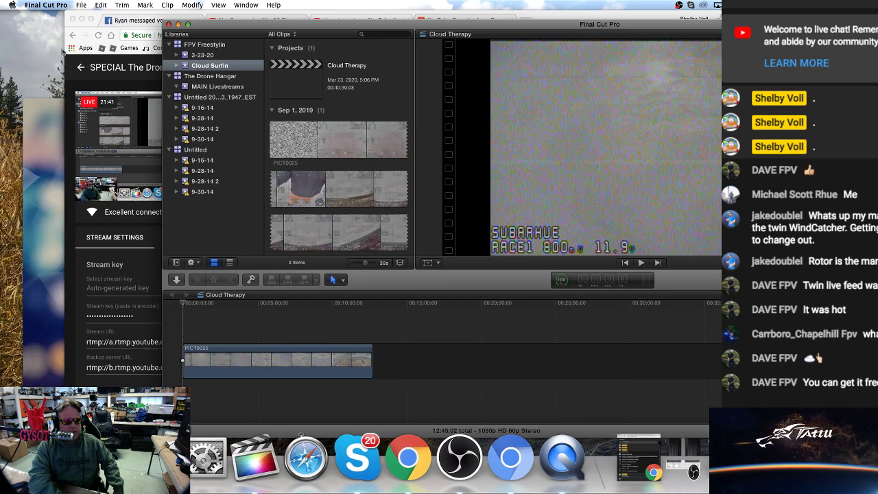
{"action": "left_click", "coordinate": [81, 20]}
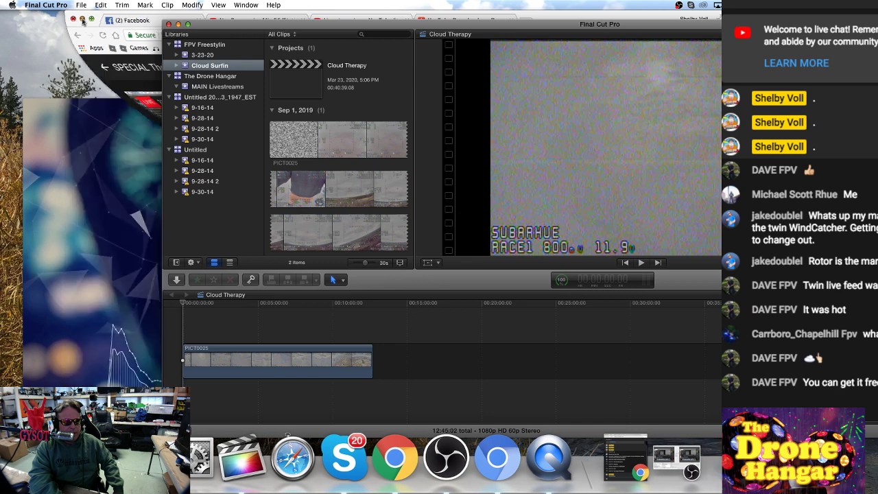
{"action": "left_click", "coordinate": [38, 104]}
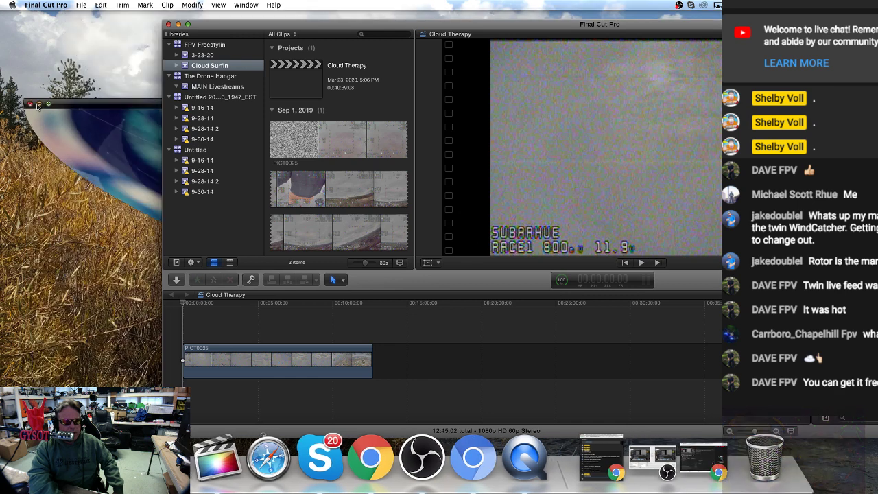
Place the DROP HERE FIRST 2020 folder and the NO NAME drive on the uncovered part of the desktop
{"action": "left_click_drag", "start_coordinate": [72, 343], "coordinate": [88, 257]}
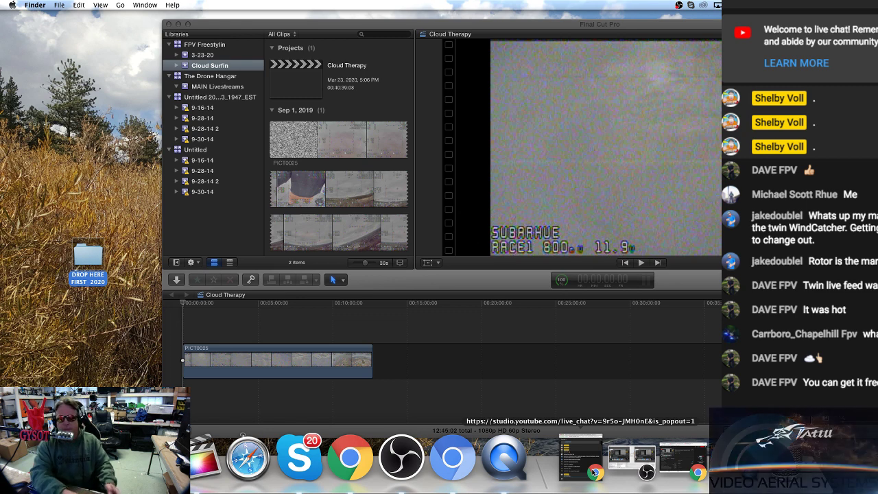
{"action": "left_click", "coordinate": [350, 491]}
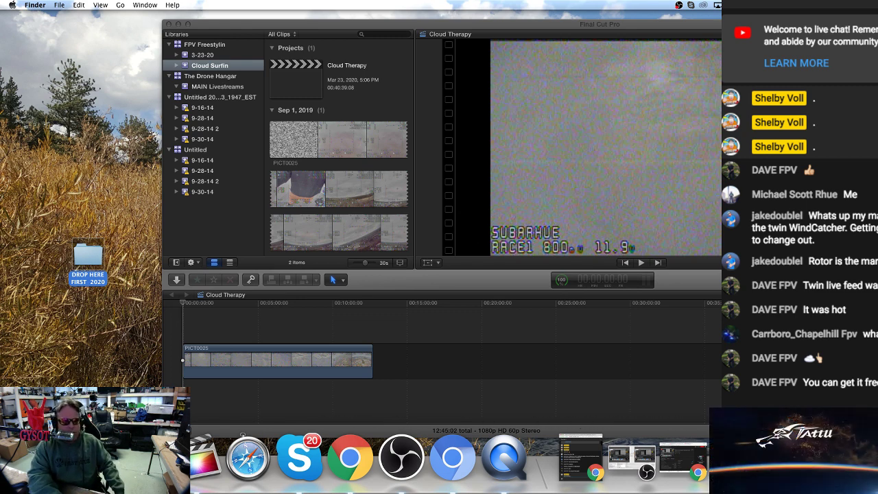
{"action": "left_click", "coordinate": [41, 173]}
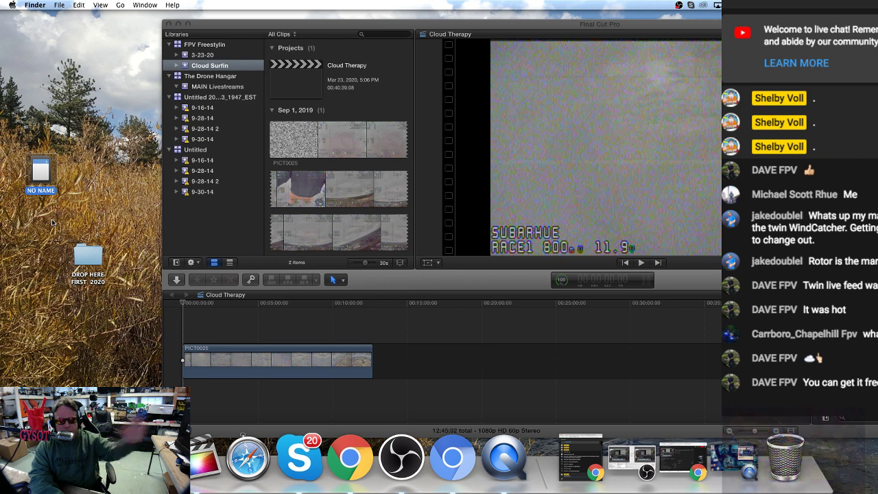
Open the 122DSCIM folder inside DCIM on the NO NAME drive and look through its AVI clips
{"action": "double_click", "coordinate": [43, 172]}
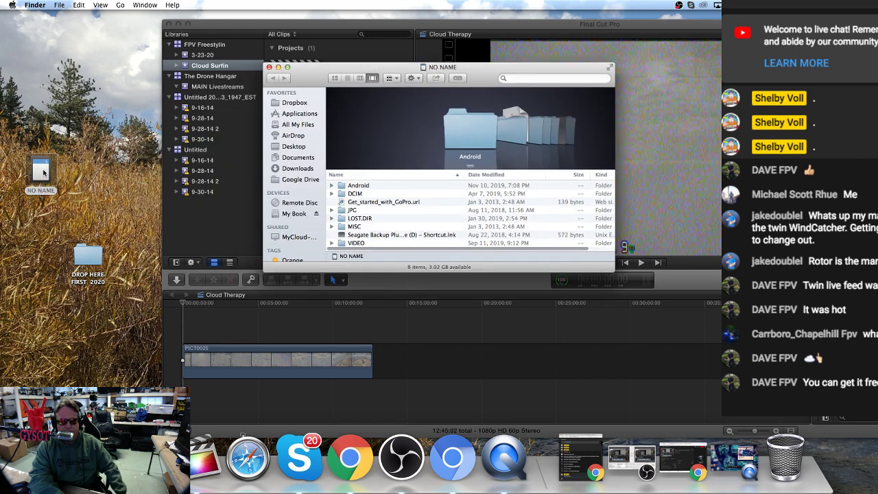
{"action": "left_click", "coordinate": [363, 194]}
{"action": "double_click", "coordinate": [363, 194]}
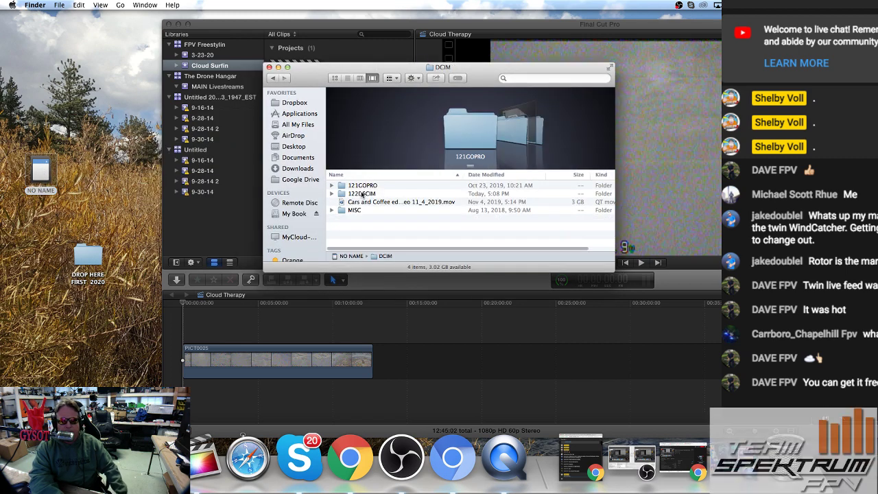
{"action": "double_click", "coordinate": [362, 194]}
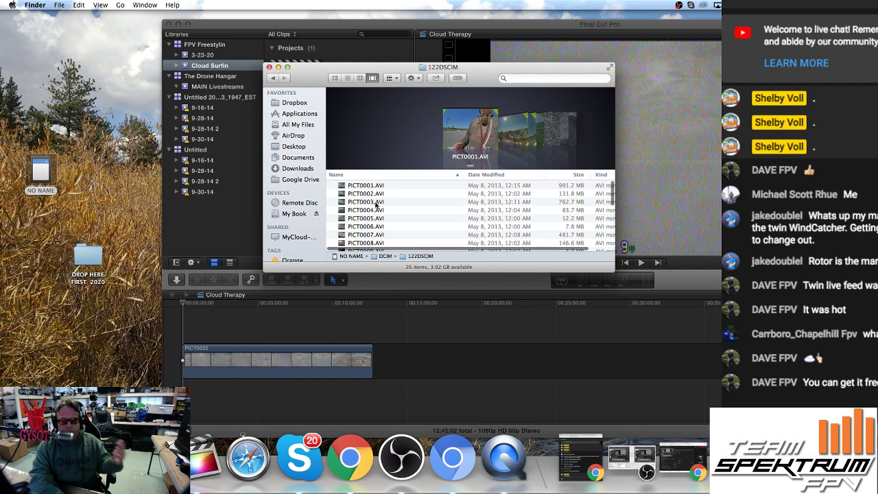
{"action": "scroll", "coordinate": [376, 203], "scroll_direction": "down", "scroll_amount": 5}
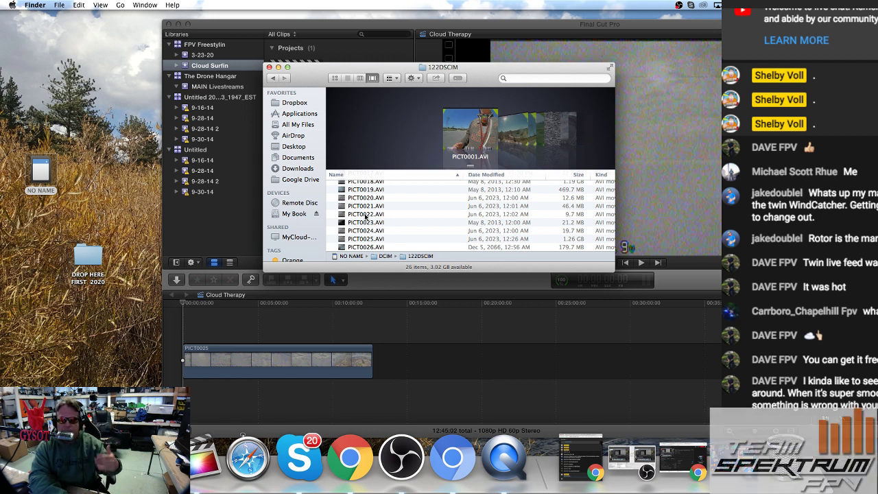
{"action": "scroll", "coordinate": [404, 225], "scroll_direction": "down", "scroll_amount": 2}
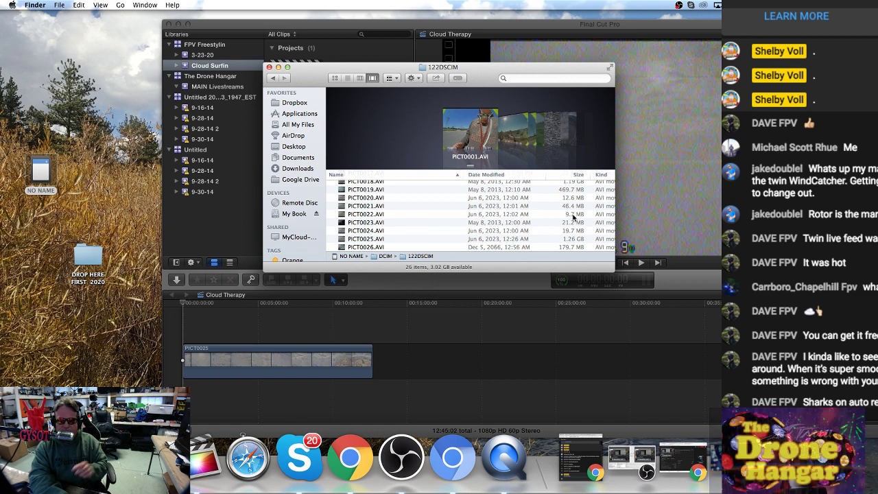
Open the DROP HERE FIRST 2020 folder and arrange its window beside the 122DSCIM window
{"action": "left_click_drag", "start_coordinate": [521, 67], "coordinate": [379, 69]}
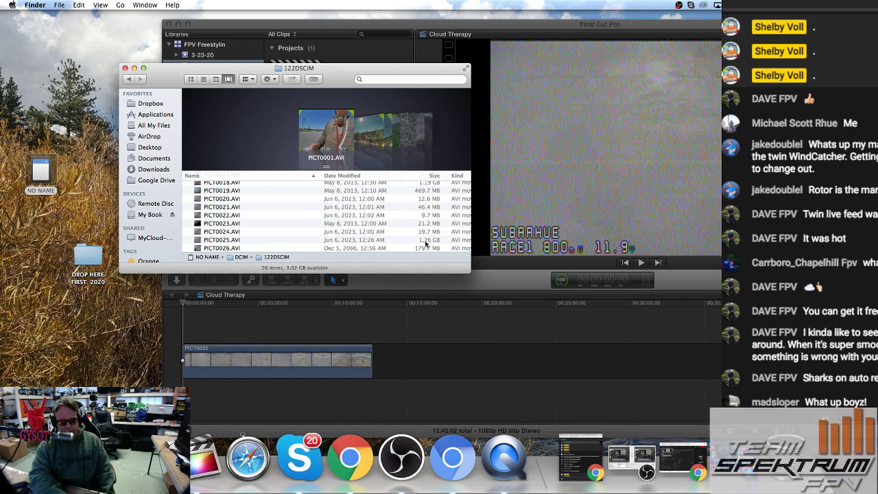
{"action": "left_click_drag", "start_coordinate": [81, 259], "coordinate": [41, 231]}
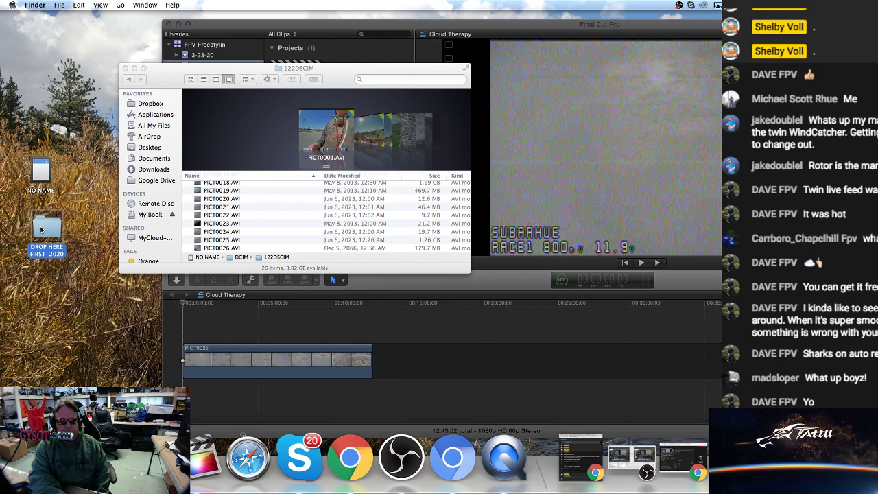
{"action": "double_click", "coordinate": [41, 229]}
{"action": "left_click_drag", "start_coordinate": [207, 79], "coordinate": [517, 88]}
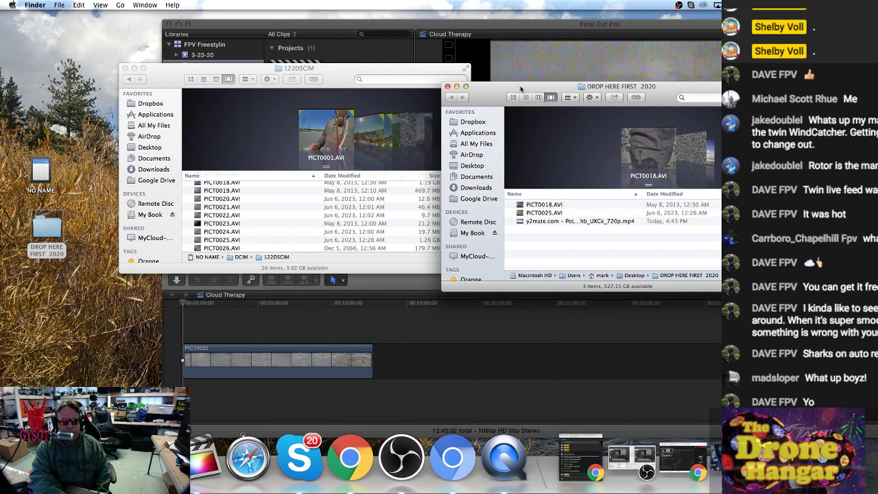
Copy PICT0022.AVI from the 122DSCIM folder into the DROP HERE FIRST 2020 folder
{"action": "left_click", "coordinate": [220, 217]}
{"action": "left_click", "coordinate": [221, 217]}
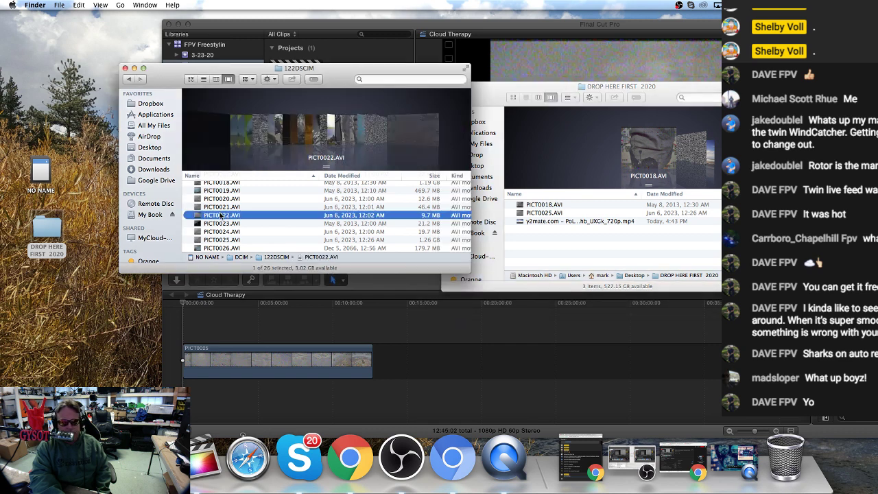
{"action": "left_click_drag", "start_coordinate": [220, 218], "coordinate": [547, 242]}
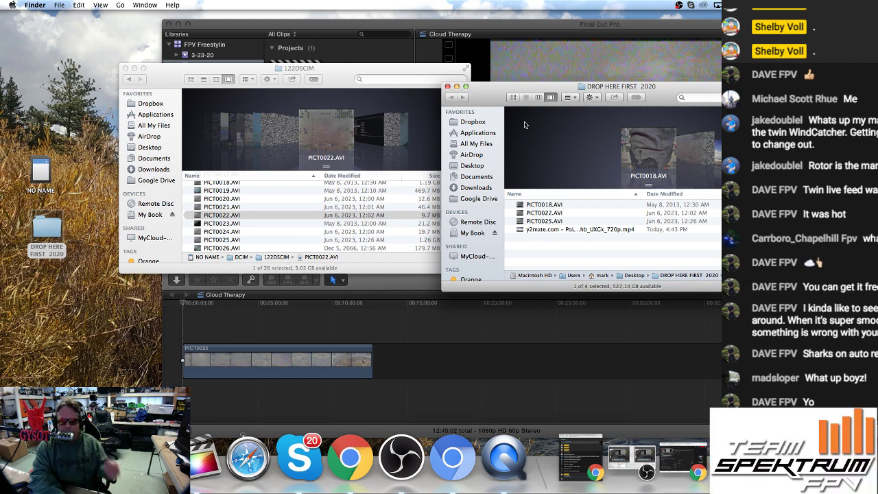
Close the 122DSCIM window, reposition the DROP HERE FIRST 2020 window, and minimize and restore Final Cut Pro
{"action": "left_click_drag", "start_coordinate": [487, 88], "coordinate": [213, 99]}
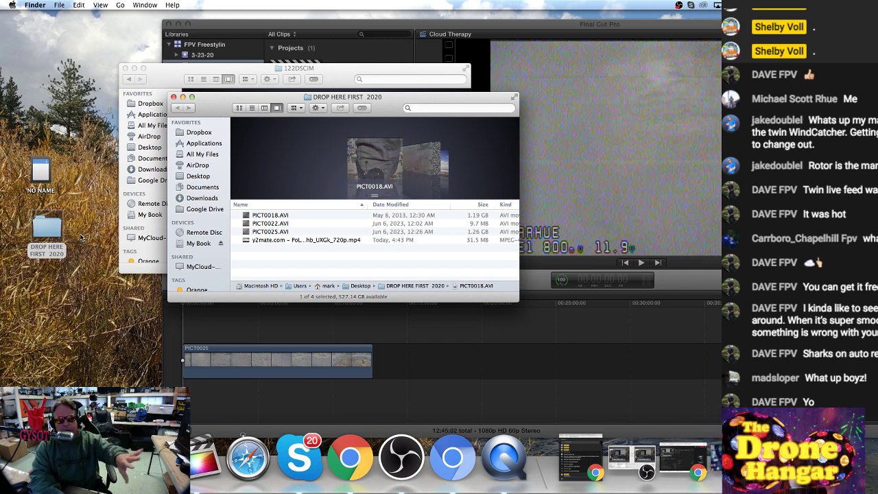
{"action": "left_click", "coordinate": [124, 69]}
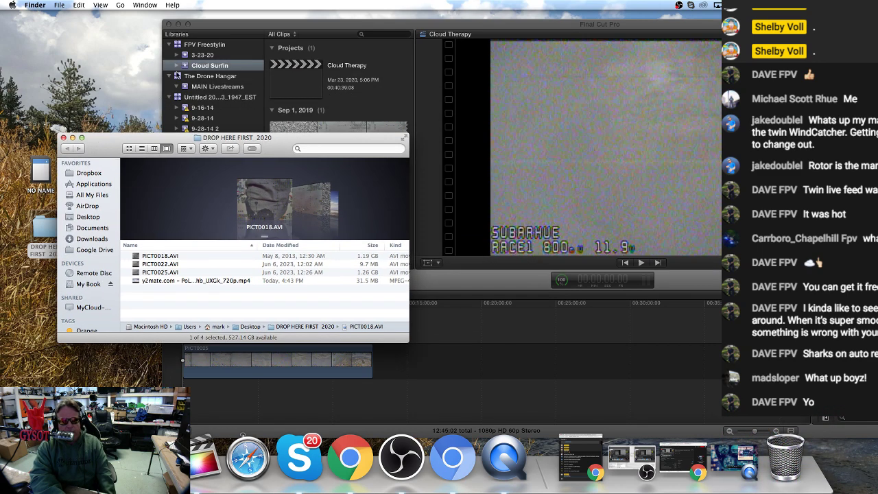
{"action": "left_click", "coordinate": [177, 24]}
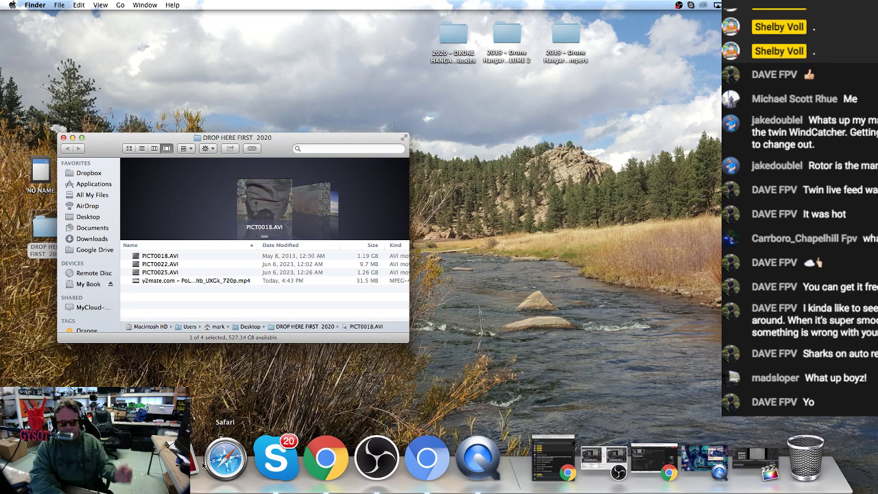
{"action": "left_click", "coordinate": [755, 458]}
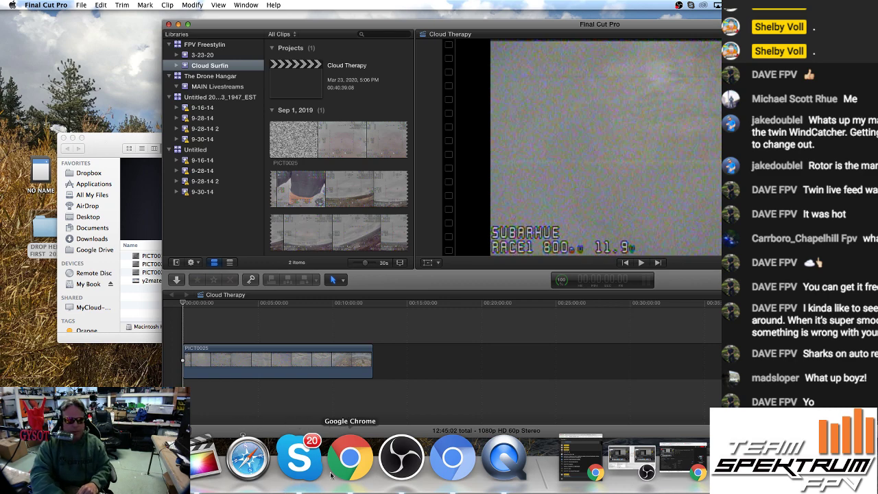
Switch to Chrome, open di.fm in a new tab, and look over its home page
{"action": "left_click", "coordinate": [350, 457]}
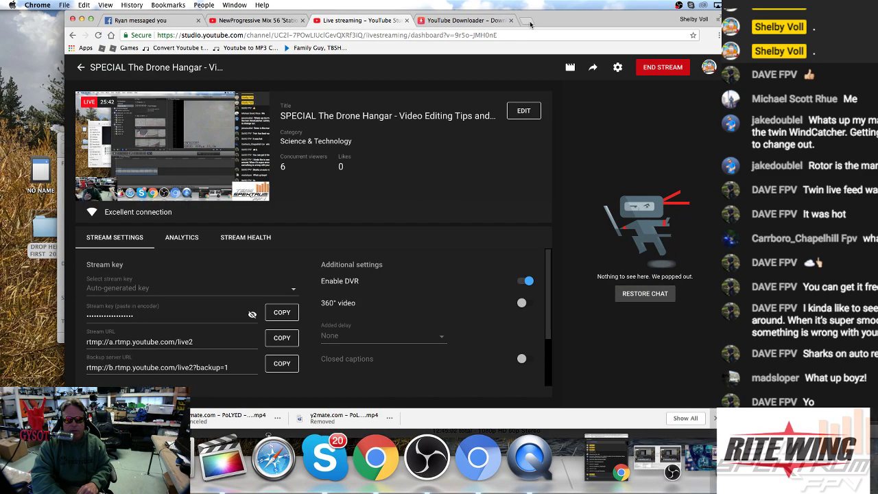
{"action": "key", "text": "super+t"}
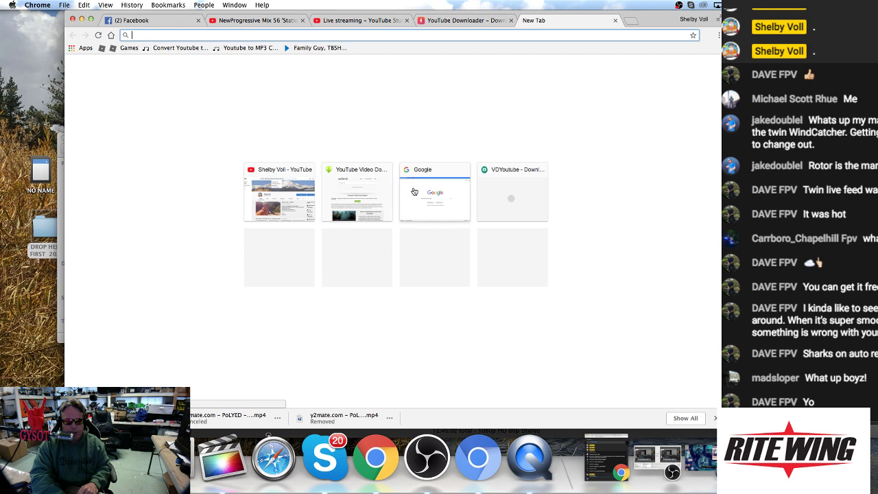
{"action": "type", "text": "di.fm"}
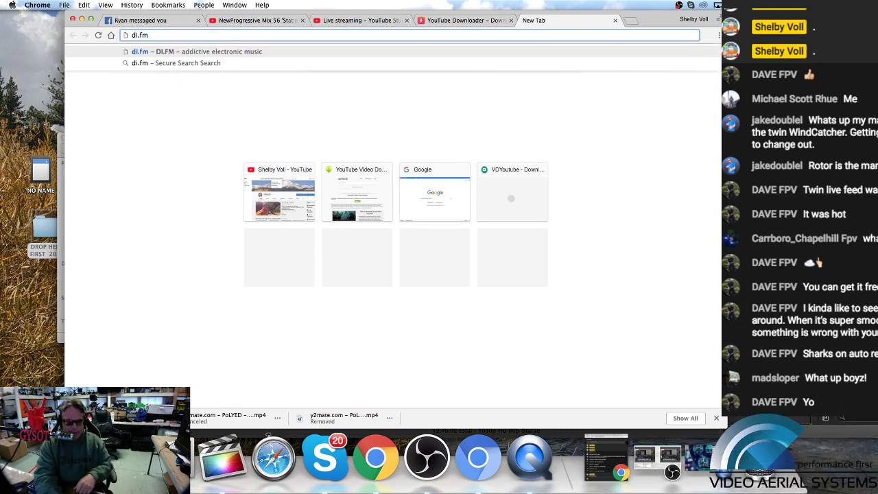
{"action": "key", "text": "Return"}
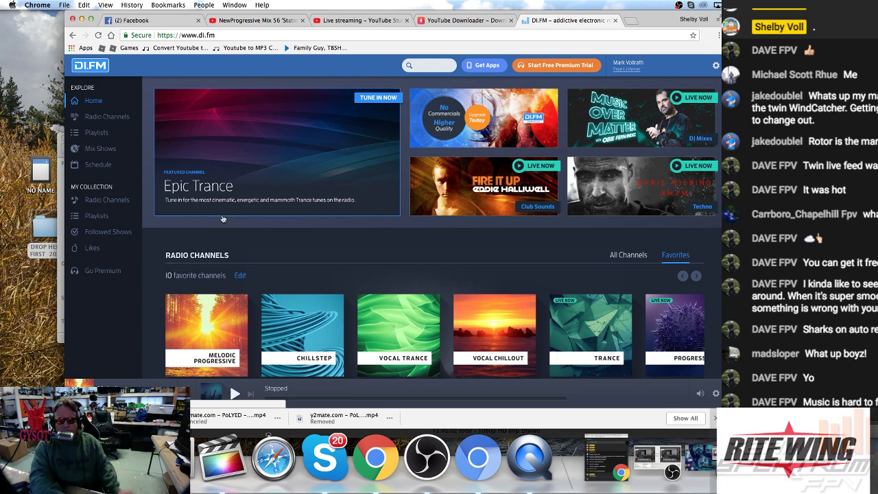
{"action": "scroll", "coordinate": [311, 315], "scroll_direction": "down", "scroll_amount": 5}
{"action": "scroll", "coordinate": [319, 293], "scroll_direction": "down", "scroll_amount": 4}
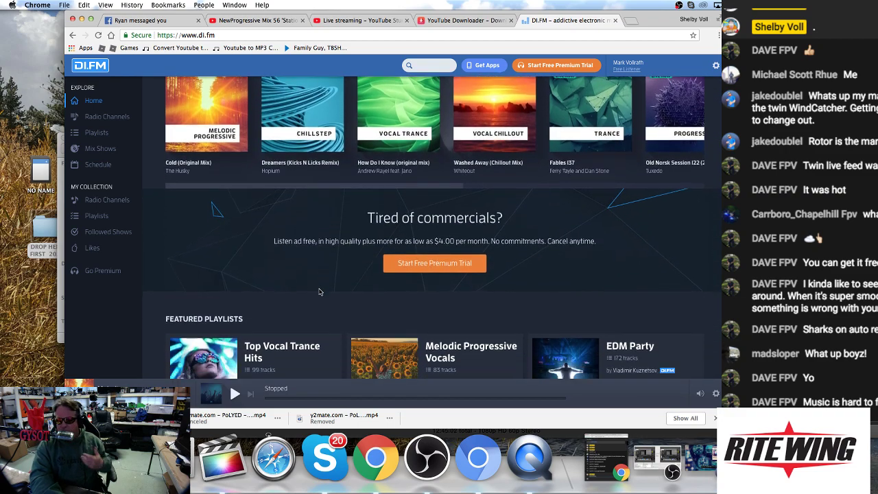
{"action": "scroll", "coordinate": [319, 292], "scroll_direction": "up", "scroll_amount": 9}
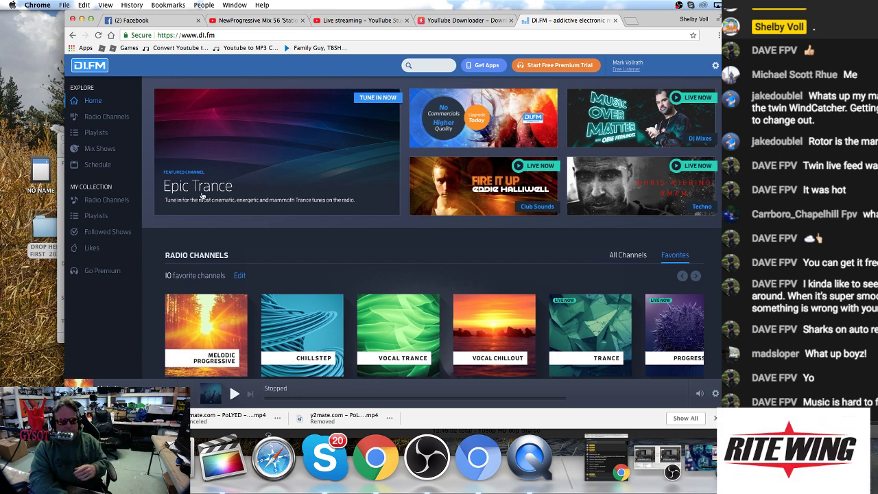
{"action": "scroll", "coordinate": [98, 155], "scroll_direction": "down", "scroll_amount": 1}
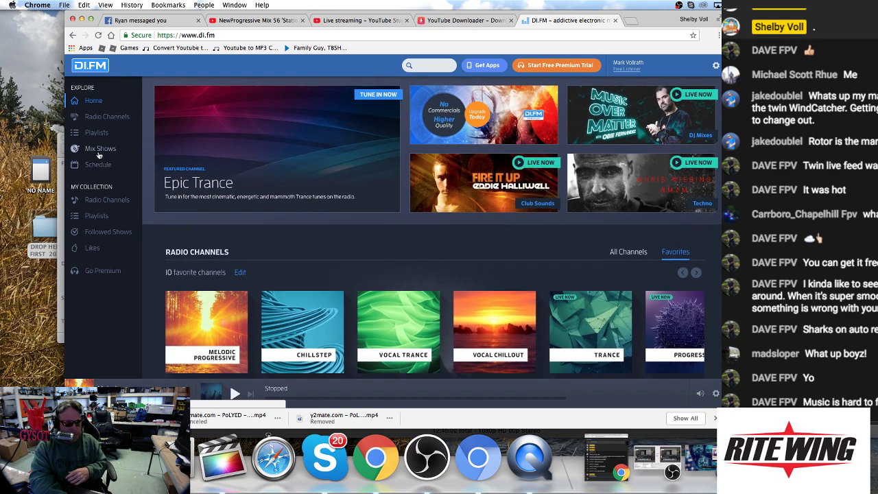
Open the DI.FM liked tracks, highlight the title Love Can Dream (Mehdi Belkadi Remix), and compare it with the YouTube tracklist
{"action": "left_click", "coordinate": [112, 253]}
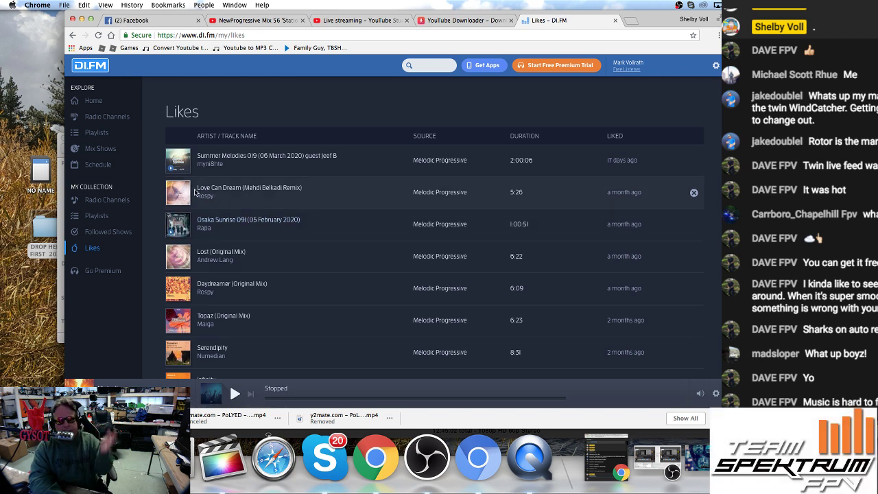
{"action": "left_click_drag", "start_coordinate": [196, 191], "coordinate": [311, 192]}
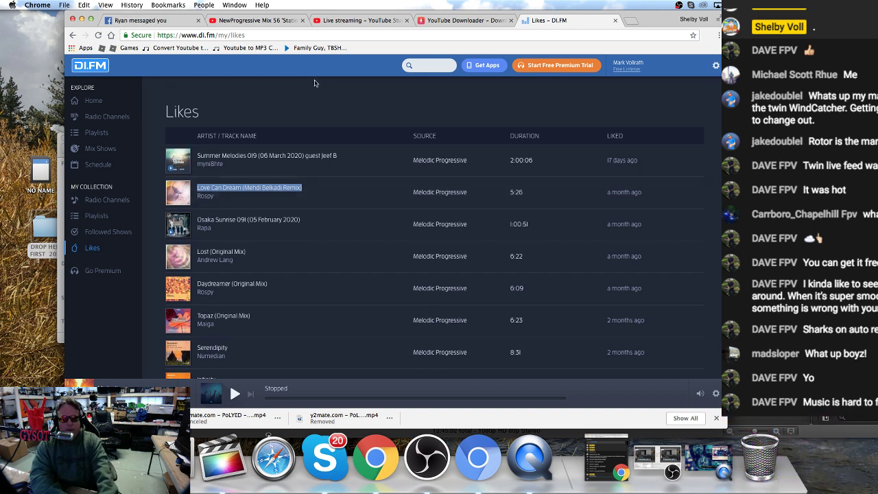
{"action": "left_click", "coordinate": [264, 22]}
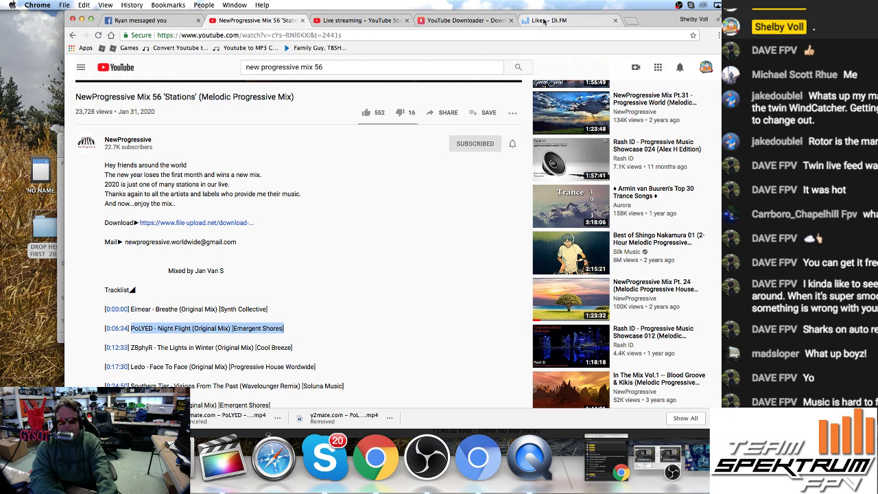
{"action": "left_click", "coordinate": [544, 21]}
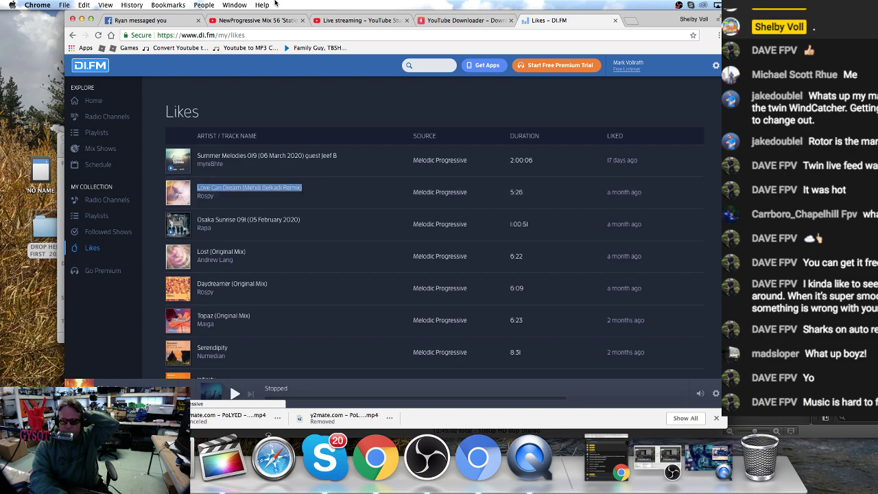
Return to the NewProgressive Mix 56 'Stations' video and play it from shortly before the track listed at 0:06:34
{"action": "left_click", "coordinate": [255, 19]}
{"action": "scroll", "coordinate": [336, 160], "scroll_direction": "up", "scroll_amount": 5}
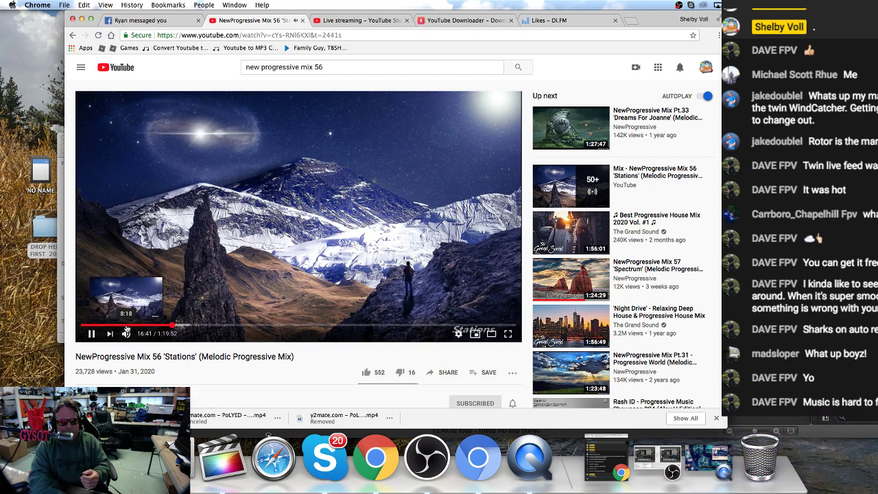
{"action": "left_click", "coordinate": [116, 326]}
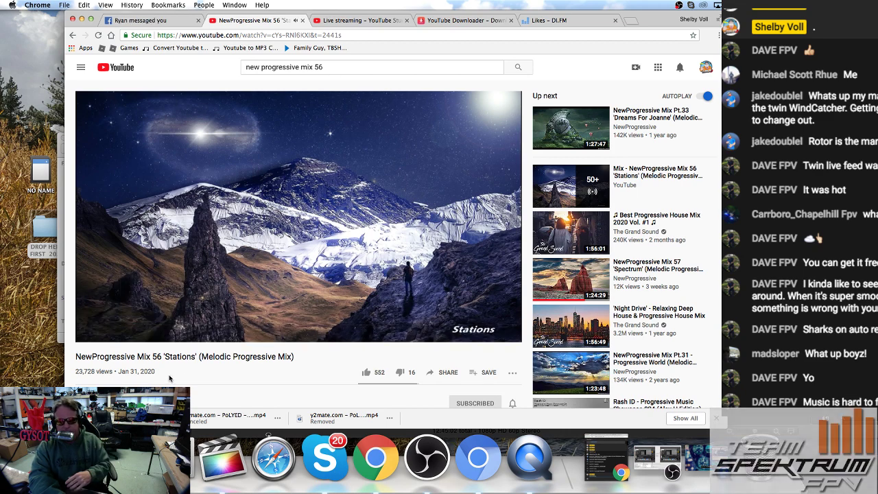
Examine the video's description and tracklist, focusing on the PoLYED - Night Flight entry
{"action": "scroll", "coordinate": [172, 360], "scroll_direction": "down", "scroll_amount": 3}
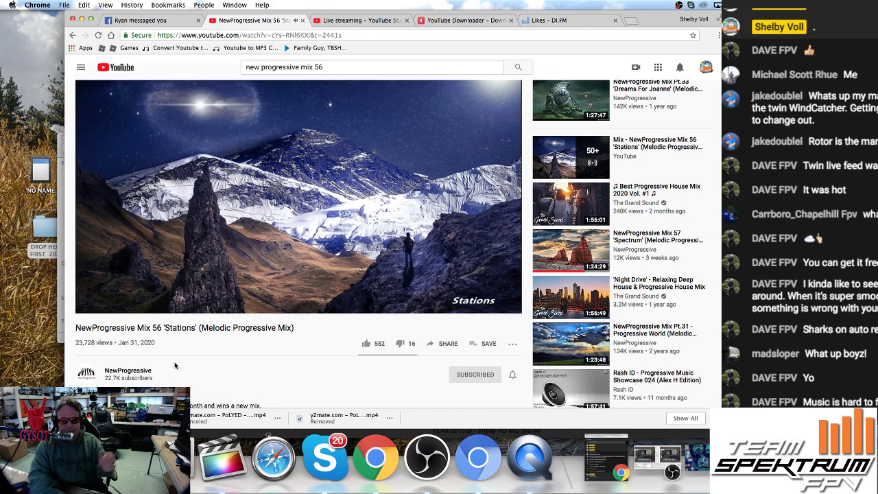
{"action": "scroll", "coordinate": [173, 361], "scroll_direction": "up", "scroll_amount": 3}
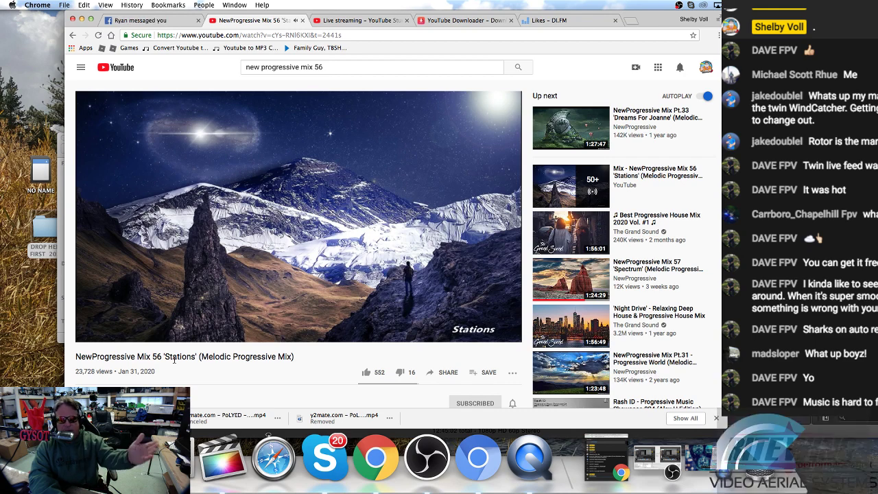
{"action": "scroll", "coordinate": [174, 359], "scroll_direction": "down", "scroll_amount": 2}
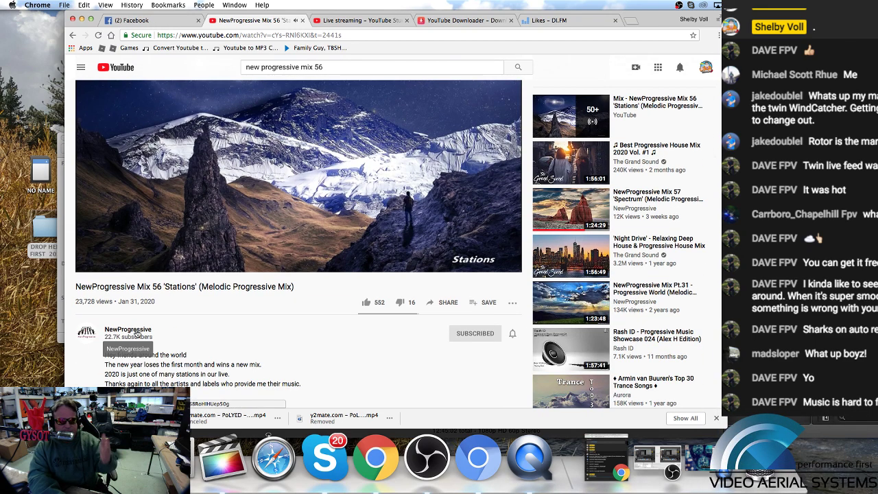
{"action": "scroll", "coordinate": [119, 194], "scroll_direction": "down", "scroll_amount": 1}
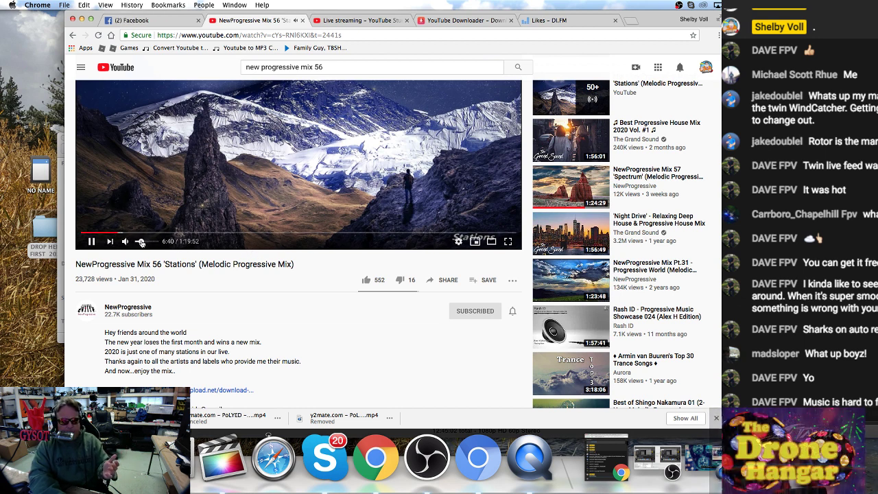
{"action": "scroll", "coordinate": [294, 299], "scroll_direction": "down", "scroll_amount": 3}
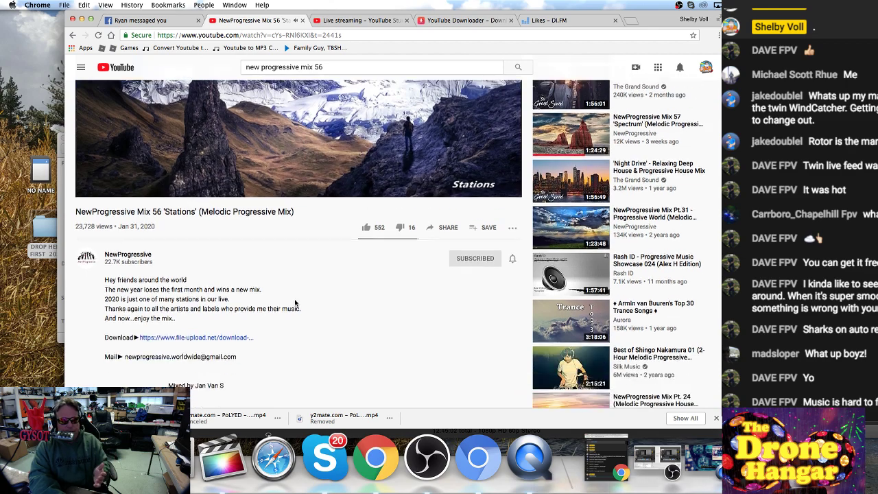
{"action": "scroll", "coordinate": [255, 321], "scroll_direction": "down", "scroll_amount": 2}
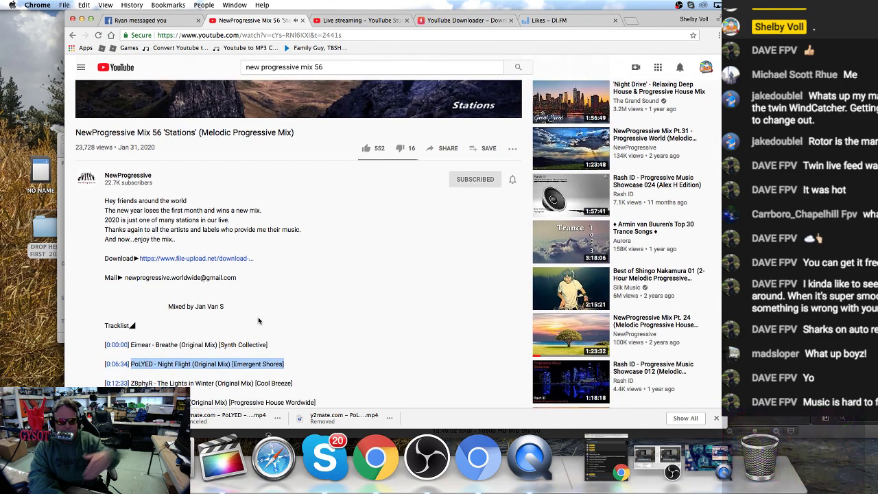
{"action": "scroll", "coordinate": [257, 317], "scroll_direction": "down", "scroll_amount": 3}
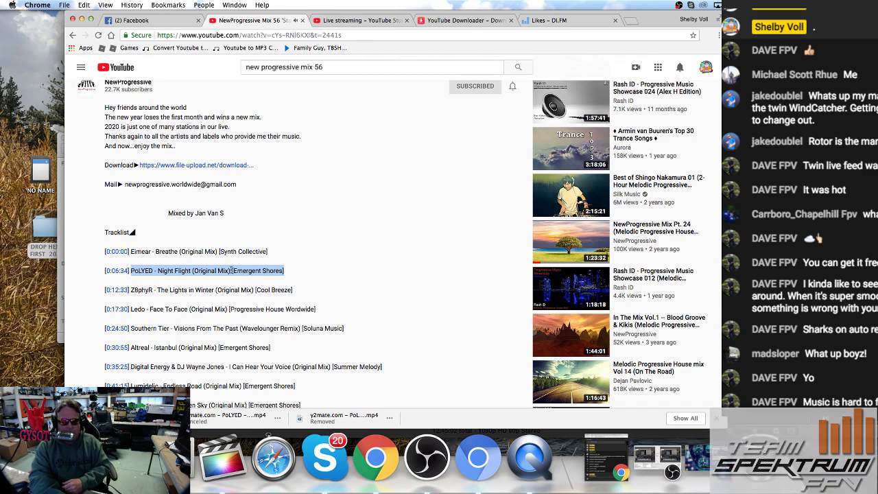
{"action": "scroll", "coordinate": [261, 282], "scroll_direction": "up", "scroll_amount": 2}
{"action": "scroll", "coordinate": [261, 282], "scroll_direction": "up", "scroll_amount": 4}
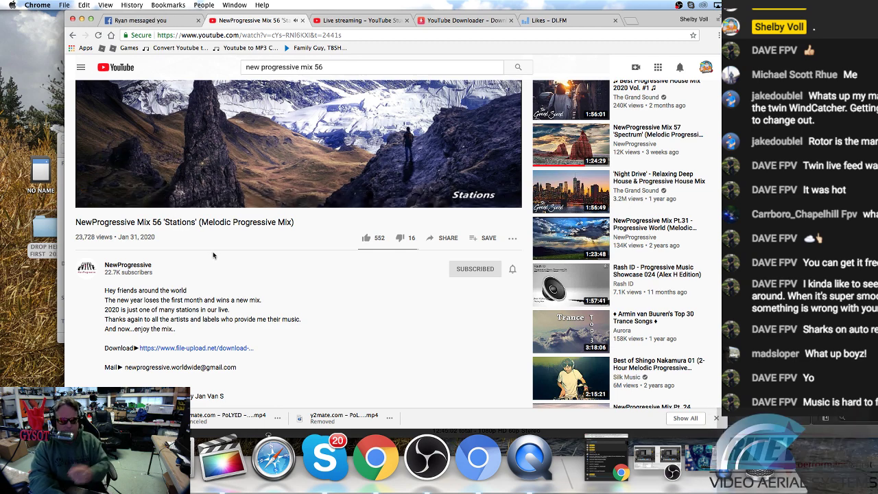
{"action": "scroll", "coordinate": [213, 255], "scroll_direction": "down", "scroll_amount": 5}
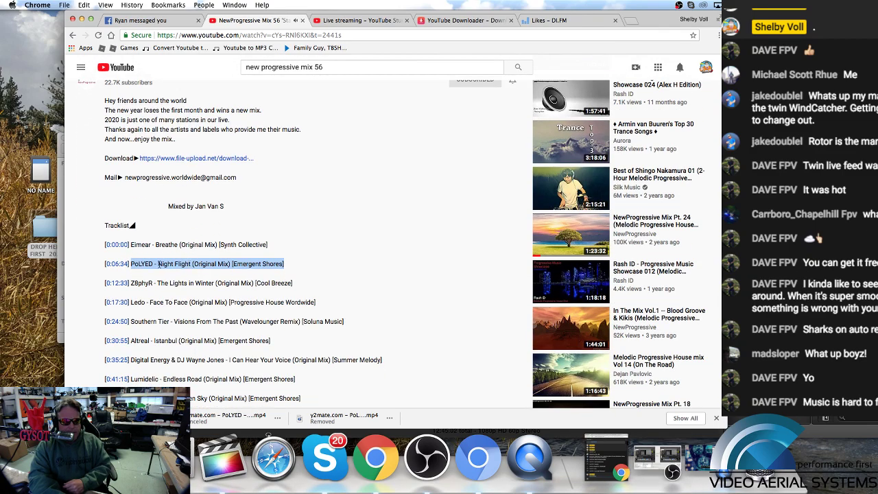
Copy the tracklist entry PoLYED - Night Flight (Original Mix) [Emergent Shores] and pause the video
{"action": "left_click", "coordinate": [131, 263]}
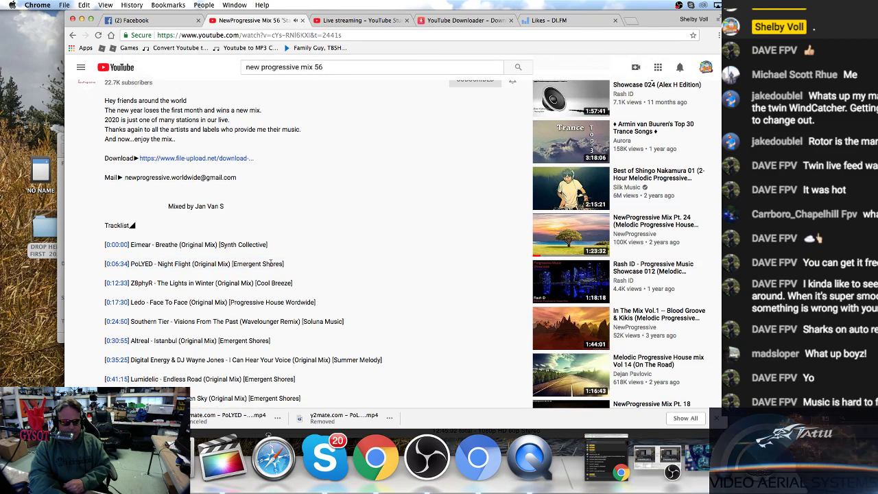
{"action": "left_click_drag", "start_coordinate": [283, 263], "coordinate": [131, 264]}
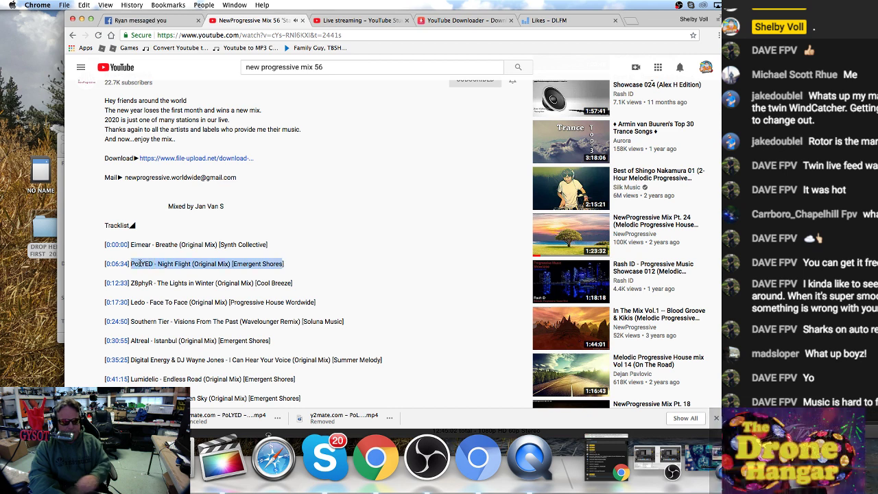
{"action": "left_click", "coordinate": [285, 265]}
{"action": "left_click_drag", "start_coordinate": [281, 263], "coordinate": [129, 263]}
{"action": "key", "text": "super+c"}
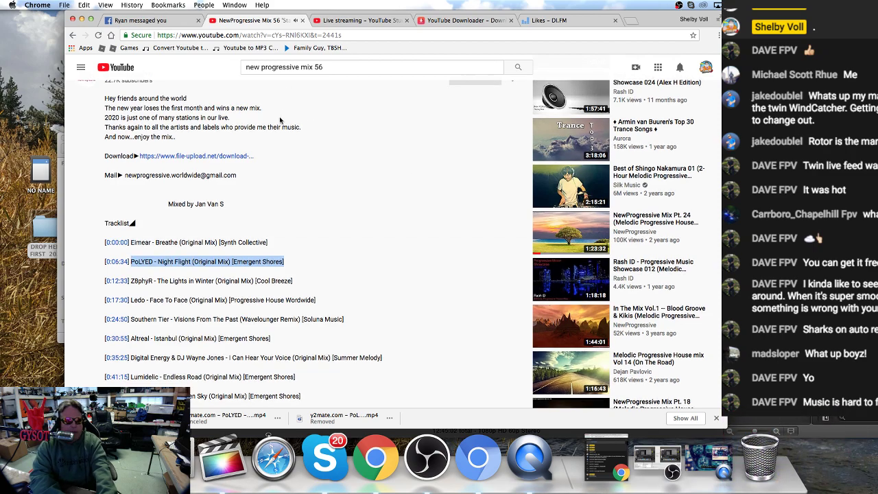
{"action": "scroll", "coordinate": [297, 131], "scroll_direction": "up", "scroll_amount": 10}
{"action": "left_click", "coordinate": [94, 334]}
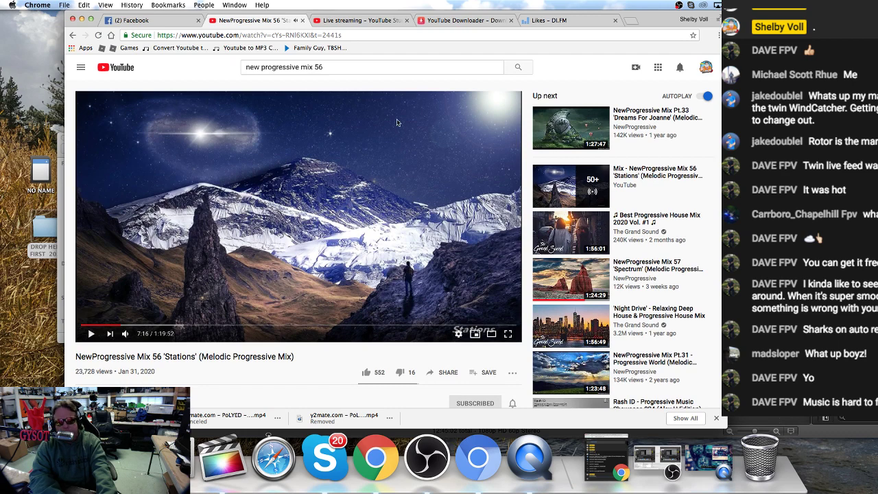
Check the y2mate.com downloader page and open savefrom.net's YouTube video downloader in a new tab
{"action": "left_click", "coordinate": [461, 21]}
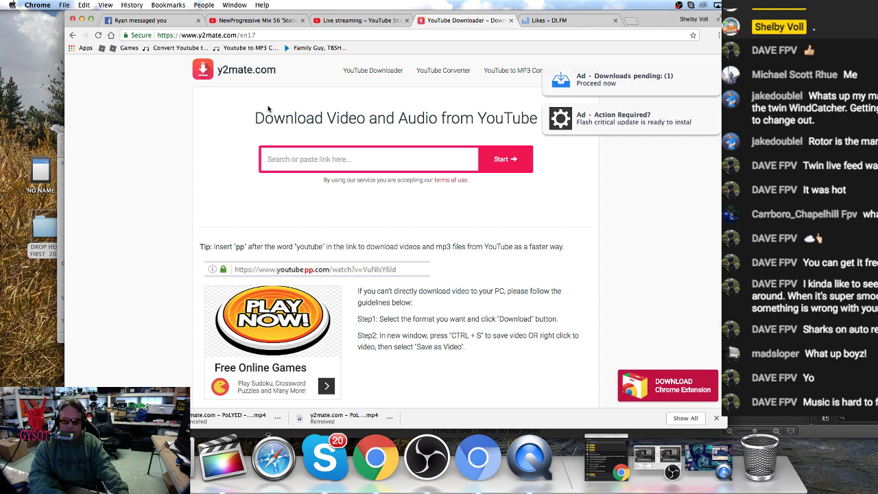
{"action": "left_click", "coordinate": [629, 21]}
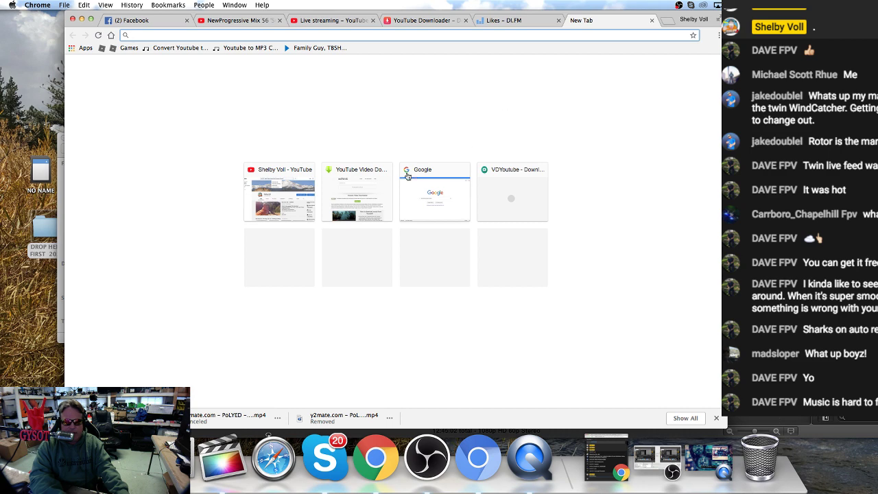
{"action": "left_click", "coordinate": [355, 185]}
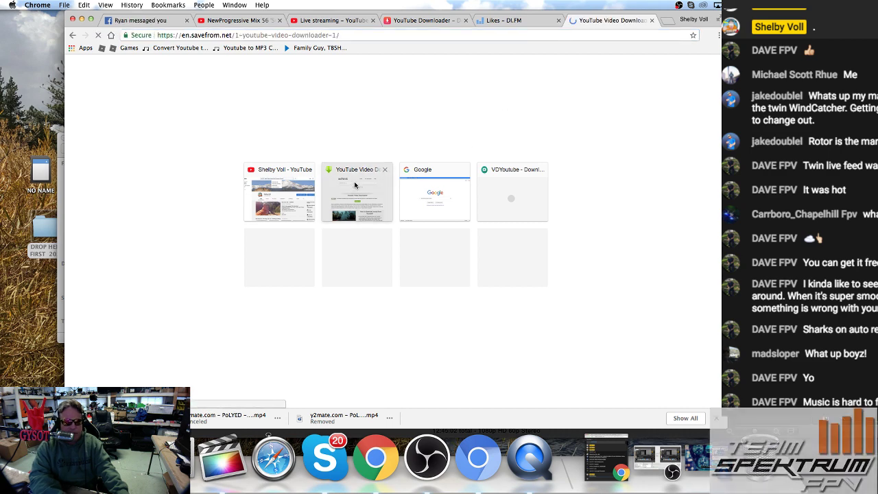
Try the copied title PoLYED - Night Flight (Original Mix) [Emergent Shores] in the savefrom.net link field and clear it
{"action": "left_click", "coordinate": [284, 105]}
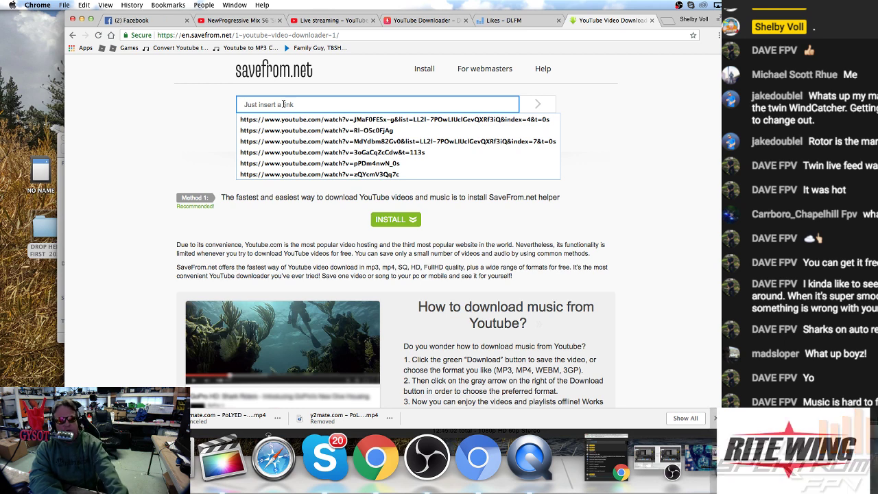
{"action": "key", "text": "super+v"}
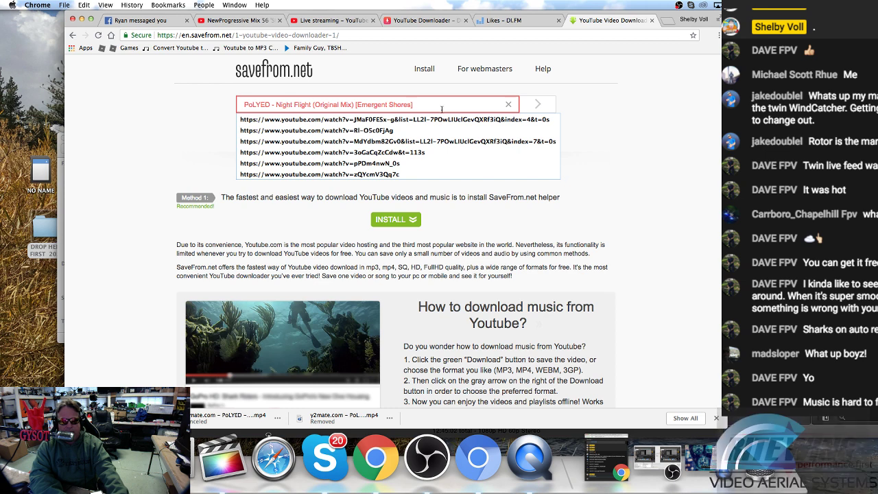
{"action": "left_click", "coordinate": [421, 106]}
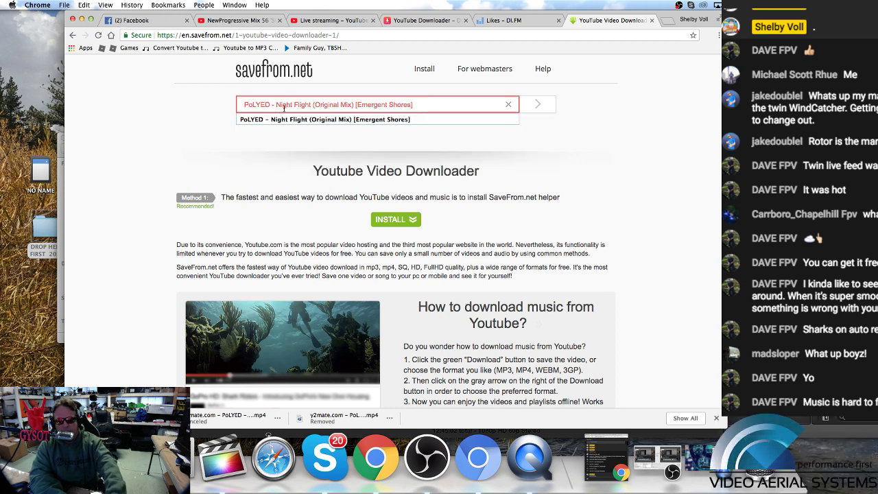
{"action": "key", "text": "super+a"}
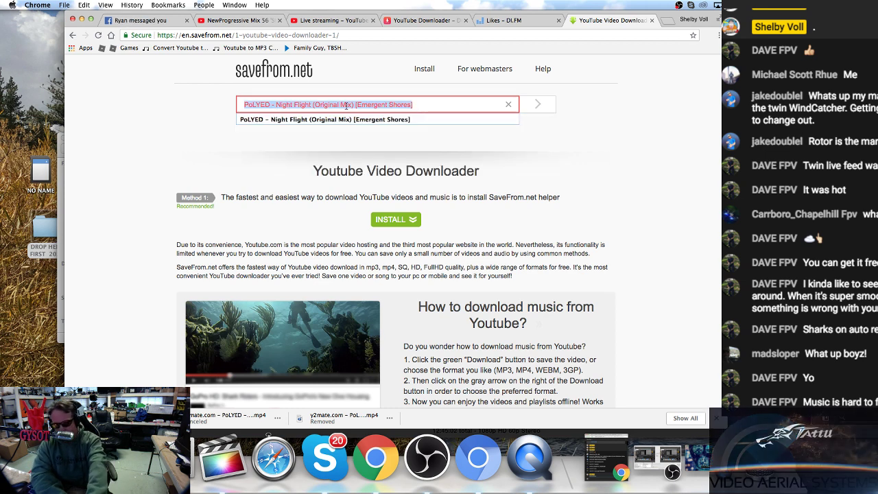
{"action": "key", "text": "BackSpace"}
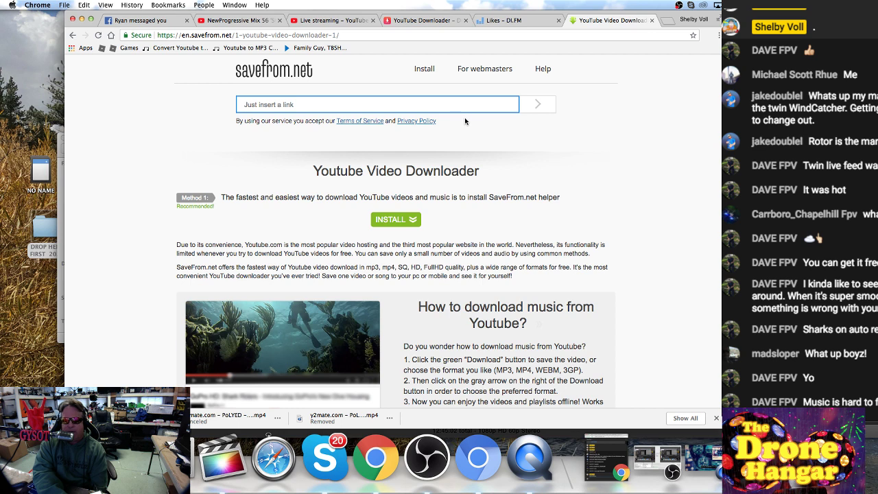
{"action": "scroll", "coordinate": [418, 75], "scroll_direction": "down", "scroll_amount": 1}
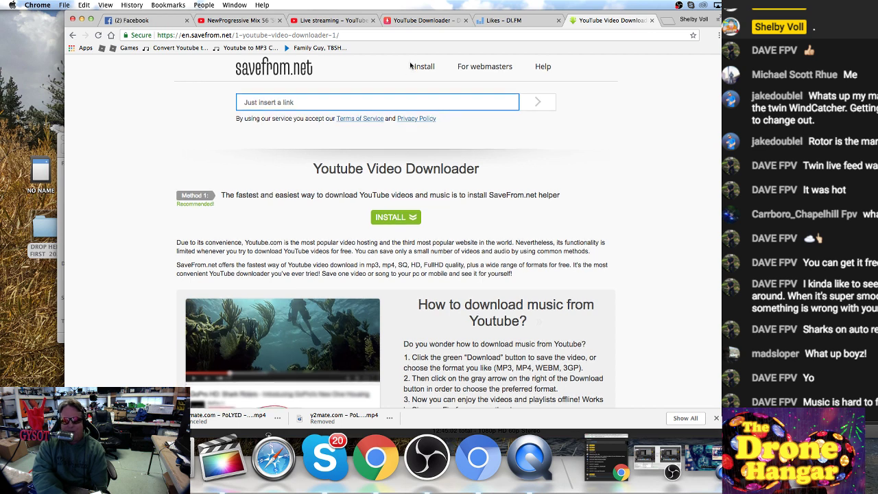
Return to the NewProgressive Mix 56 video and copy the tracklist entry PoLYED - Night Flight (Original Mix) [Emergent Shores]
{"action": "left_click", "coordinate": [413, 21]}
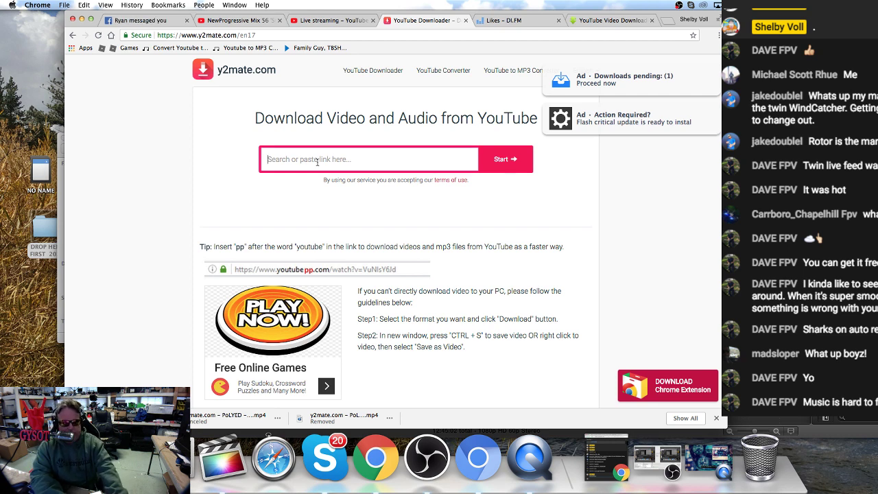
{"action": "left_click", "coordinate": [245, 21]}
{"action": "left_click", "coordinate": [225, 38]}
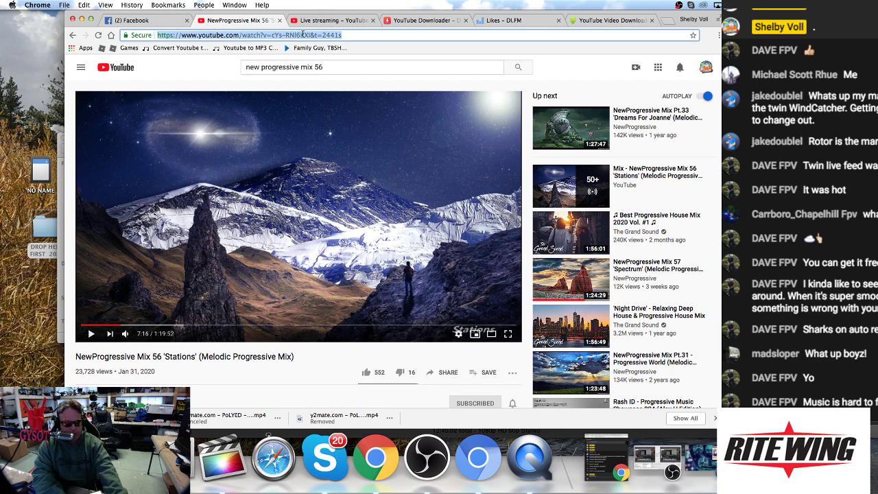
{"action": "scroll", "coordinate": [293, 189], "scroll_direction": "down", "scroll_amount": 5}
{"action": "scroll", "coordinate": [293, 190], "scroll_direction": "down", "scroll_amount": 2}
{"action": "triple_click", "coordinate": [219, 362]}
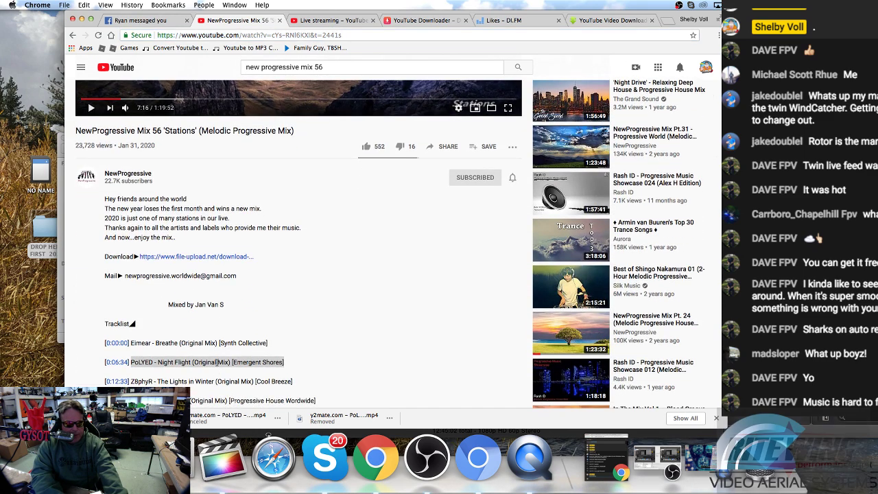
{"action": "left_click_drag", "start_coordinate": [130, 362], "coordinate": [159, 362]}
{"action": "left_click", "coordinate": [276, 364]}
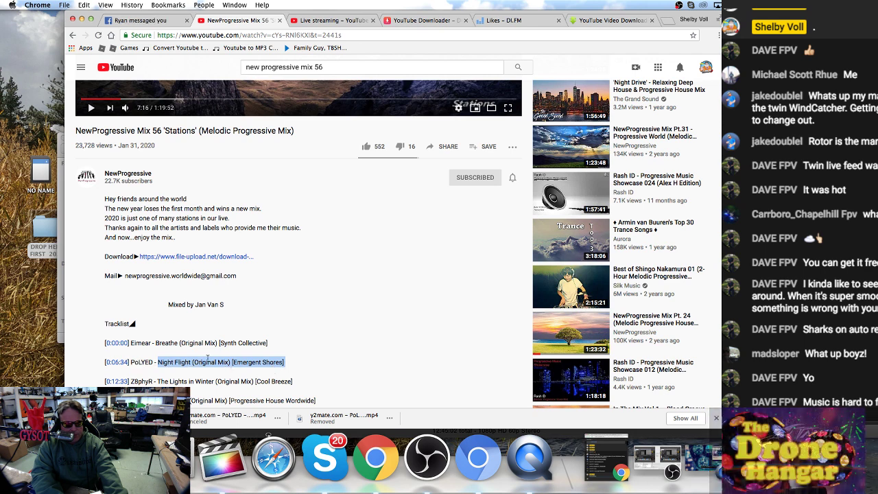
{"action": "left_click_drag", "start_coordinate": [131, 361], "coordinate": [288, 365]}
{"action": "key", "text": "cmd+c"}
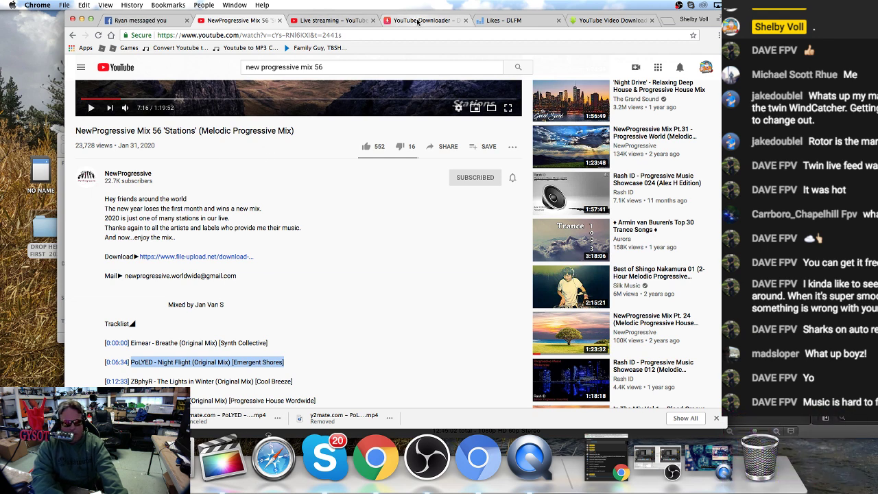
Search YouTube in a new tab for the copied track title and open the video PoLYED - Night Flight [Emergent Shores]
{"action": "left_click", "coordinate": [665, 20]}
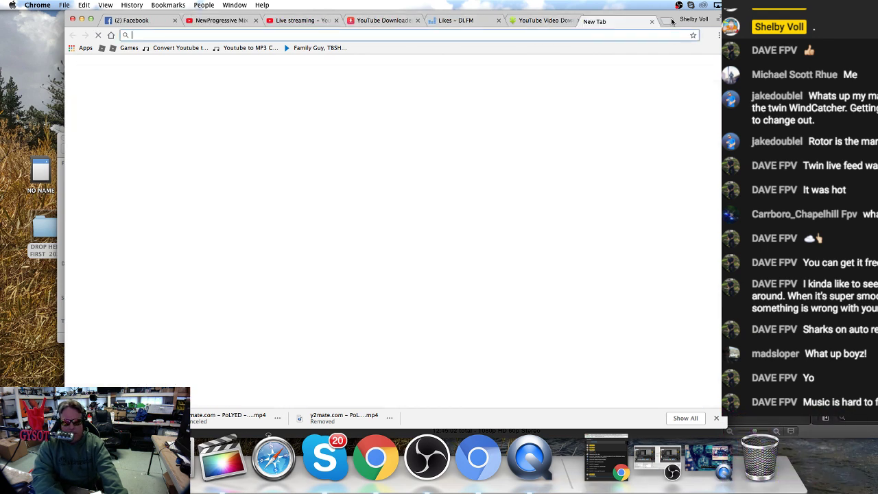
{"action": "left_click", "coordinate": [273, 196]}
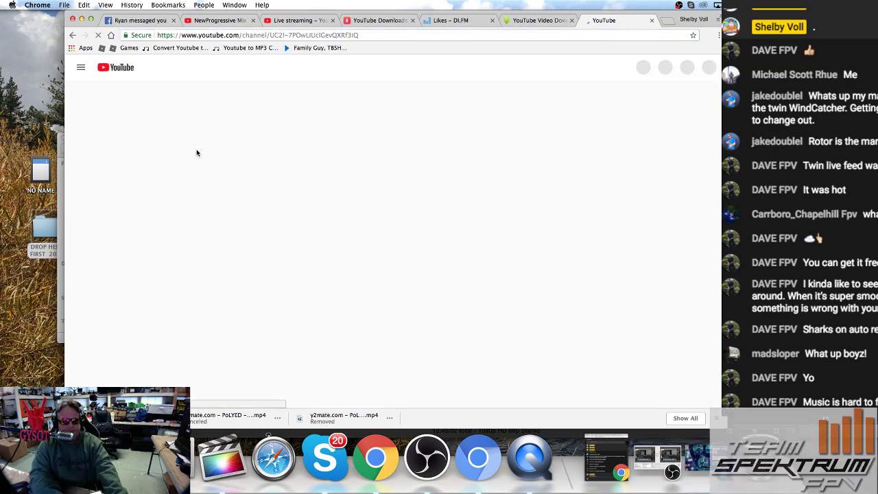
{"action": "left_click", "coordinate": [288, 67]}
{"action": "key", "text": "cmd+v"}
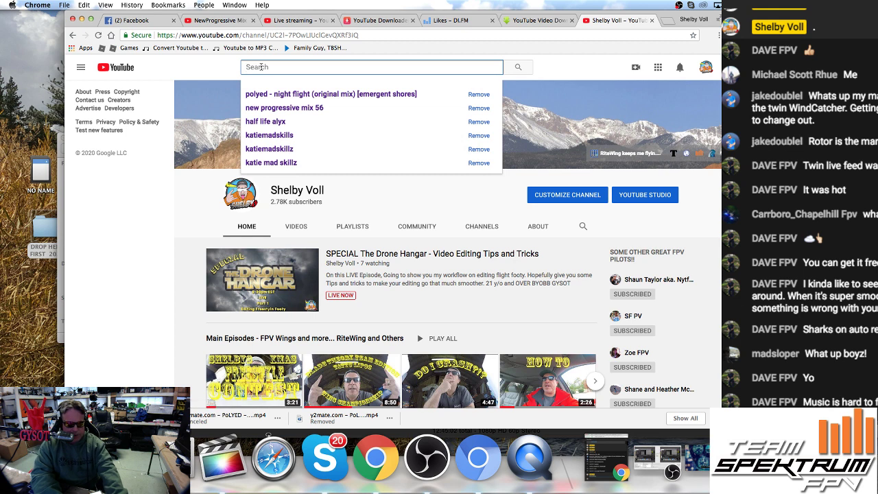
{"action": "left_click", "coordinate": [523, 68]}
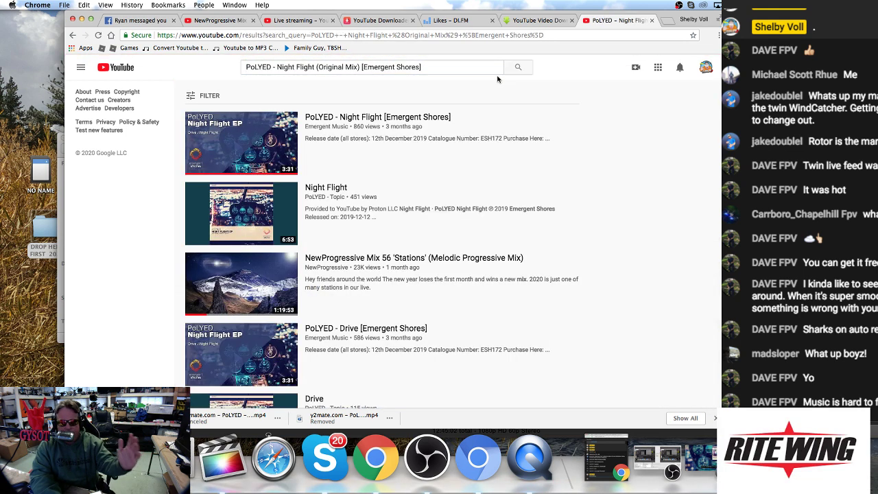
{"action": "left_click", "coordinate": [351, 120]}
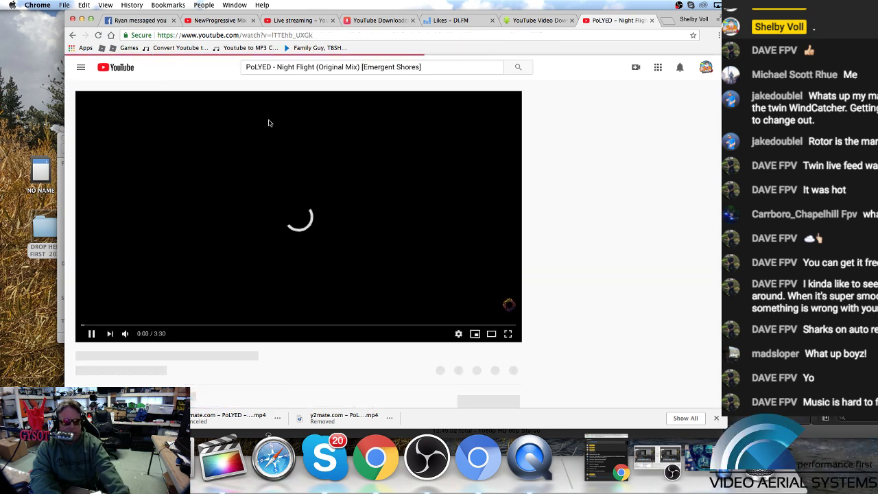
Preview the Night Flight track from a point about 24 seconds in, dismiss the overlay ad and pause playback
{"action": "left_click", "coordinate": [130, 326]}
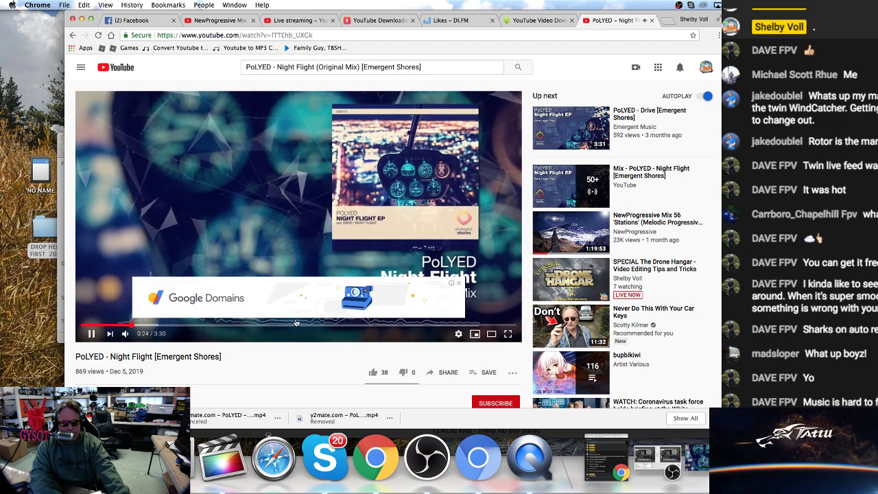
{"action": "left_click", "coordinate": [458, 283]}
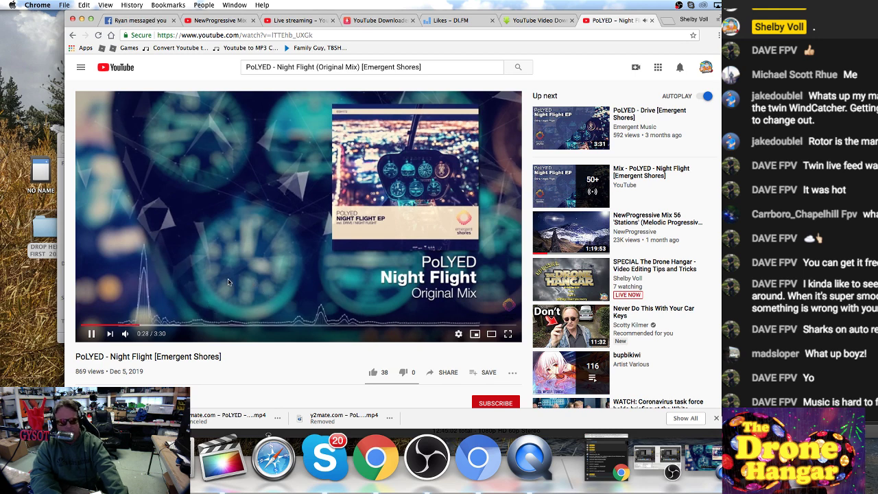
{"action": "left_click", "coordinate": [94, 334]}
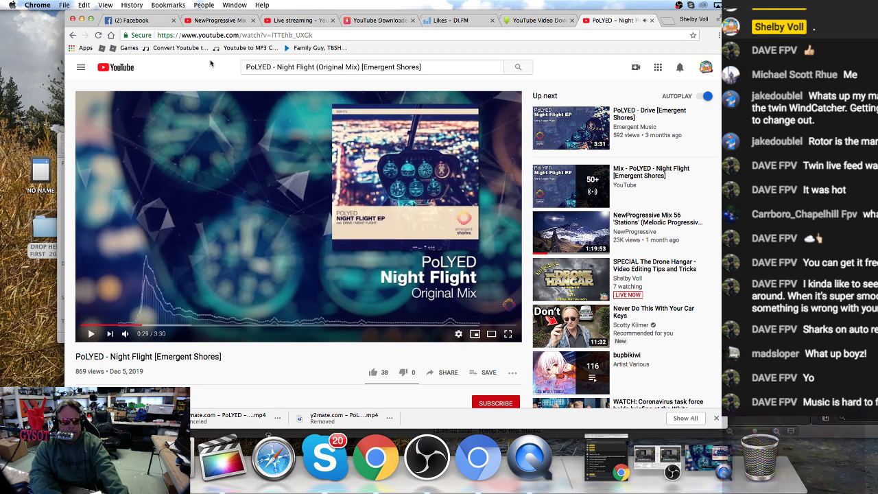
{"action": "left_click", "coordinate": [216, 35]}
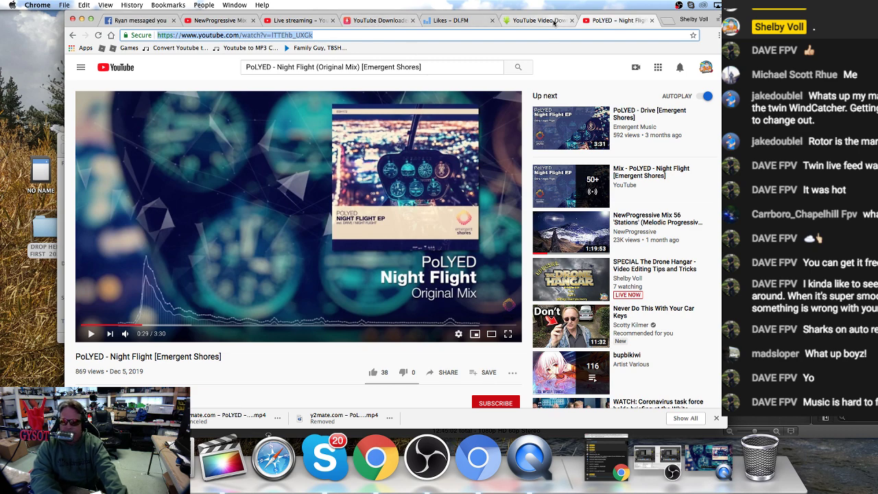
{"action": "left_click", "coordinate": [552, 20]}
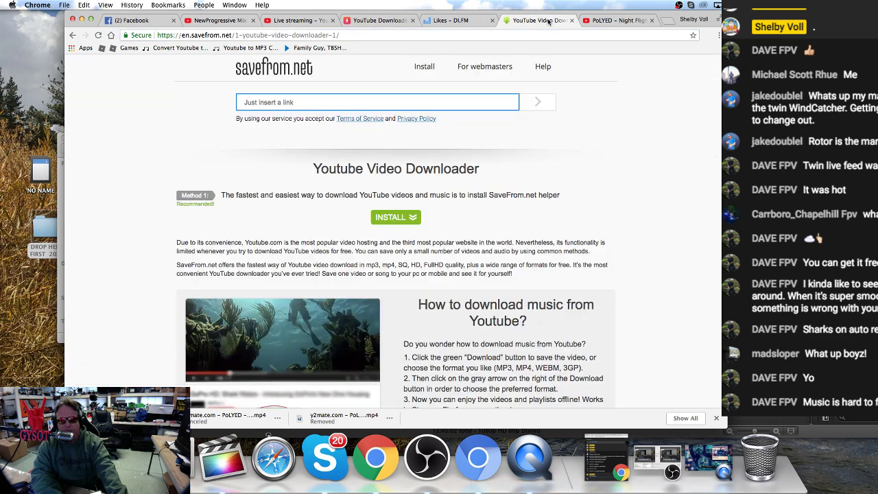
{"action": "left_click", "coordinate": [373, 21]}
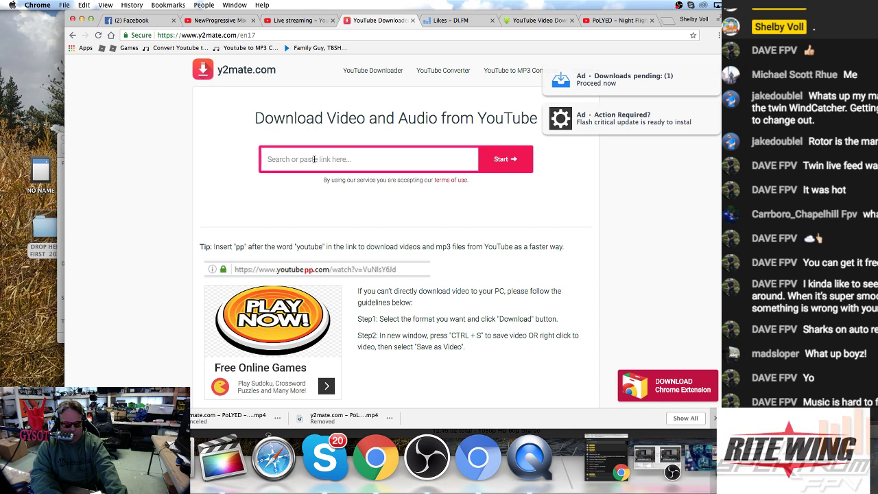
{"action": "type", "text": "https://www.youtube.com/watch?v=lTTEhb_UXGk"}
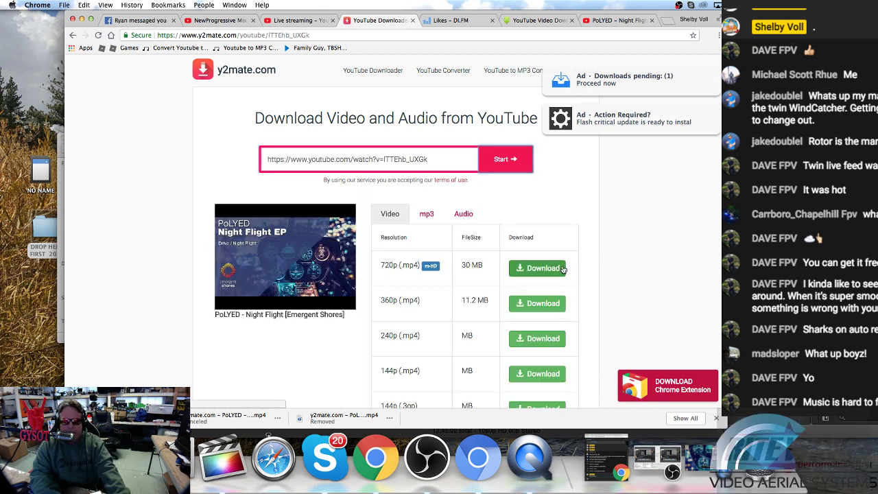
{"action": "scroll", "coordinate": [564, 268], "scroll_direction": "down", "scroll_amount": 1}
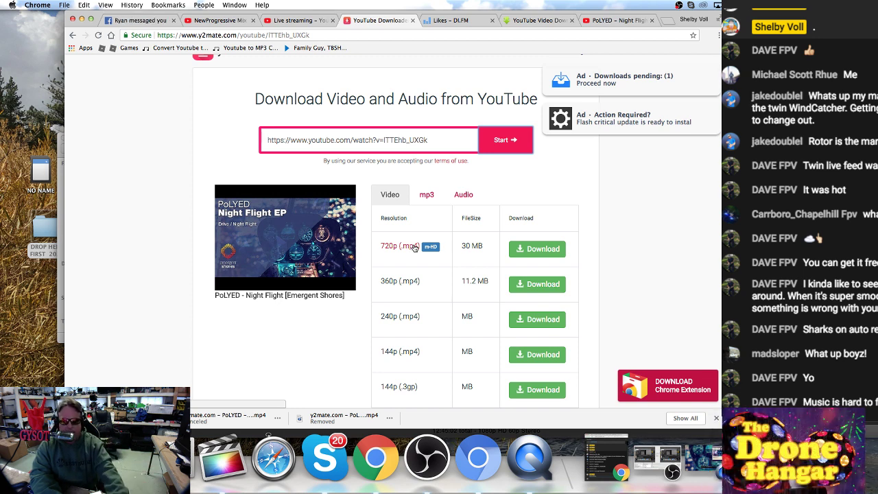
{"action": "scroll", "coordinate": [504, 252], "scroll_direction": "down", "scroll_amount": 3}
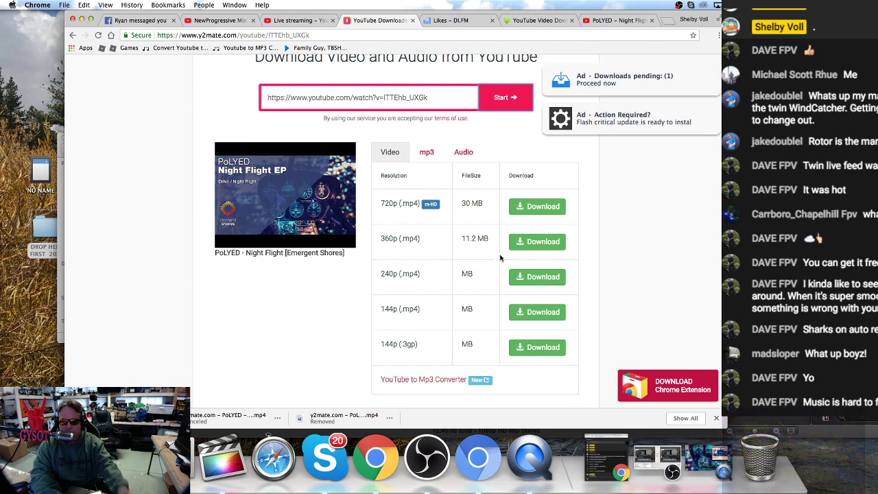
{"action": "scroll", "coordinate": [500, 255], "scroll_direction": "up", "scroll_amount": 2}
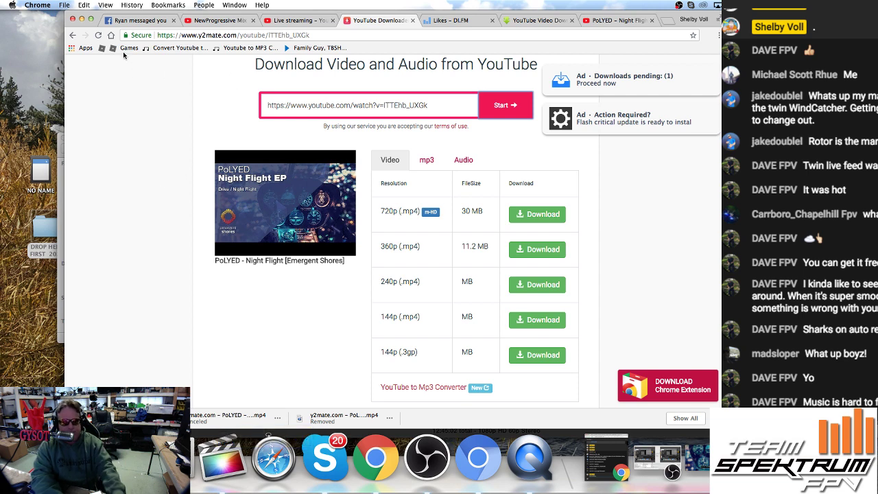
Open the DROP HERE FIRST 2020 desktop folder, switch to Final Cut Pro and arrange both windows so the folder's files and the timeline are accessible
{"action": "double_click", "coordinate": [43, 230]}
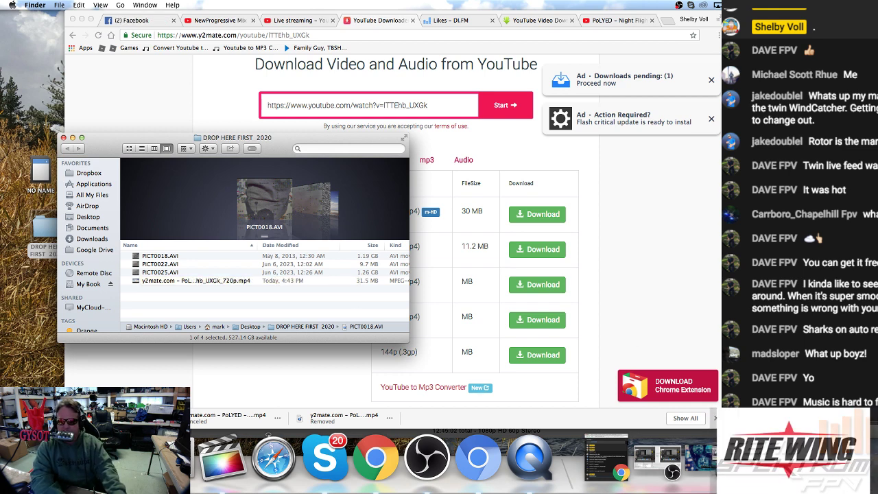
{"action": "key", "text": "super+Tab"}
{"action": "double_click", "coordinate": [613, 23]}
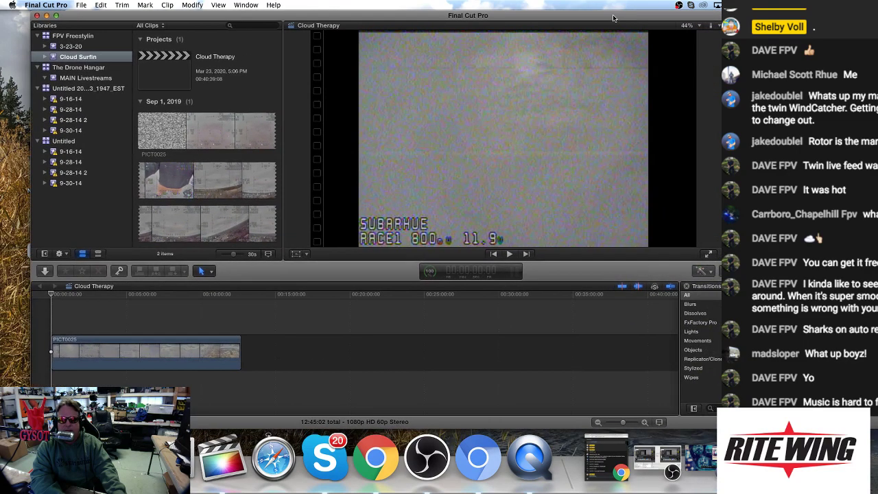
{"action": "left_click_drag", "start_coordinate": [630, 24], "coordinate": [596, 22]}
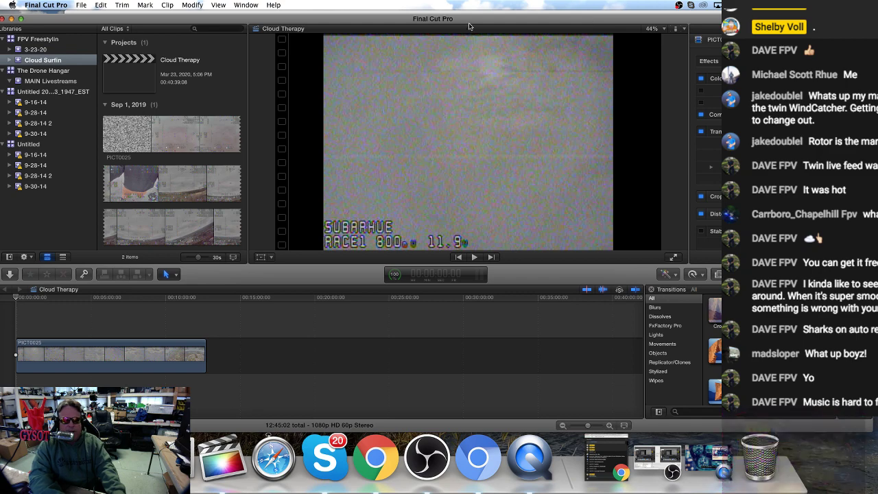
{"action": "double_click", "coordinate": [371, 19]}
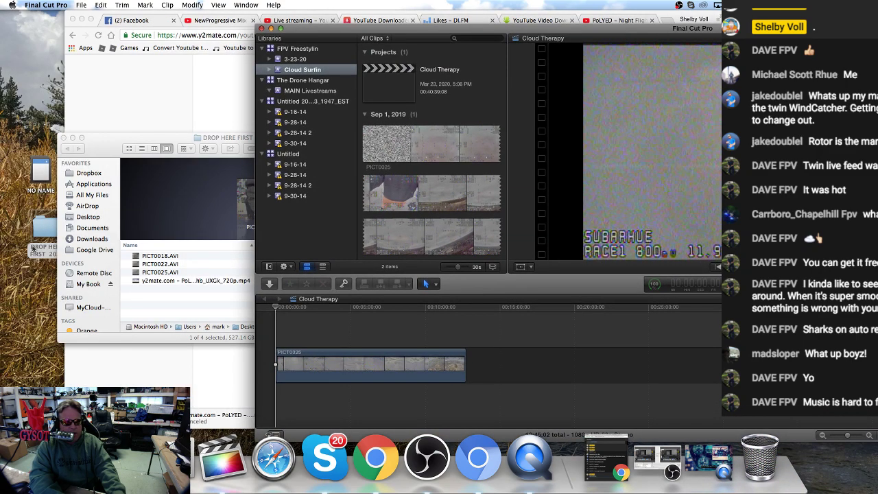
{"action": "left_click", "coordinate": [48, 230]}
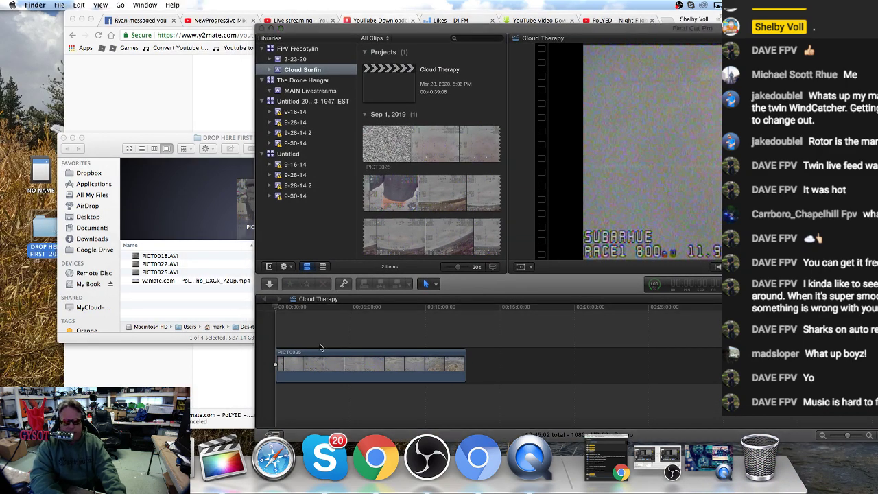
{"action": "double_click", "coordinate": [133, 143]}
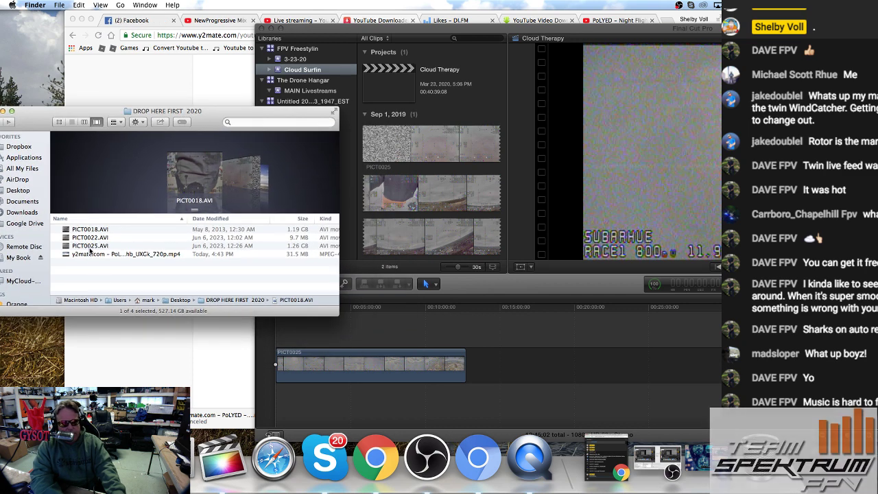
Add the downloaded y2mate.com PoLYED - Night Flight 720p MP4 from the folder after the PICT0025 clip in the Cloud Therapy timeline
{"action": "left_click", "coordinate": [89, 249]}
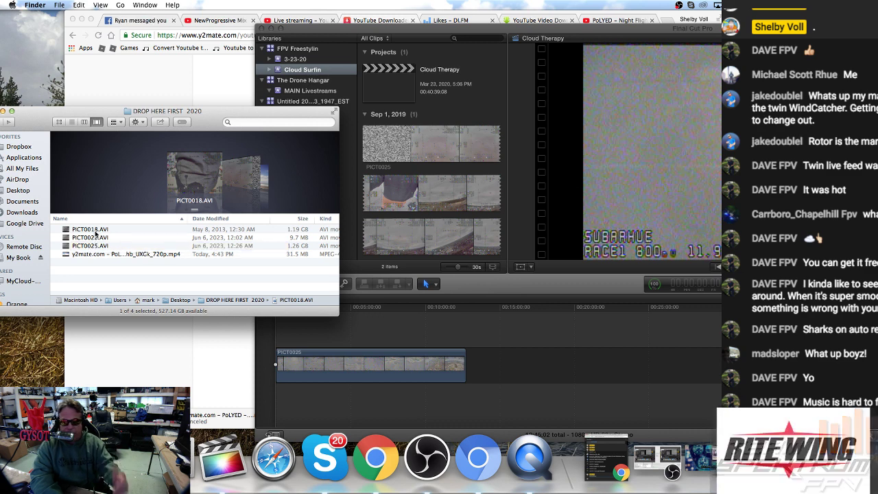
{"action": "left_click", "coordinate": [96, 230]}
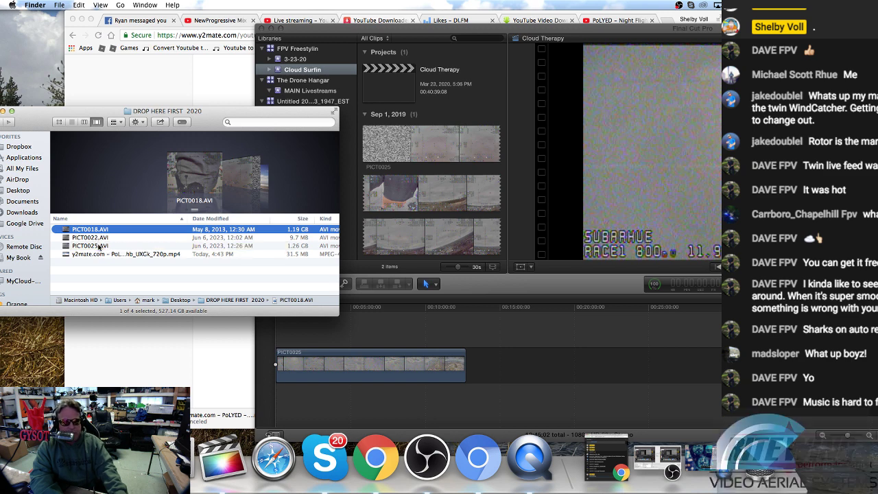
{"action": "left_click", "coordinate": [99, 257]}
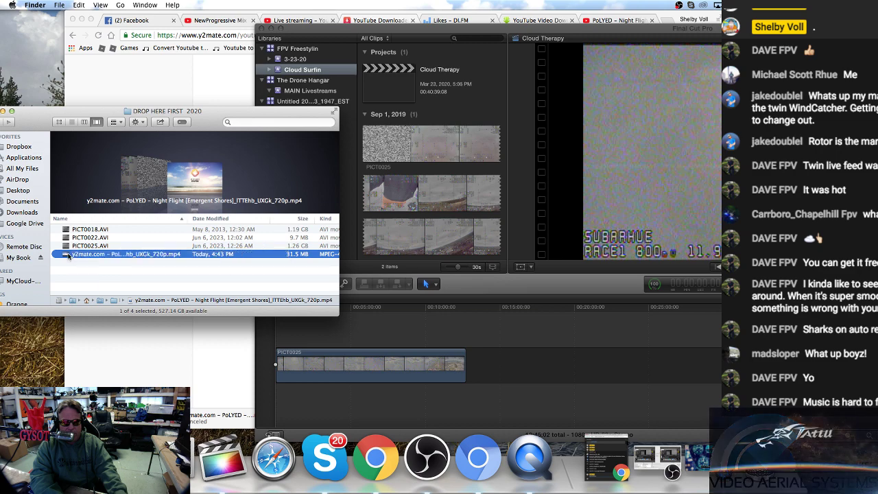
{"action": "left_click_drag", "start_coordinate": [63, 255], "coordinate": [478, 375]}
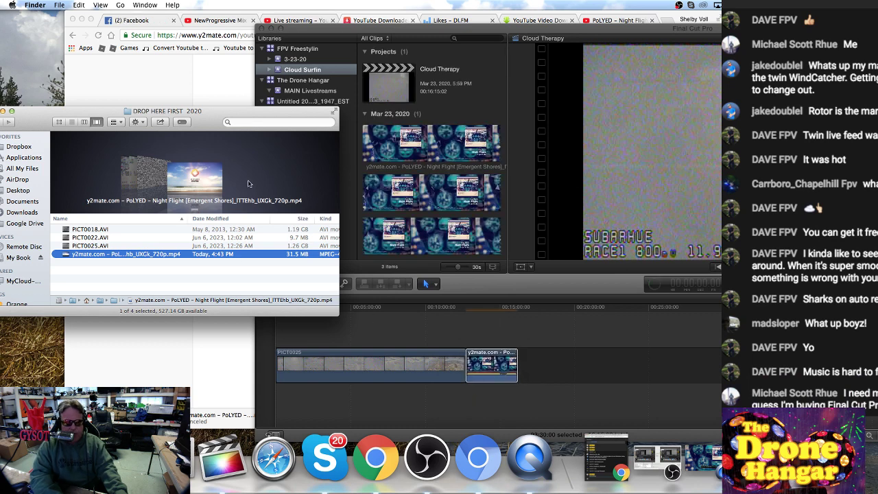
Bring the whole Final Cut Pro timeline into view and briefly play the added Night Flight clip
{"action": "left_click", "coordinate": [472, 311]}
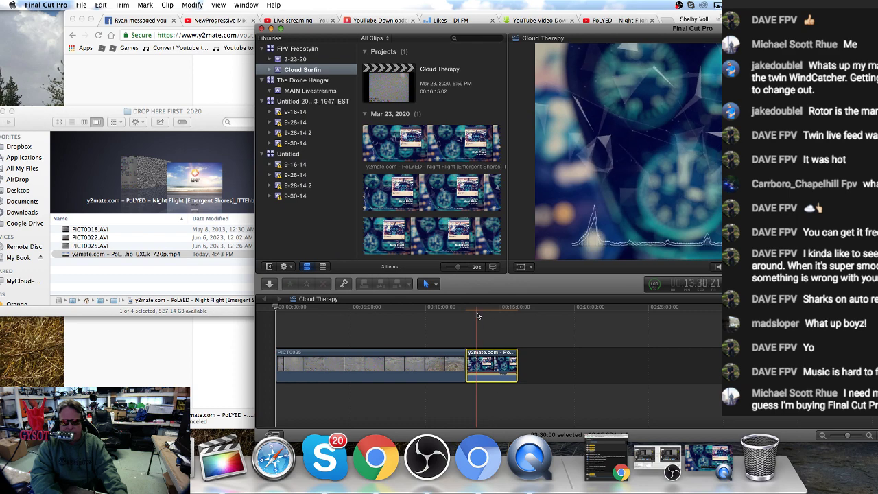
{"action": "double_click", "coordinate": [313, 31]}
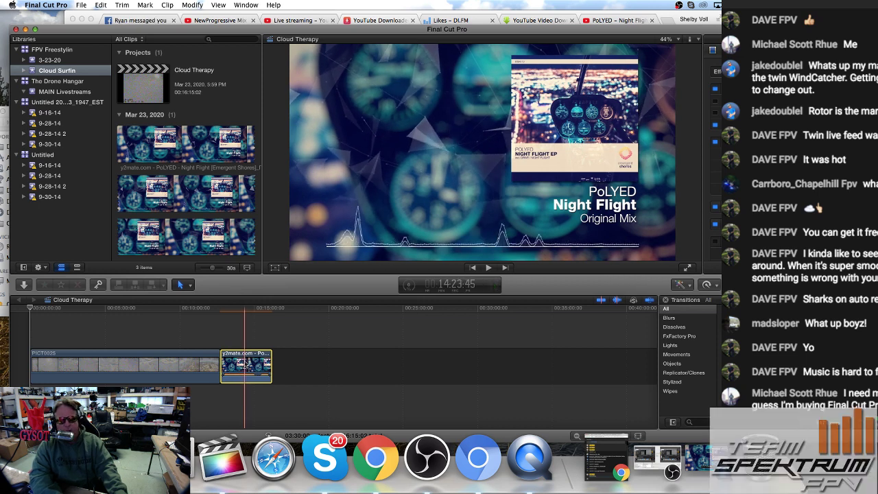
{"action": "key", "text": "space"}
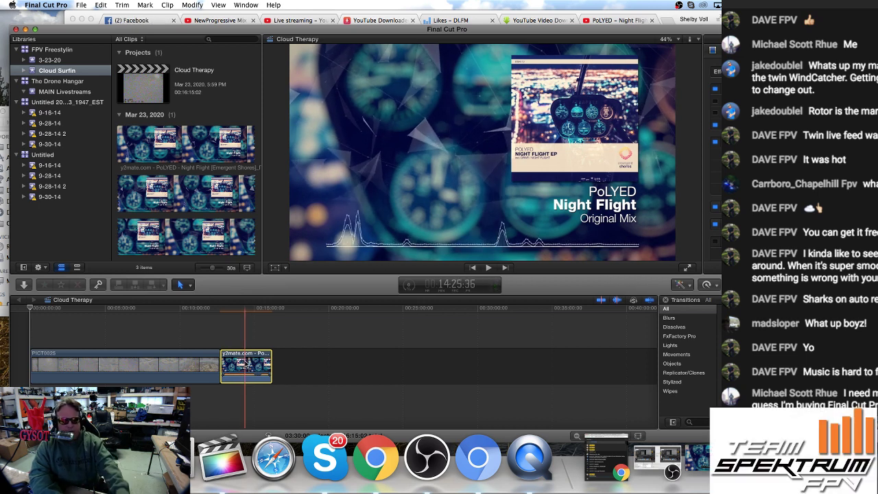
{"action": "key", "text": "space"}
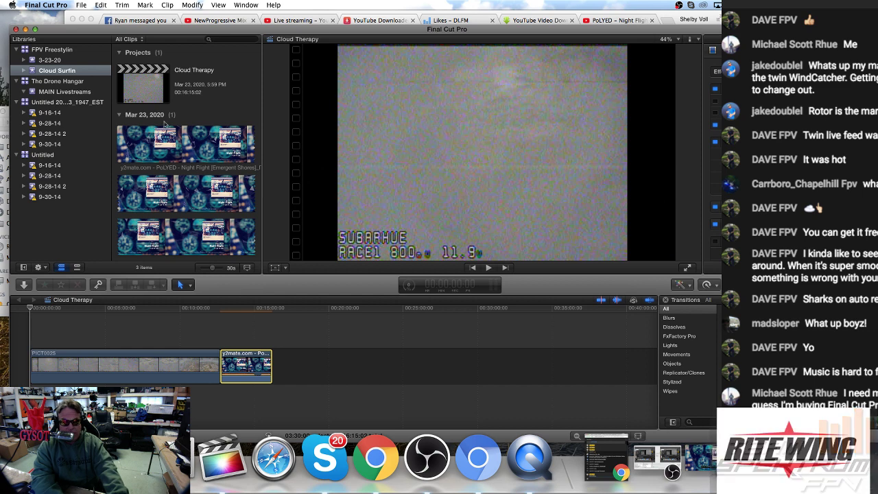
Detach the audio from the Night Flight clip in the Cloud Therapy timeline
{"action": "left_click", "coordinate": [165, 5]}
{"action": "mouse_move", "coordinate": [189, 5]}
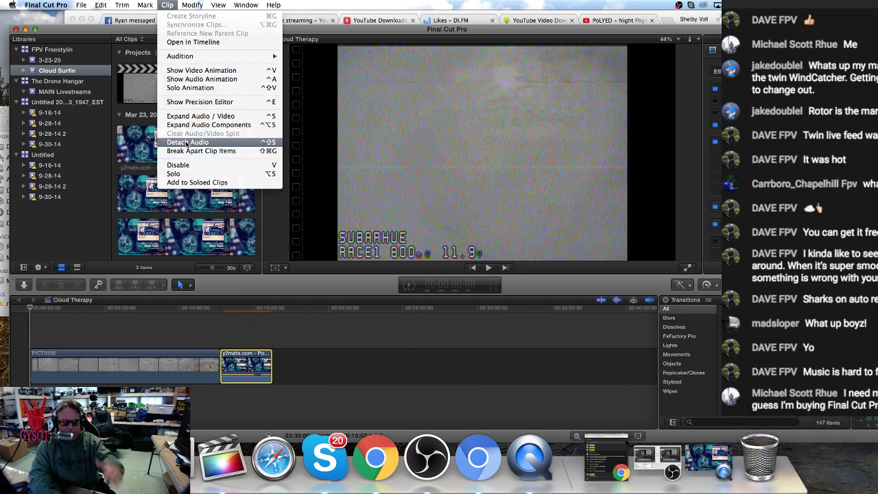
{"action": "left_click", "coordinate": [217, 390]}
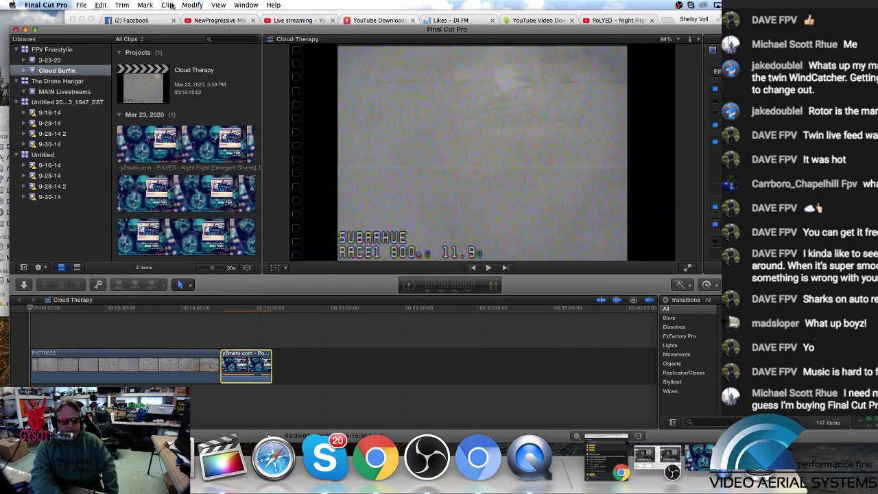
{"action": "left_click", "coordinate": [170, 5]}
{"action": "left_click", "coordinate": [199, 140]}
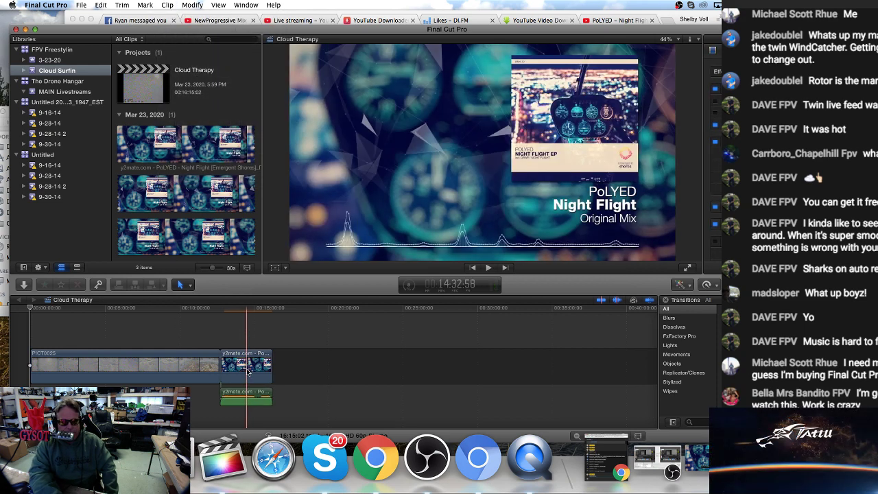
Move the detached Night Flight audio to the start of the timeline beneath the PICT0025 clip and check it with playback
{"action": "left_click_drag", "start_coordinate": [246, 395], "coordinate": [56, 395]}
{"action": "key", "text": "space"}
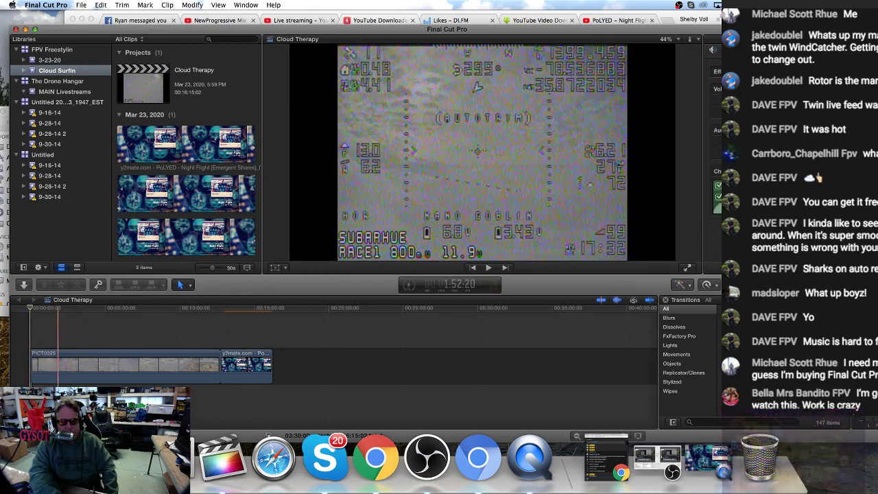
{"action": "key", "text": "space"}
Delete the Night Flight video clip after PICT0025, leaving its detached audio in the timeline
{"action": "left_click", "coordinate": [246, 377]}
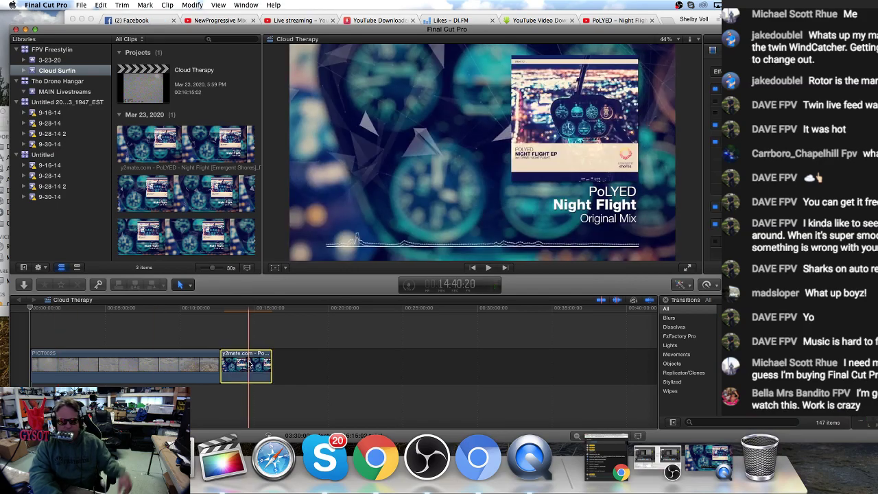
{"action": "key", "text": "Delete"}
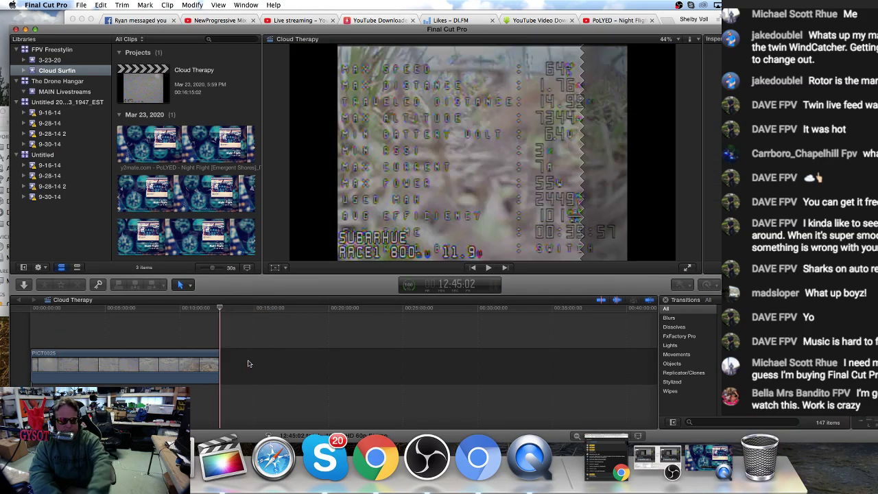
{"action": "left_click", "coordinate": [69, 349]}
{"action": "key", "text": "space"}
{"action": "left_click", "coordinate": [30, 324]}
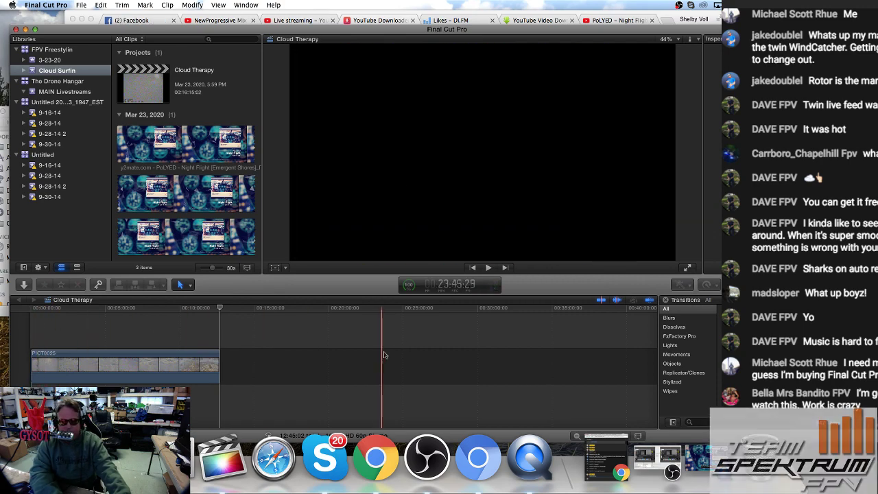
Move the Final Cut Pro window up to expose the audio track and skim the footage with the music from the beginning
{"action": "left_click_drag", "start_coordinate": [368, 34], "coordinate": [367, 21]}
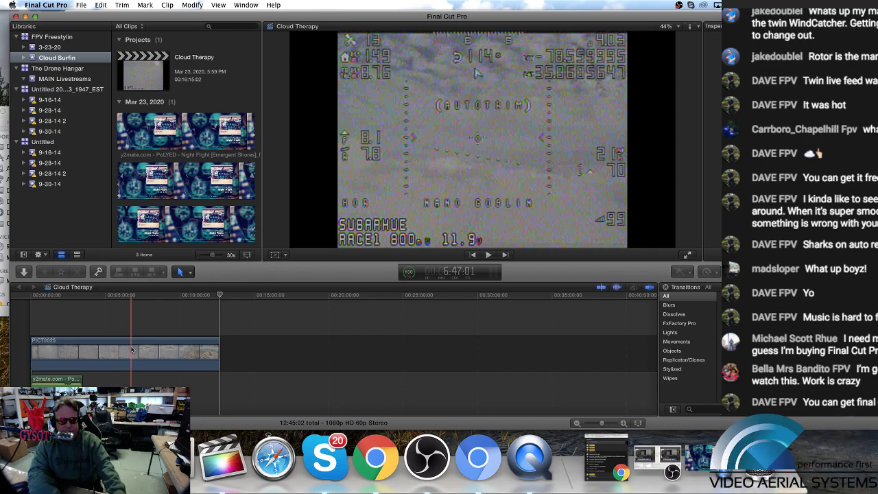
{"action": "left_click", "coordinate": [81, 352]}
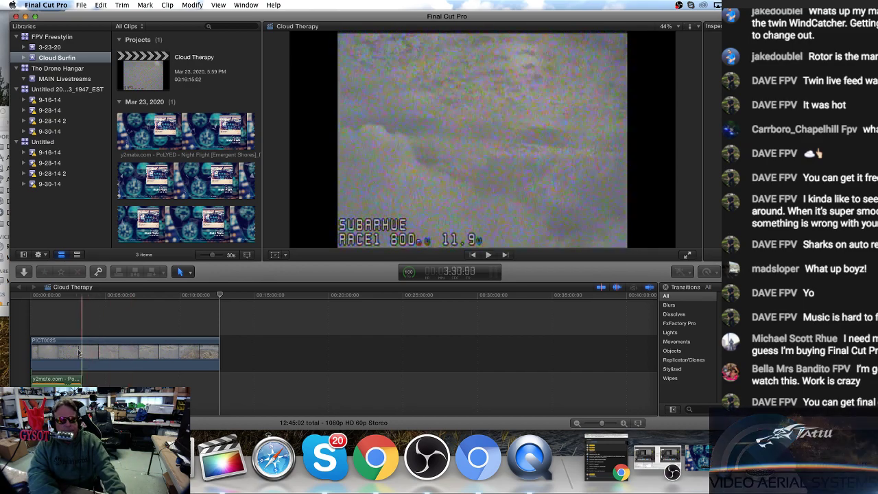
{"action": "key", "text": "space"}
{"action": "key", "text": "space"}
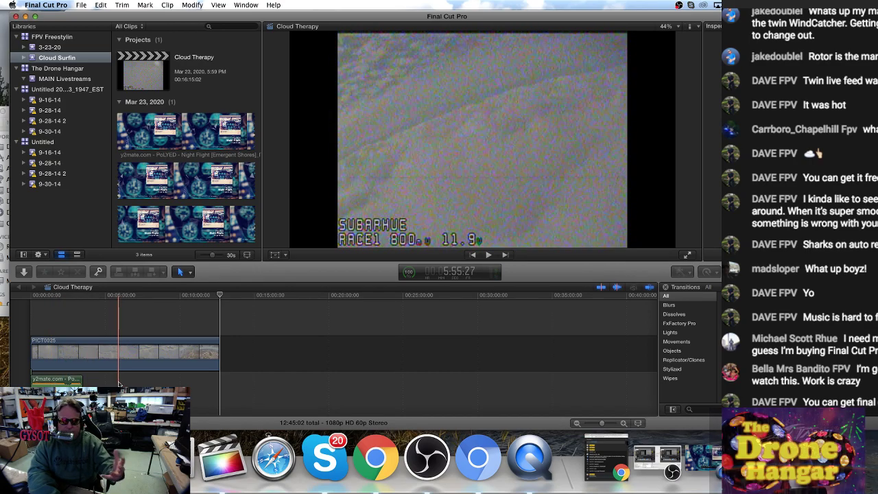
{"action": "key", "text": "space"}
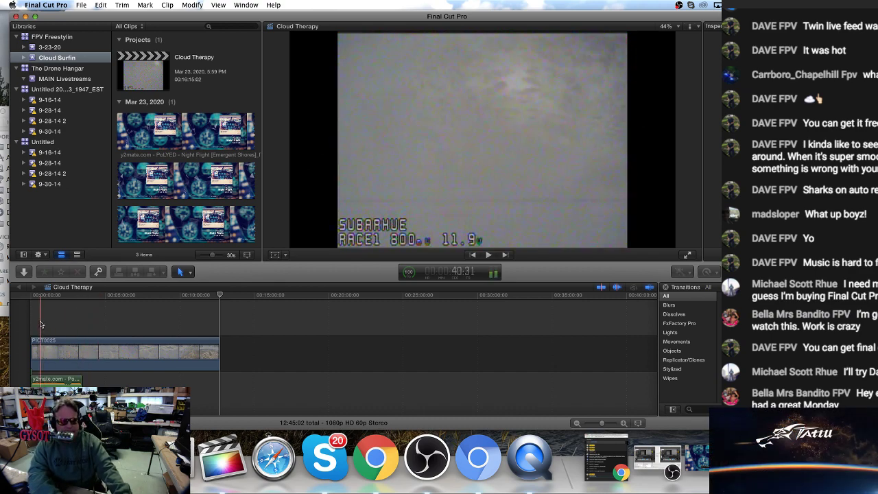
{"action": "left_click", "coordinate": [32, 296]}
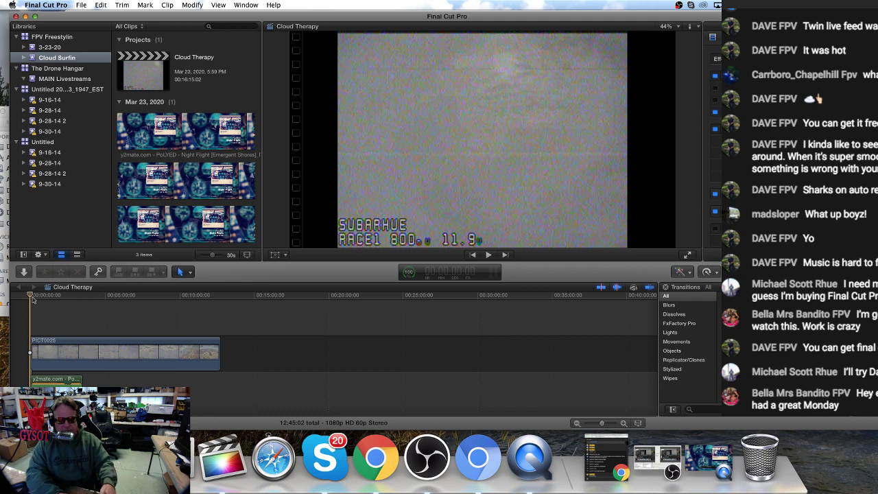
{"action": "scroll", "coordinate": [32, 298], "scroll_direction": "down", "scroll_amount": 1}
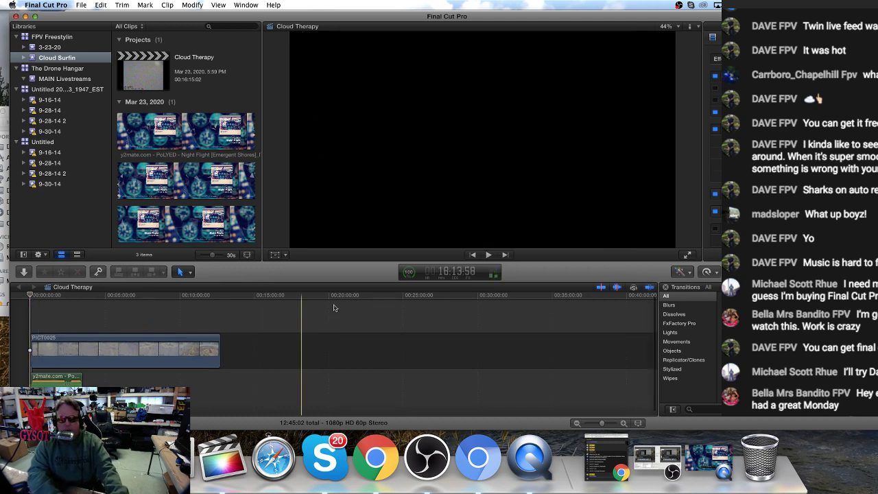
Enlarge the timeline and listen to the music around the one-minute mark to find a cut point
{"action": "left_click_drag", "start_coordinate": [602, 423], "coordinate": [605, 424]}
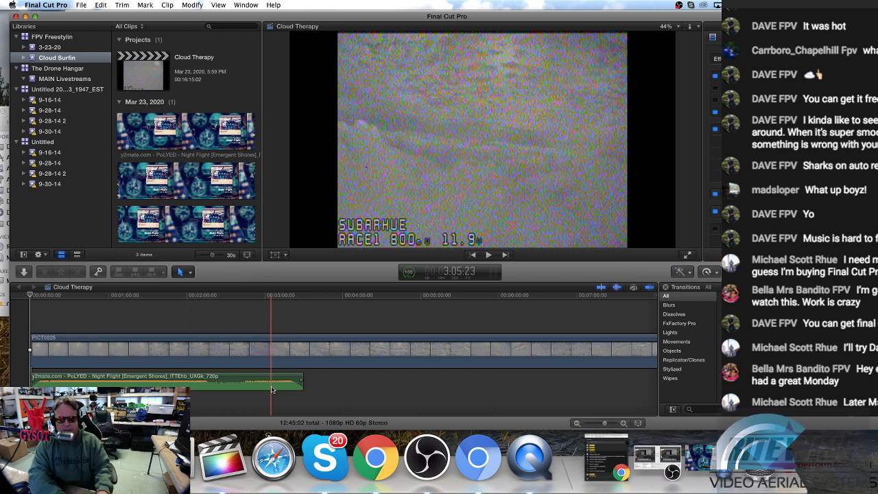
{"action": "left_click", "coordinate": [49, 382]}
{"action": "key", "text": "space"}
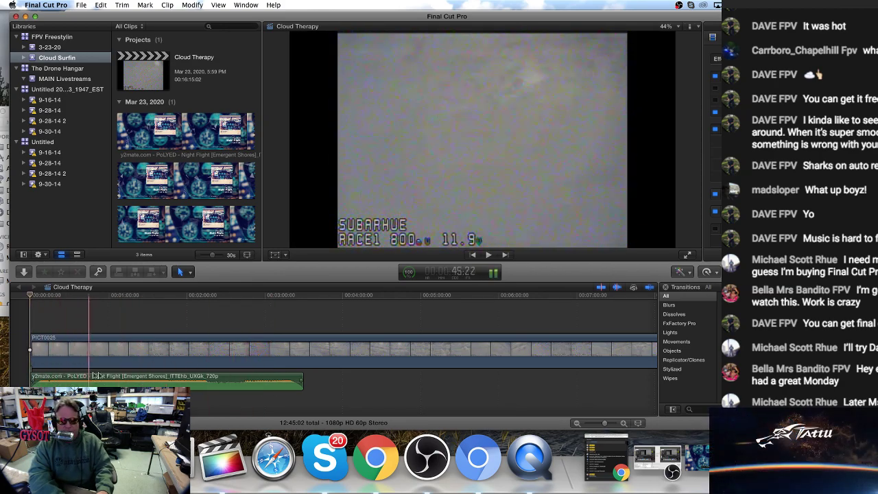
{"action": "key", "text": "space"}
{"action": "key", "text": "space"}
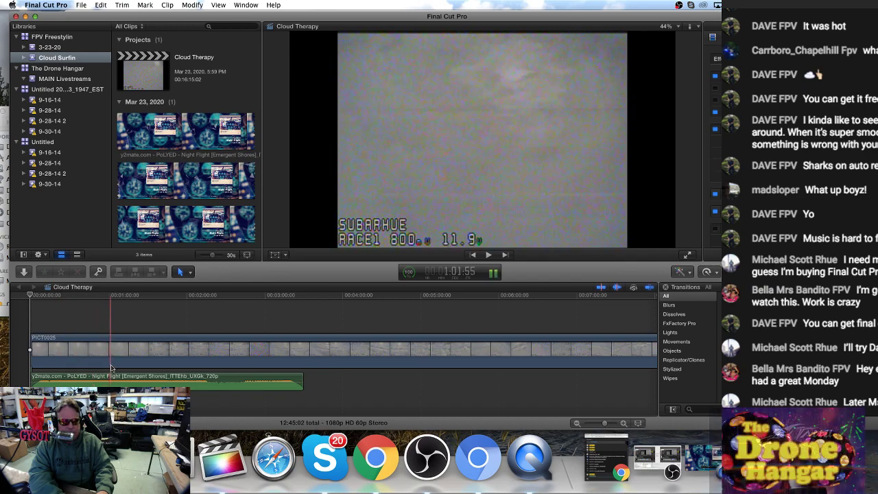
{"action": "key", "text": "space"}
{"action": "key", "text": "space"}
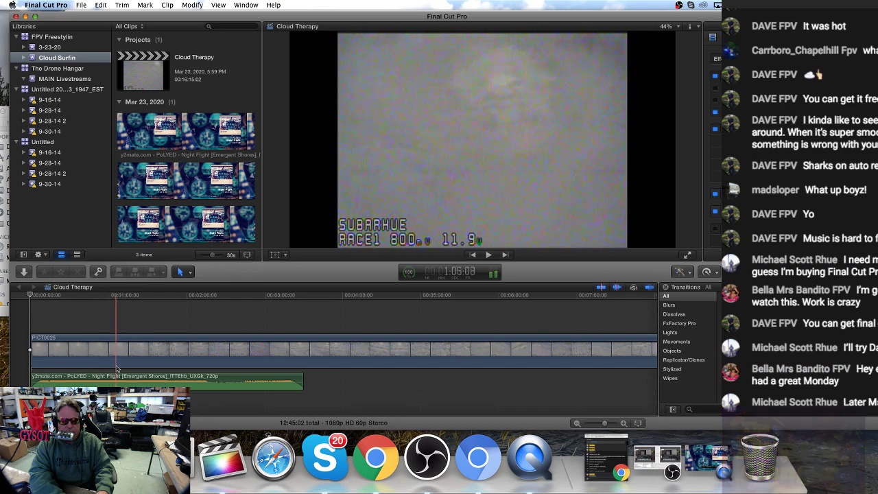
{"action": "key", "text": "space"}
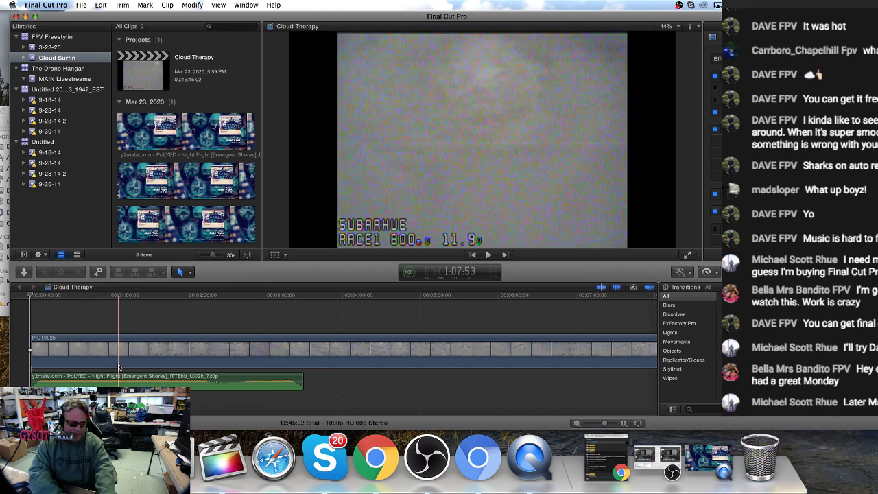
Split the PICT0025 clip at 1:07:32 and disable the portion after the cut
{"action": "left_click", "coordinate": [120, 349]}
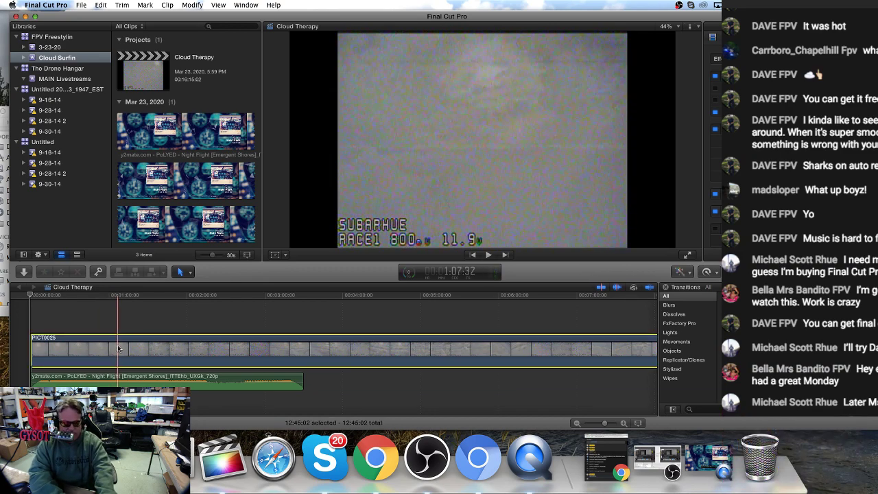
{"action": "left_click", "coordinate": [118, 349]}
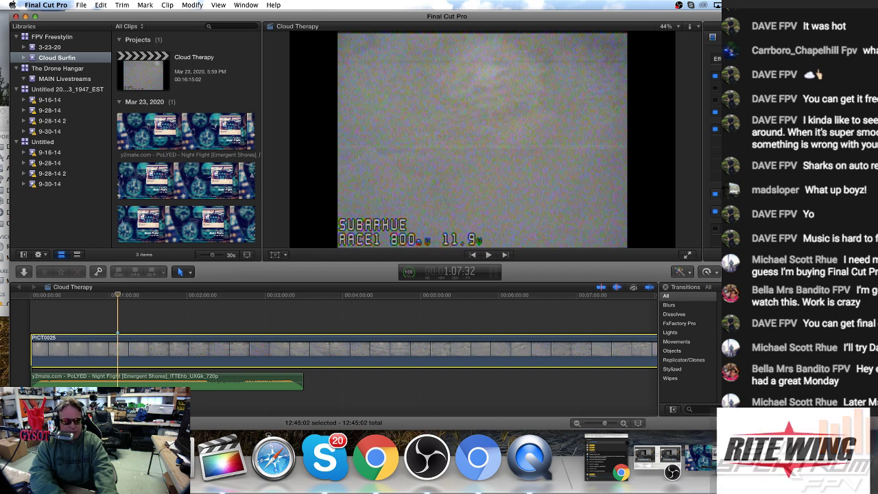
{"action": "key", "text": "r"}
{"action": "key", "text": "super+b"}
{"action": "key", "text": "a"}
{"action": "left_click_drag", "start_coordinate": [120, 354], "coordinate": [373, 341]}
{"action": "left_click_drag", "start_coordinate": [308, 346], "coordinate": [280, 347]}
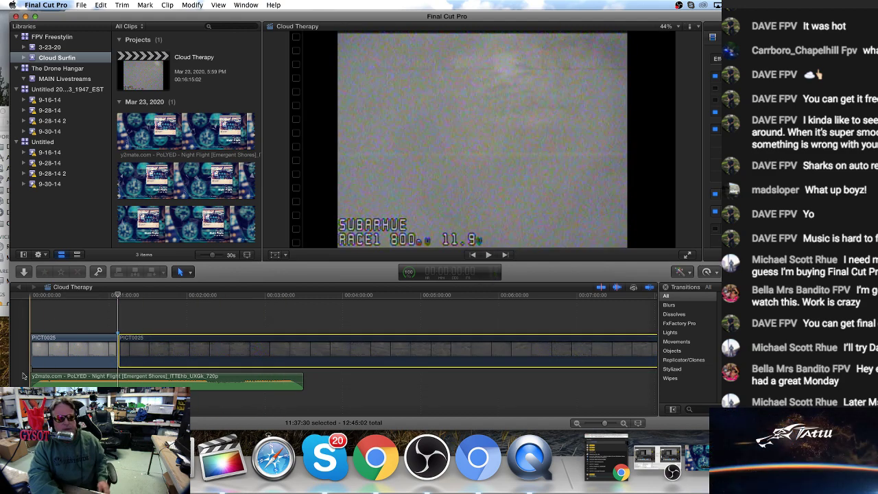
Select the Night Flight audio clip and return the playhead to the start of the timeline
{"action": "left_click", "coordinate": [66, 325]}
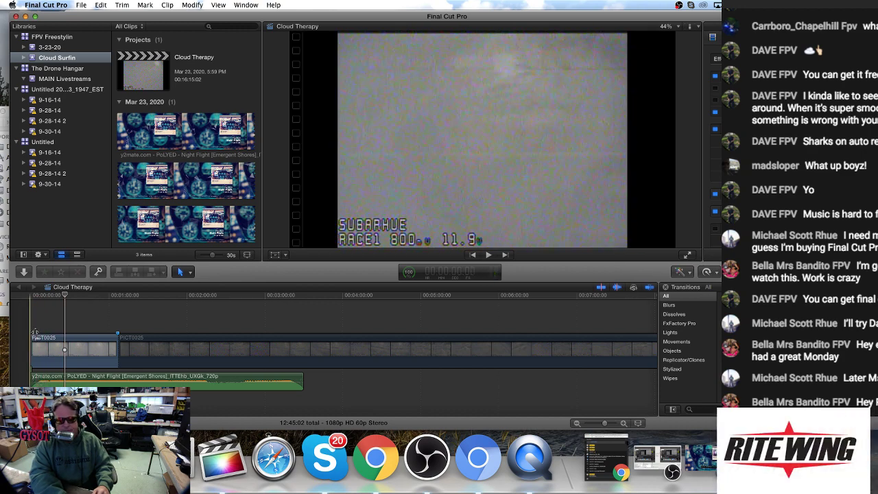
{"action": "left_click", "coordinate": [35, 298]}
{"action": "left_click", "coordinate": [51, 377]}
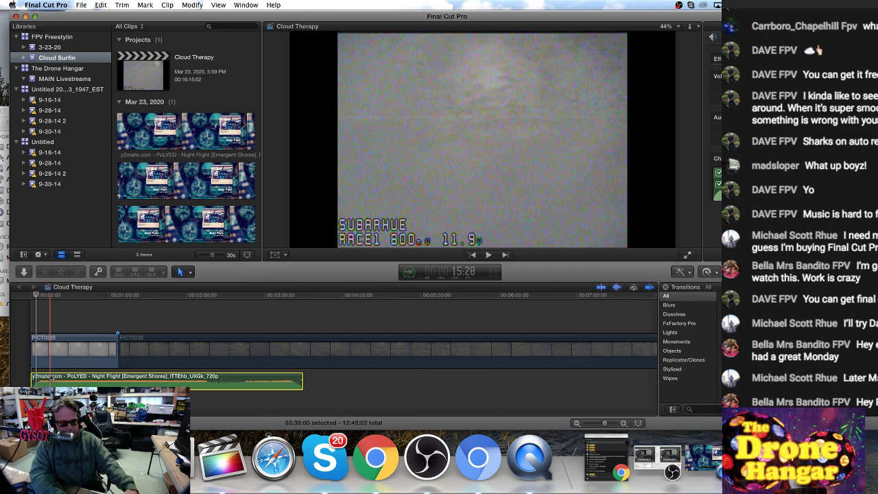
{"action": "left_click", "coordinate": [32, 295]}
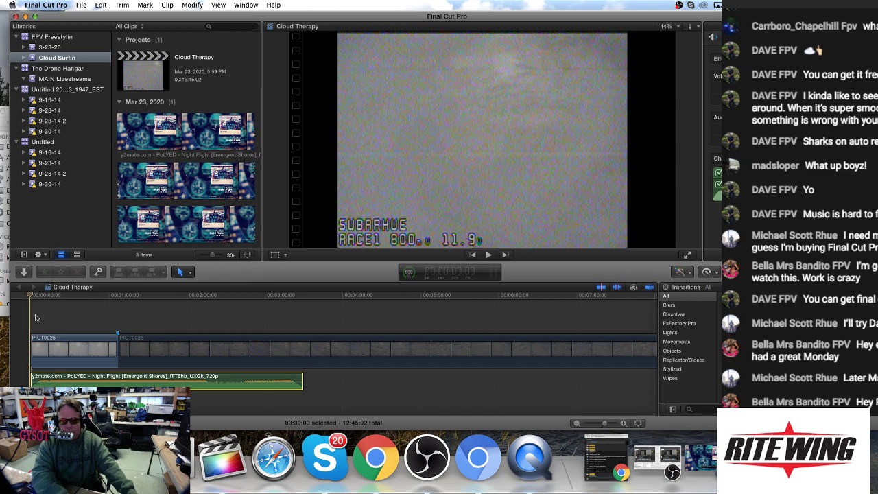
Switch to OBS, lower the MUSIC - Discp level to about -57.5 dB, and return to Final Cut Pro
{"action": "left_click", "coordinate": [423, 463]}
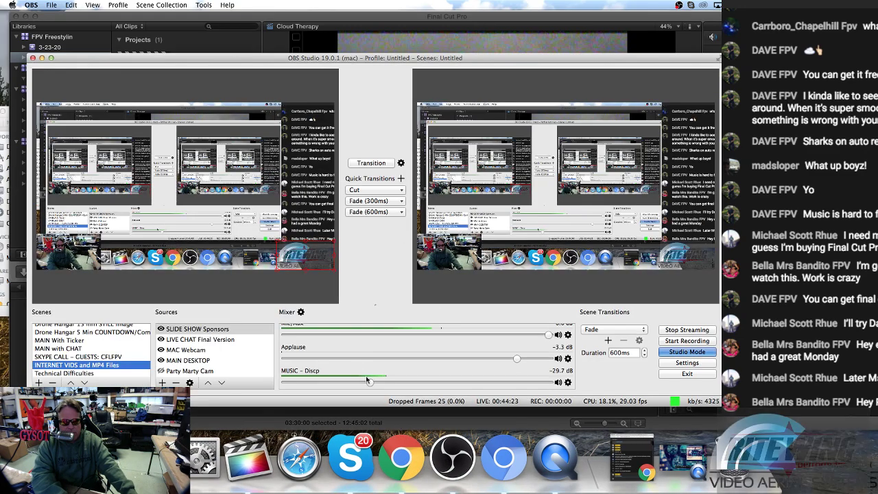
{"action": "left_click_drag", "start_coordinate": [364, 385], "coordinate": [314, 383]}
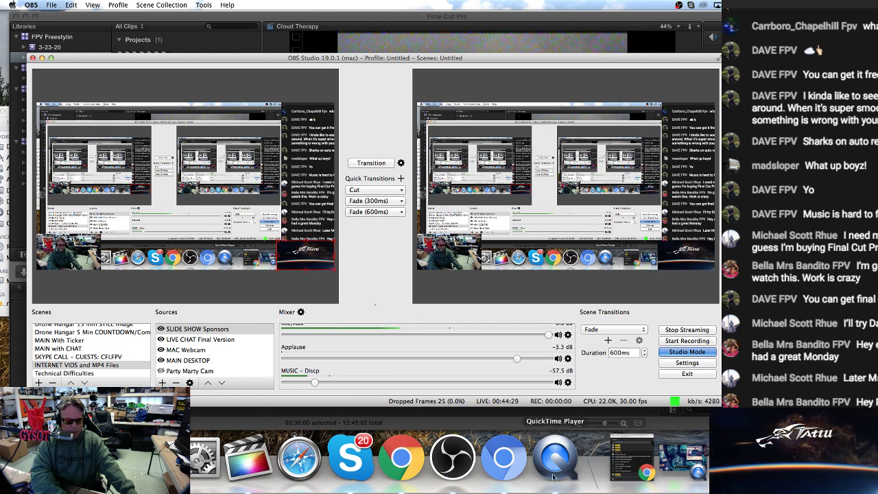
{"action": "left_click", "coordinate": [387, 465]}
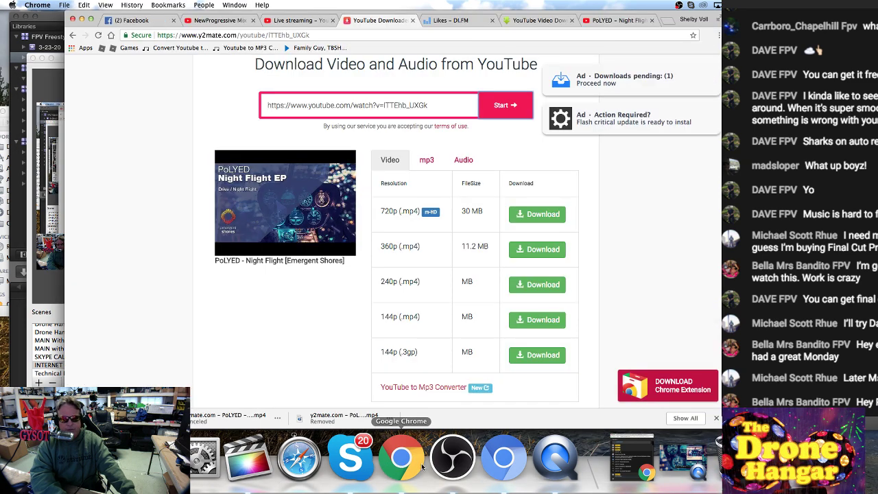
{"action": "left_click", "coordinate": [247, 459]}
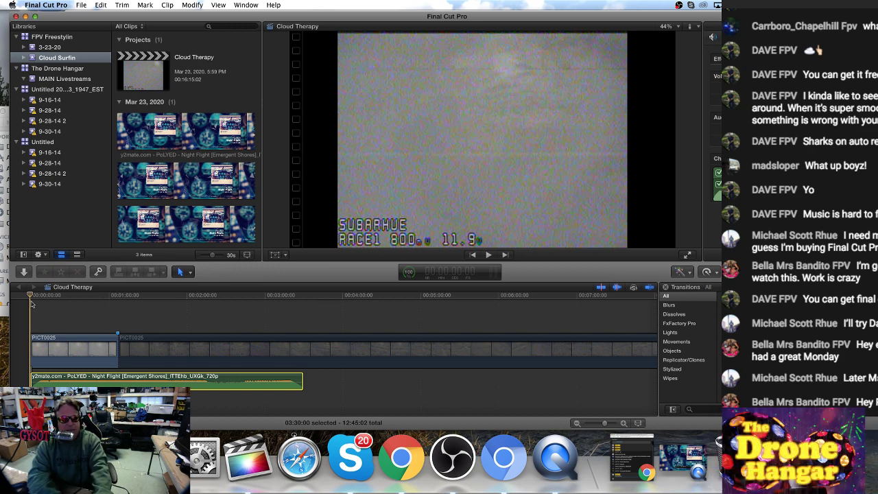
Play the timeline from the start and add markers along the Night Flight audio up to about 1:16
{"action": "key", "text": "space"}
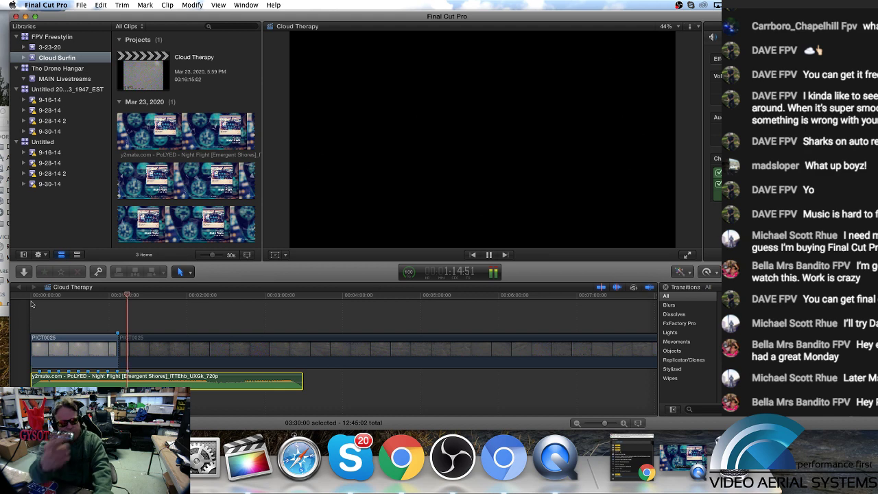
{"action": "key", "text": "space"}
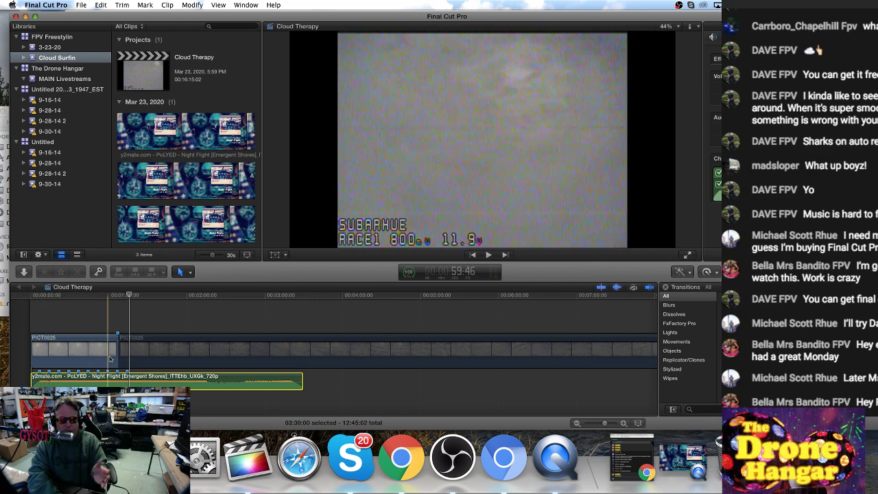
{"action": "key", "text": "space"}
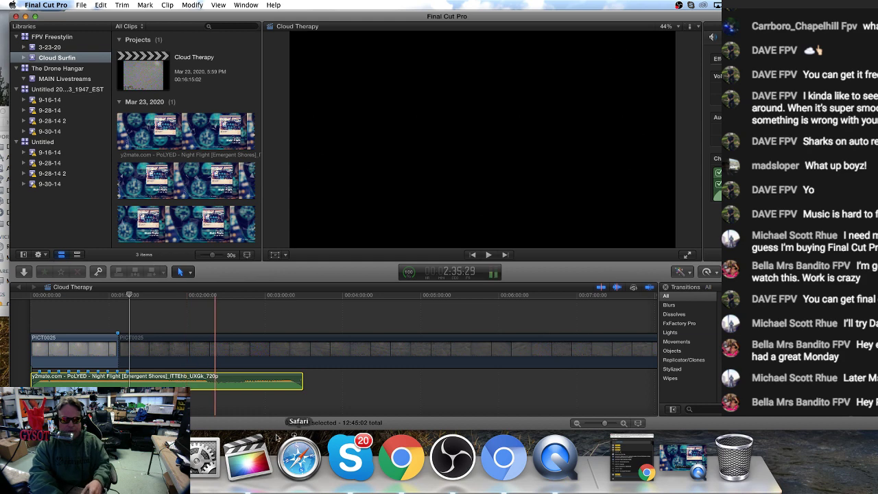
Switch to OBS, raise the MUSIC - Discp level to about -28.9 dB, and return to Final Cut Pro
{"action": "left_click", "coordinate": [452, 458]}
{"action": "left_click_drag", "start_coordinate": [314, 382], "coordinate": [372, 382]}
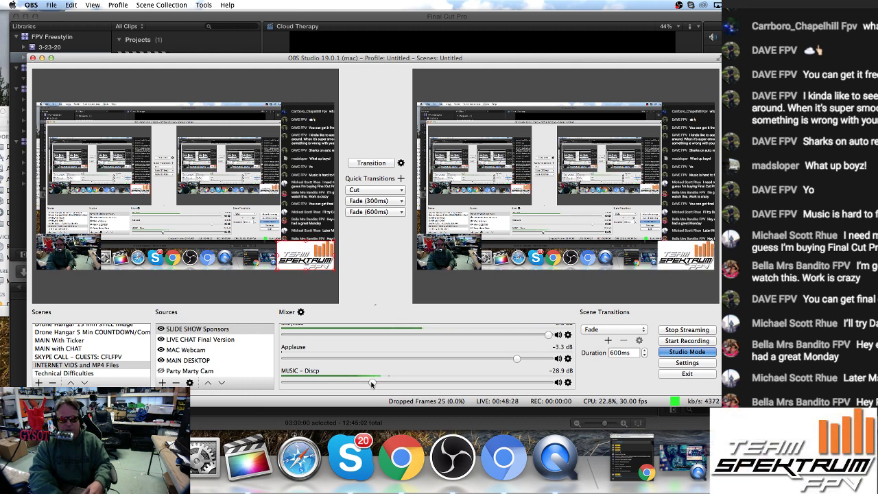
{"action": "left_click", "coordinate": [8, 372]}
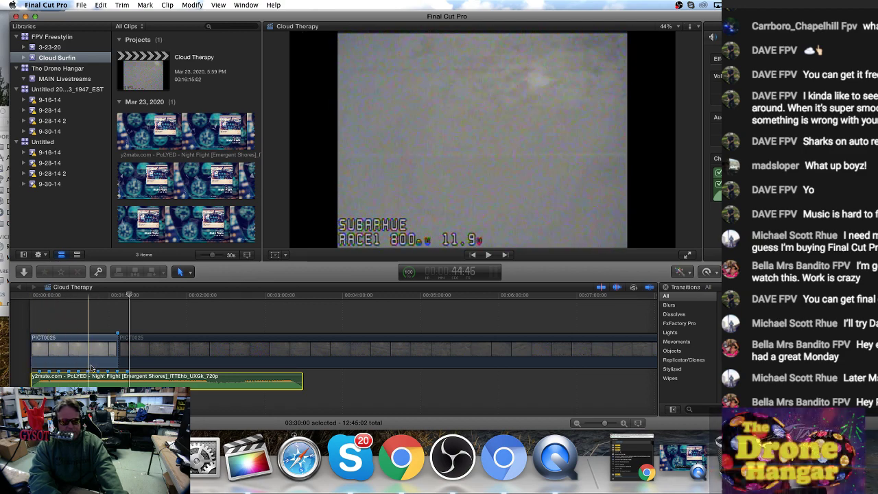
Switch to OBS, reduce the MUSIC - Discp level to about -53.2 dB, and return to Final Cut Pro
{"action": "left_click", "coordinate": [449, 468]}
{"action": "left_click_drag", "start_coordinate": [377, 385], "coordinate": [320, 384]}
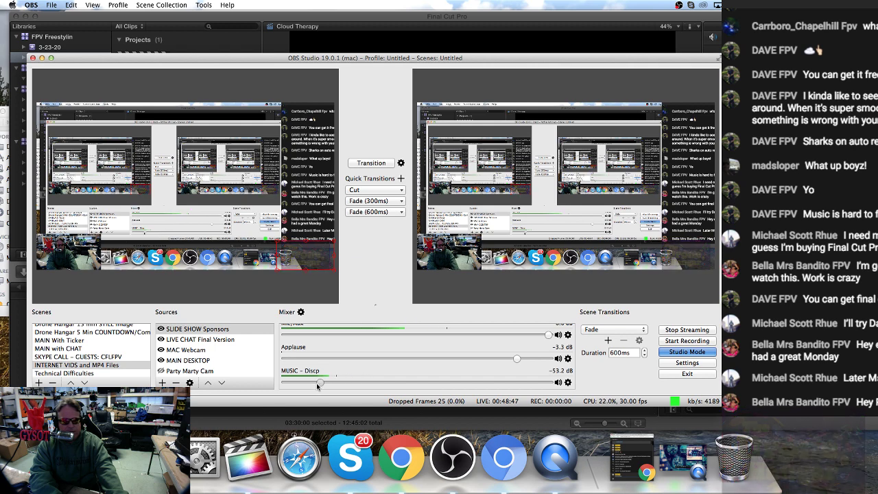
{"action": "left_click", "coordinate": [247, 456]}
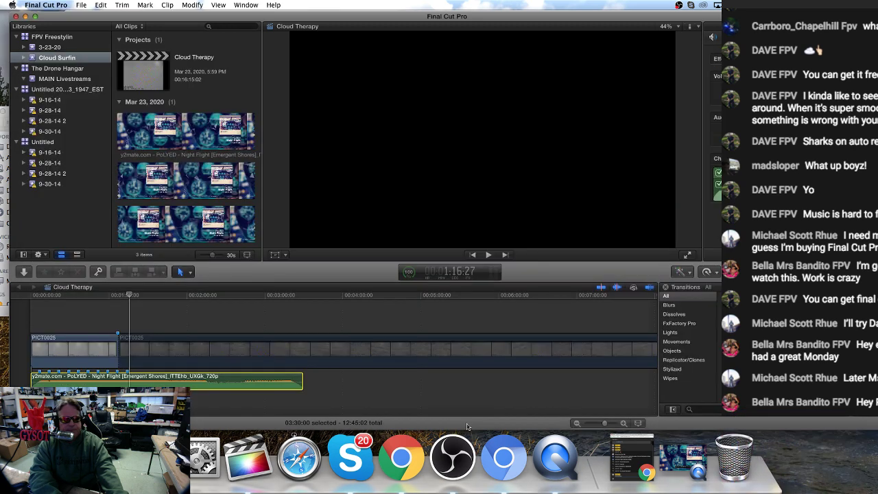
Play the Cloud Therapy timeline from the beat marker at about 0:44 past the first cut
{"action": "left_click", "coordinate": [98, 299]}
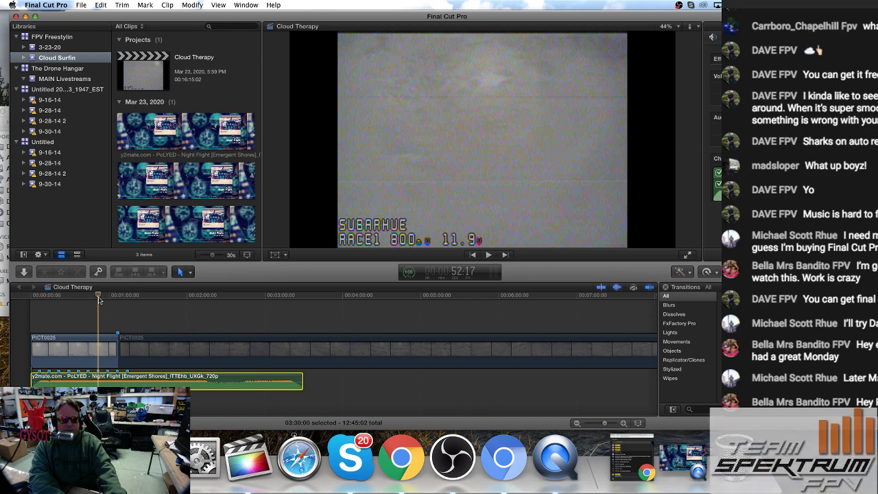
{"action": "left_click", "coordinate": [87, 305]}
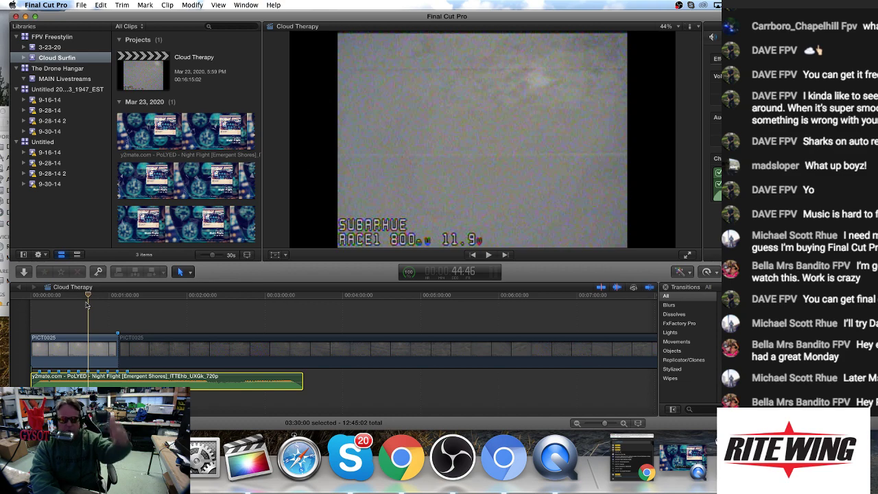
{"action": "key", "text": "space"}
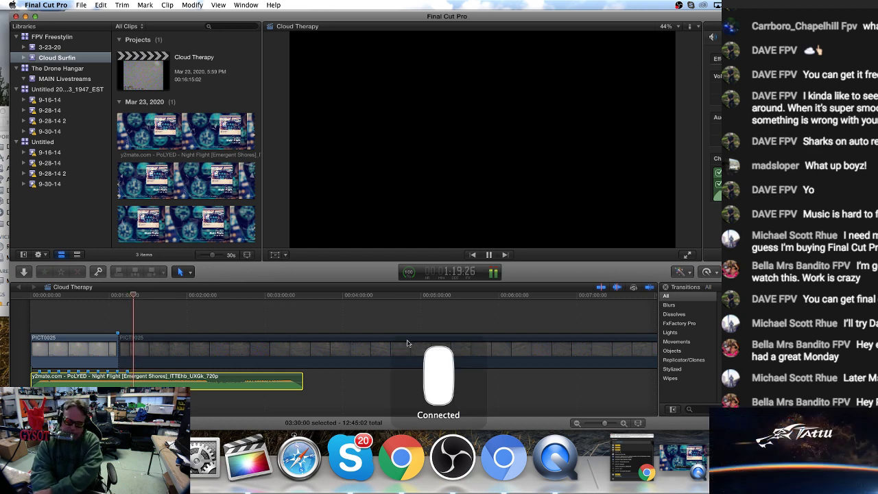
Replay the timeline from about 0:59 up to the first cut and raise the Night Flight audio clip's volume line
{"action": "left_click", "coordinate": [98, 295]}
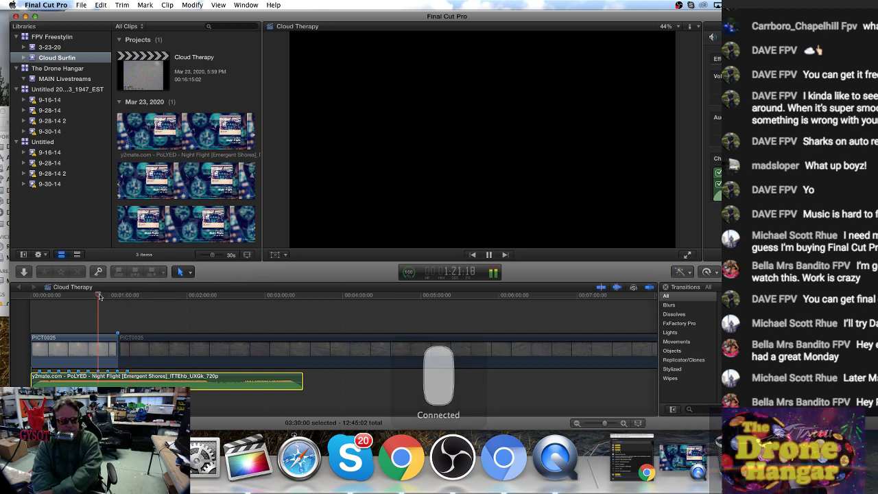
{"action": "left_click", "coordinate": [108, 296]}
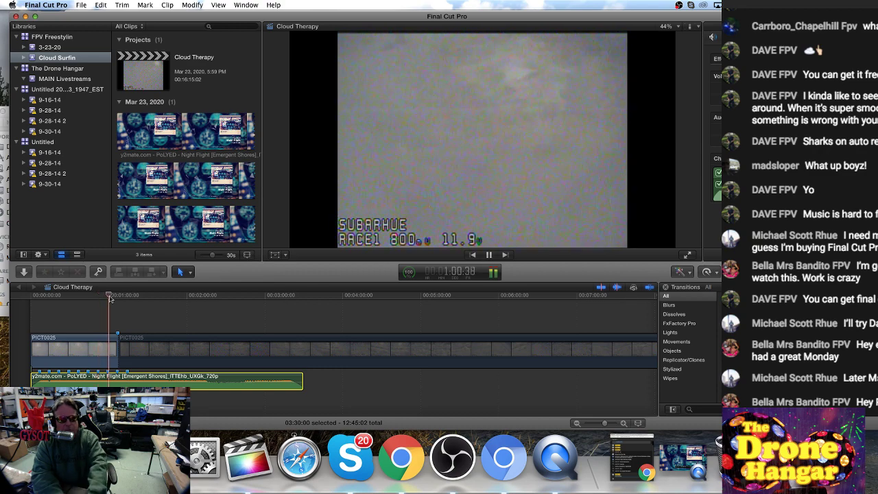
{"action": "key", "text": "space"}
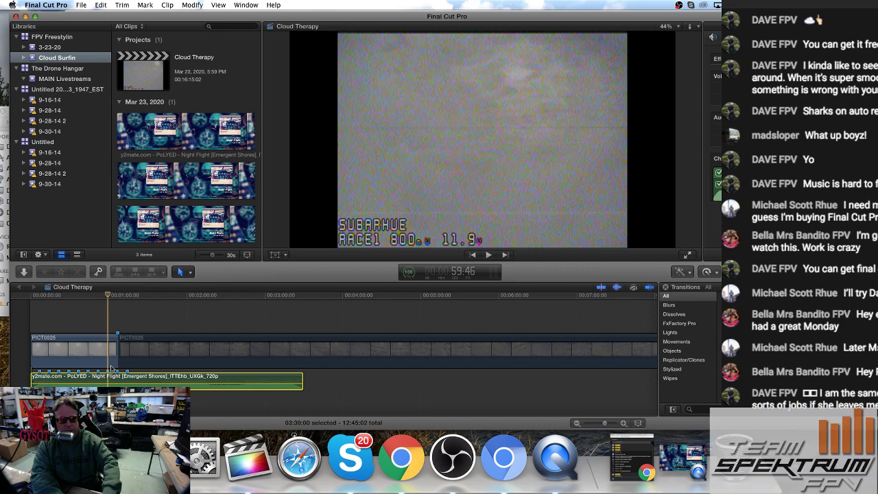
{"action": "key", "text": "space"}
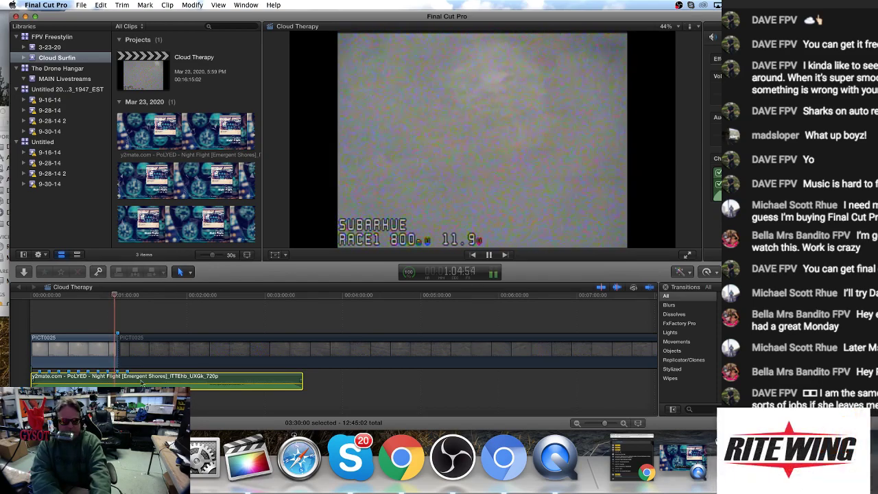
{"action": "left_click_drag", "start_coordinate": [141, 377], "coordinate": [141, 373]}
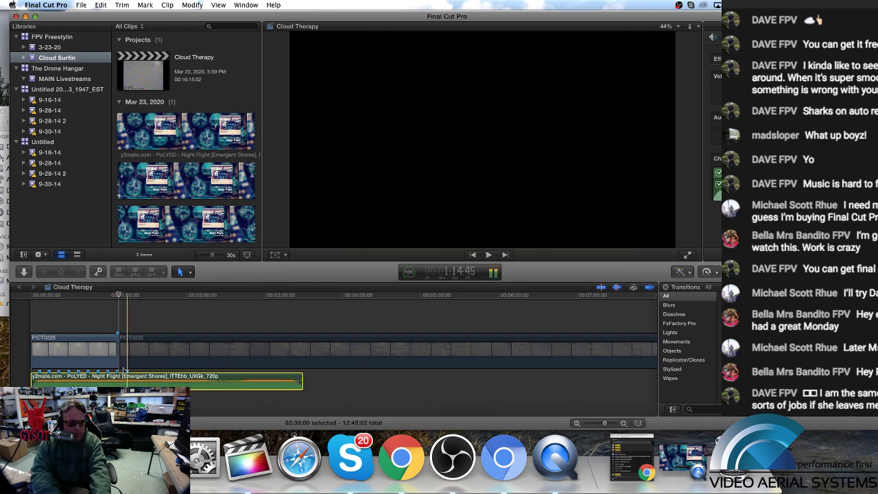
Trim the end of the first PICT0025 clip so the cut lines up with the music marker at 1:07:17
{"action": "left_click_drag", "start_coordinate": [607, 423], "coordinate": [611, 423]}
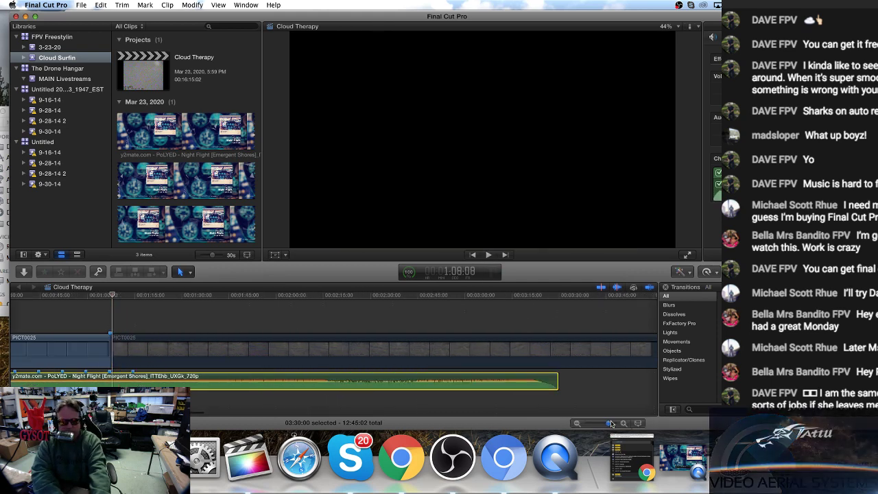
{"action": "key", "text": "space"}
{"action": "key", "text": "space"}
{"action": "scroll", "coordinate": [419, 391], "scroll_direction": "left", "scroll_amount": 5}
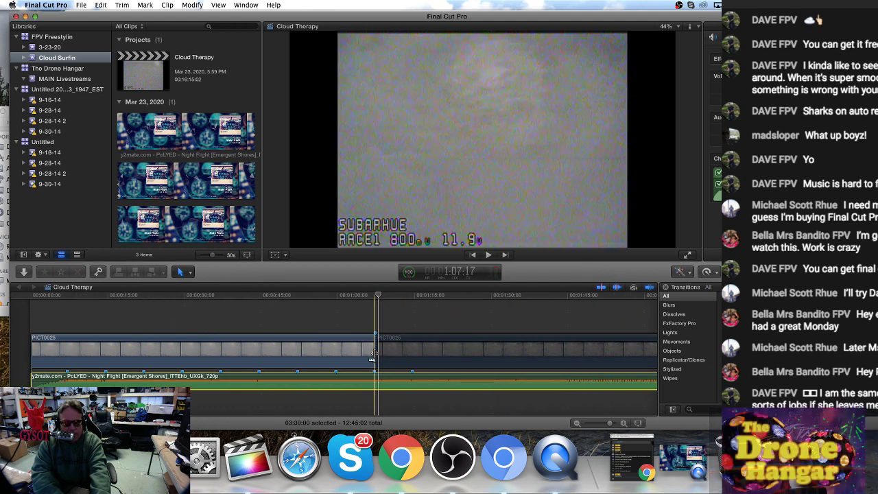
{"action": "left_click_drag", "start_coordinate": [378, 353], "coordinate": [377, 358]}
{"action": "left_click", "coordinate": [360, 322]}
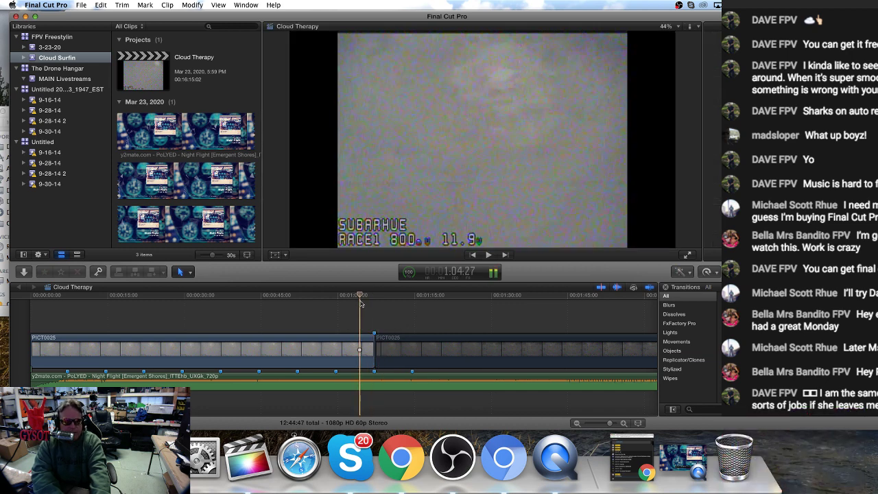
Play across the first cut several times, from about 0:59, 1:05 and 1:03, to check it against the beat
{"action": "left_click", "coordinate": [338, 297]}
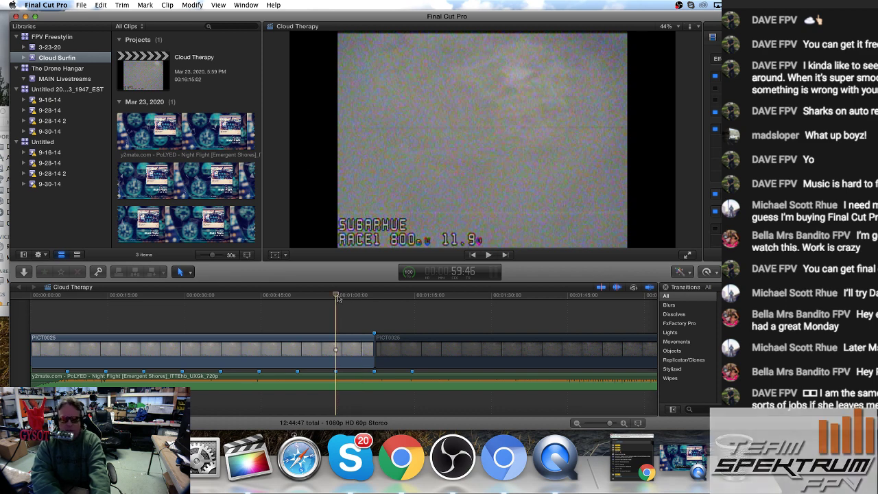
{"action": "key", "text": "space"}
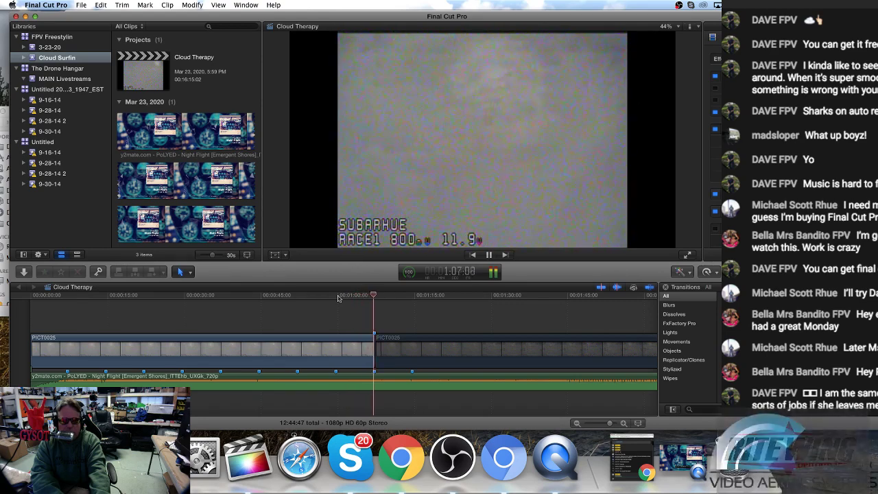
{"action": "key", "text": "space"}
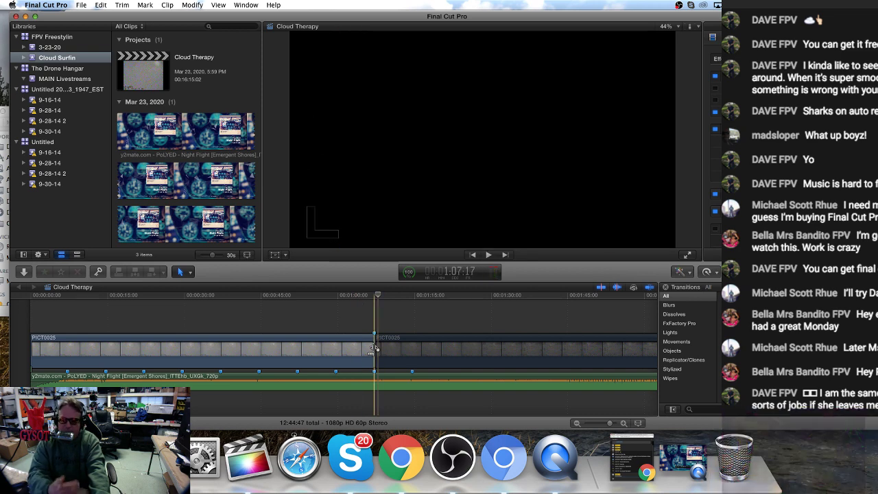
{"action": "left_click", "coordinate": [367, 296]}
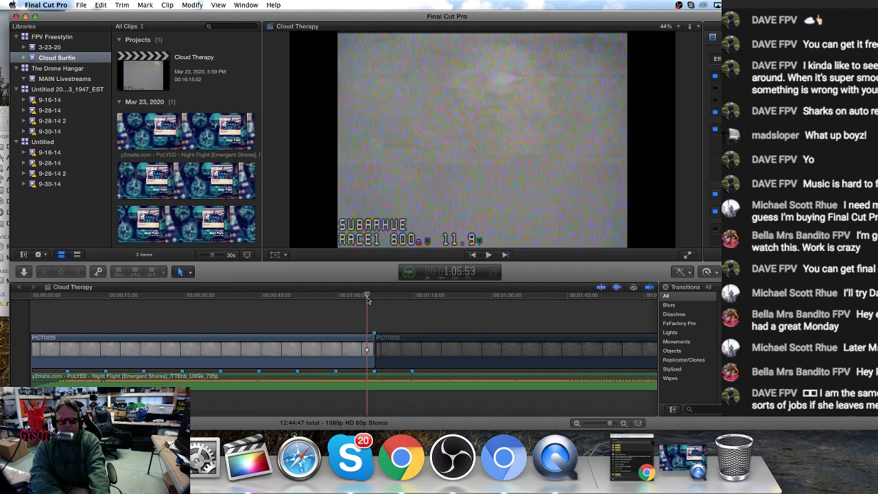
{"action": "key", "text": "space"}
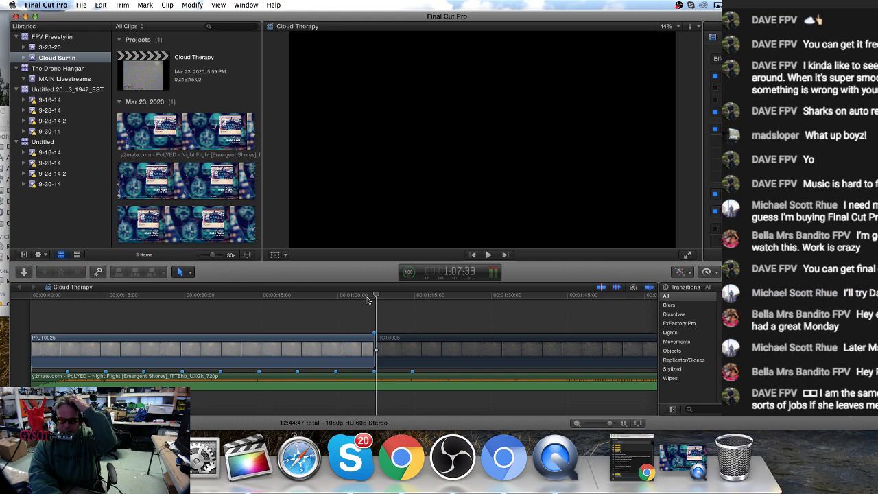
{"action": "left_click", "coordinate": [352, 296]}
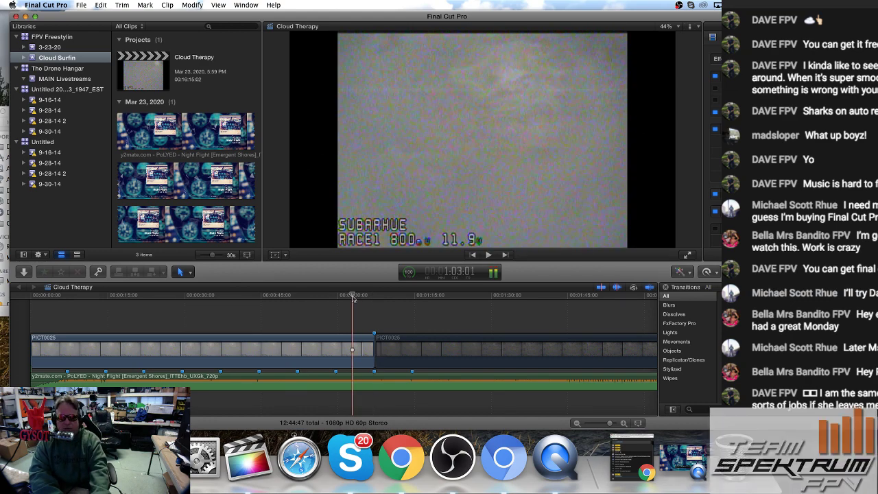
{"action": "key", "text": "space"}
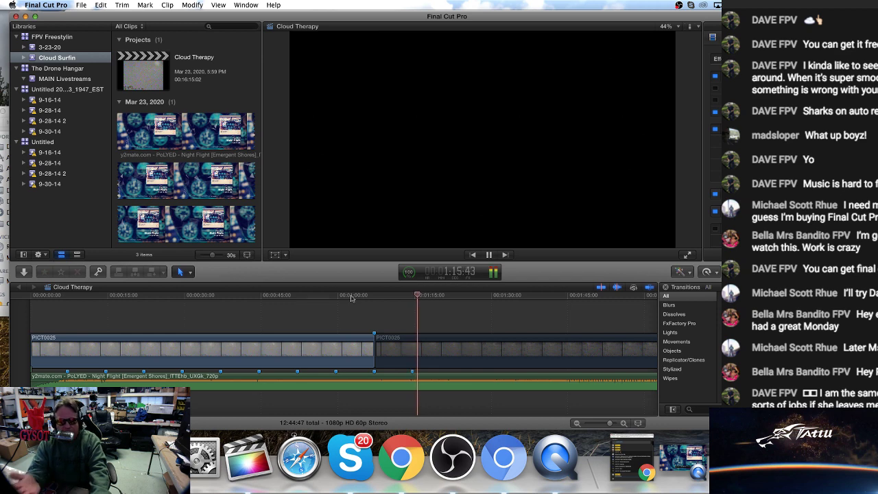
{"action": "key", "text": "space"}
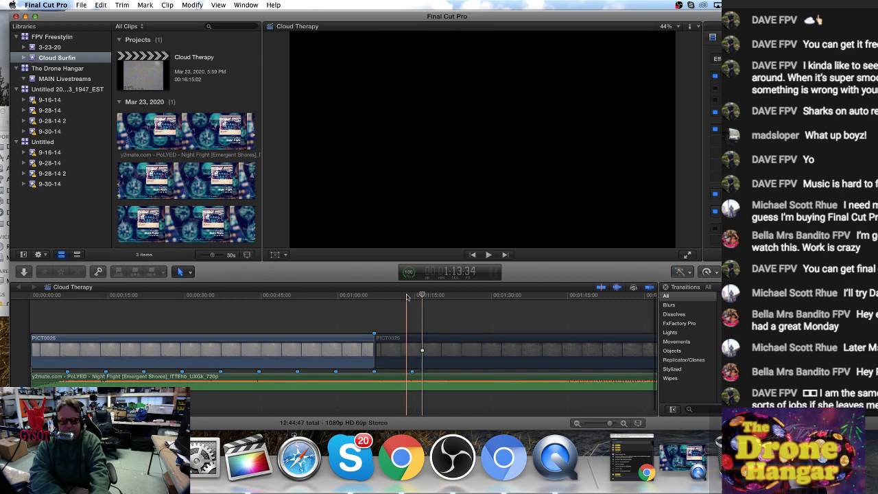
Replay the music around the last beat marker at 1:14:45 to check its position
{"action": "left_click", "coordinate": [401, 296]}
{"action": "key", "text": "space"}
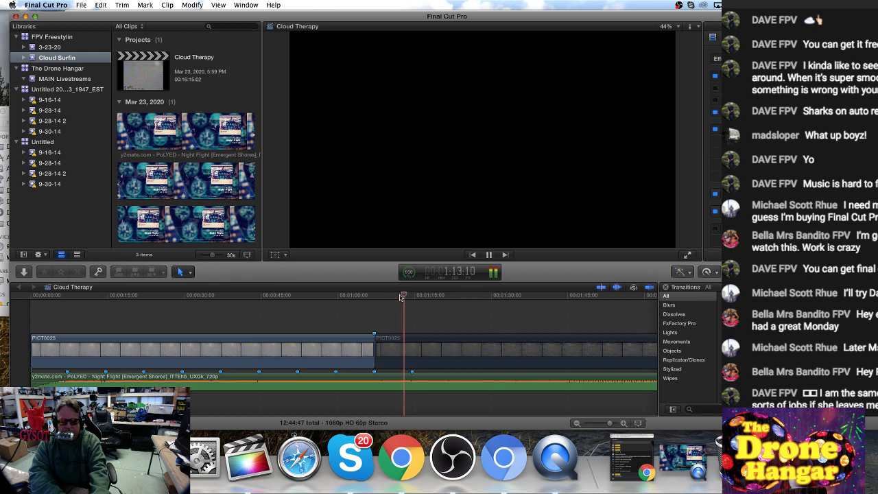
{"action": "key", "text": "space"}
{"action": "left_click", "coordinate": [400, 297]}
{"action": "key", "text": "space"}
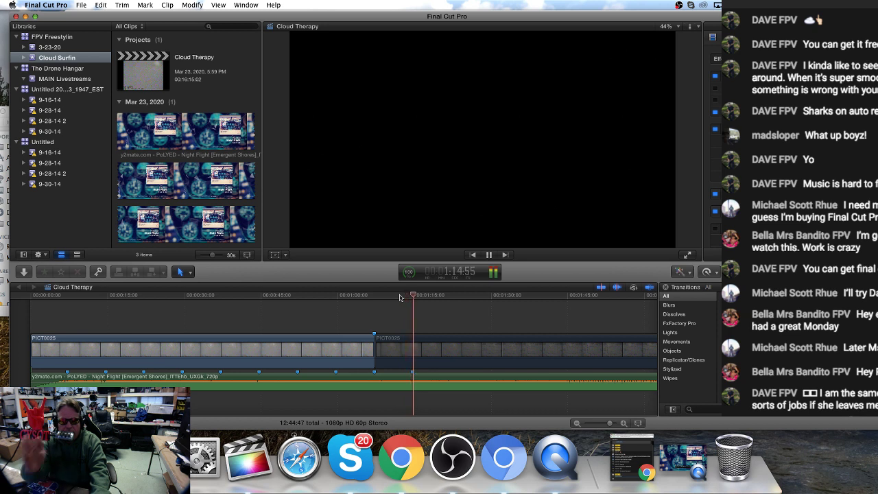
{"action": "key", "text": "space"}
{"action": "left_click", "coordinate": [407, 297]}
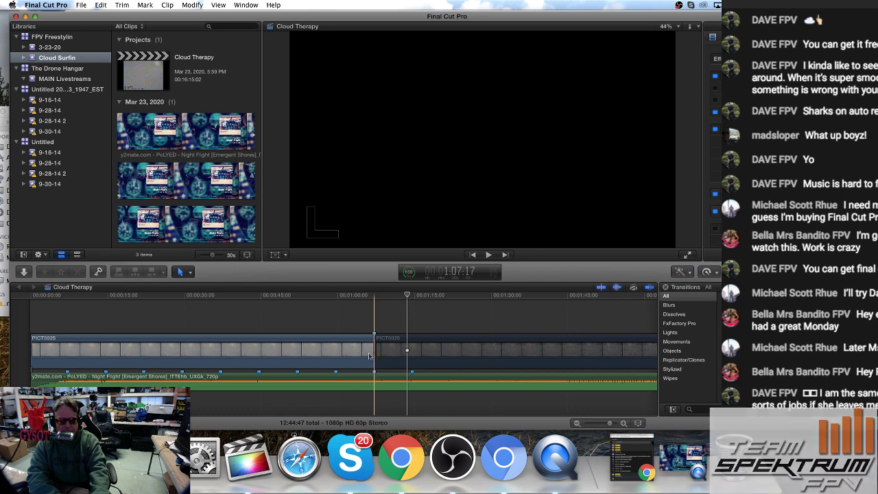
{"action": "key", "text": "space"}
{"action": "key", "text": "space"}
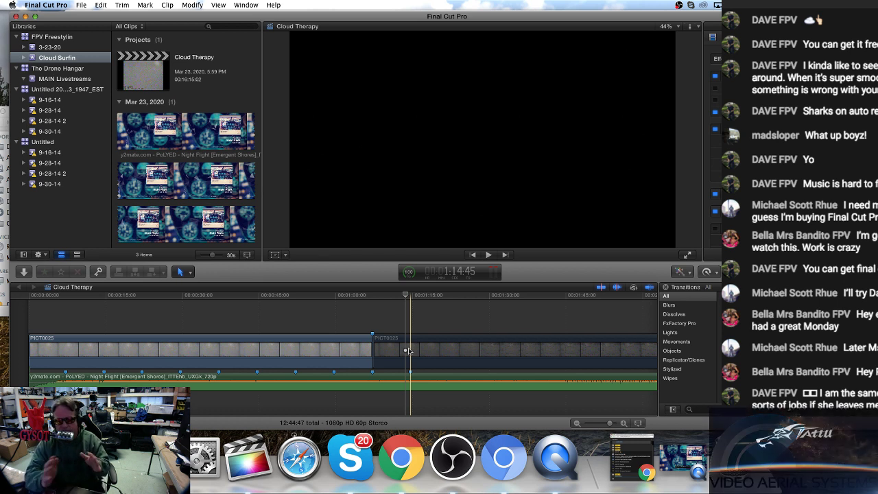
{"action": "scroll", "coordinate": [404, 351], "scroll_direction": "right", "scroll_amount": 1}
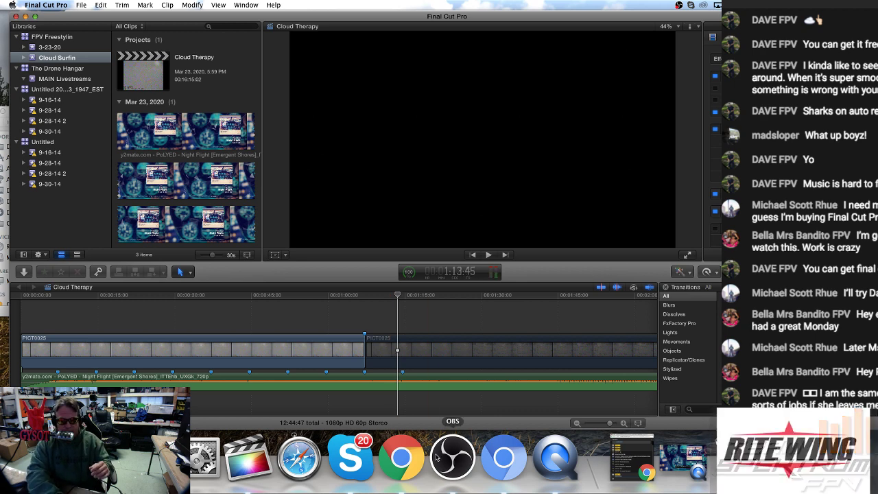
Switch to OBS and transition the live output to the MAIN With Ticker scene
{"action": "key", "text": "super+Tab"}
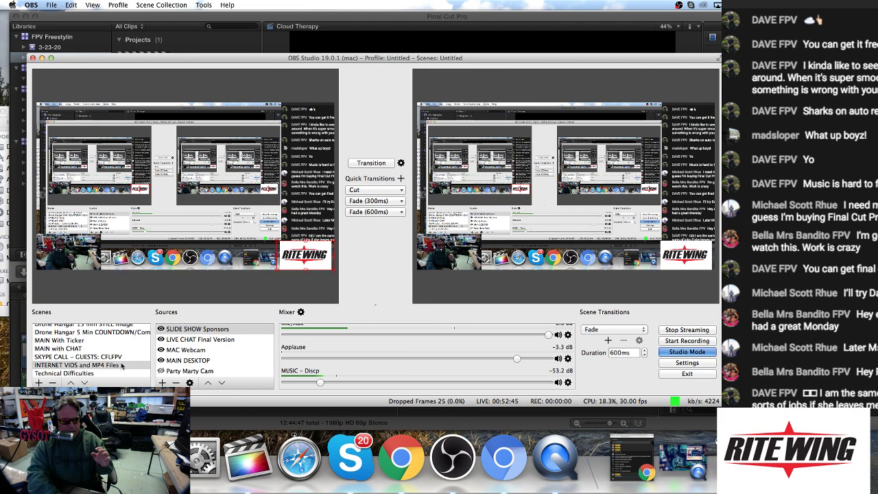
{"action": "left_click", "coordinate": [73, 331]}
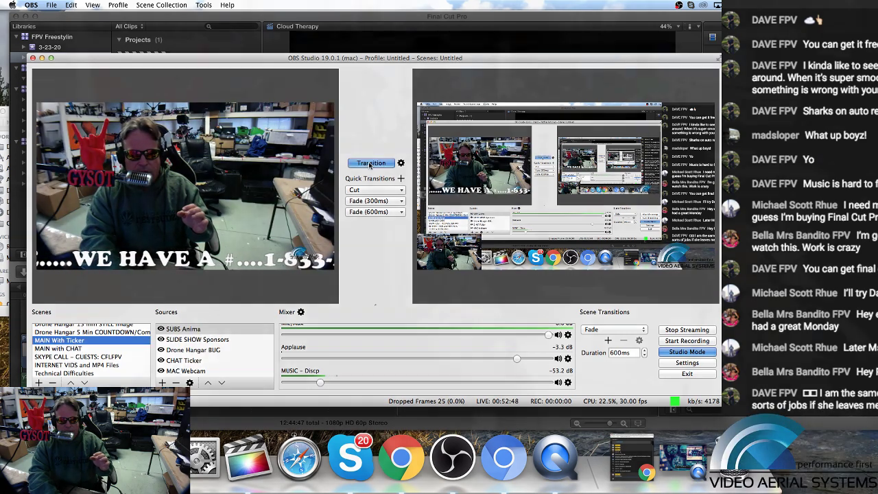
{"action": "left_click", "coordinate": [371, 163]}
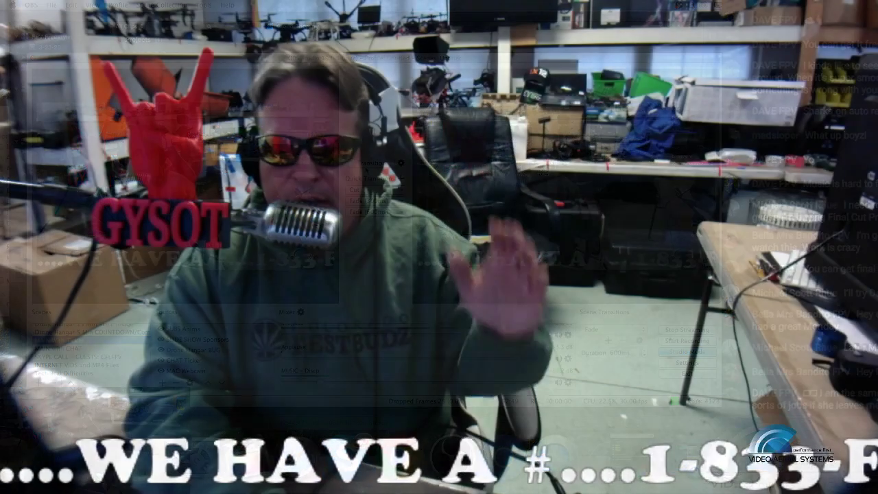
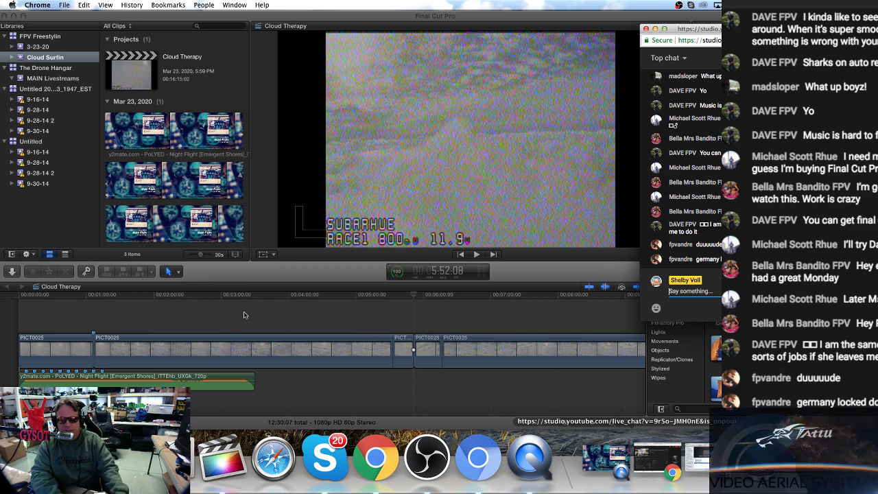
Minimize the live chat pop-up window and select the first PICT0025 clip in the Final Cut Pro timeline
{"action": "left_click", "coordinate": [655, 29]}
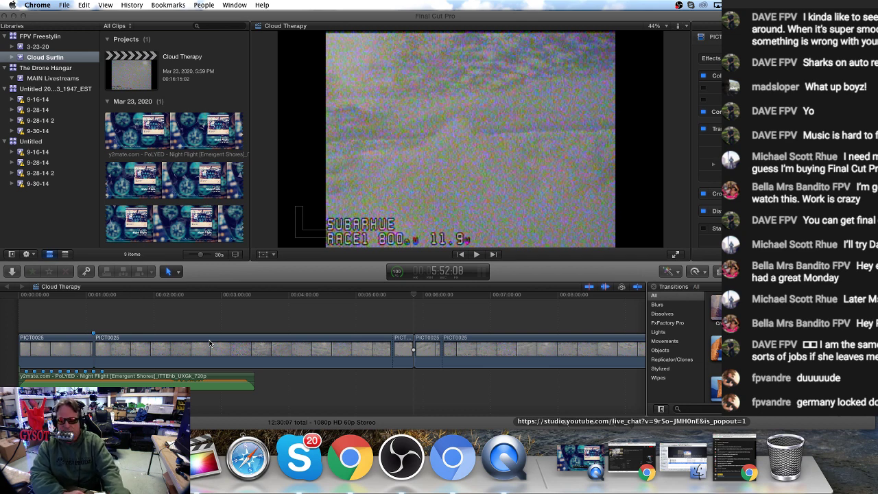
{"action": "left_click", "coordinate": [188, 345]}
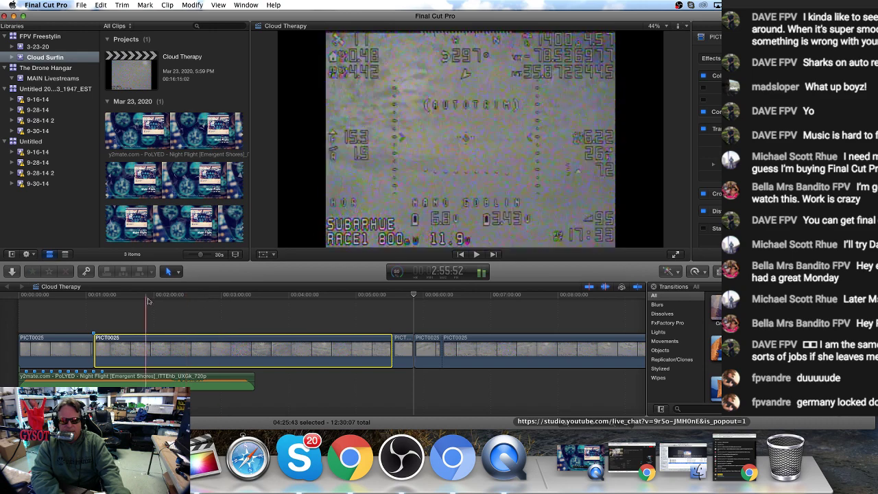
{"action": "left_click", "coordinate": [56, 320]}
{"action": "left_click", "coordinate": [56, 339]}
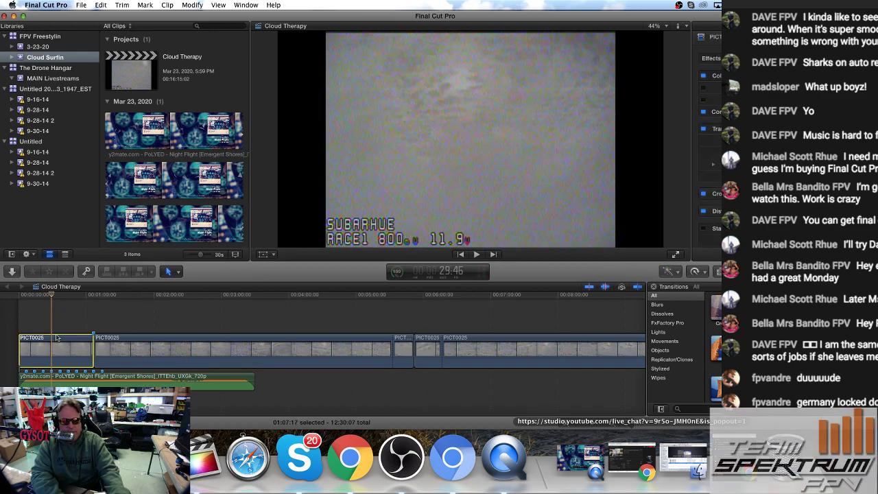
Place the playhead at about 0:14 and select the long PICT0025 clip that starts after 6:00
{"action": "left_click", "coordinate": [44, 295]}
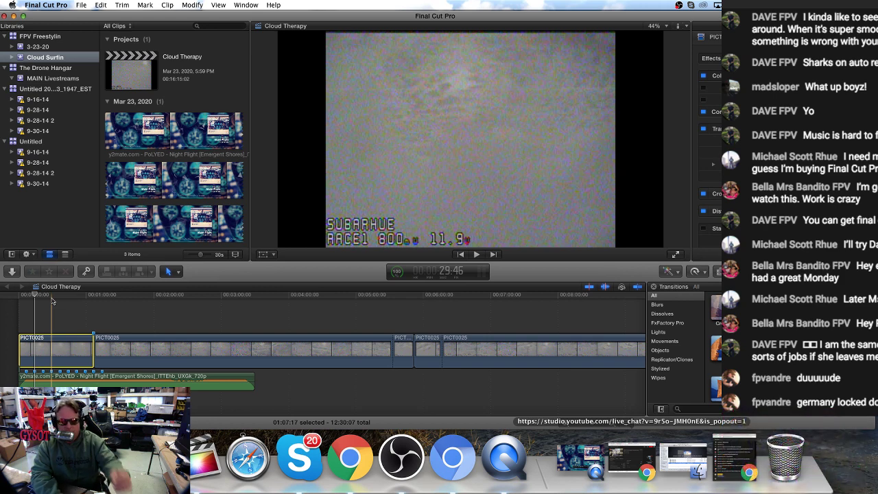
{"action": "key", "text": "space"}
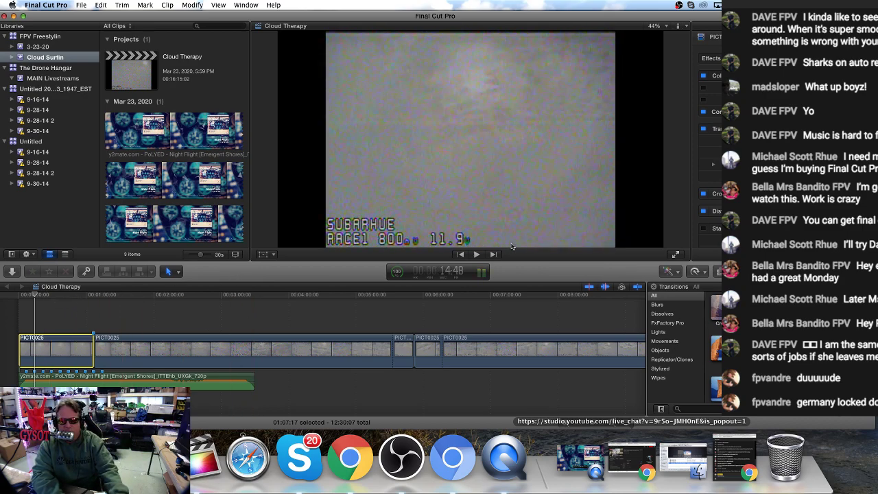
{"action": "left_click", "coordinate": [220, 337]}
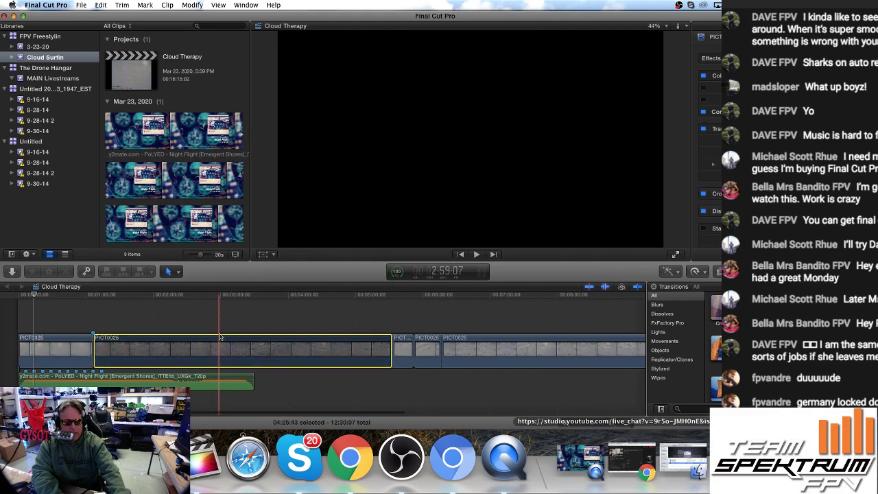
{"action": "left_click", "coordinate": [498, 339]}
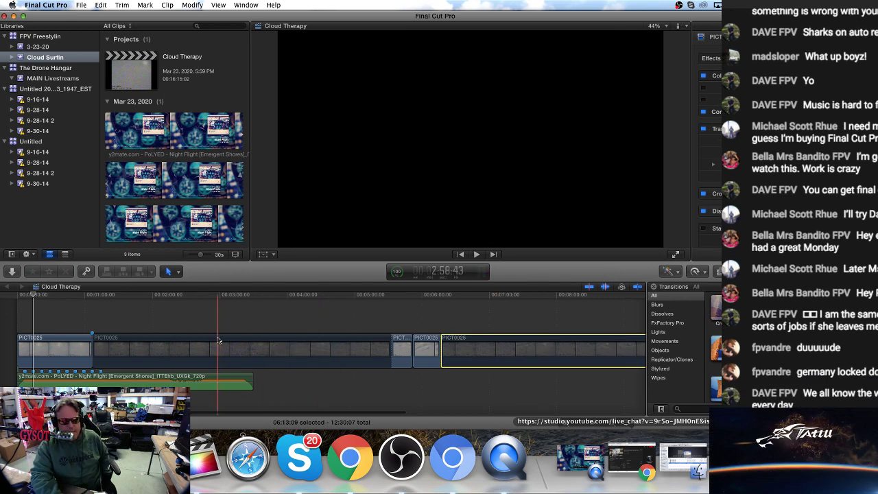
Play the timeline through the first PICT0025 clip and adjust the volume level of the music clip beneath it during playback
{"action": "left_click", "coordinate": [40, 343]}
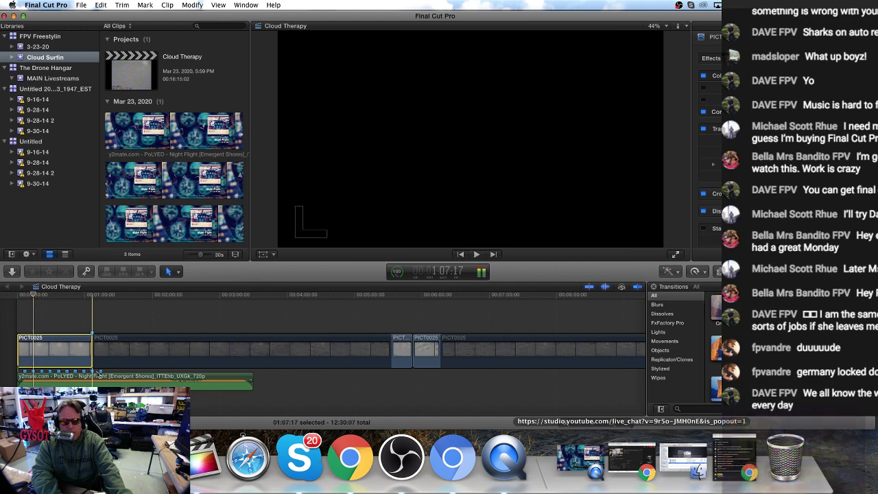
{"action": "key", "text": "space"}
{"action": "left_click_drag", "start_coordinate": [78, 376], "coordinate": [80, 382]}
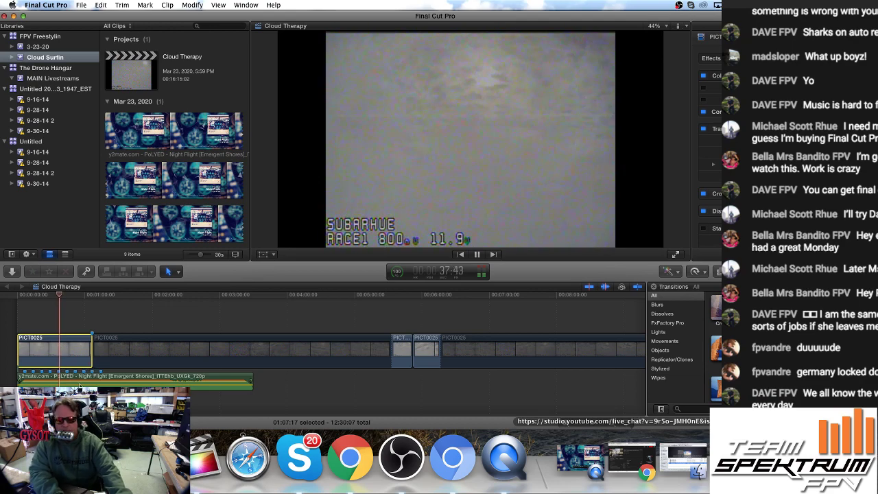
{"action": "left_click_drag", "start_coordinate": [80, 385], "coordinate": [79, 377]}
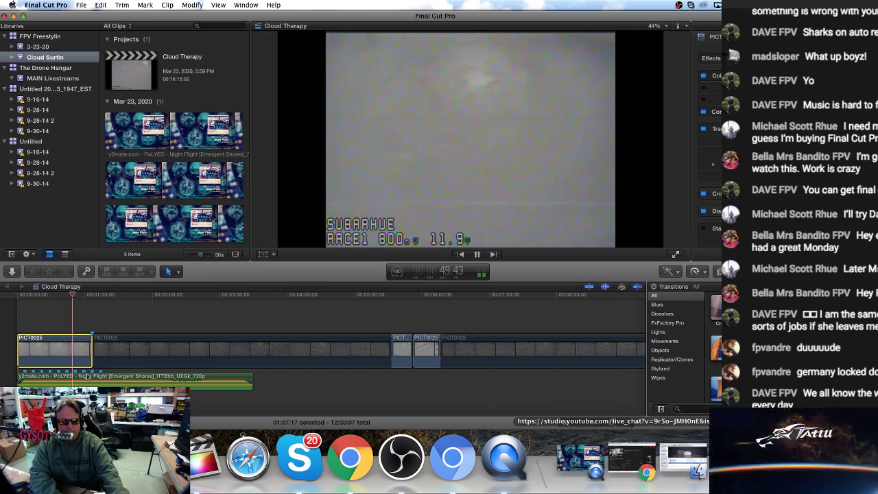
{"action": "left_click", "coordinate": [57, 302]}
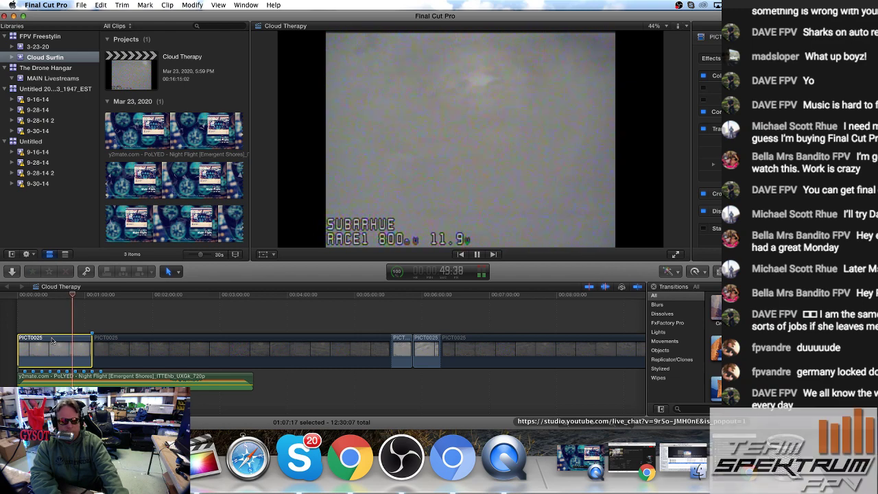
{"action": "key", "text": "space"}
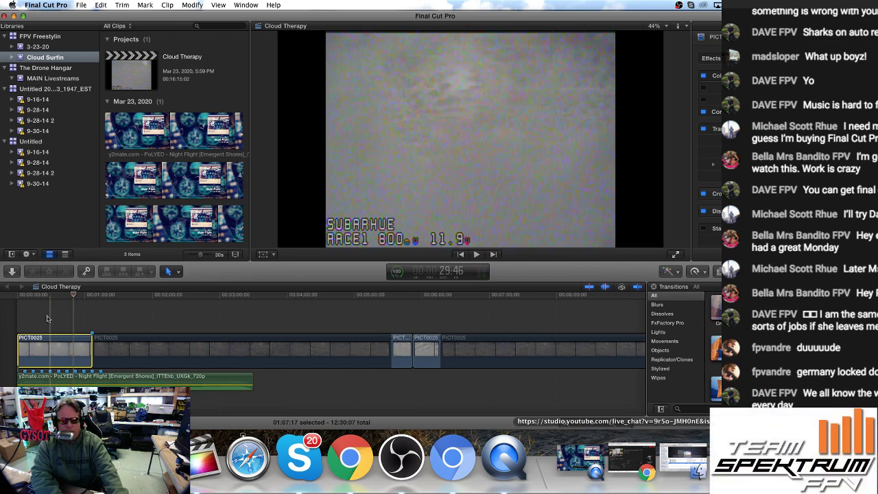
Show the Color Board for the first PICT0025 clip with the playhead at about 0:29
{"action": "left_click", "coordinate": [51, 342]}
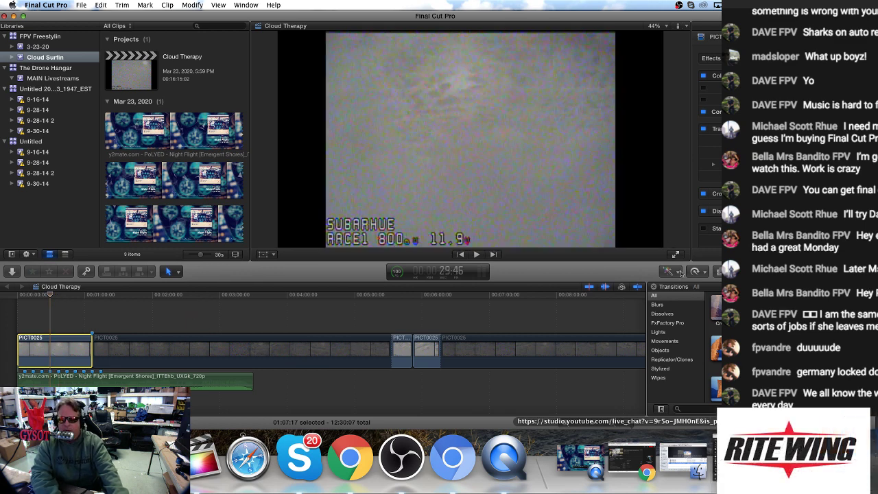
{"action": "left_click", "coordinate": [680, 272]}
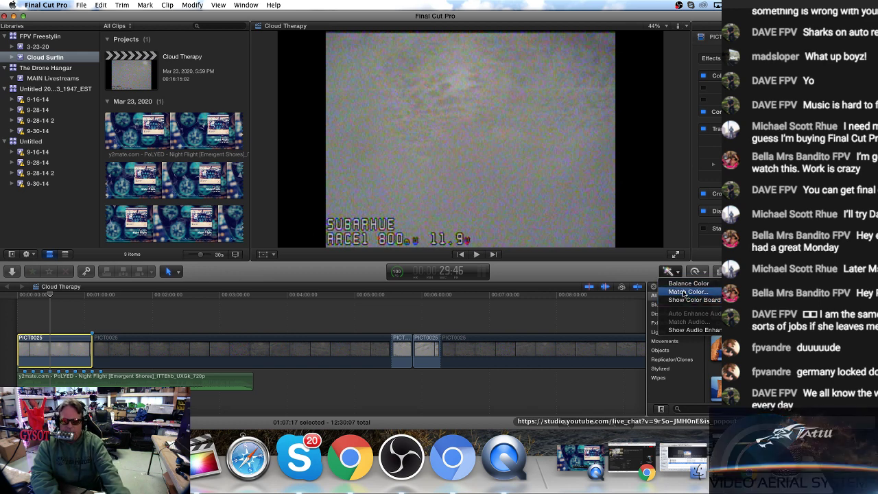
{"action": "left_click", "coordinate": [684, 300]}
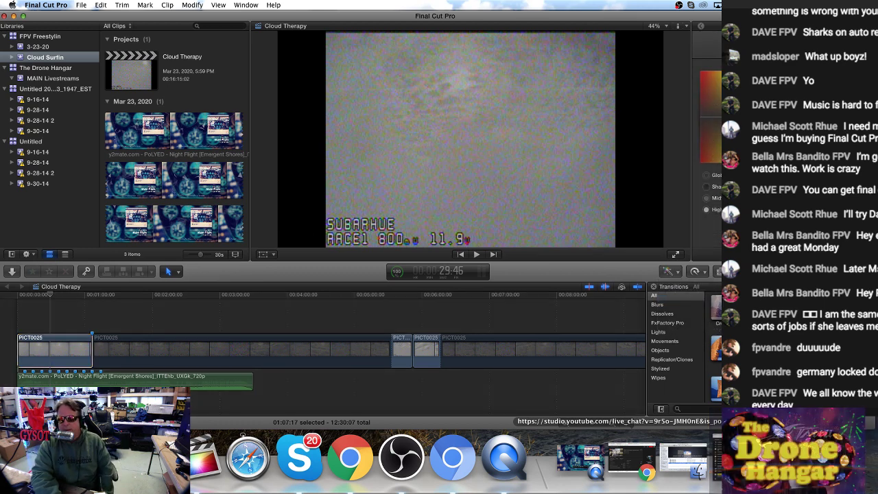
Scrub through the opening footage and move the playhead to the short PICT0025 clip at about 6:00
{"action": "left_click", "coordinate": [66, 294]}
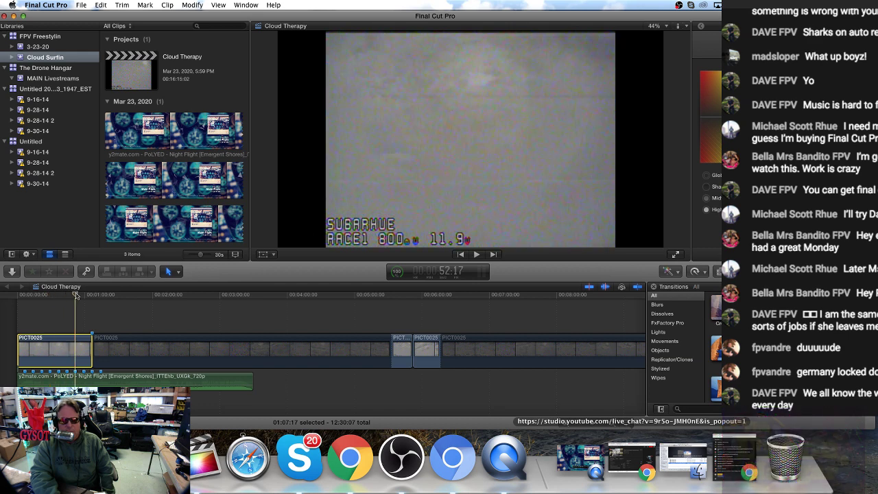
{"action": "left_click", "coordinate": [49, 295]}
{"action": "left_click_drag", "start_coordinate": [49, 296], "coordinate": [36, 298]}
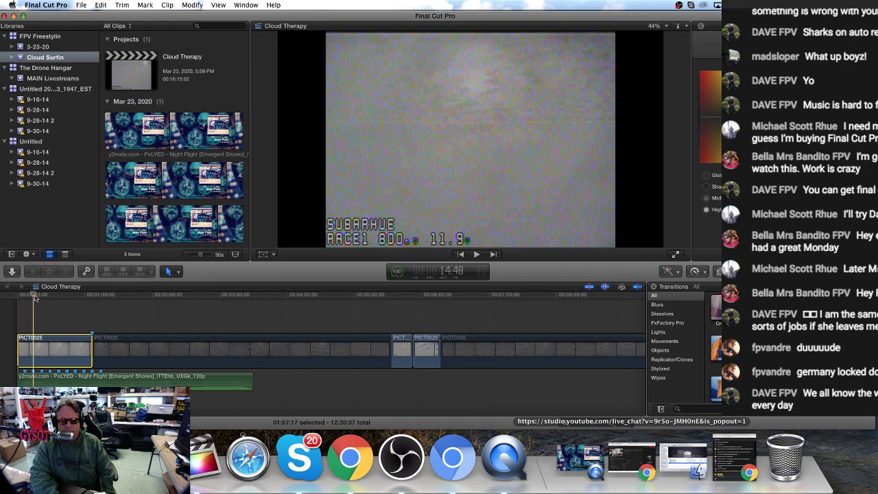
{"action": "left_click_drag", "start_coordinate": [404, 300], "coordinate": [421, 296]}
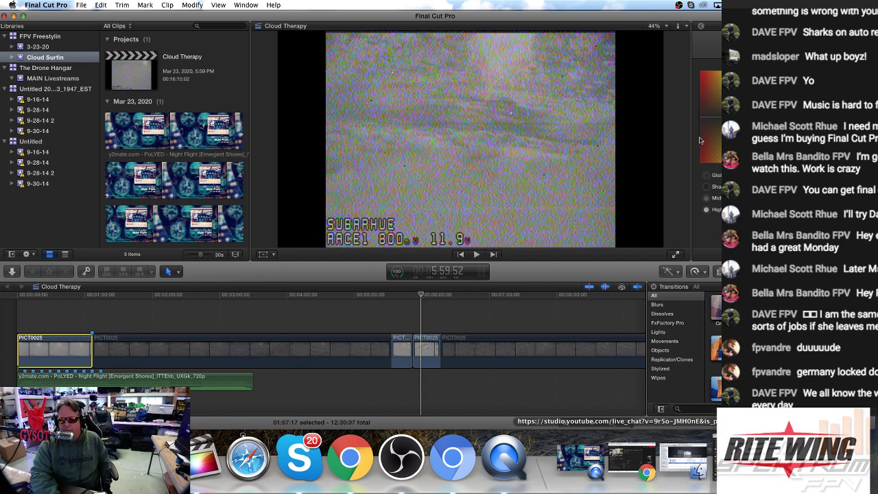
{"action": "key", "text": "space"}
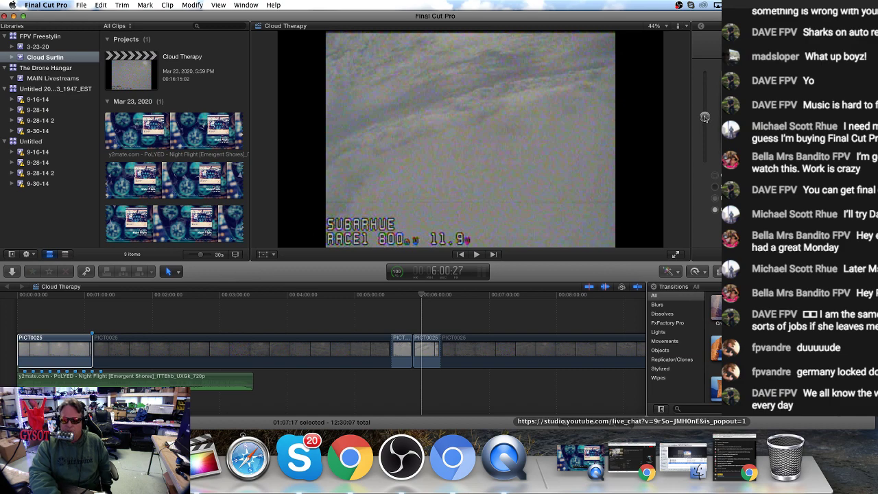
Reposition the window to bring the whole Color Board into view and review its Color and Exposure controls
{"action": "left_click_drag", "start_coordinate": [655, 11], "coordinate": [305, 12]}
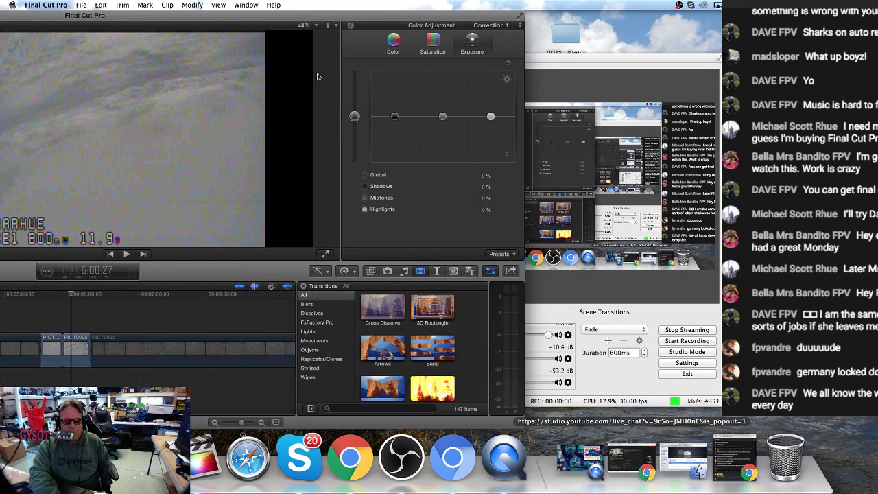
{"action": "left_click", "coordinate": [329, 272]}
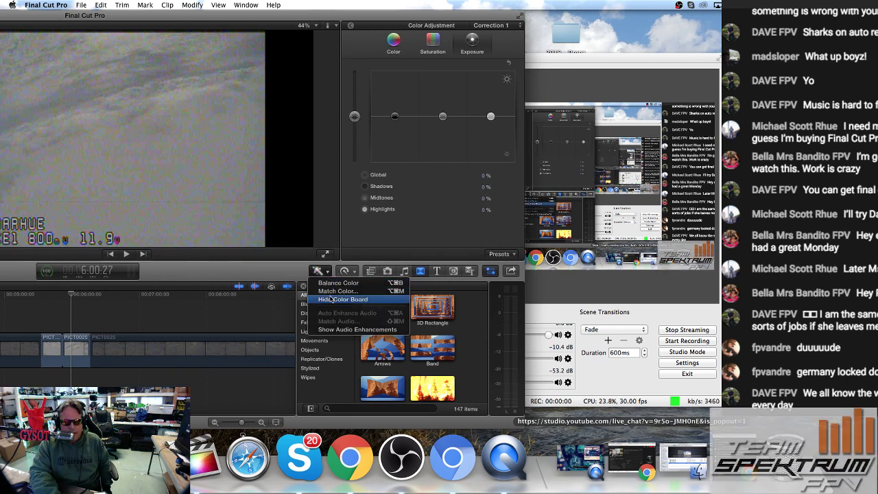
{"action": "left_click", "coordinate": [332, 300]}
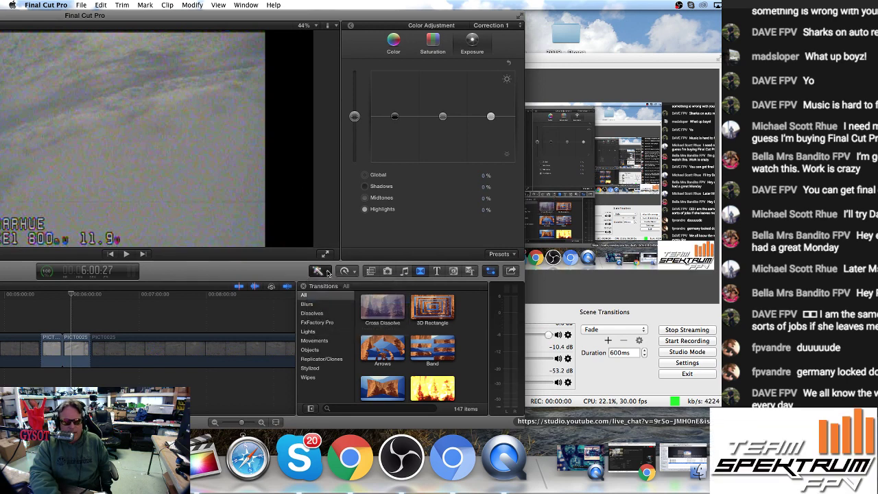
{"action": "left_click", "coordinate": [327, 272]}
{"action": "left_click", "coordinate": [329, 303]}
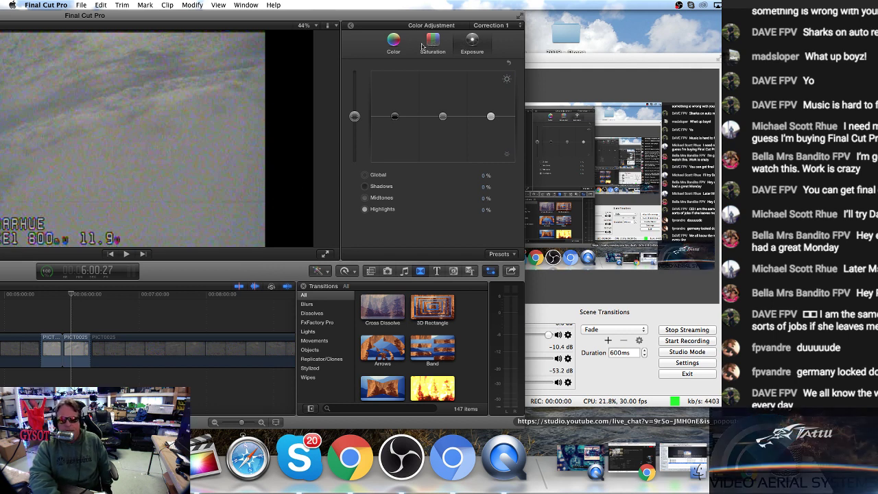
{"action": "left_click", "coordinate": [395, 44]}
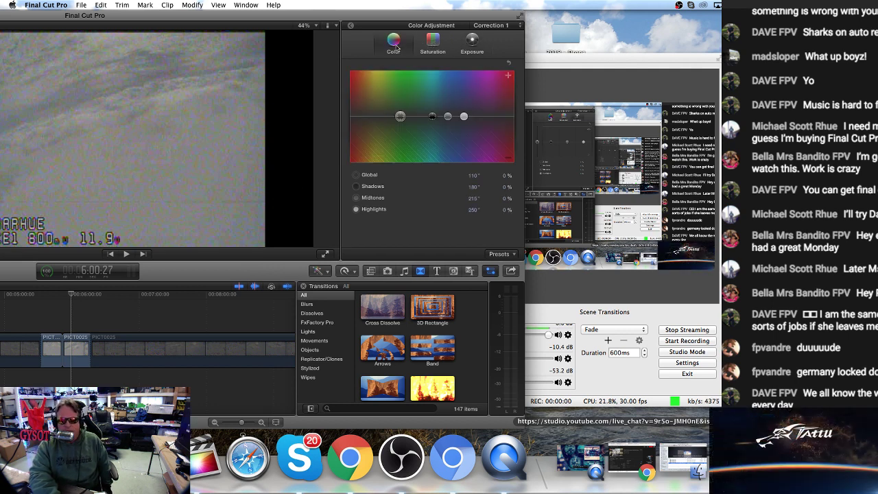
{"action": "left_click", "coordinate": [431, 45]}
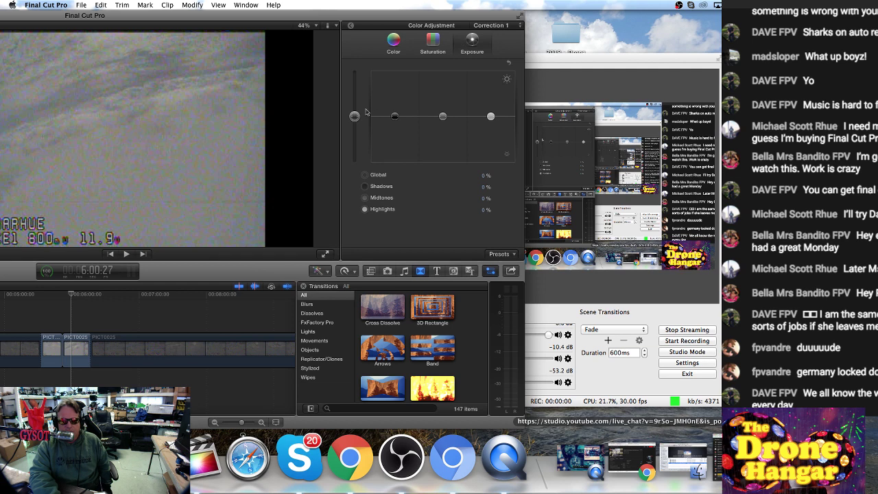
{"action": "left_click_drag", "start_coordinate": [296, 15], "coordinate": [336, 15]}
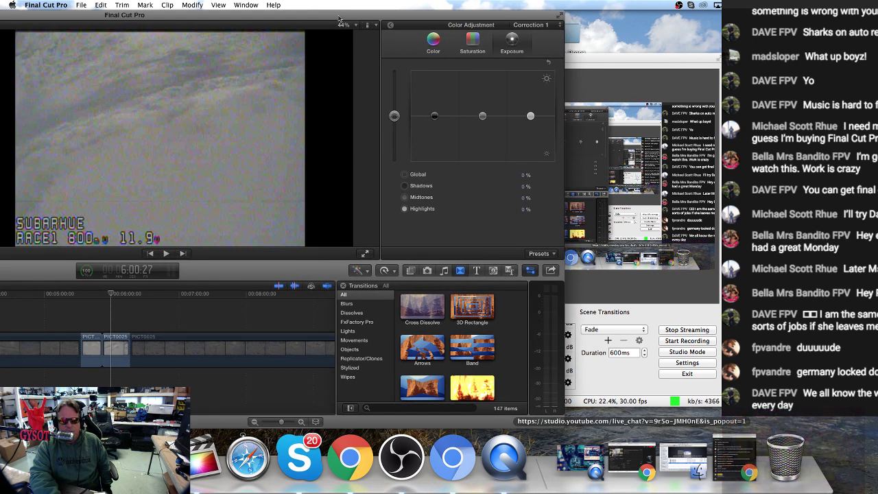
Select the short PICT0025 clip at about 6:00 and set its global exposure to 7%
{"action": "left_click", "coordinate": [394, 117]}
{"action": "mouse_move", "coordinate": [395, 116]}
{"action": "left_mouse_down"}
{"action": "mouse_move", "coordinate": [394, 81]}
{"action": "mouse_move", "coordinate": [394, 117]}
{"action": "left_mouse_up"}
{"action": "left_click", "coordinate": [393, 154]}
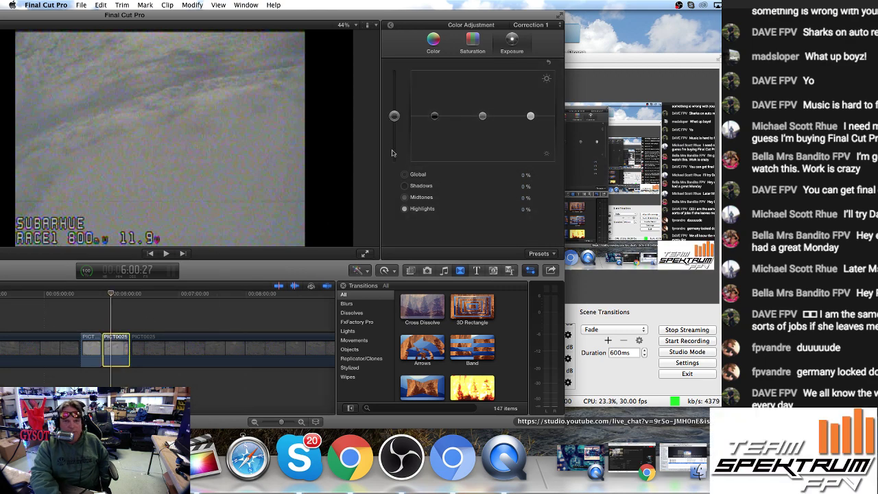
{"action": "mouse_move", "coordinate": [394, 117]}
{"action": "left_mouse_down"}
{"action": "mouse_move", "coordinate": [395, 83]}
{"action": "mouse_move", "coordinate": [403, 124]}
{"action": "mouse_move", "coordinate": [403, 105]}
{"action": "mouse_move", "coordinate": [404, 116]}
{"action": "left_mouse_up"}
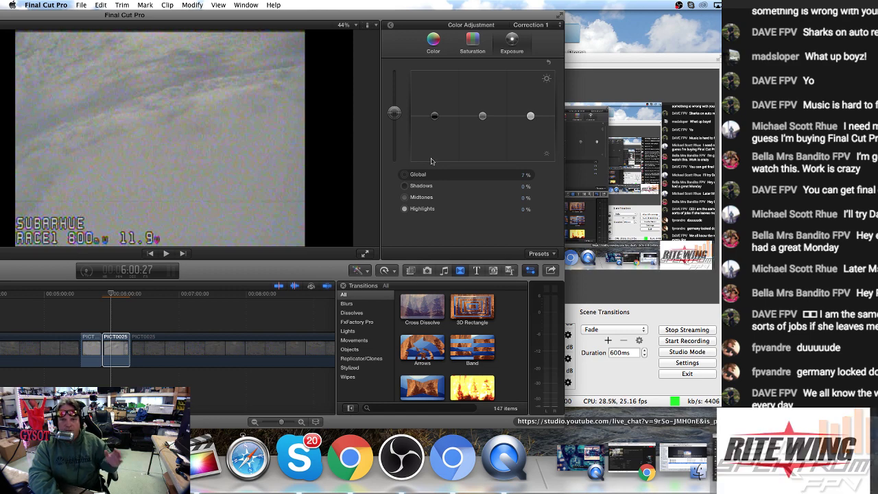
Set the clip's shadows, midtones and highlights exposure to 2% each and briefly play the corrected footage
{"action": "left_click_drag", "start_coordinate": [366, 19], "coordinate": [465, 18]}
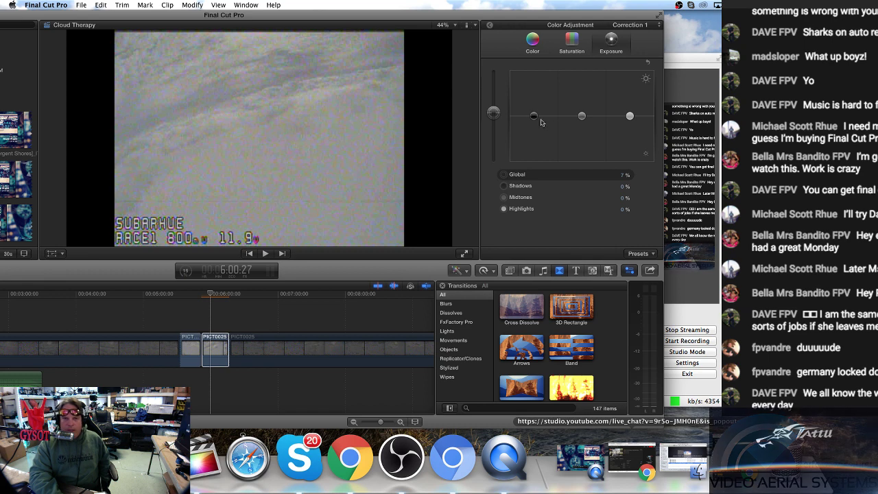
{"action": "mouse_move", "coordinate": [534, 116]}
{"action": "left_mouse_down"}
{"action": "mouse_move", "coordinate": [533, 107]}
{"action": "mouse_move", "coordinate": [534, 114]}
{"action": "left_mouse_up"}
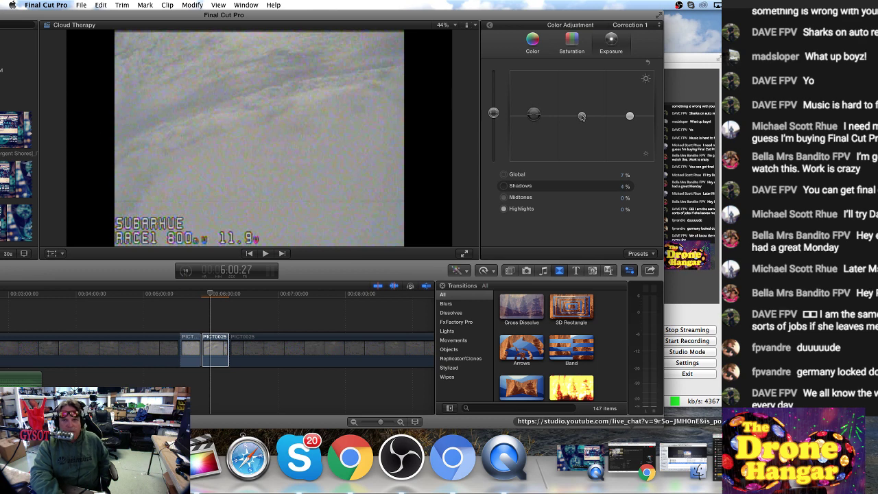
{"action": "left_click", "coordinate": [580, 117]}
{"action": "left_click_drag", "start_coordinate": [581, 116], "coordinate": [629, 114]}
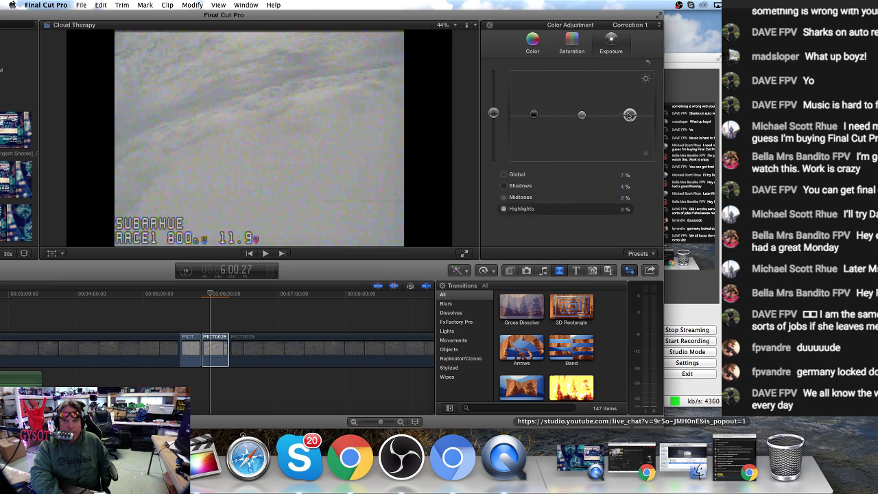
{"action": "left_click", "coordinate": [534, 114]}
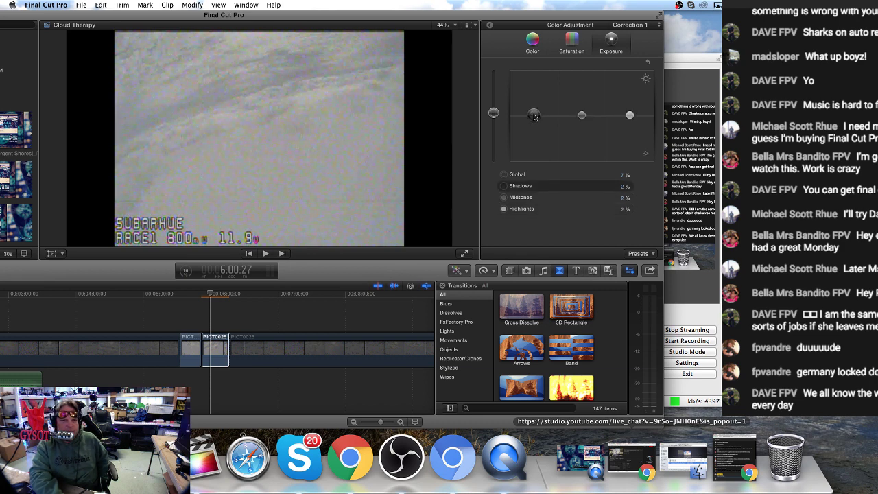
{"action": "key", "text": "space"}
{"action": "key", "text": "space"}
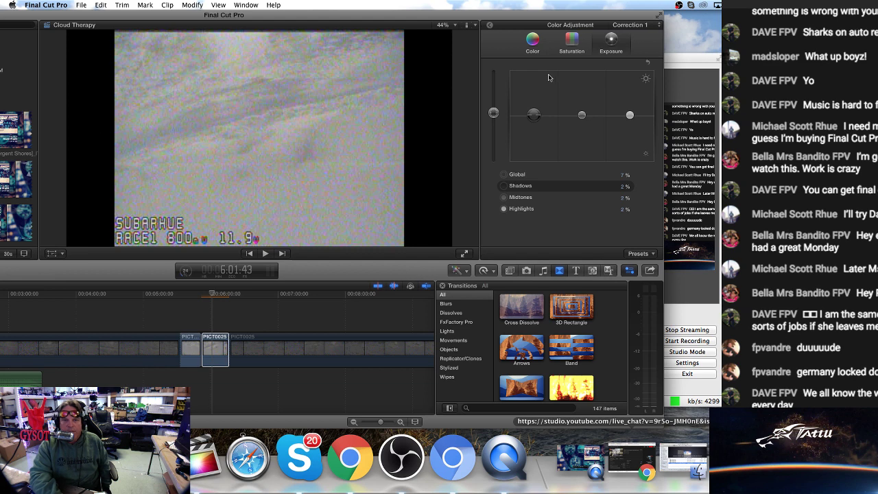
Set the clip's global saturation to 25% and briefly play the footage to check it
{"action": "left_click", "coordinate": [571, 44]}
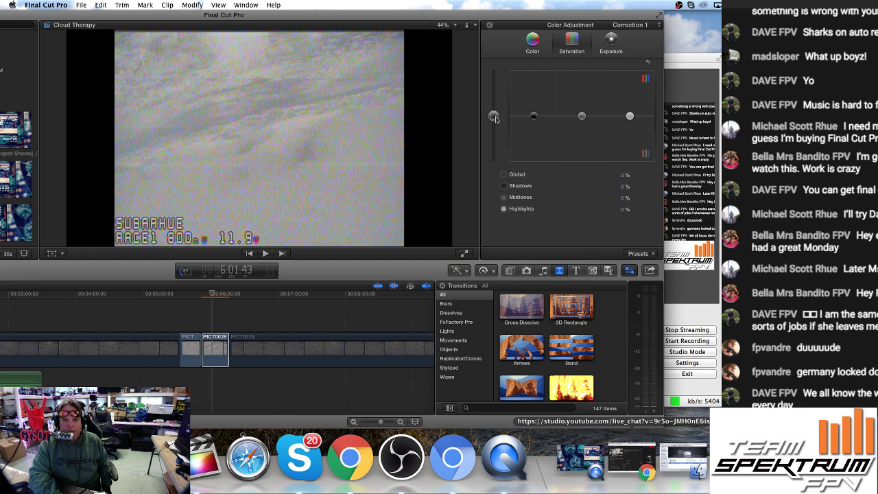
{"action": "left_click", "coordinate": [494, 118]}
{"action": "left_click_drag", "start_coordinate": [496, 118], "coordinate": [504, 115]}
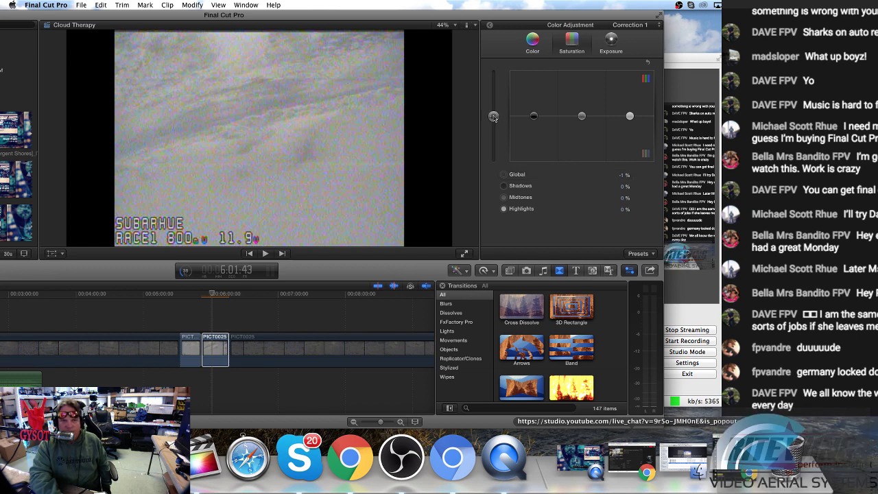
{"action": "mouse_move", "coordinate": [493, 116]}
{"action": "left_mouse_down"}
{"action": "mouse_move", "coordinate": [495, 67]}
{"action": "mouse_move", "coordinate": [492, 107]}
{"action": "left_mouse_up"}
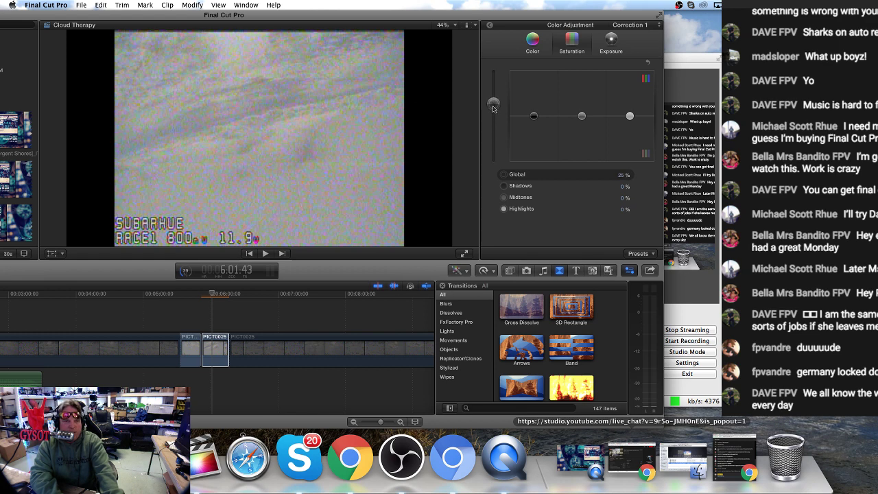
{"action": "key", "text": "space"}
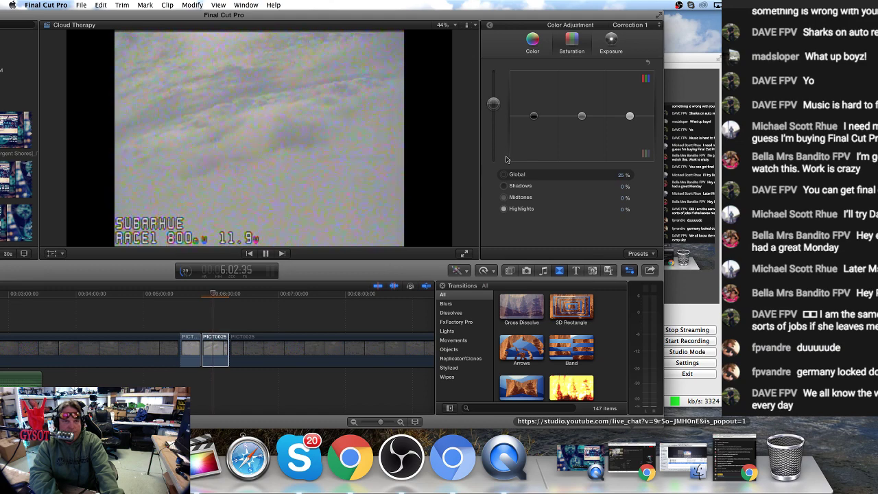
{"action": "key", "text": "space"}
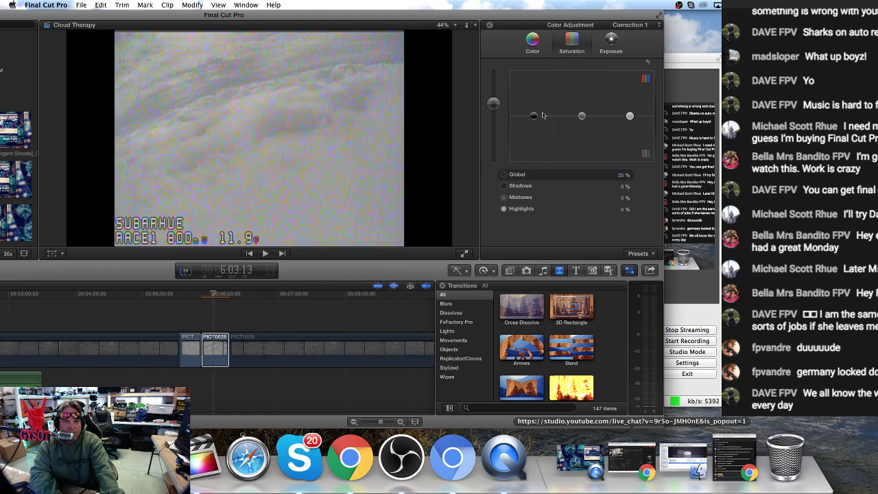
Set the clip's saturation to 4% for shadows, 10% for midtones and 4% for highlights
{"action": "left_click", "coordinate": [581, 116]}
{"action": "left_click_drag", "start_coordinate": [581, 116], "coordinate": [536, 116]}
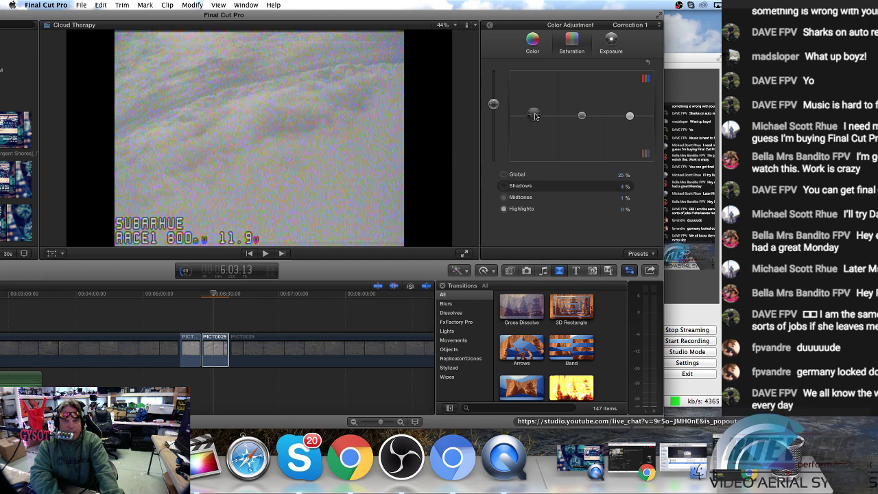
{"action": "left_click_drag", "start_coordinate": [629, 116], "coordinate": [586, 73]}
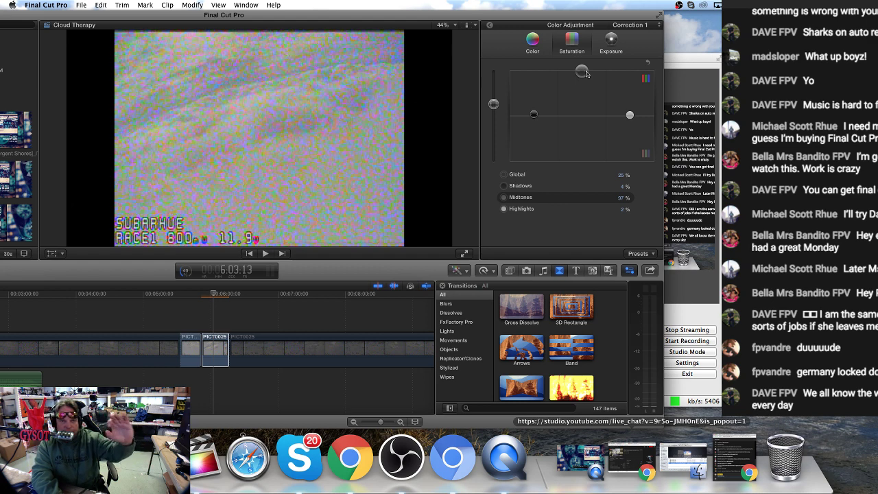
{"action": "left_click_drag", "start_coordinate": [586, 72], "coordinate": [583, 118]}
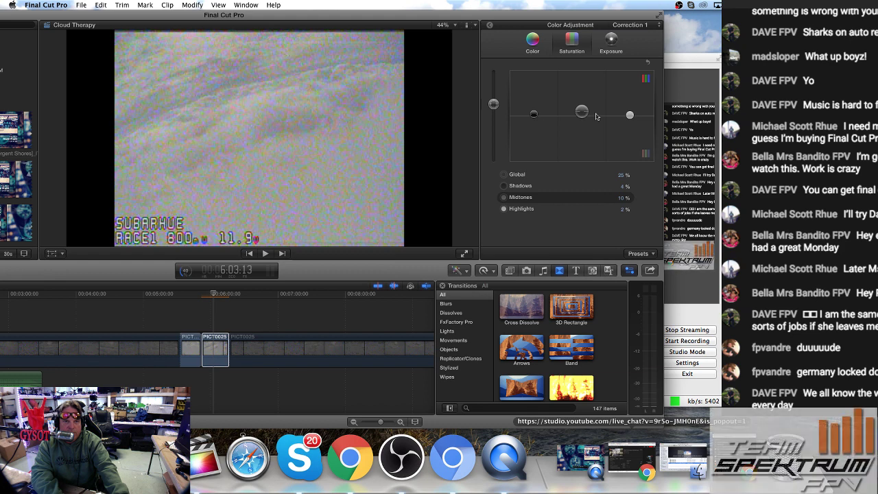
{"action": "left_click_drag", "start_coordinate": [630, 114], "coordinate": [629, 113]}
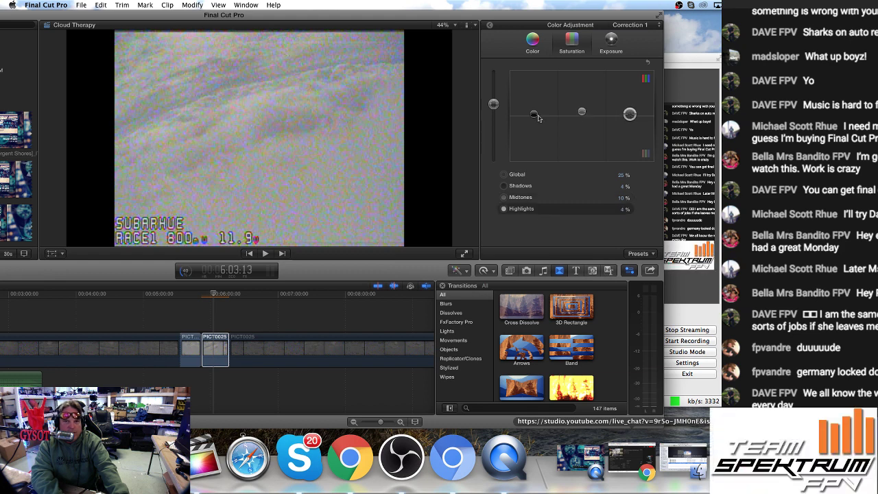
Set the selected PICT0025 clip's shadows saturation to 12% and briefly play the footage to check it
{"action": "left_click", "coordinate": [536, 116]}
{"action": "left_click_drag", "start_coordinate": [536, 118], "coordinate": [535, 117]}
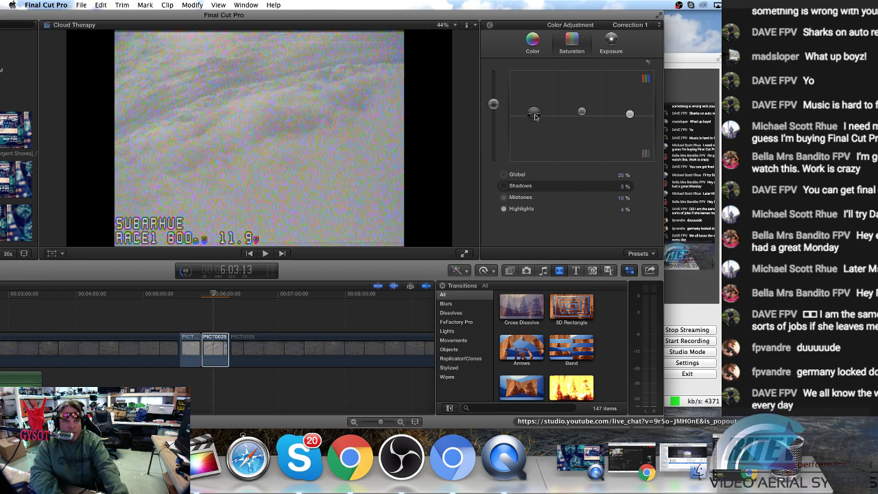
{"action": "left_click_drag", "start_coordinate": [535, 116], "coordinate": [536, 115]}
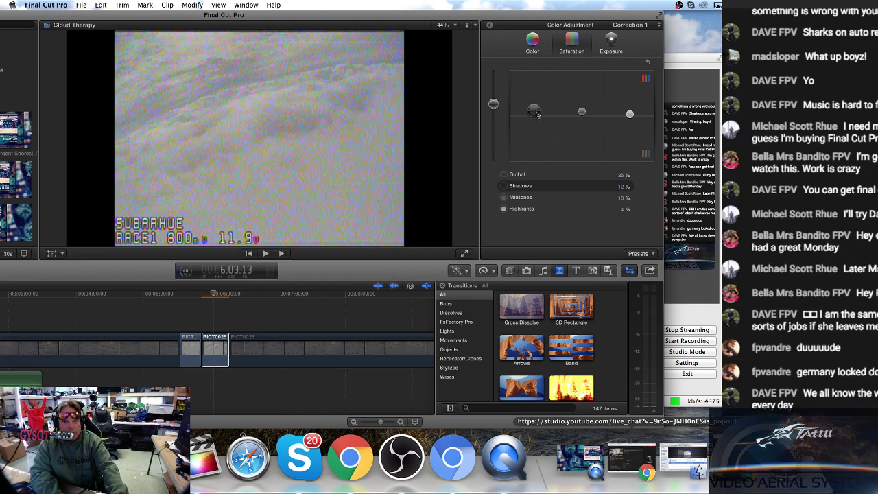
{"action": "key", "text": "space"}
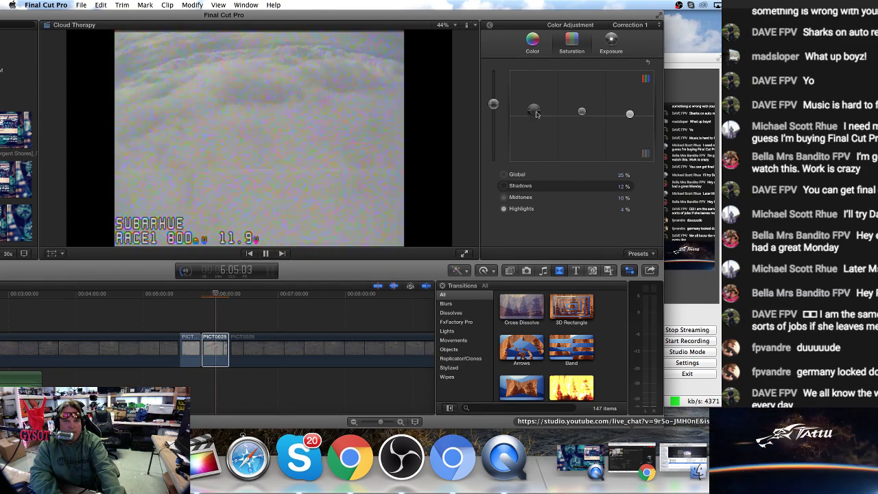
{"action": "left_click", "coordinate": [209, 298]}
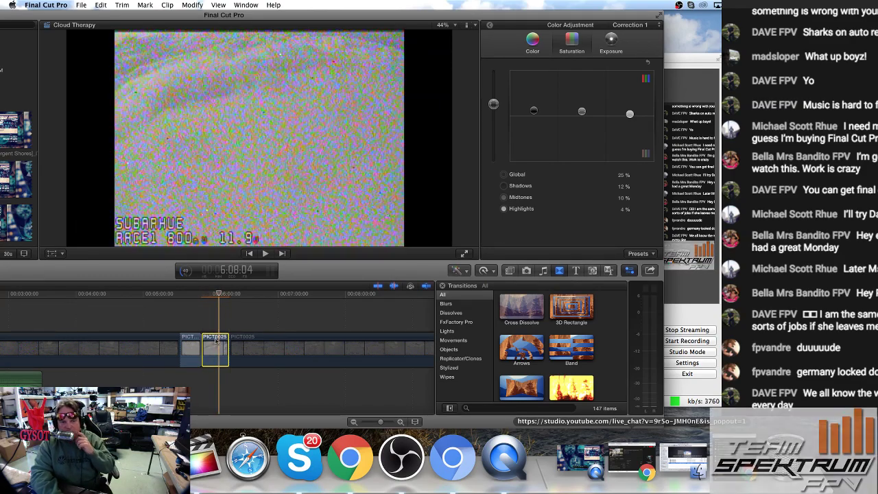
Replay the corrected clip from about 5:57 and again from about 6:00 to review the color correction
{"action": "left_click", "coordinate": [212, 305]}
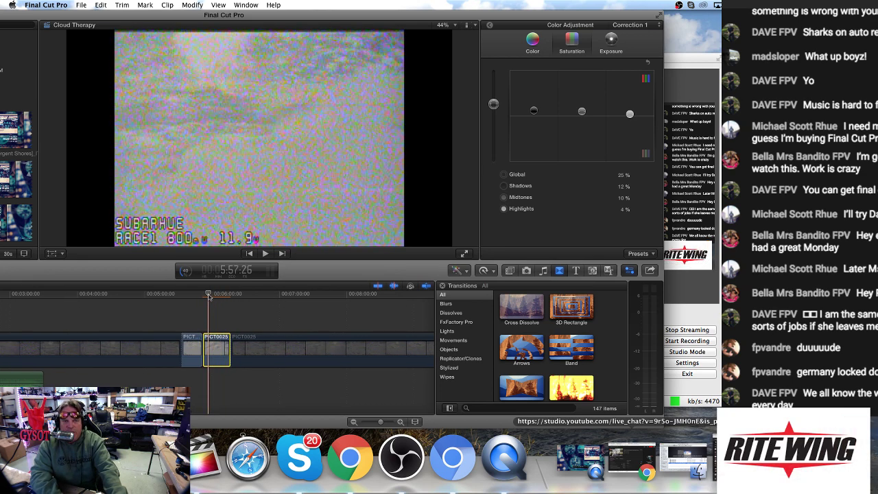
{"action": "key", "text": "space"}
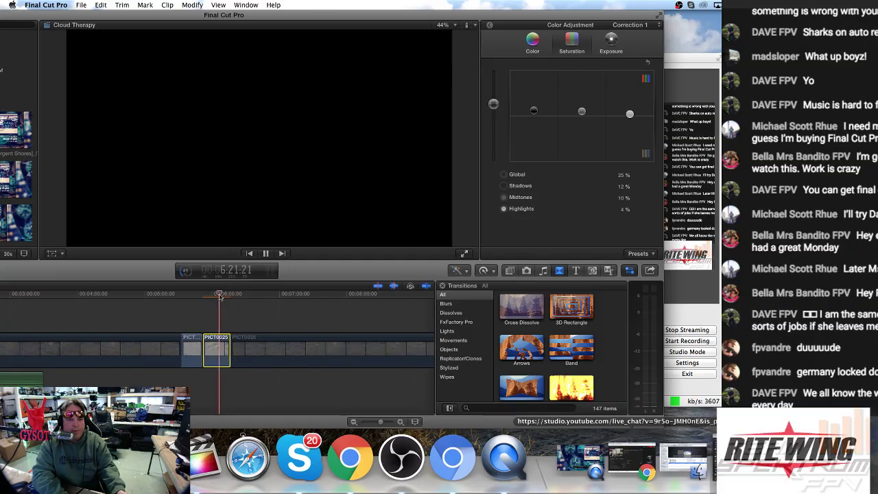
{"action": "left_click", "coordinate": [219, 295]}
{"action": "left_click", "coordinate": [210, 295]}
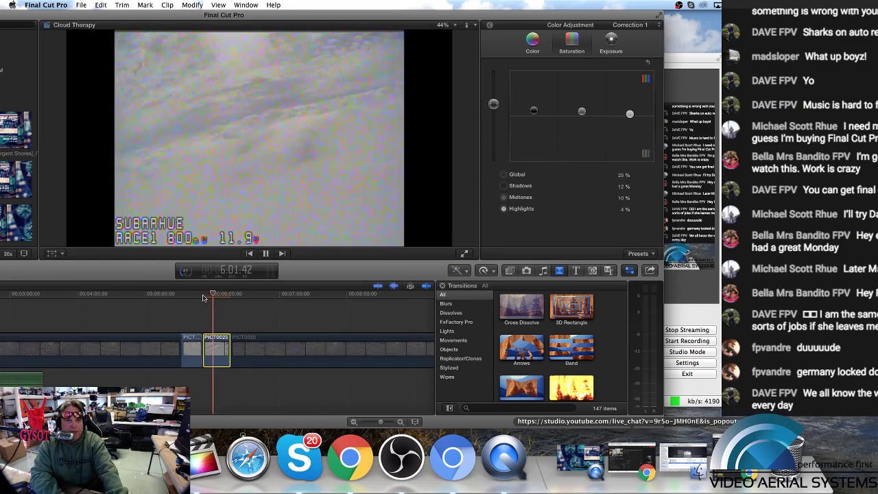
{"action": "key", "text": "space"}
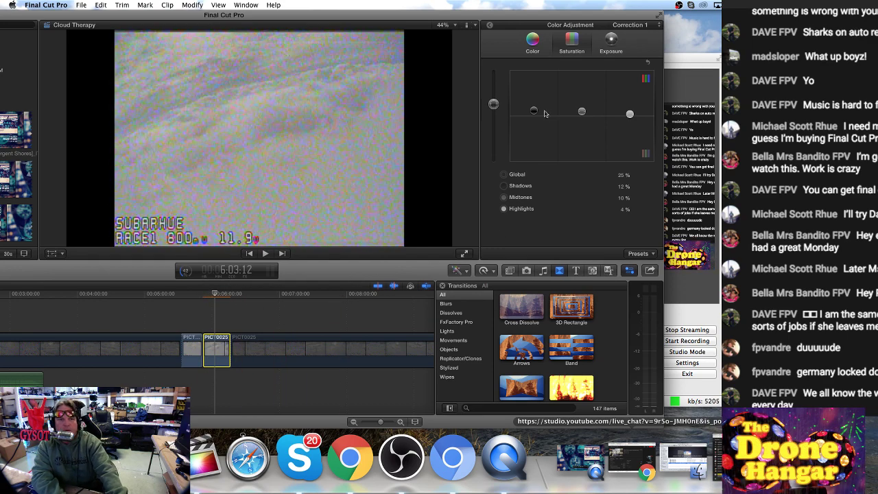
Set the clip's saturation to 13% for shadows, 11% for midtones and 5% for highlights
{"action": "left_click_drag", "start_coordinate": [536, 114], "coordinate": [630, 113]}
{"action": "left_click", "coordinate": [629, 114]}
{"action": "left_click", "coordinate": [218, 346]}
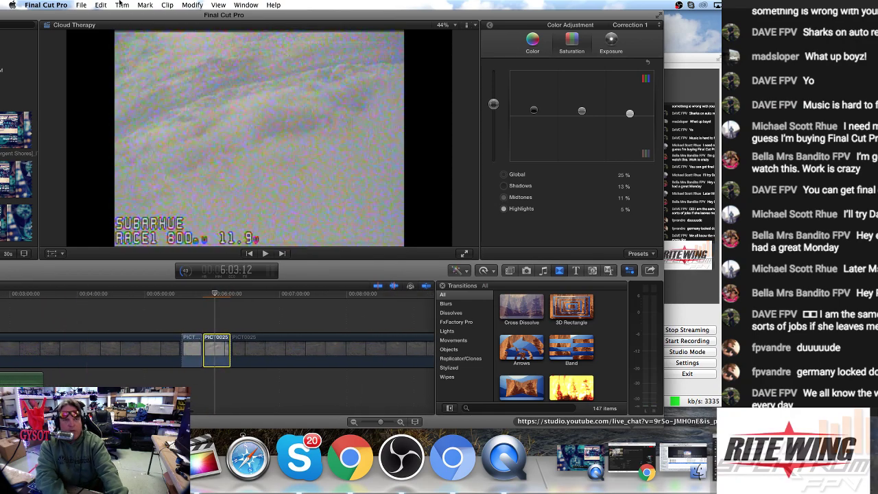
Reposition the editor window to reveal the start of the timeline, select the opening PICT0025 clip and place the playhead at its beginning
{"action": "left_click_drag", "start_coordinate": [126, 20], "coordinate": [386, 19]}
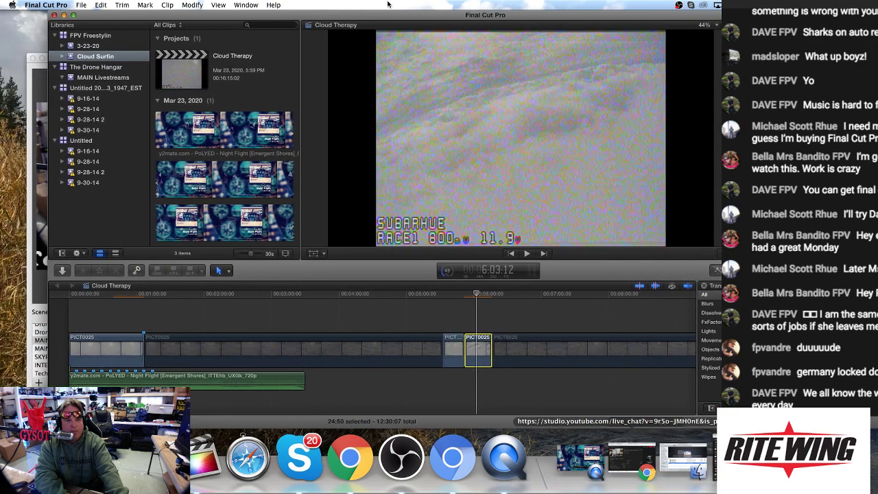
{"action": "left_click", "coordinate": [103, 341]}
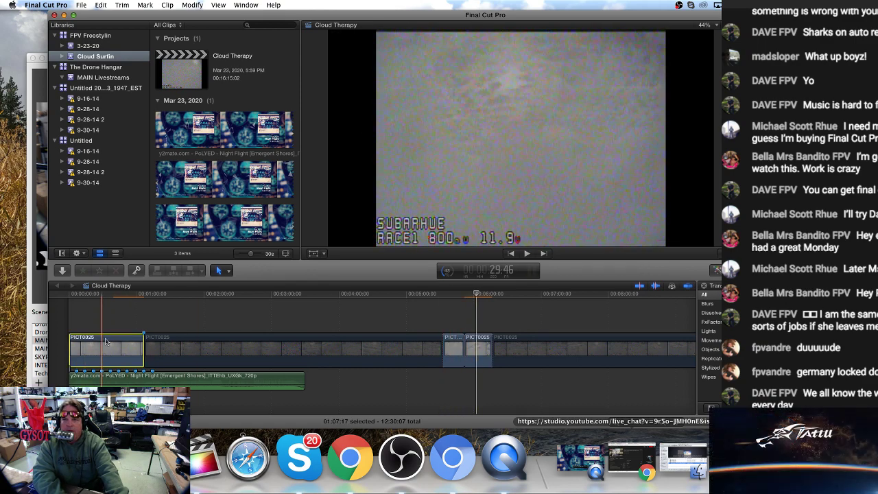
{"action": "left_click", "coordinate": [101, 295]}
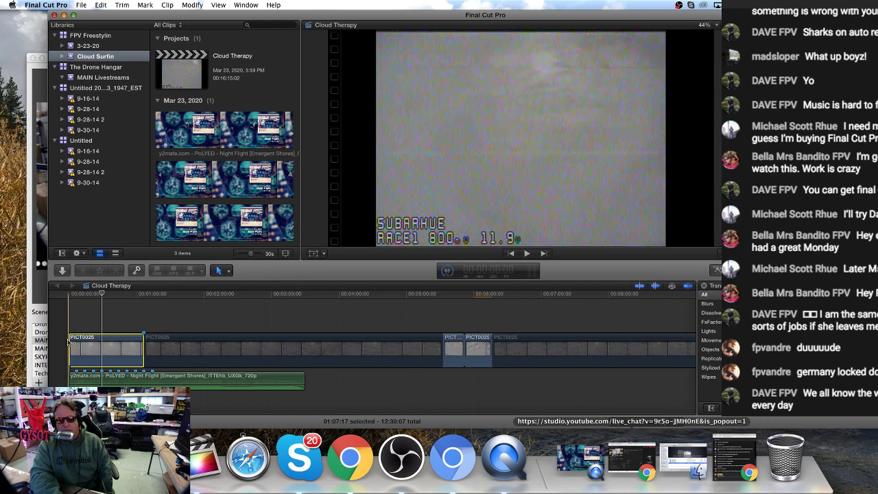
{"action": "left_click", "coordinate": [70, 299]}
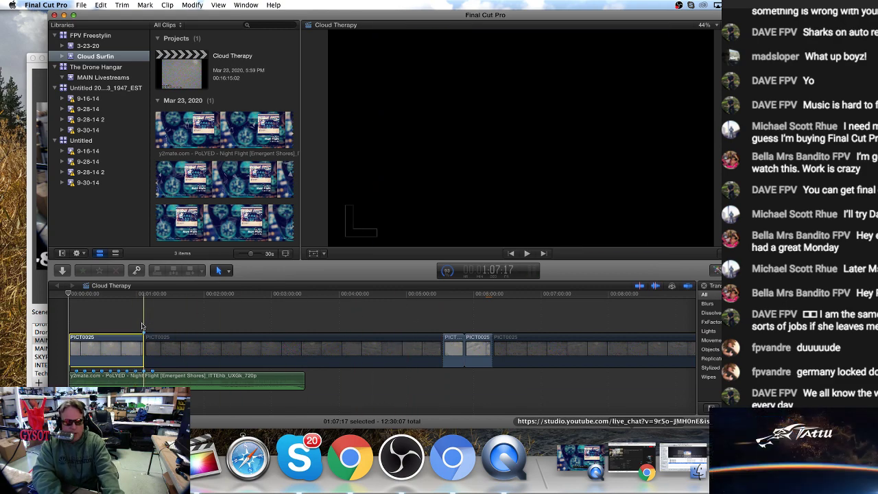
Play the opening PICT0025 clip from about 0:07 with the music and add markers to it at about 0:10 and 0:45
{"action": "left_click", "coordinate": [105, 379]}
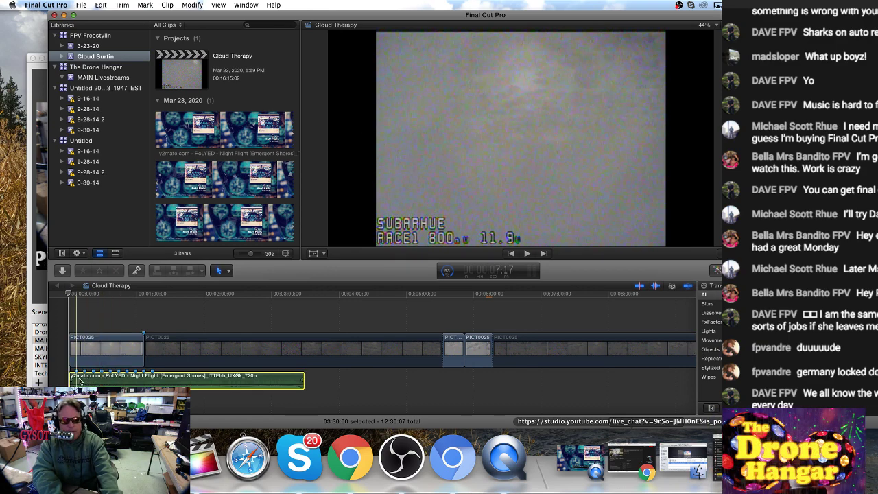
{"action": "left_click", "coordinate": [83, 345]}
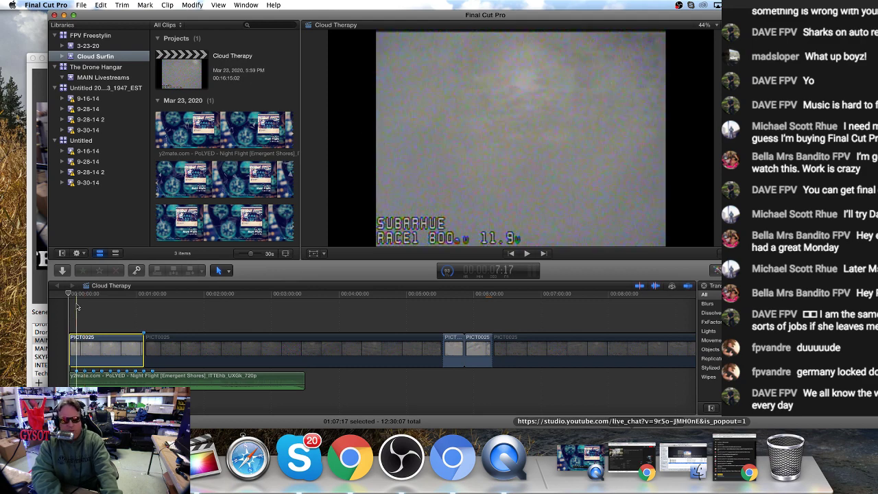
{"action": "key", "text": "space"}
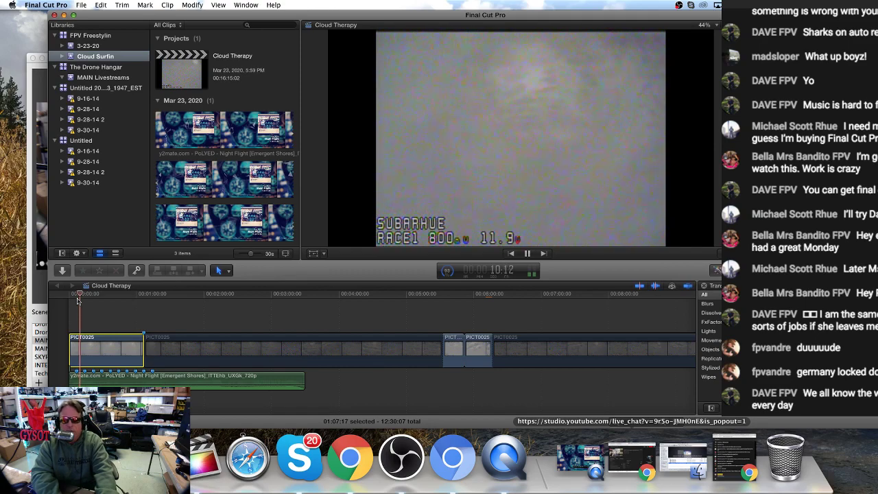
{"action": "left_click", "coordinate": [77, 295]}
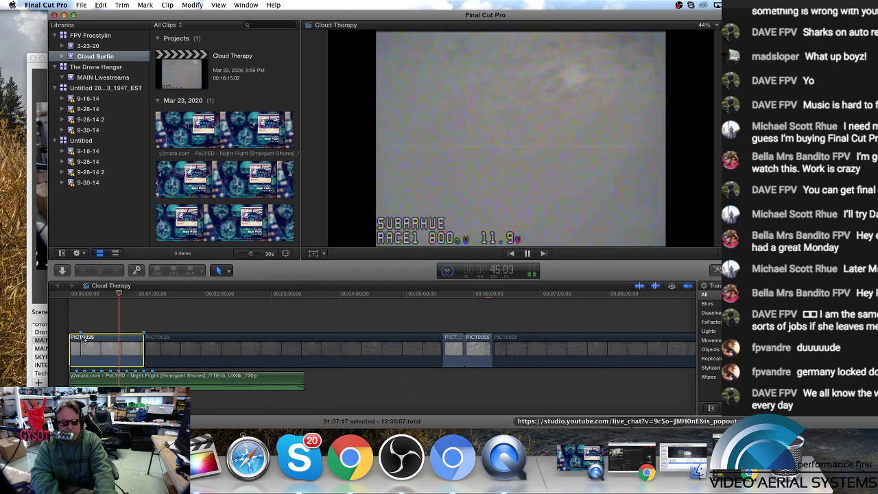
{"action": "key", "text": "space"}
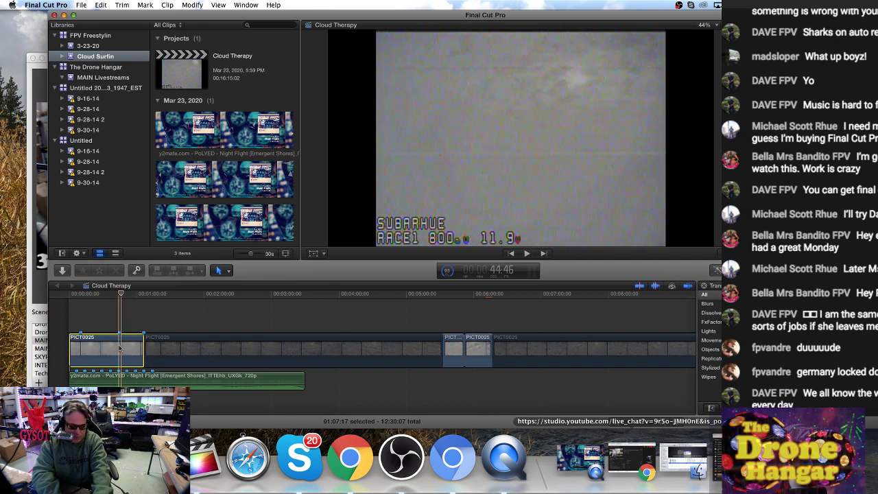
Split the opening PICT0025 clip with the Blade tool at its marker near 0:10
{"action": "left_click", "coordinate": [121, 346]}
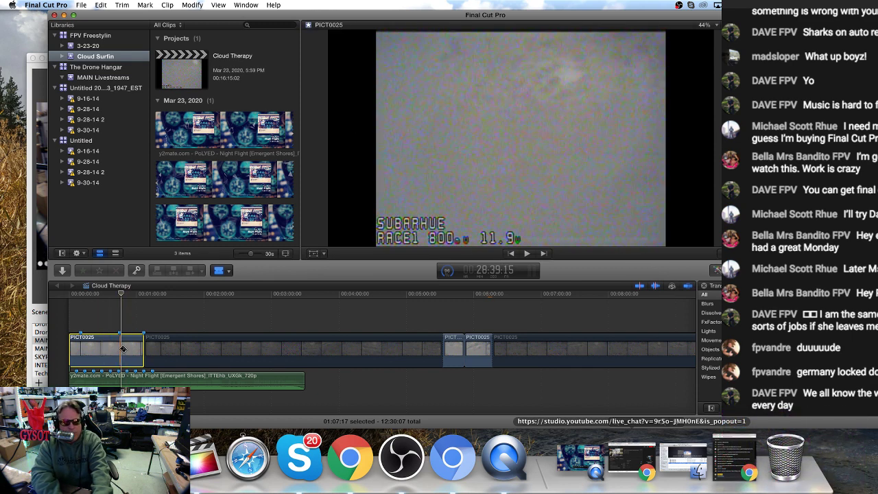
{"action": "left_click", "coordinate": [81, 346]}
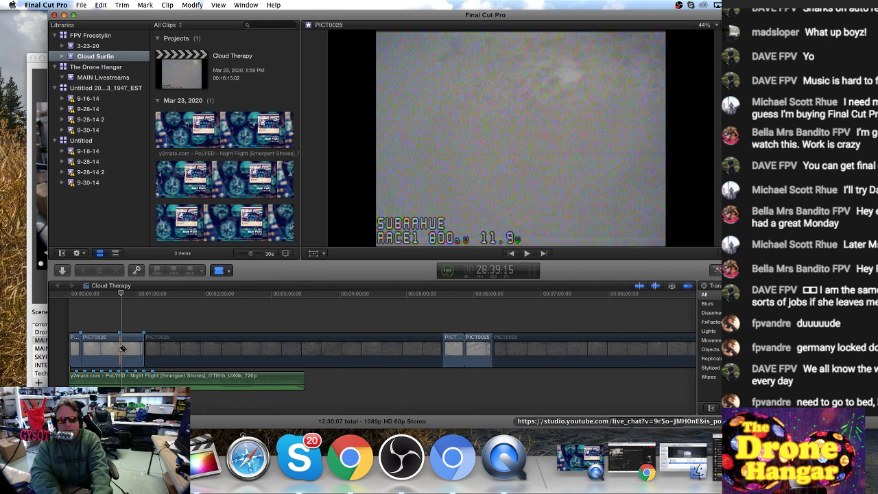
Blade the second PICT0025 clip at about 46 seconds and return to the Select tool
{"action": "left_click", "coordinate": [121, 349]}
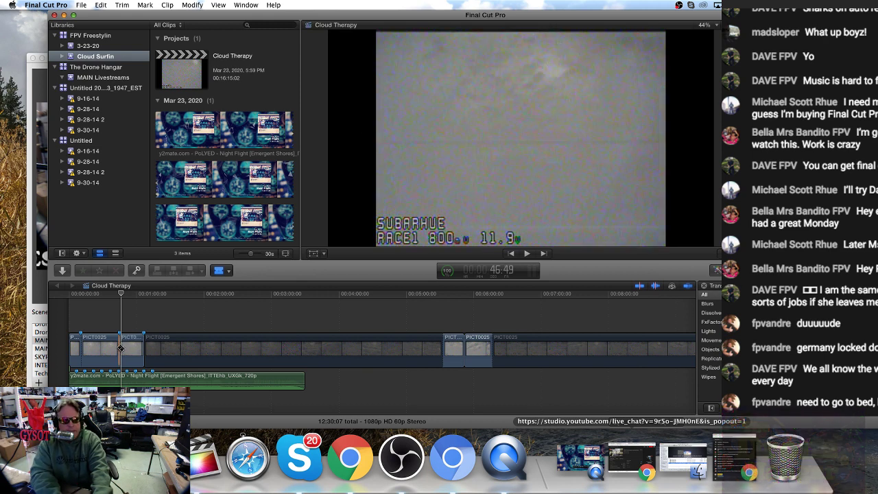
{"action": "left_click", "coordinate": [95, 351]}
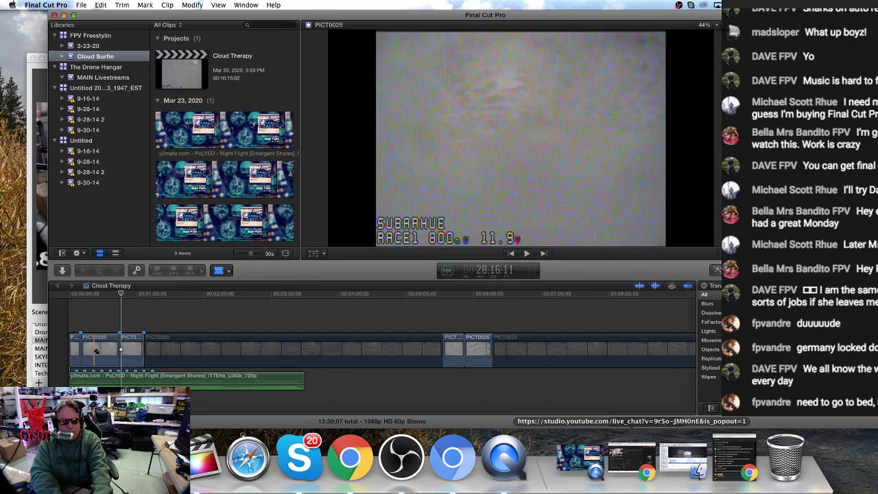
{"action": "key", "text": "a"}
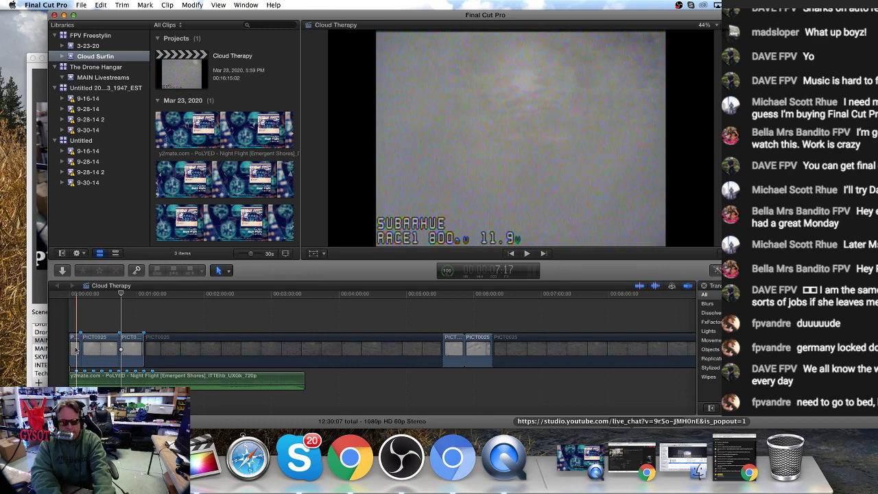
Shift the music clip to start at 11:08, try deleting the short opening clip, and undo that deletion
{"action": "left_click", "coordinate": [76, 350]}
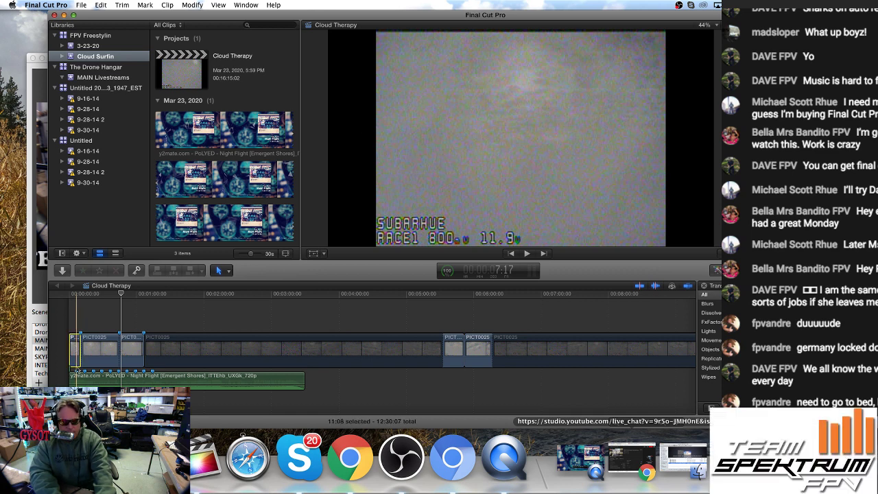
{"action": "left_click_drag", "start_coordinate": [76, 377], "coordinate": [84, 354]}
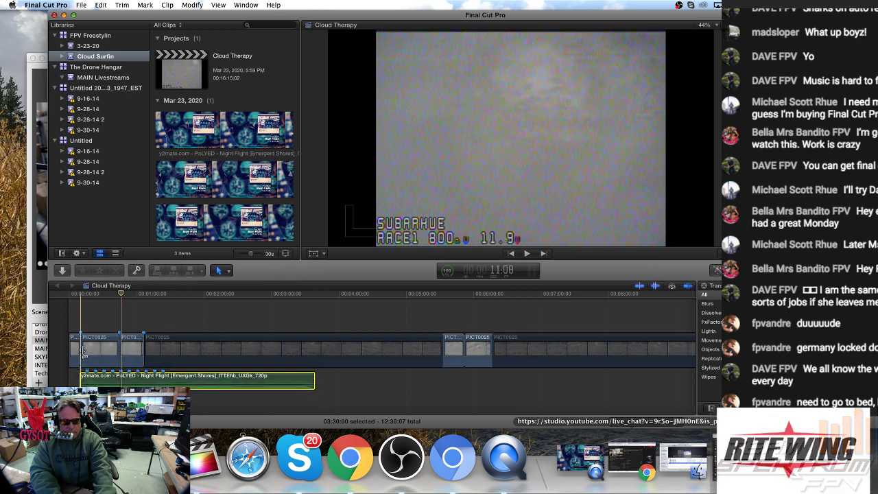
{"action": "left_click", "coordinate": [74, 347]}
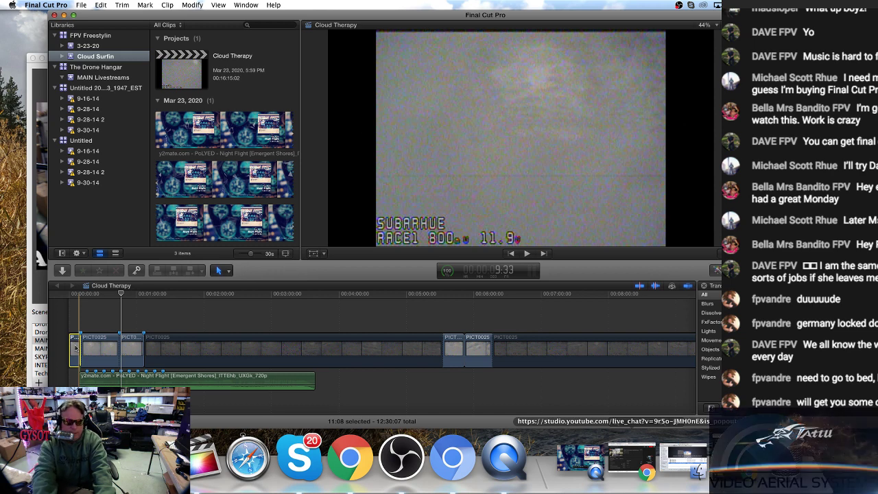
{"action": "key", "text": "Delete"}
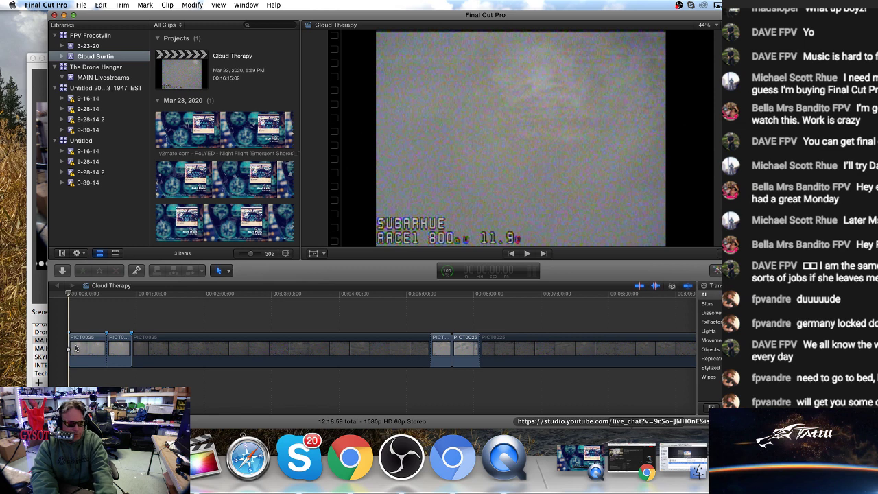
{"action": "key", "text": "super+z"}
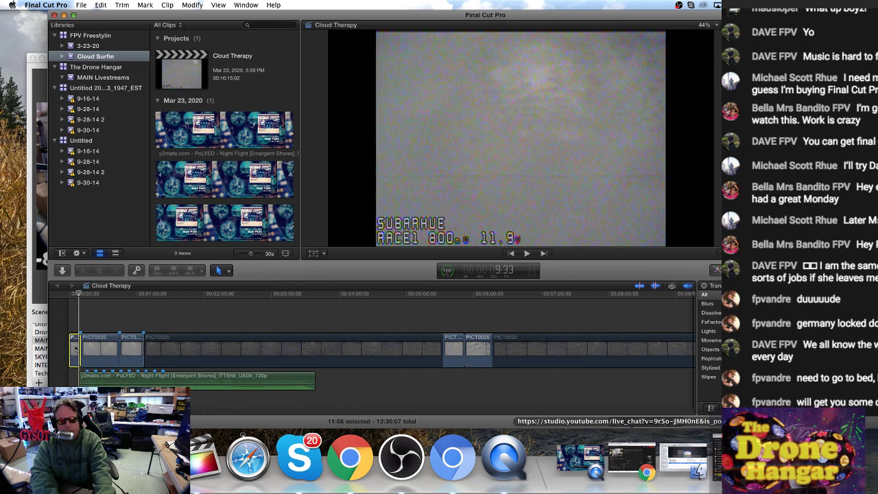
Move the music clip clear of the short opening clip, delete that clip, and realign the music with the timeline start
{"action": "left_click_drag", "start_coordinate": [94, 381], "coordinate": [85, 376]}
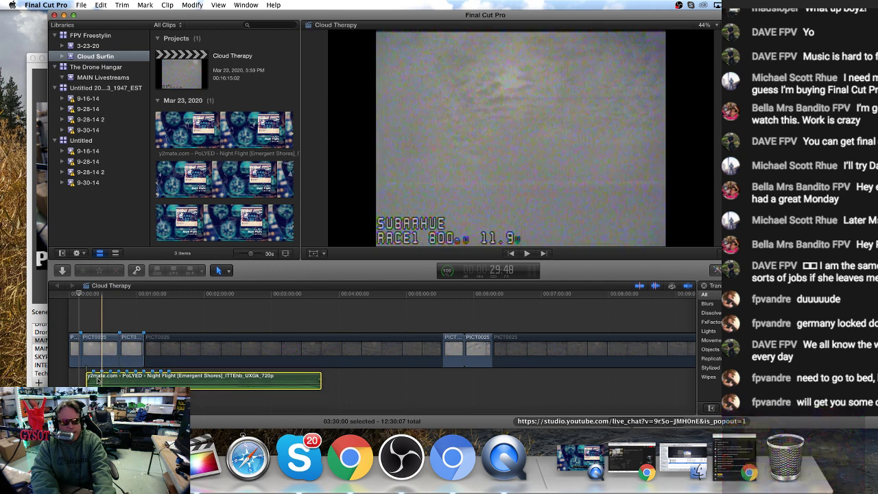
{"action": "left_click", "coordinate": [75, 351]}
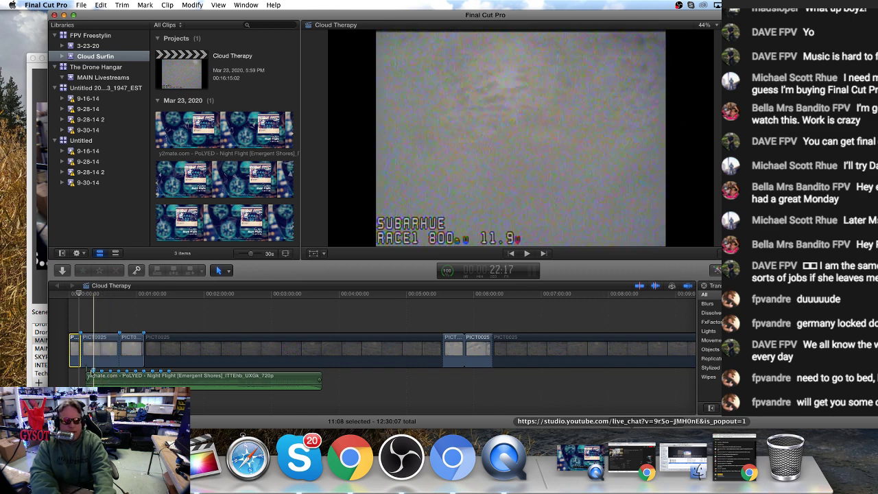
{"action": "left_click", "coordinate": [94, 351]}
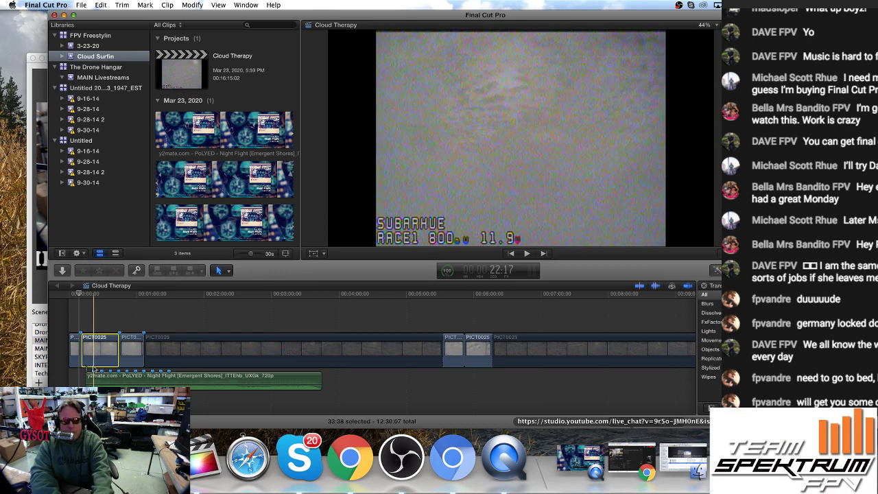
{"action": "left_click", "coordinate": [96, 381]}
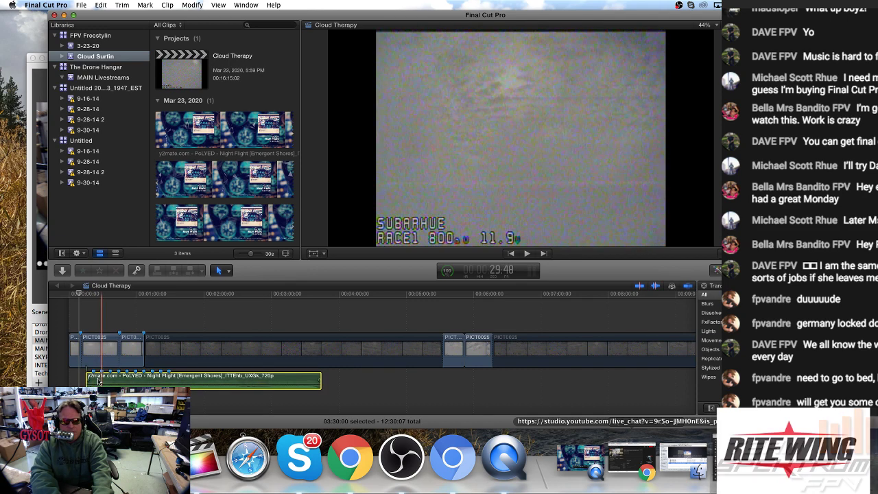
{"action": "left_click", "coordinate": [75, 349]}
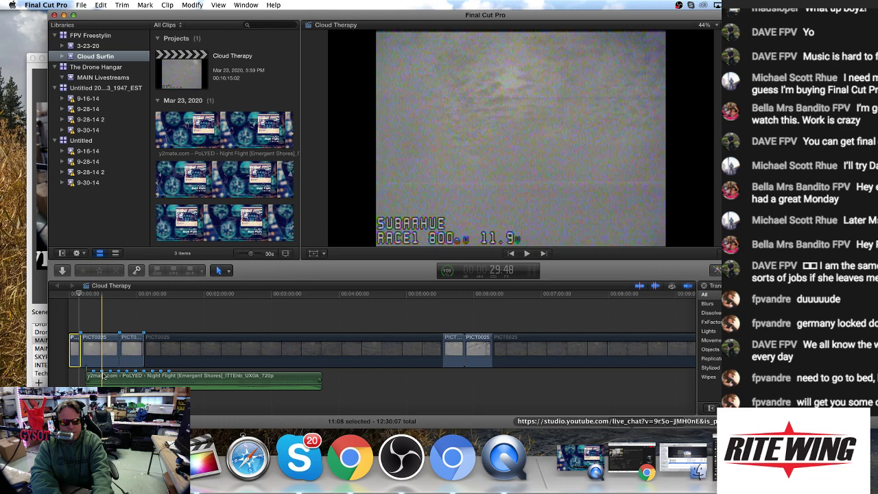
{"action": "left_click_drag", "start_coordinate": [103, 376], "coordinate": [111, 375]}
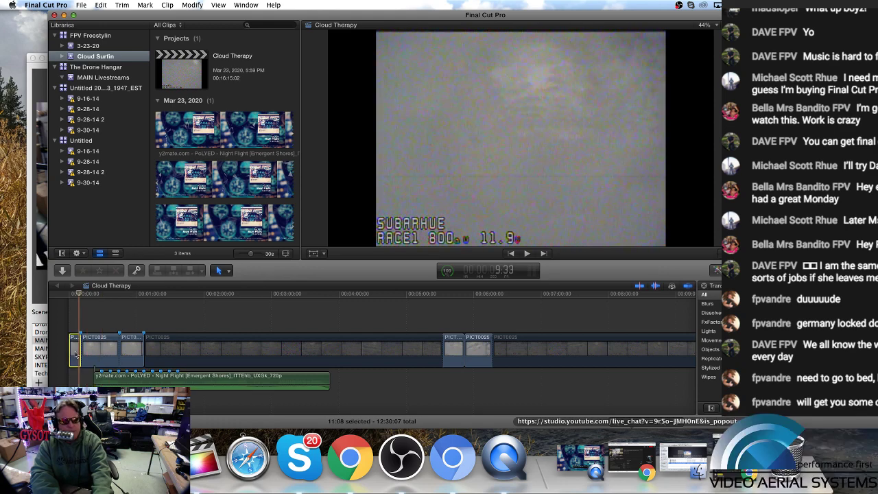
{"action": "key", "text": "Delete"}
{"action": "left_click", "coordinate": [78, 376]}
{"action": "left_click_drag", "start_coordinate": [84, 392], "coordinate": [84, 397]}
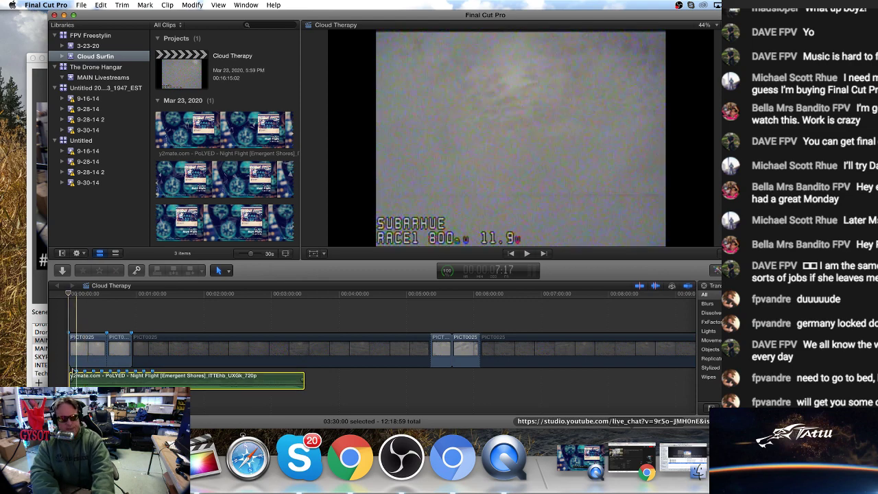
Play the opening against the music and mark the beats on the first clip at about 16 and 30 seconds
{"action": "key", "text": "space"}
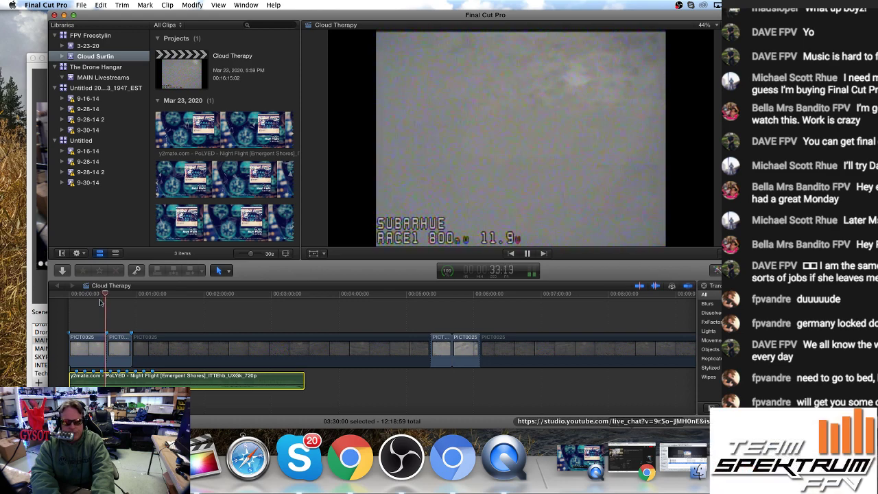
{"action": "left_click", "coordinate": [94, 302]}
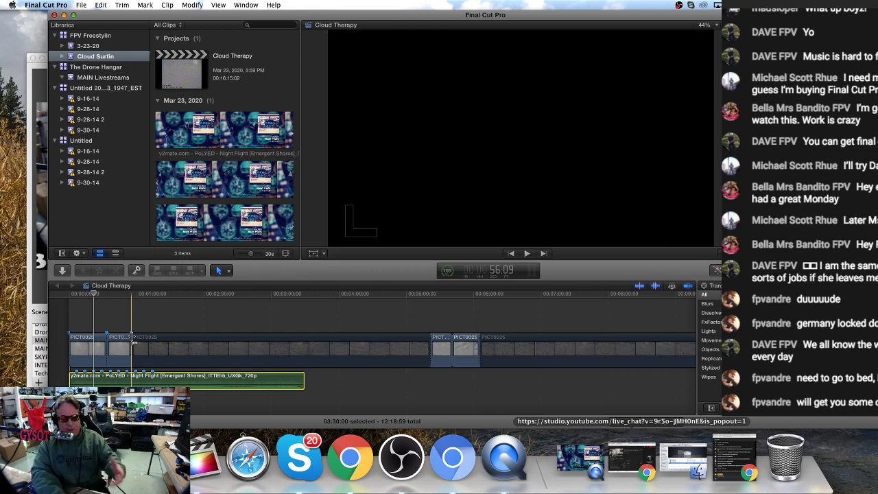
{"action": "left_click", "coordinate": [75, 300]}
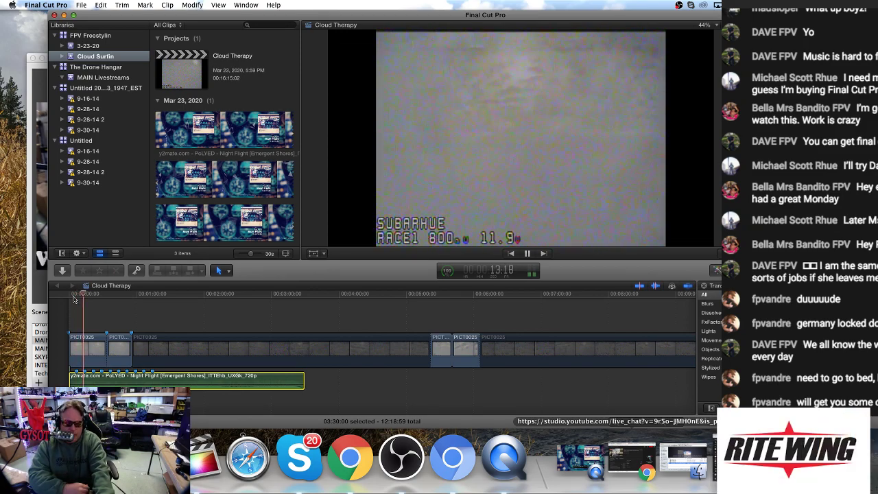
{"action": "left_click", "coordinate": [94, 350]}
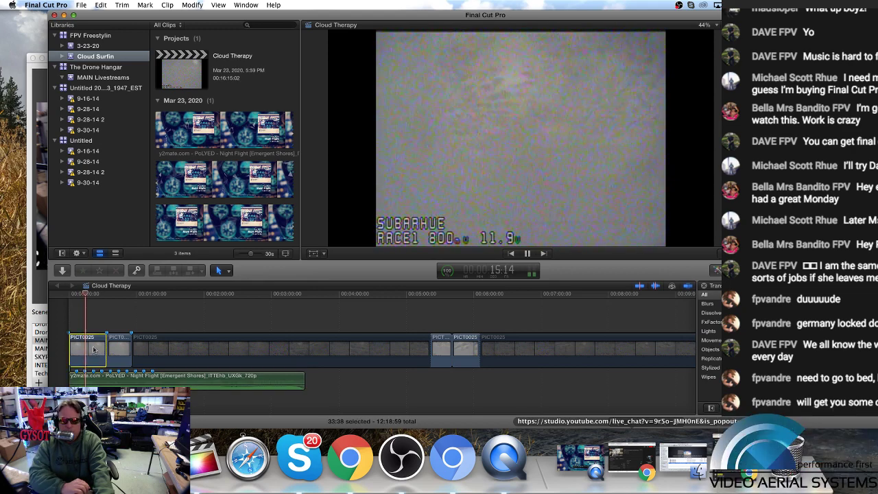
{"action": "key", "text": "space"}
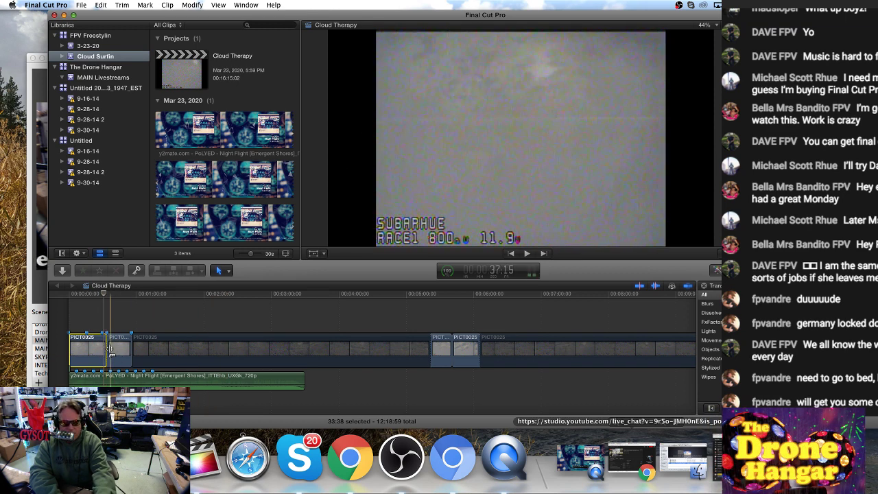
Move the two short PICT0025 clips near 5:30 to directly after the first clip, and delete the short clip that follows them
{"action": "key", "text": "r"}
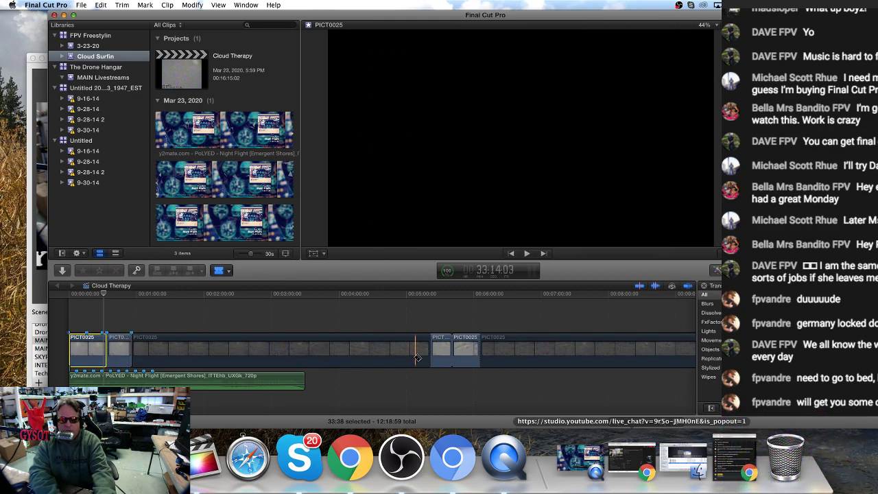
{"action": "key", "text": "a"}
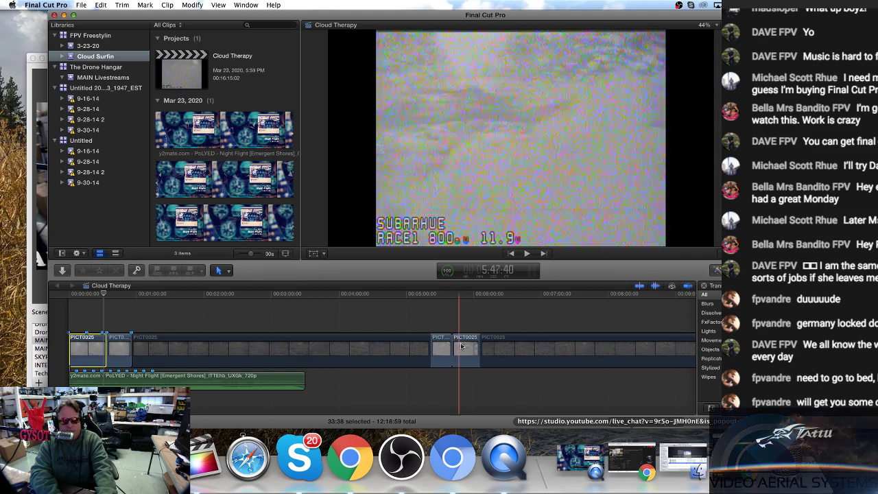
{"action": "left_click", "coordinate": [462, 346]}
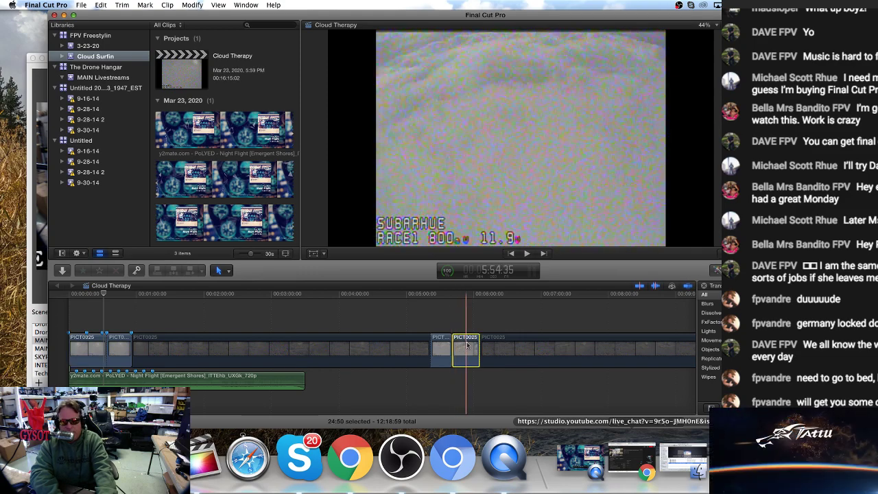
{"action": "left_click", "coordinate": [444, 347], "text": "shift"}
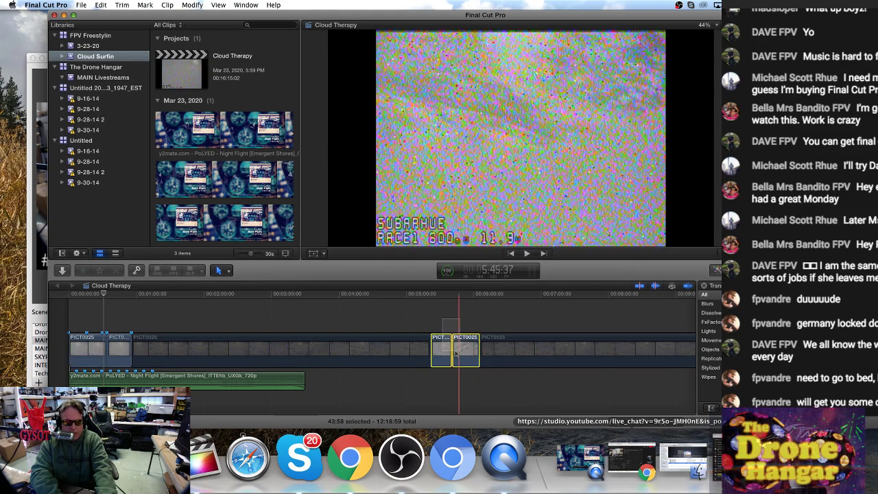
{"action": "left_click_drag", "start_coordinate": [445, 348], "coordinate": [115, 349]}
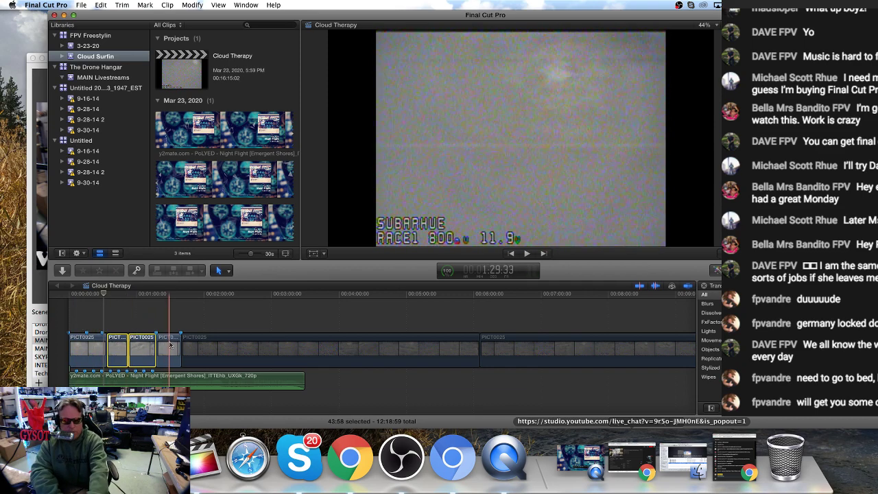
{"action": "left_click", "coordinate": [170, 345]}
{"action": "key", "text": "Delete"}
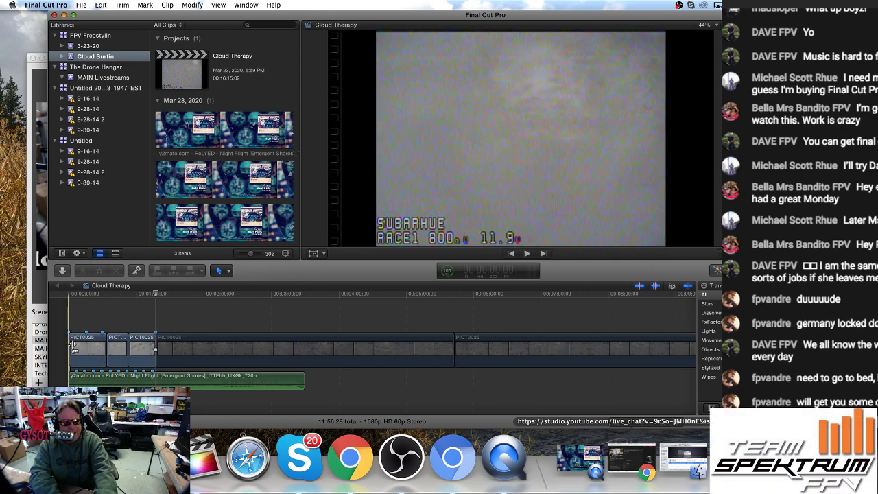
Play the rearranged opening from the start of the timeline to check it against the music
{"action": "key", "text": "space"}
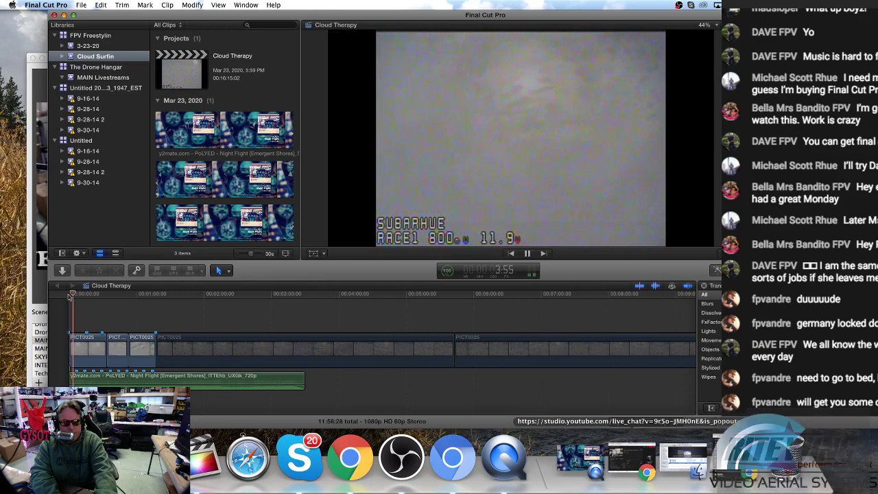
{"action": "left_click", "coordinate": [93, 372]}
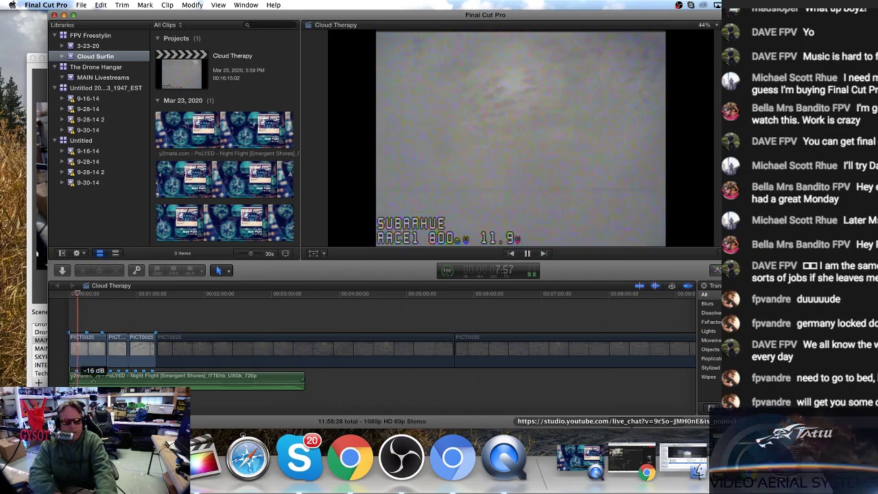
{"action": "key", "text": "space"}
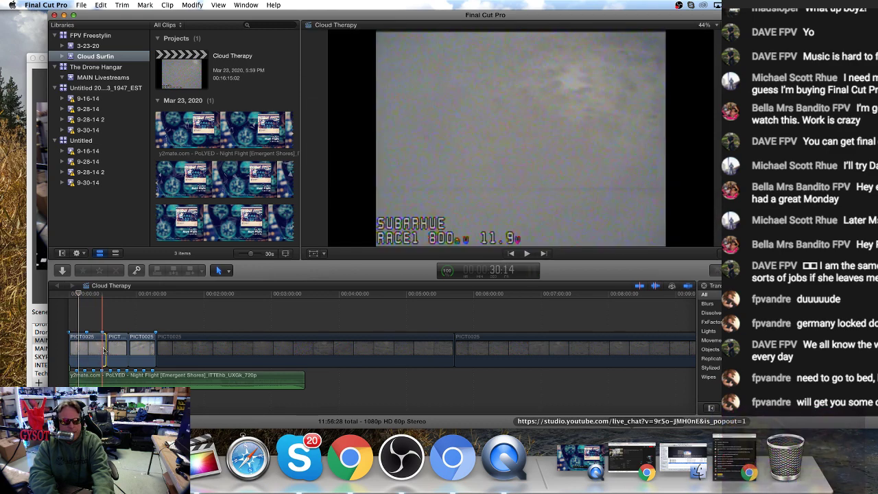
Trim the end of the first clip to the music beat so that it ends at 29:46
{"action": "left_click_drag", "start_coordinate": [103, 350], "coordinate": [98, 349]}
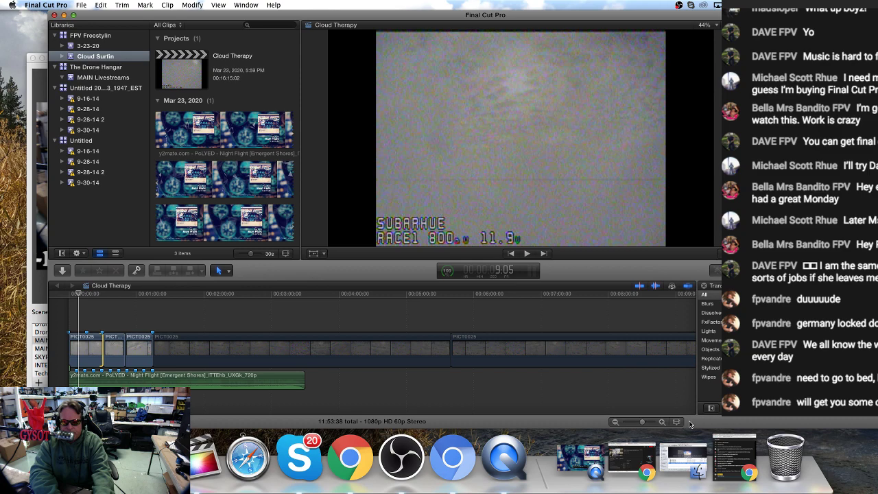
{"action": "left_click", "coordinate": [661, 421]}
{"action": "left_click", "coordinate": [662, 421]}
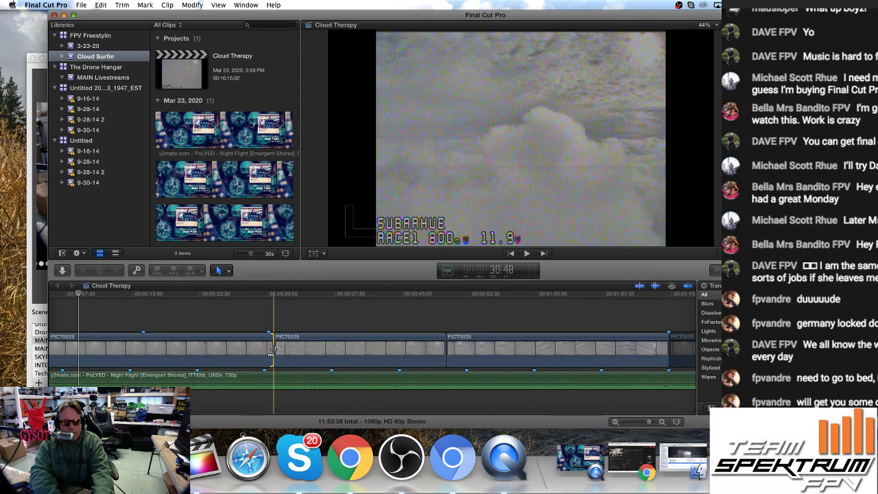
{"action": "left_click_drag", "start_coordinate": [272, 350], "coordinate": [265, 349]}
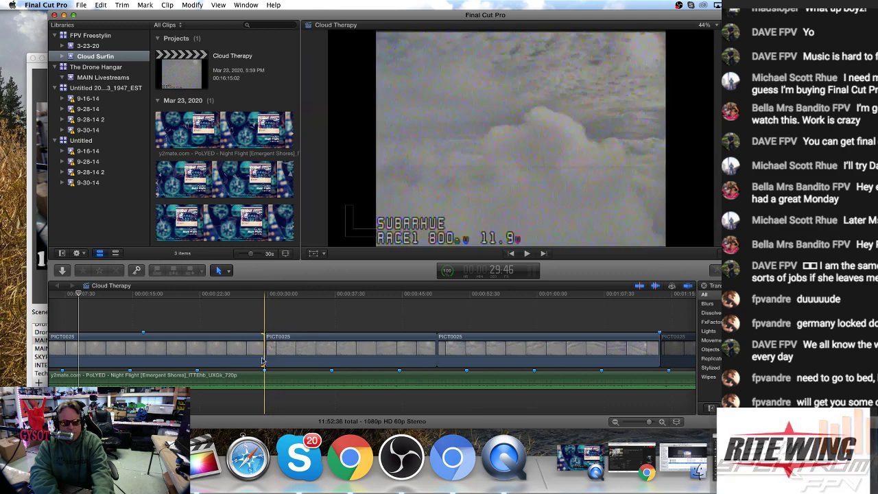
Play the opening across the cut between the first and second clips to check it against the music beat at 29:46
{"action": "left_click", "coordinate": [251, 382]}
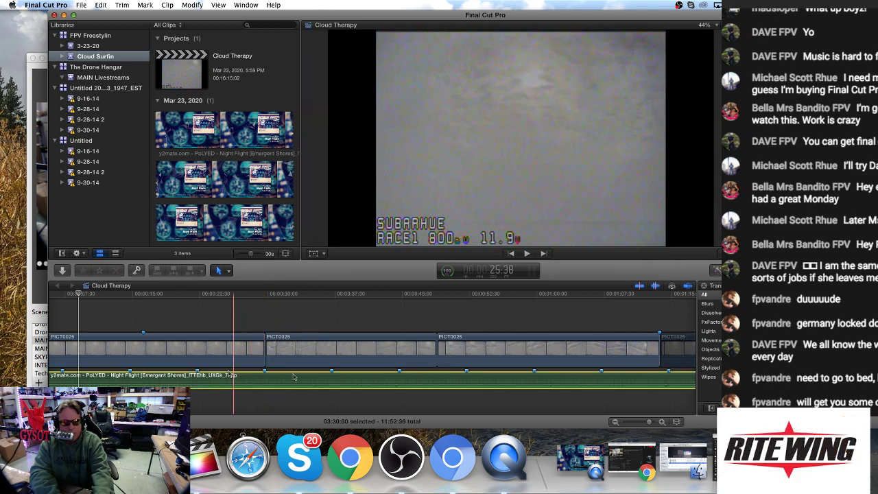
{"action": "left_click", "coordinate": [253, 346]}
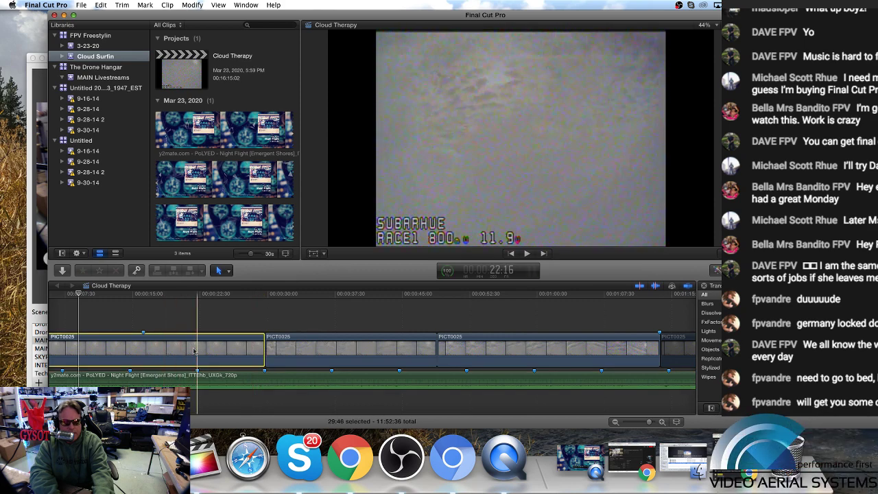
{"action": "scroll", "coordinate": [137, 353], "scroll_direction": "left", "scroll_amount": 5}
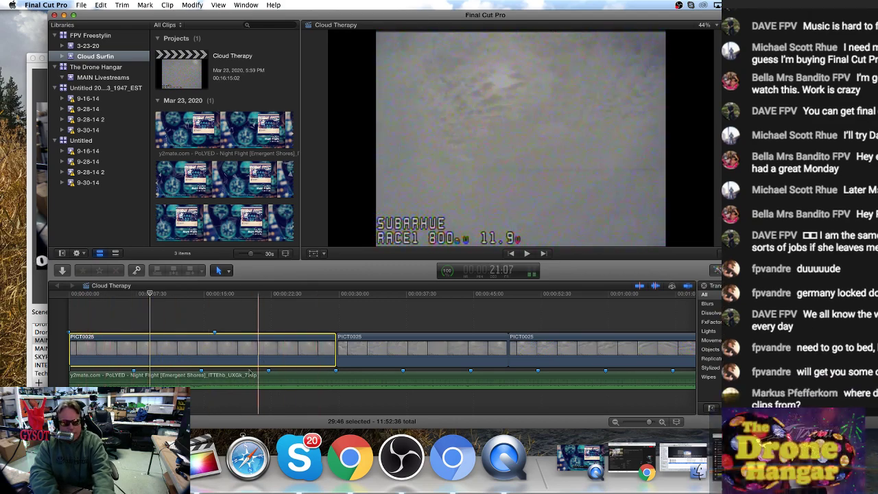
{"action": "left_click", "coordinate": [188, 379]}
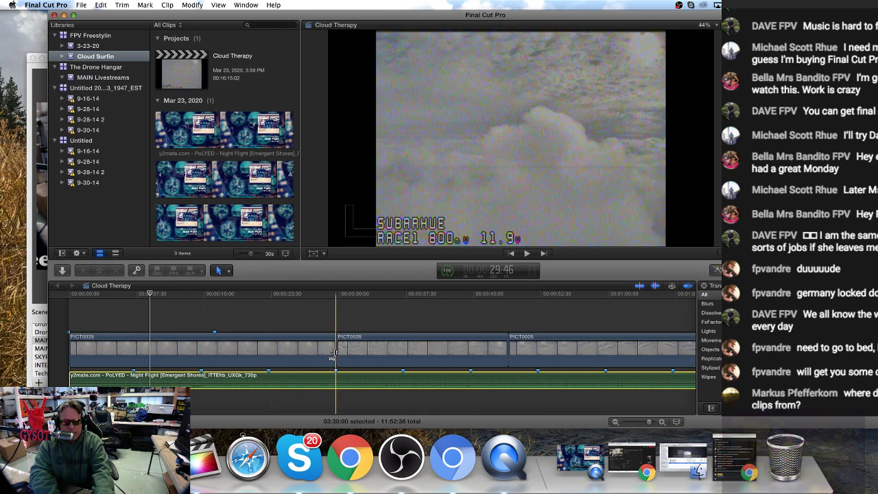
{"action": "left_click", "coordinate": [326, 295]}
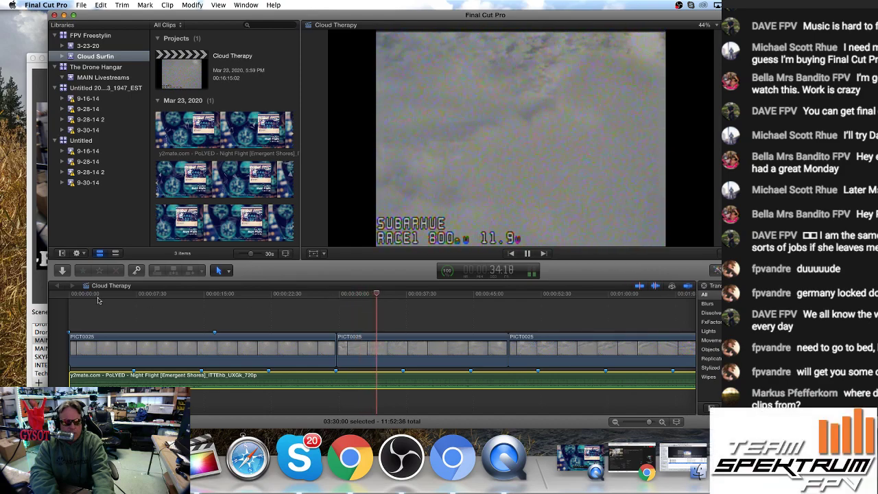
{"action": "left_click", "coordinate": [196, 300]}
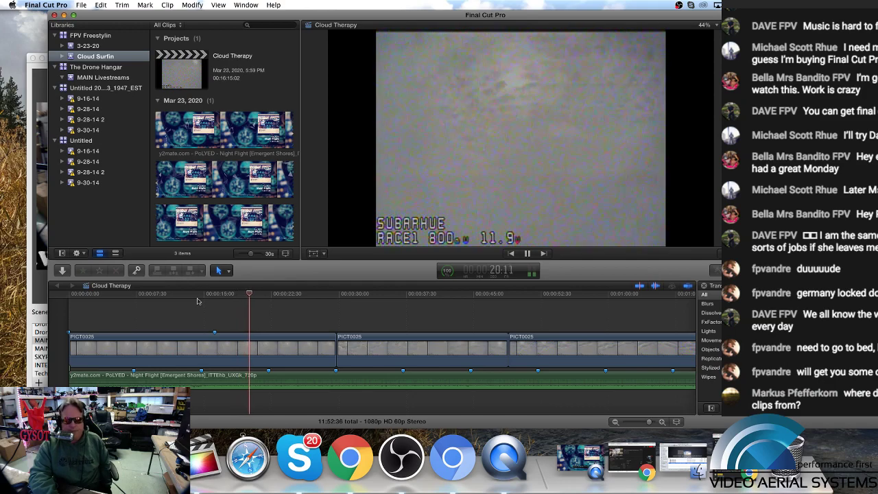
{"action": "left_click", "coordinate": [240, 379]}
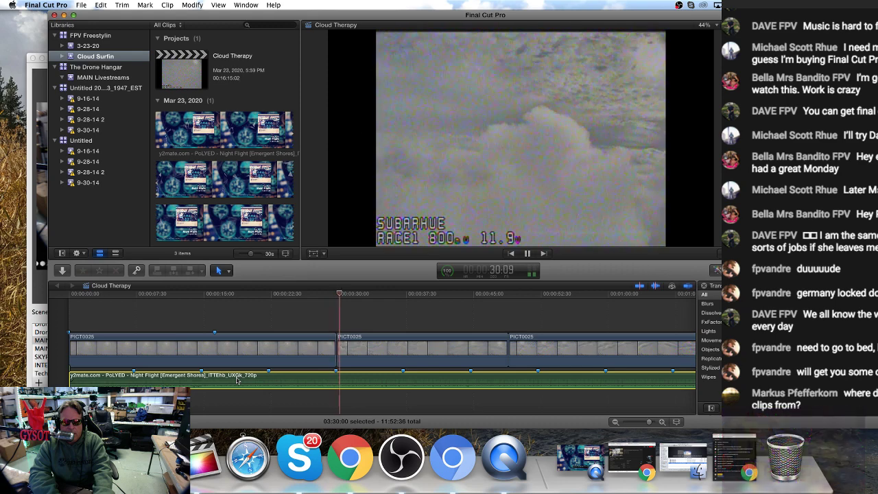
{"action": "left_click", "coordinate": [313, 294]}
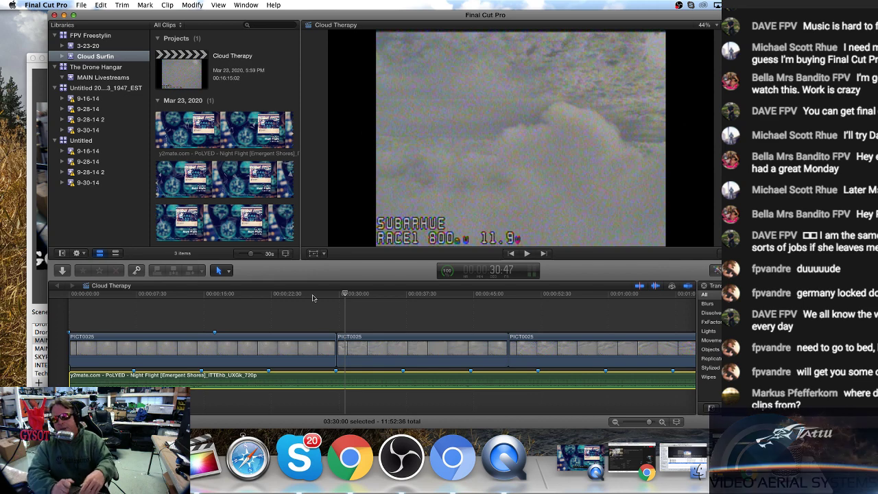
{"action": "left_click", "coordinate": [324, 301]}
{"action": "key", "text": "space"}
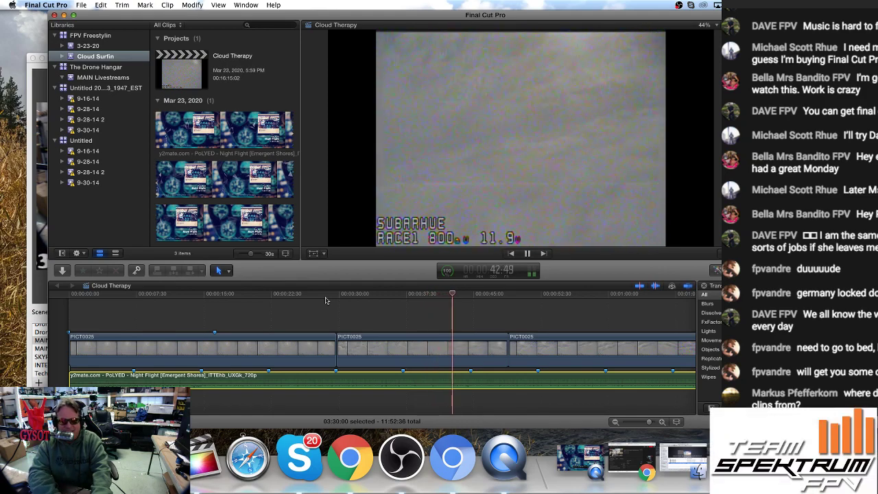
{"action": "key", "text": "space"}
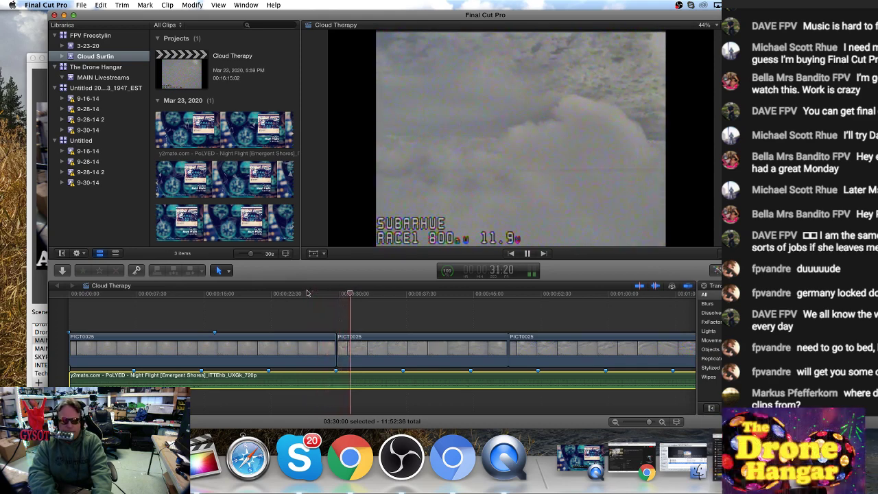
{"action": "key", "text": "space"}
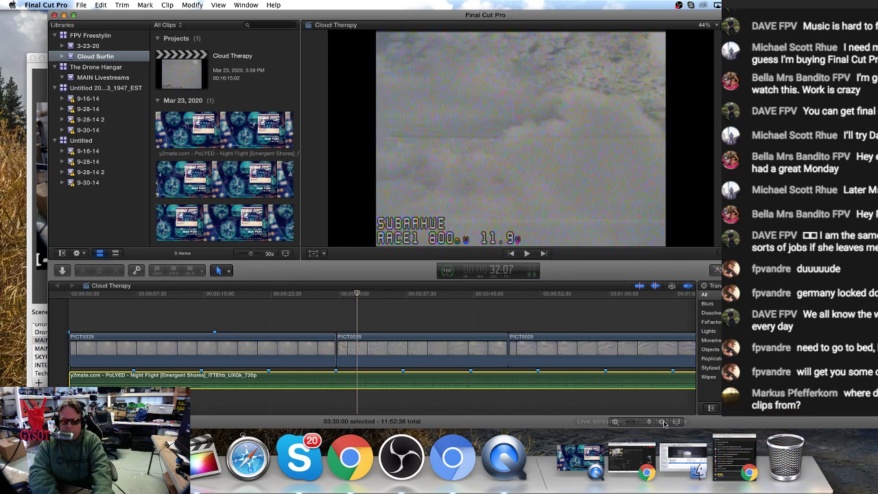
Play the second clip through its cut into the third clip, listening for the music beat near 45 seconds
{"action": "left_click_drag", "start_coordinate": [649, 424], "coordinate": [651, 423]}
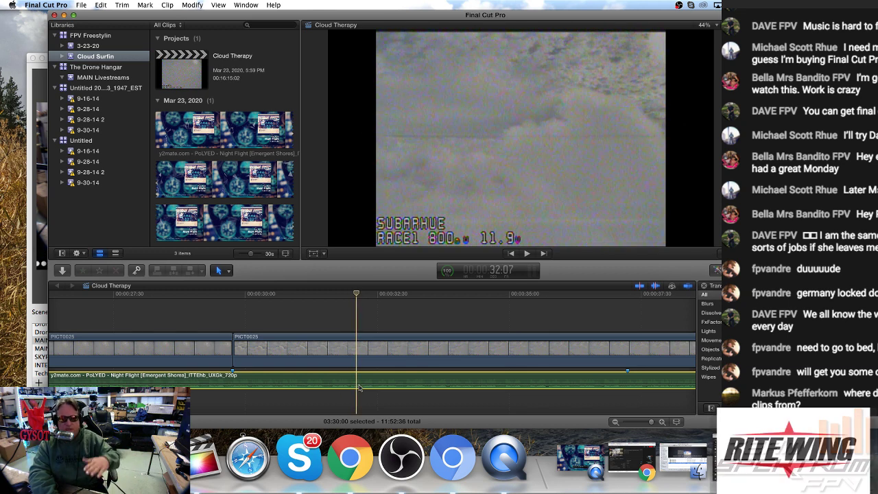
{"action": "scroll", "coordinate": [353, 387], "scroll_direction": "right", "scroll_amount": 1}
{"action": "left_click_drag", "start_coordinate": [344, 388], "coordinate": [343, 385]}
{"action": "scroll", "coordinate": [343, 381], "scroll_direction": "left", "scroll_amount": 1}
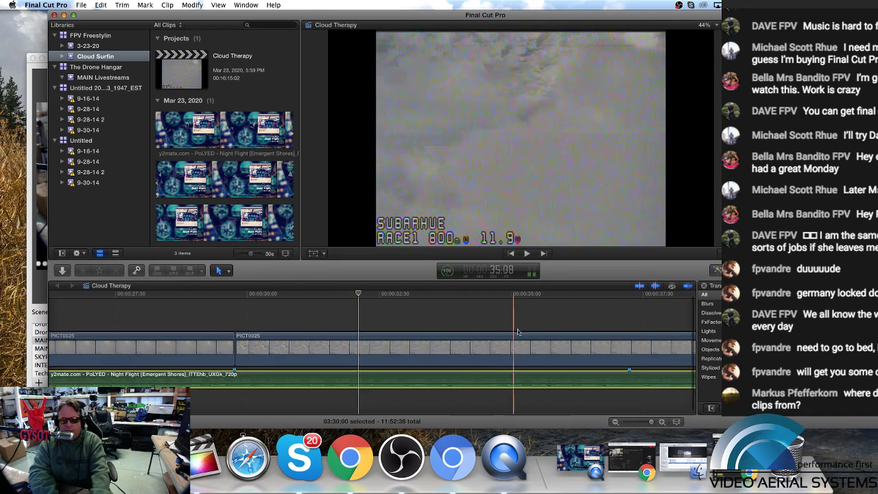
{"action": "left_click", "coordinate": [615, 422]}
{"action": "left_click", "coordinate": [615, 423]}
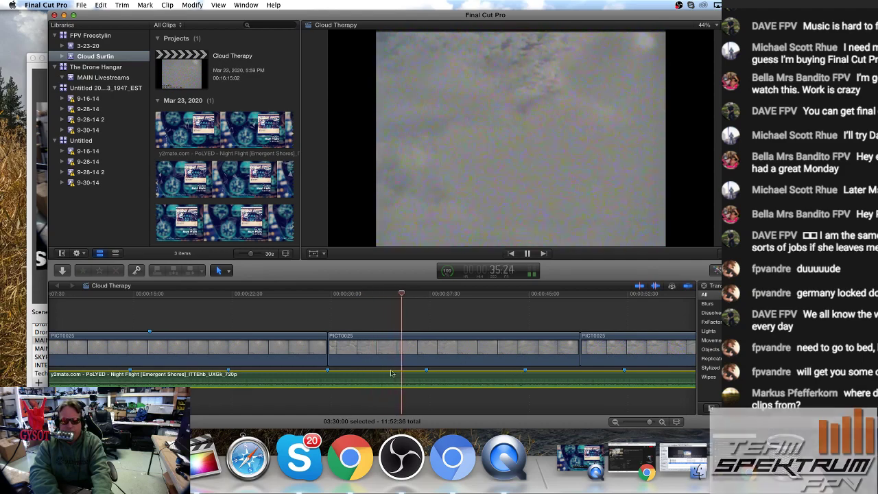
{"action": "left_click_drag", "start_coordinate": [516, 380], "coordinate": [507, 376]}
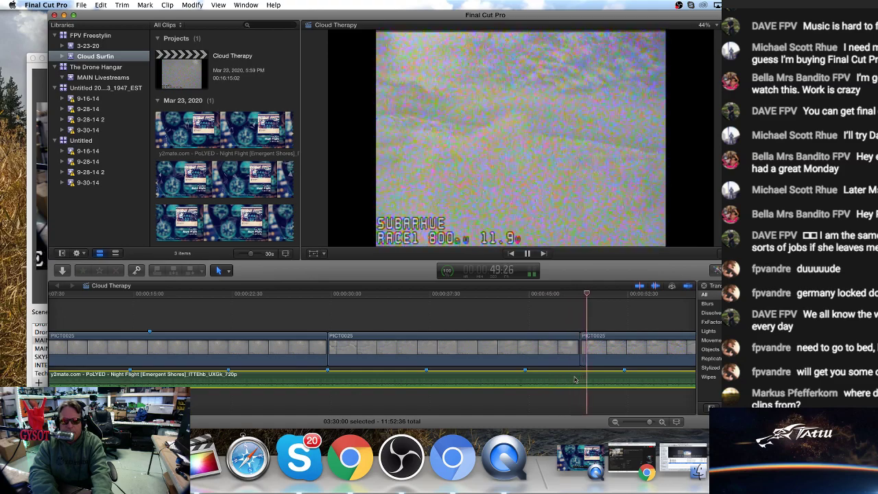
{"action": "left_click", "coordinate": [540, 295]}
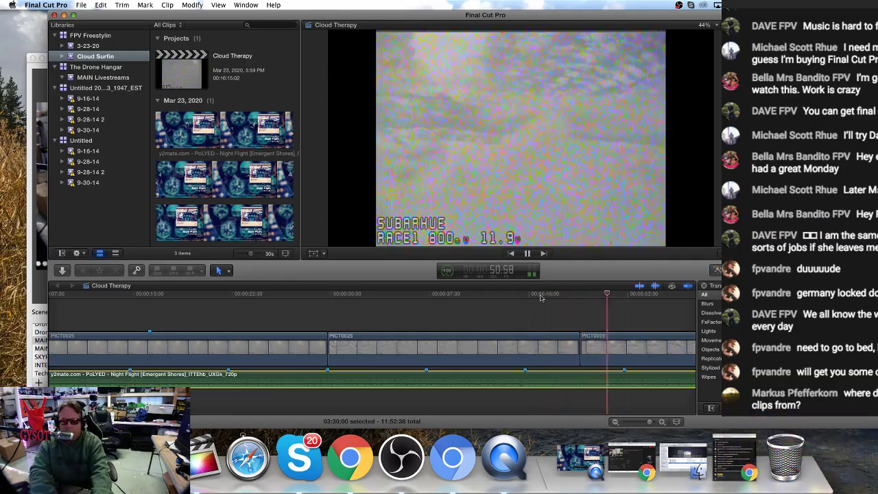
{"action": "left_click", "coordinate": [547, 295]}
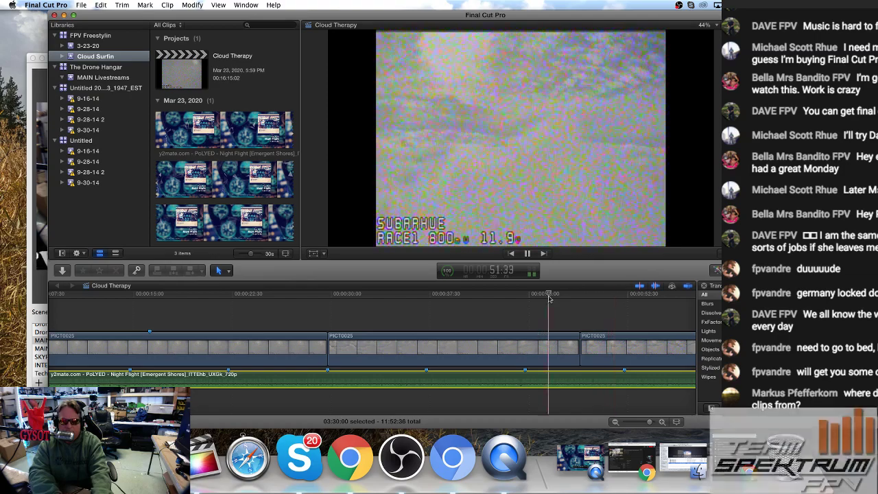
{"action": "left_click", "coordinate": [548, 295]}
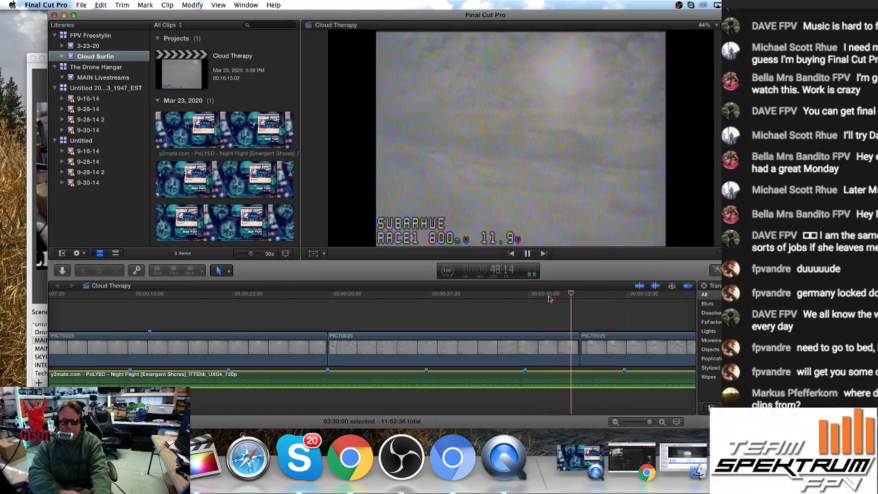
{"action": "key", "text": "space"}
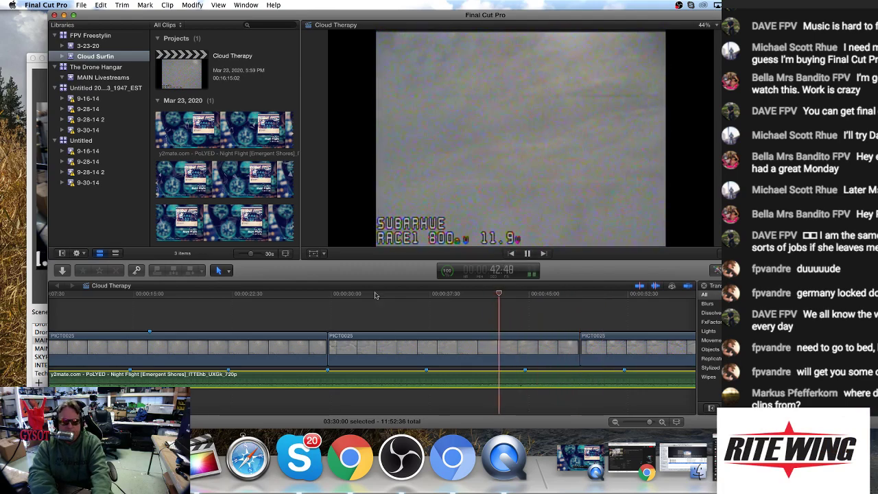
{"action": "left_click", "coordinate": [313, 295]}
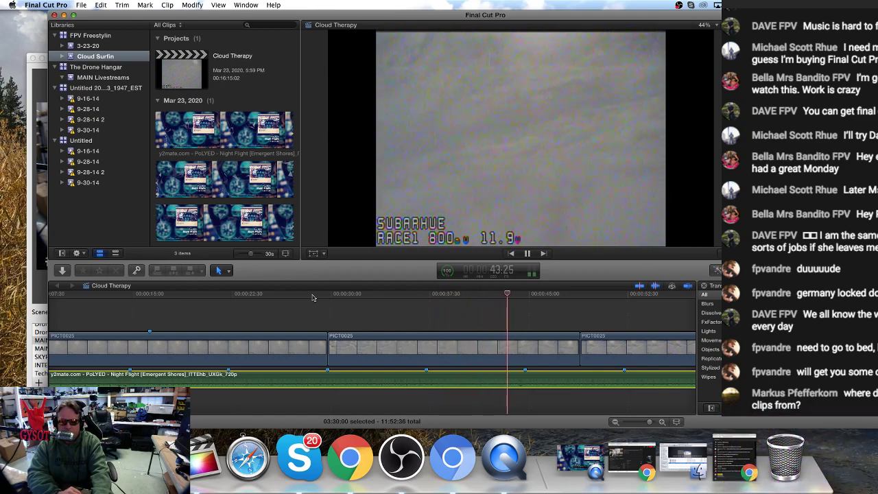
{"action": "key", "text": "space"}
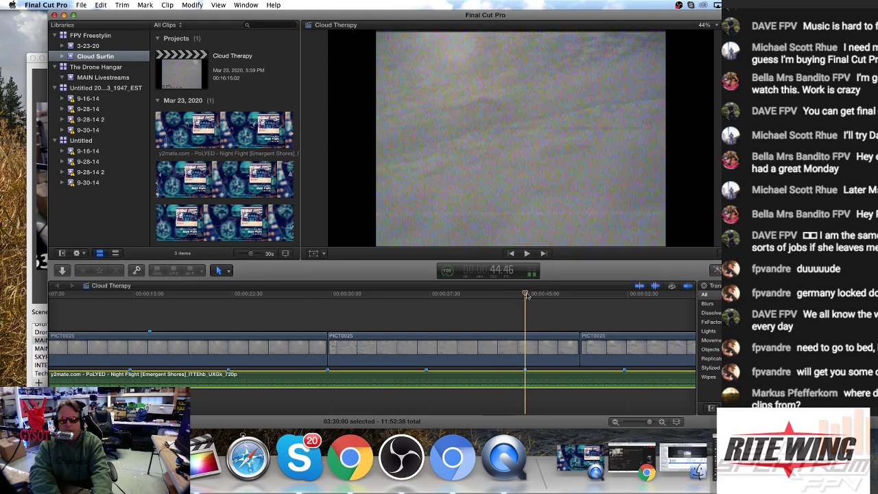
Replay the section around 45 seconds and place the playhead on the music beat marker at 44:46
{"action": "left_click", "coordinate": [497, 302]}
{"action": "left_click", "coordinate": [470, 347]}
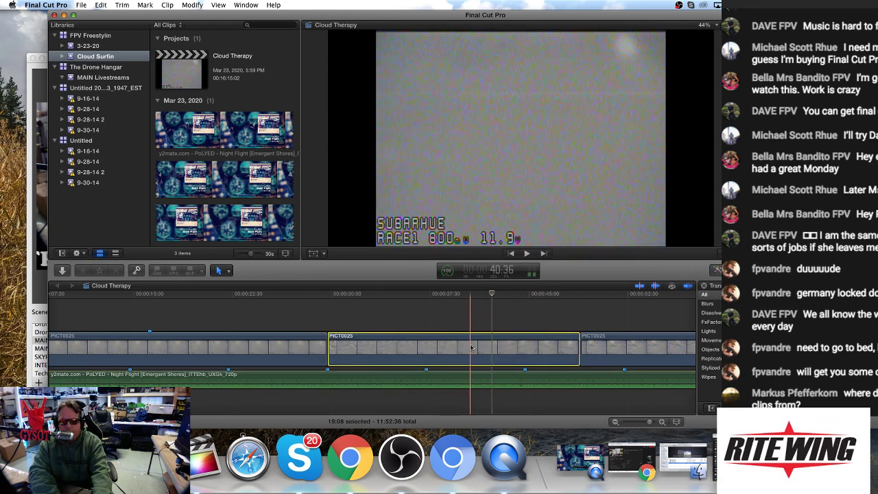
{"action": "left_click", "coordinate": [520, 328]}
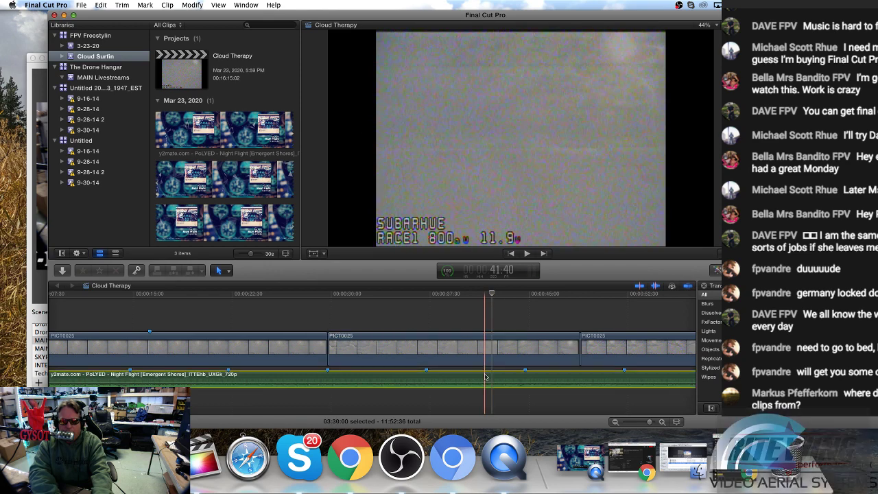
{"action": "left_click", "coordinate": [525, 352]}
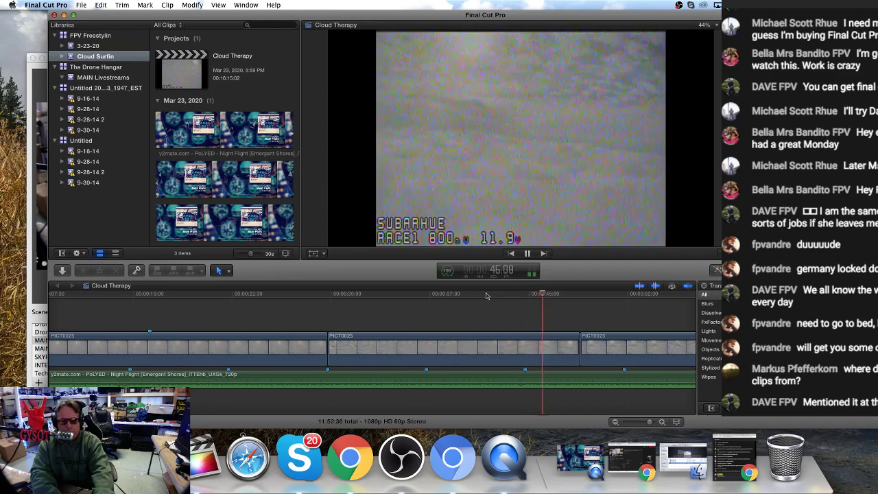
{"action": "key", "text": "space"}
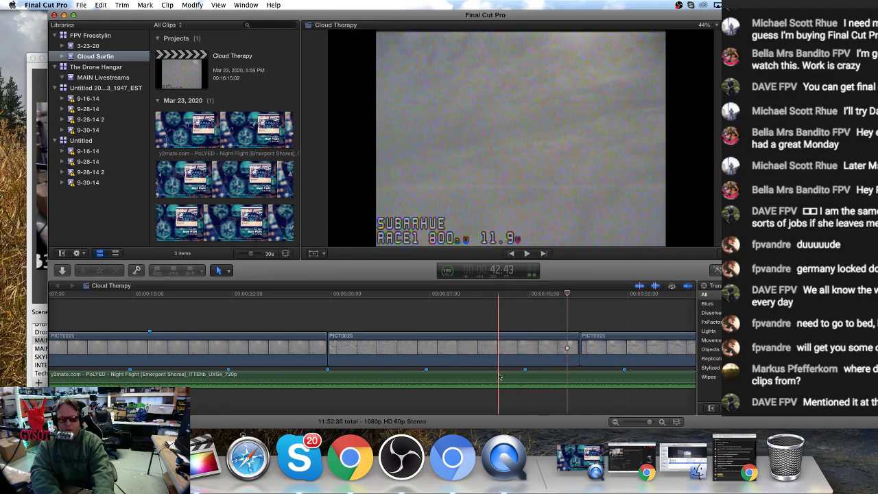
{"action": "left_click", "coordinate": [476, 295]}
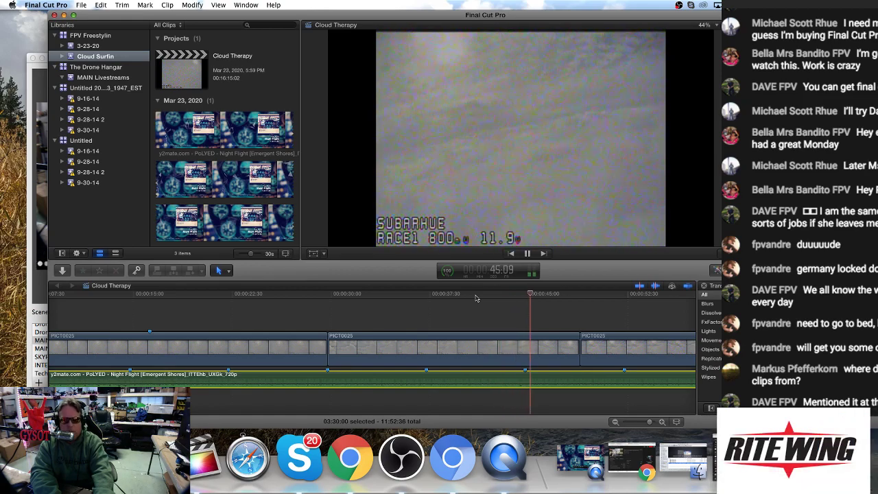
{"action": "key", "text": "space"}
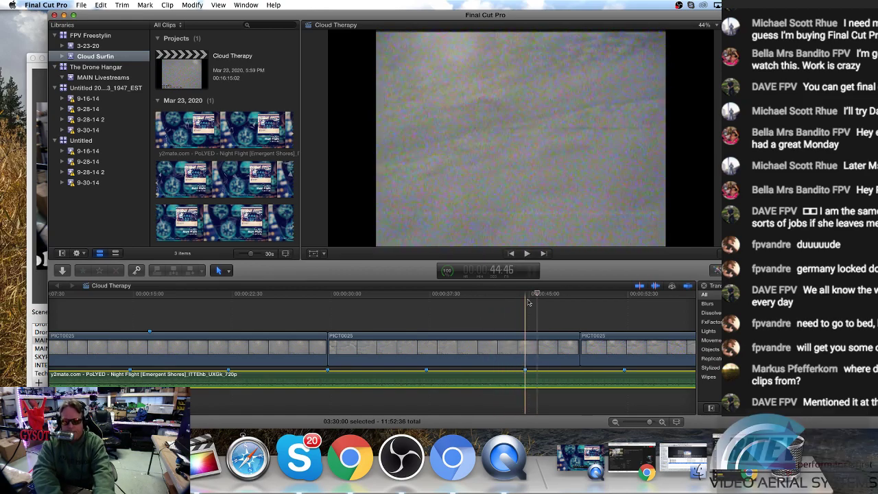
{"action": "mouse_move", "coordinate": [536, 293]}
{"action": "left_mouse_down"}
{"action": "mouse_move", "coordinate": [453, 299]}
{"action": "mouse_move", "coordinate": [525, 303]}
{"action": "left_mouse_up"}
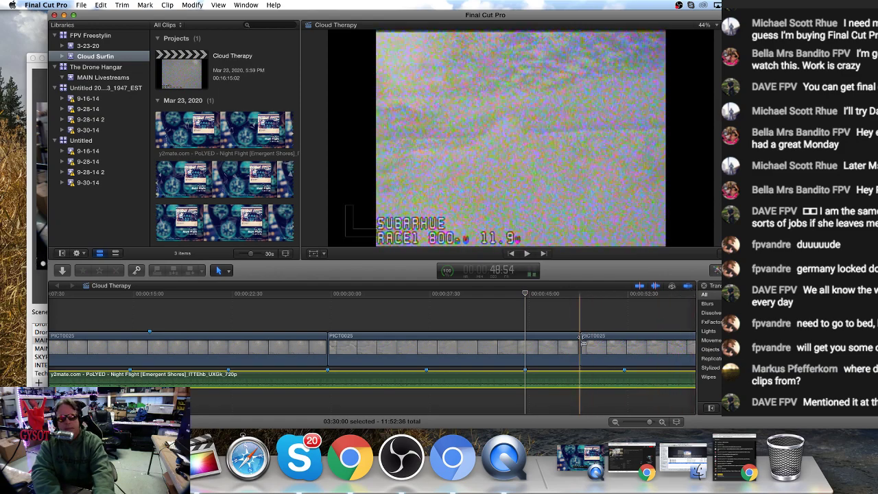
Trim the end of the second clip to shorten its duration to 18:16
{"action": "left_click", "coordinate": [575, 346]}
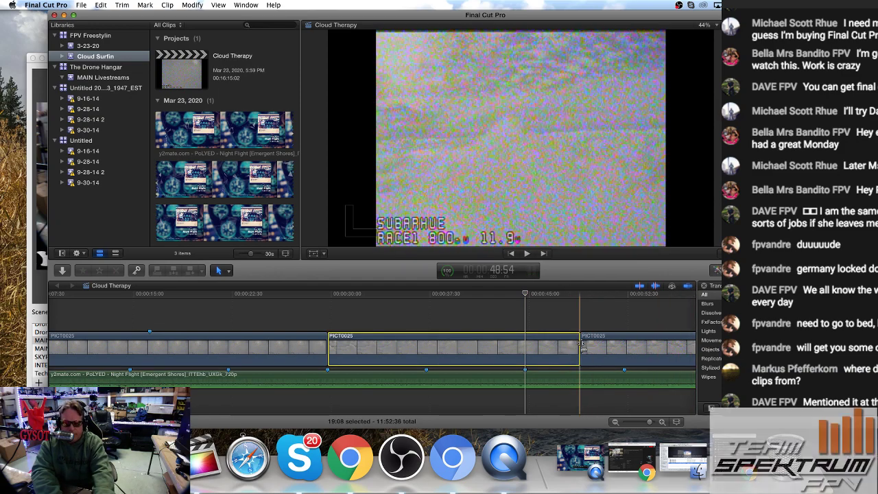
{"action": "mouse_move", "coordinate": [577, 346]}
{"action": "left_mouse_down"}
{"action": "mouse_move", "coordinate": [521, 348]}
{"action": "mouse_move", "coordinate": [567, 348]}
{"action": "left_mouse_up"}
{"action": "left_click", "coordinate": [552, 349]}
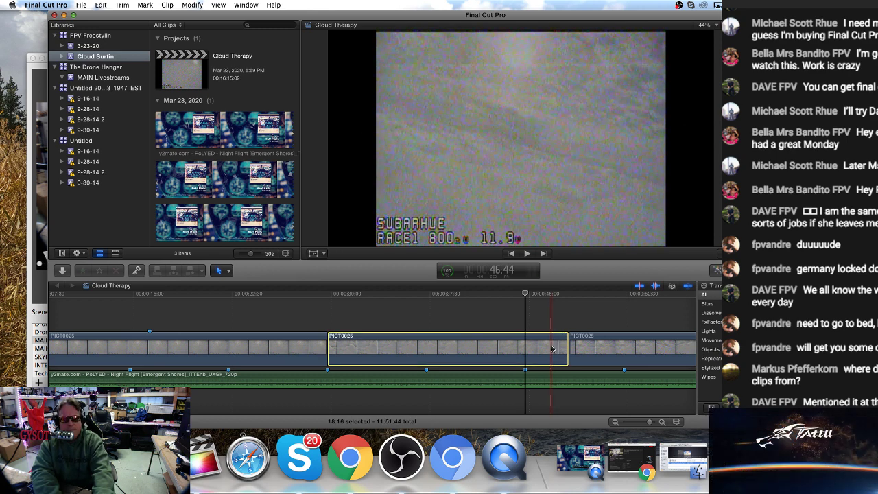
Split the second clip at the 44:46 beat marker and delete the short piece after the split
{"action": "key", "text": "t"}
{"action": "left_click", "coordinate": [528, 348]}
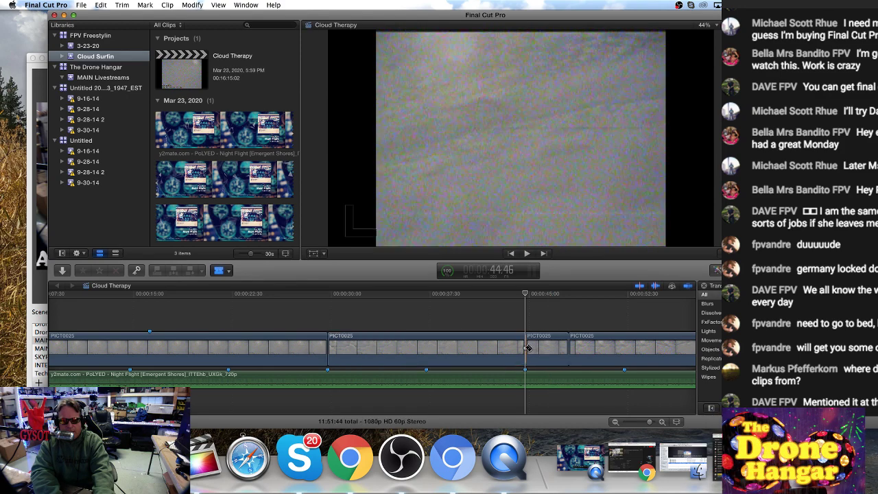
{"action": "key", "text": "a"}
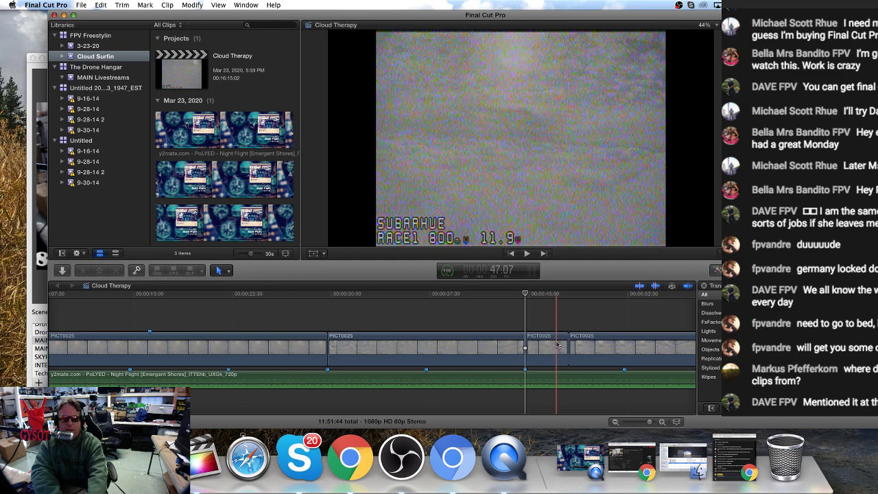
{"action": "left_click", "coordinate": [557, 344]}
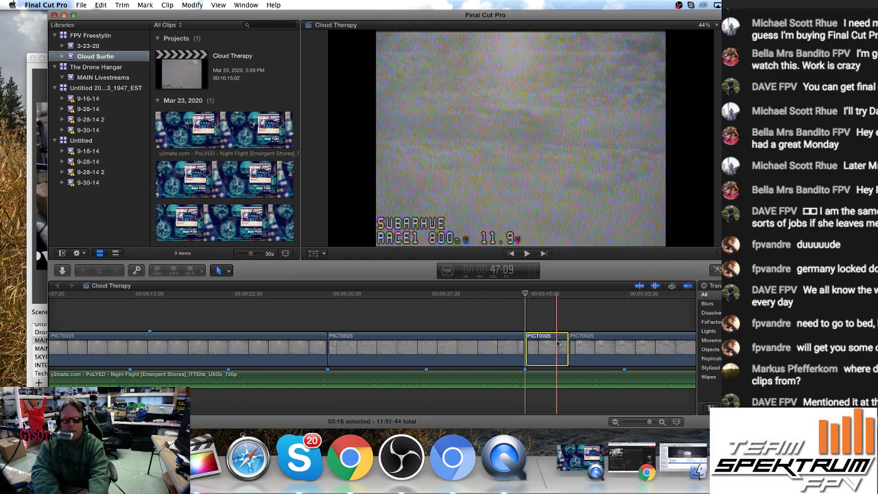
{"action": "key", "text": "Delete"}
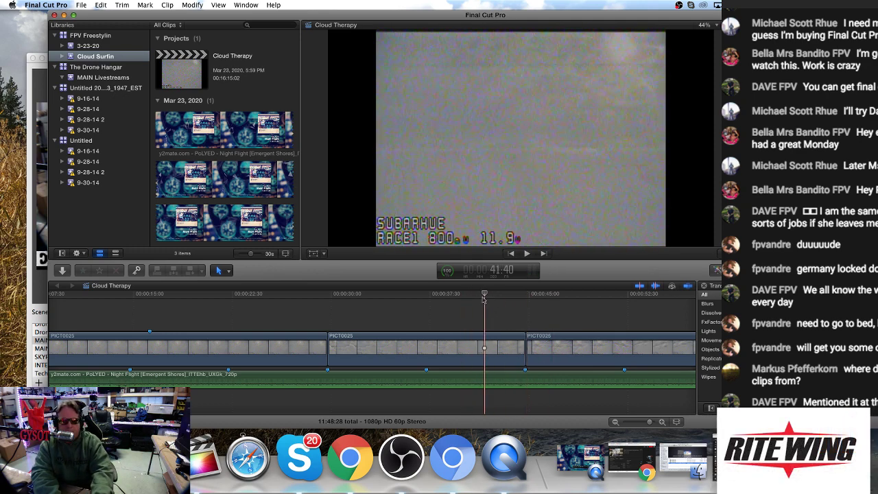
Play through the cut near 30 seconds and replay the cut into the third clip, checking both against the music beat
{"action": "left_click", "coordinate": [309, 296]}
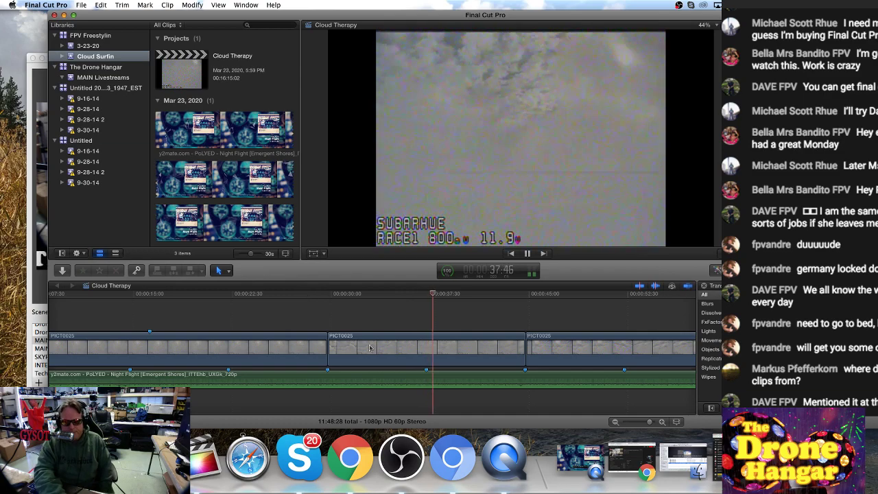
{"action": "left_click", "coordinate": [375, 374]}
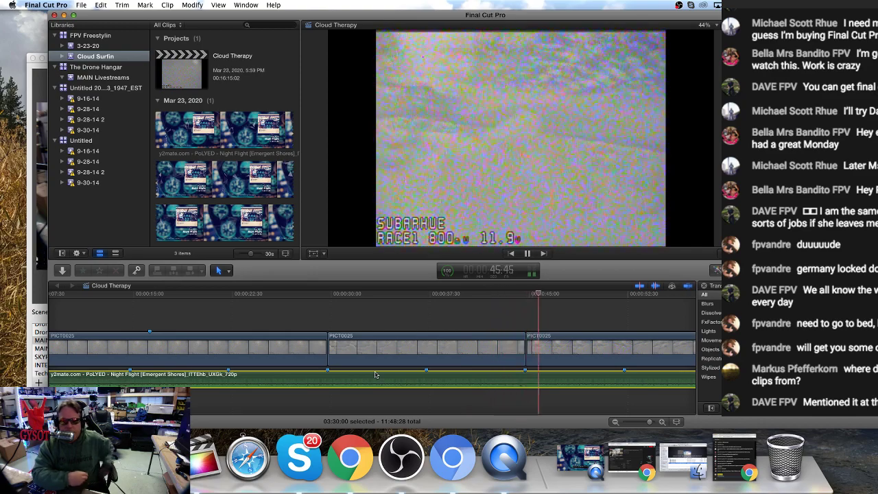
{"action": "left_click", "coordinate": [506, 293]}
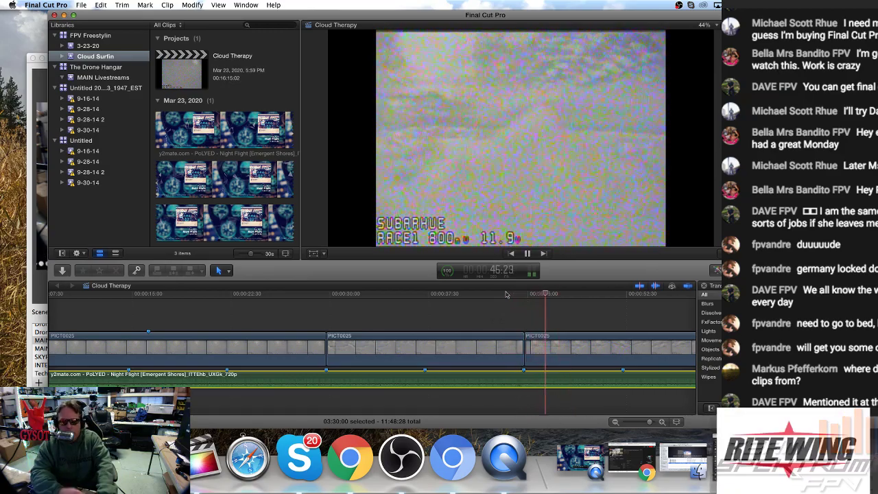
{"action": "key", "text": "space"}
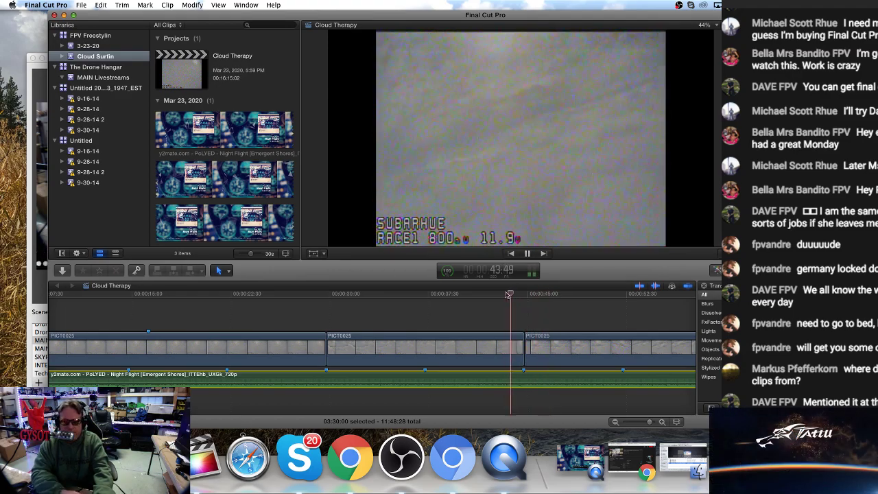
{"action": "key", "text": "space"}
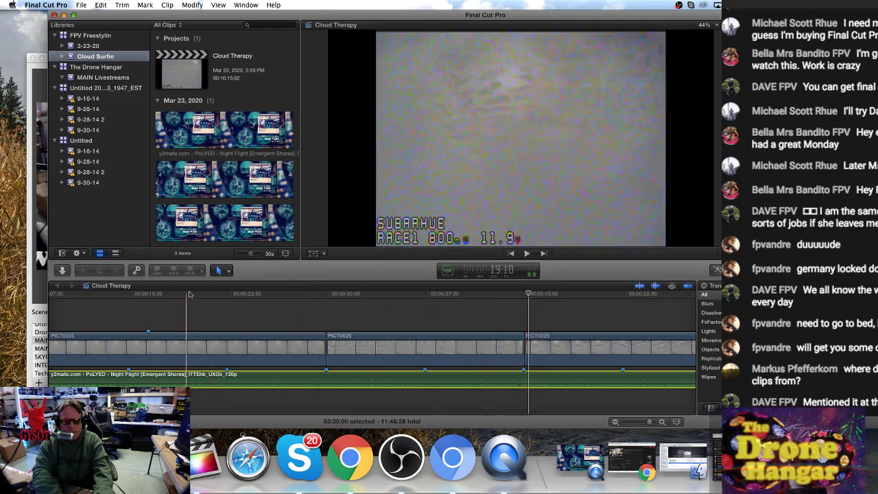
Select the first clip and the music track in turn and play the timeline to compare the footage with the music
{"action": "left_click", "coordinate": [281, 337]}
{"action": "key", "text": "space"}
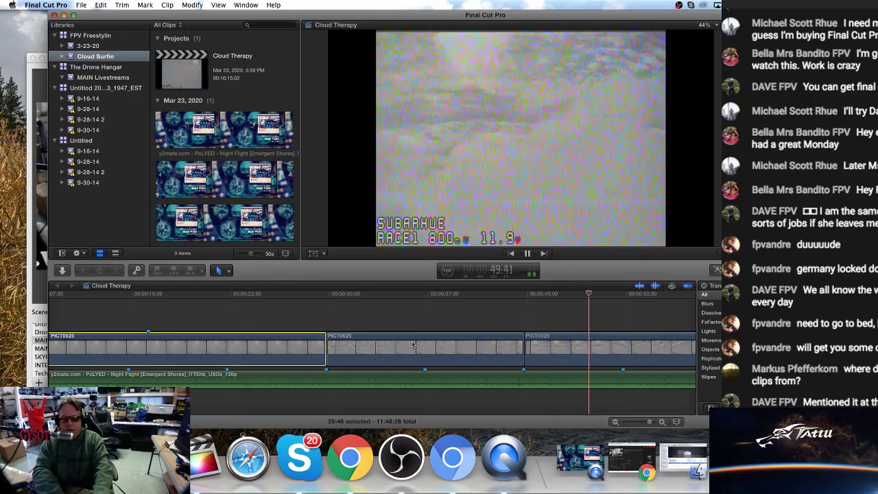
{"action": "key", "text": "space"}
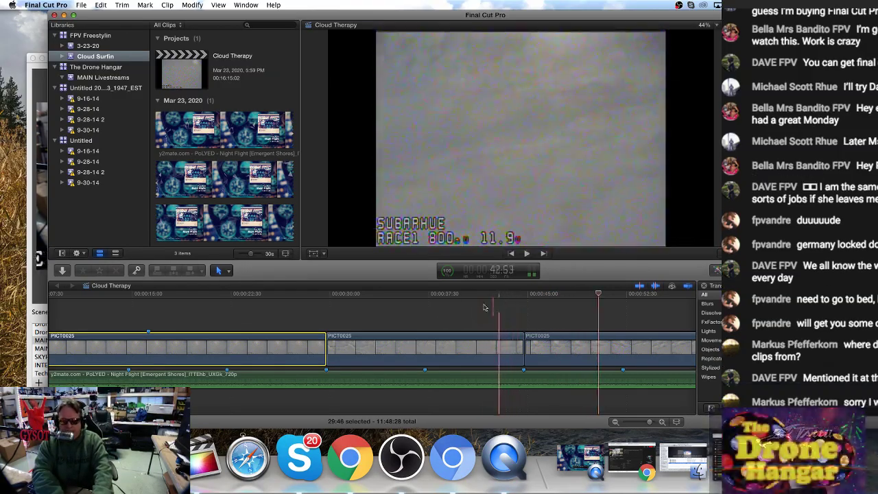
{"action": "left_click", "coordinate": [373, 379]}
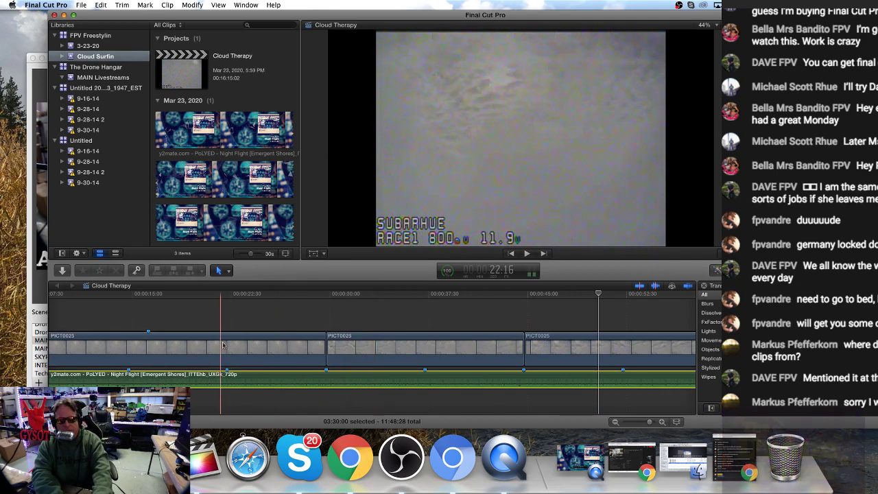
{"action": "left_click", "coordinate": [176, 327]}
{"action": "left_click", "coordinate": [176, 336]}
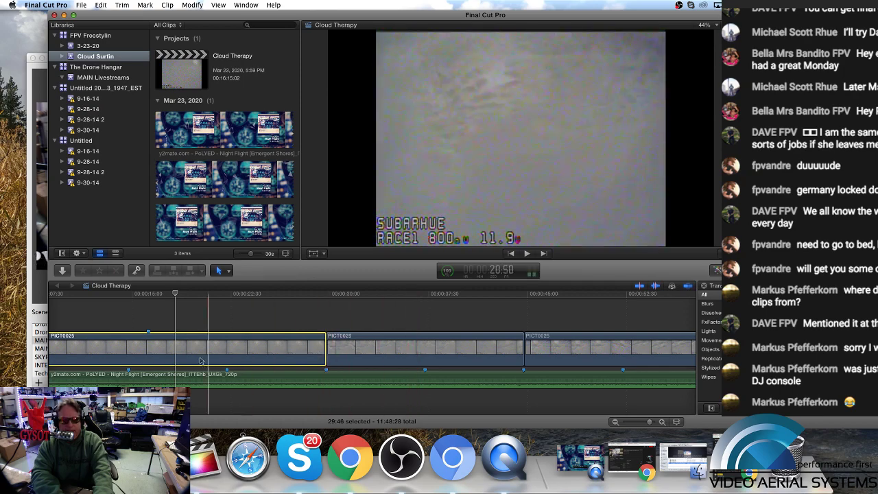
{"action": "left_click", "coordinate": [182, 377]}
{"action": "key", "text": "space"}
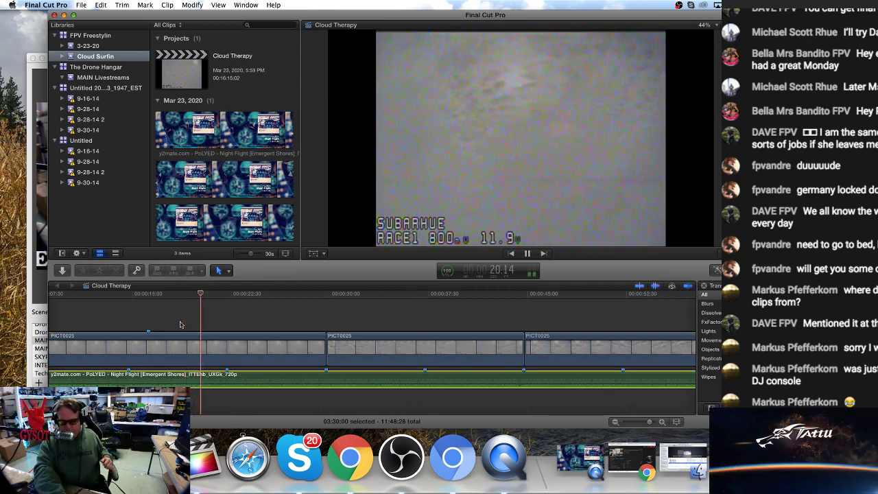
Replay the cuts near 30 and 45 seconds twice, skipping the middle of the second clip, to check their timing with the music
{"action": "left_click", "coordinate": [296, 302]}
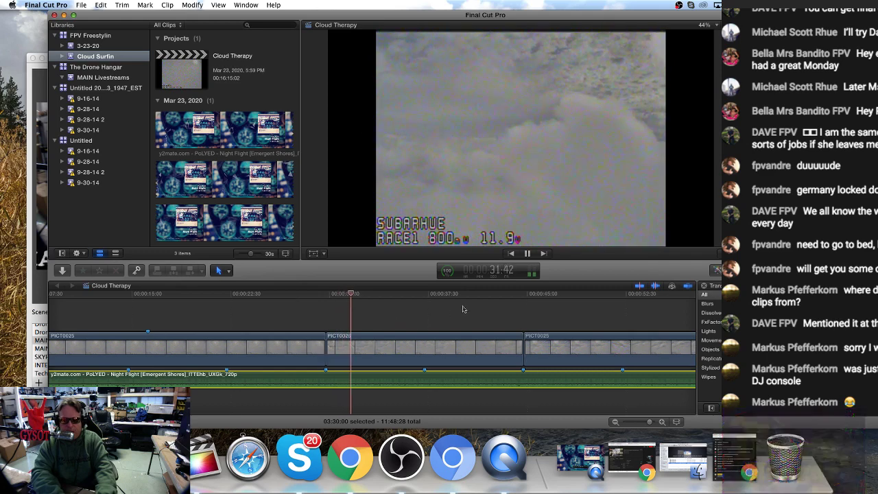
{"action": "left_click", "coordinate": [503, 295]}
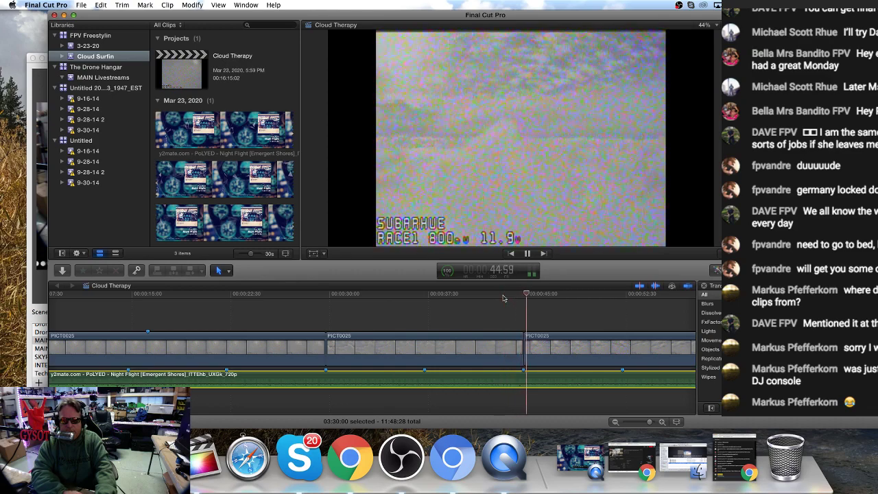
{"action": "key", "text": "space"}
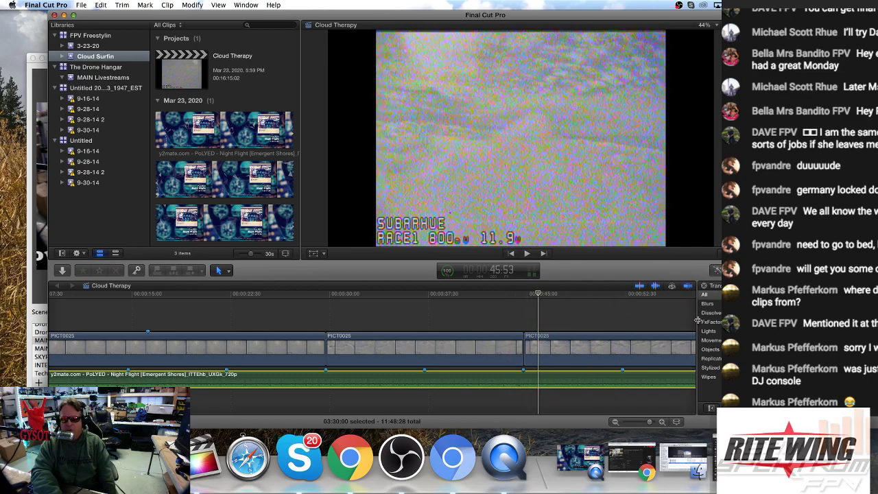
{"action": "left_click_drag", "start_coordinate": [539, 297], "coordinate": [545, 298]}
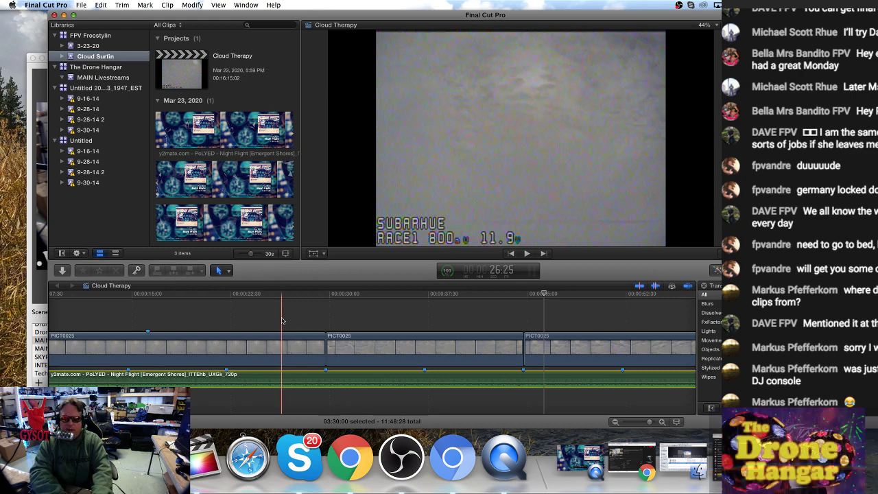
{"action": "left_click", "coordinate": [306, 295]}
{"action": "key", "text": "space"}
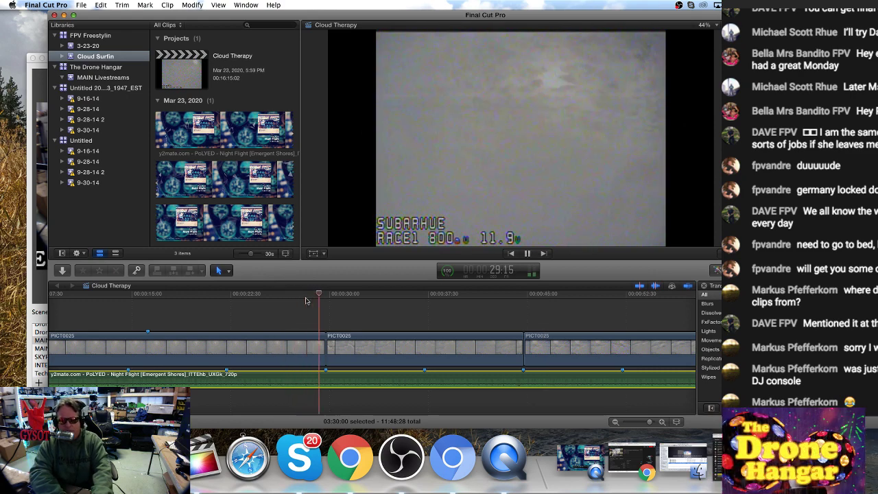
{"action": "left_click", "coordinate": [508, 294]}
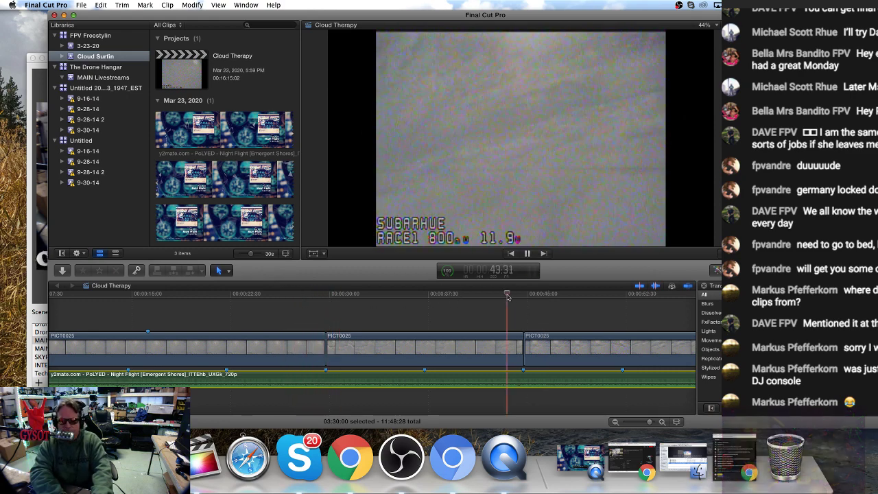
{"action": "key", "text": "space"}
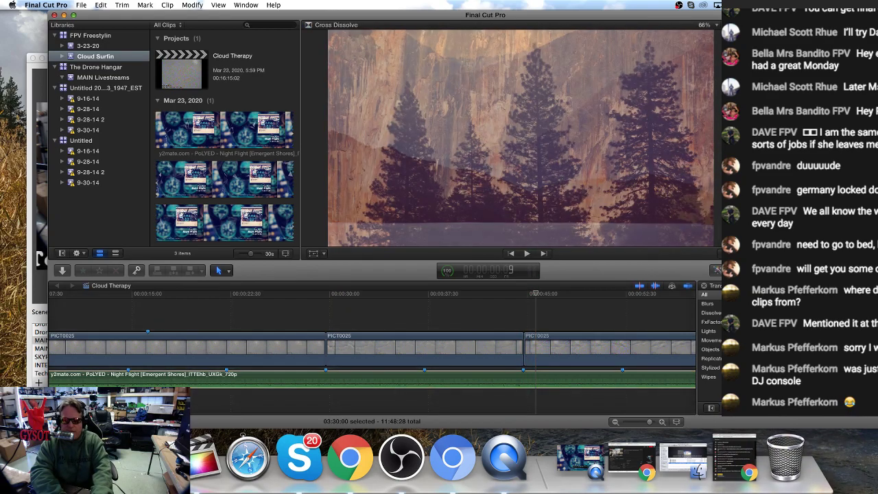
Add Cross Dissolve transitions at the cut between the second and third clips and at the cut between the first and second clips
{"action": "left_click_drag", "start_coordinate": [716, 322], "coordinate": [524, 346]}
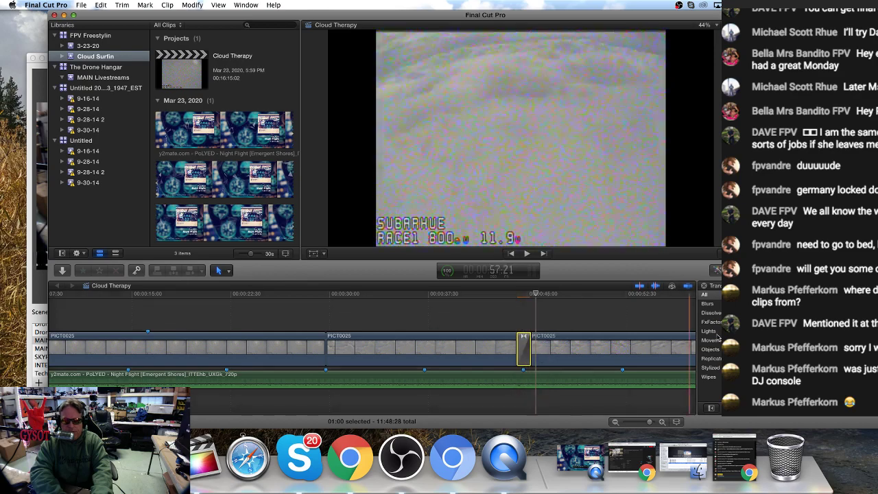
{"action": "left_click", "coordinate": [326, 346]}
{"action": "key", "text": "super+t"}
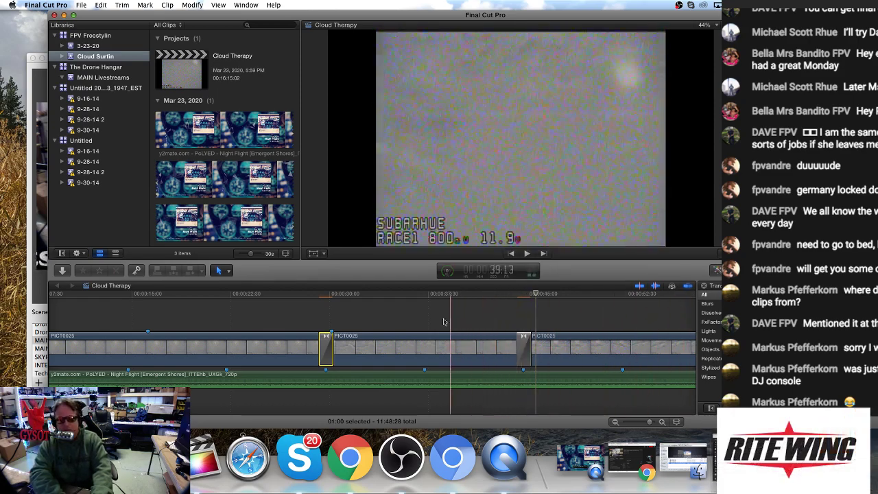
Play through both cross dissolves, repeating the first one, to review how they blend the clips on the beat
{"action": "left_click", "coordinate": [309, 295]}
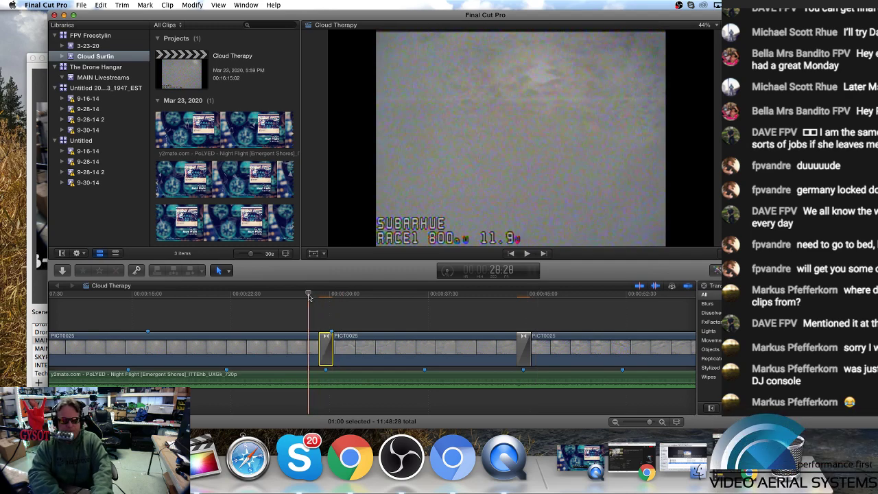
{"action": "key", "text": "space"}
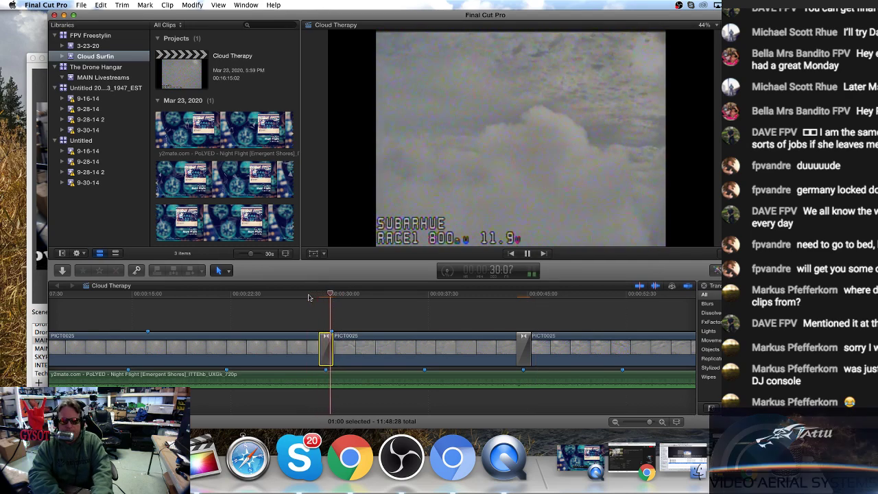
{"action": "left_click", "coordinate": [308, 295]}
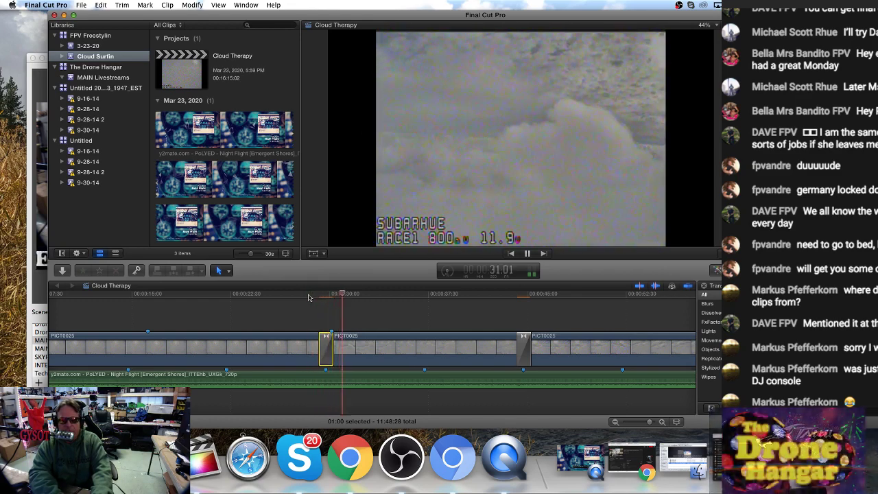
{"action": "key", "text": "space"}
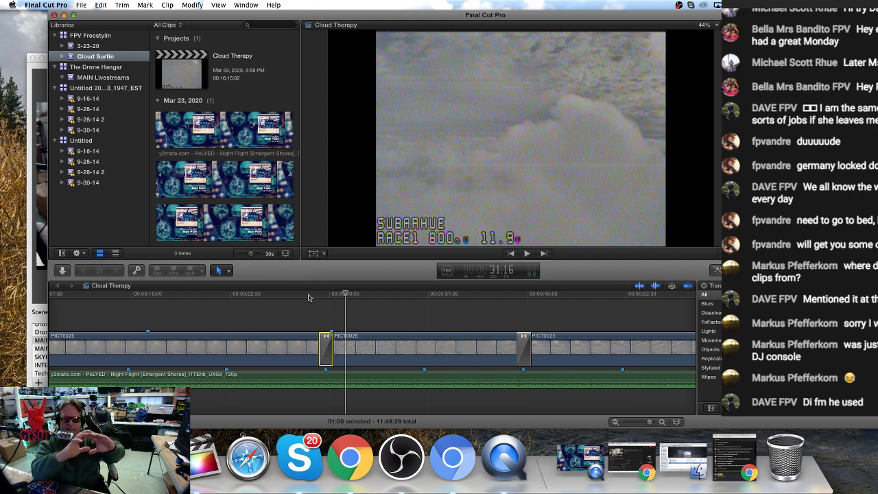
{"action": "left_click", "coordinate": [308, 297]}
{"action": "key", "text": "space"}
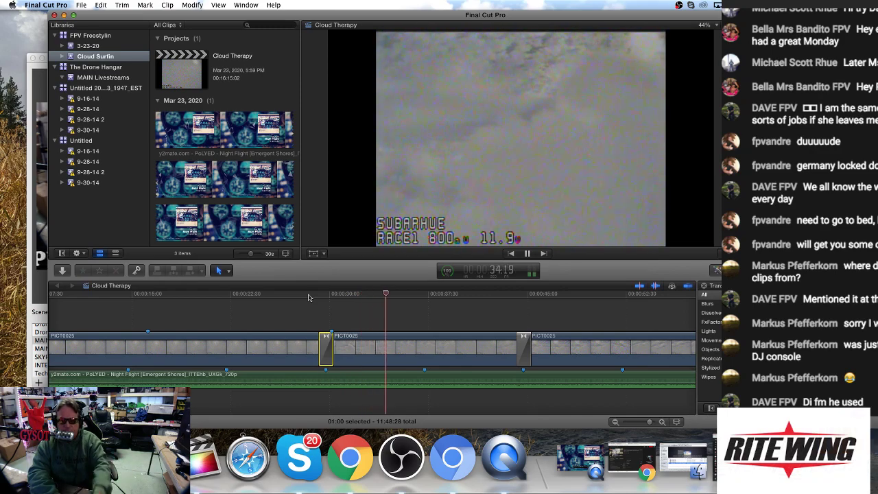
{"action": "left_click", "coordinate": [499, 295]}
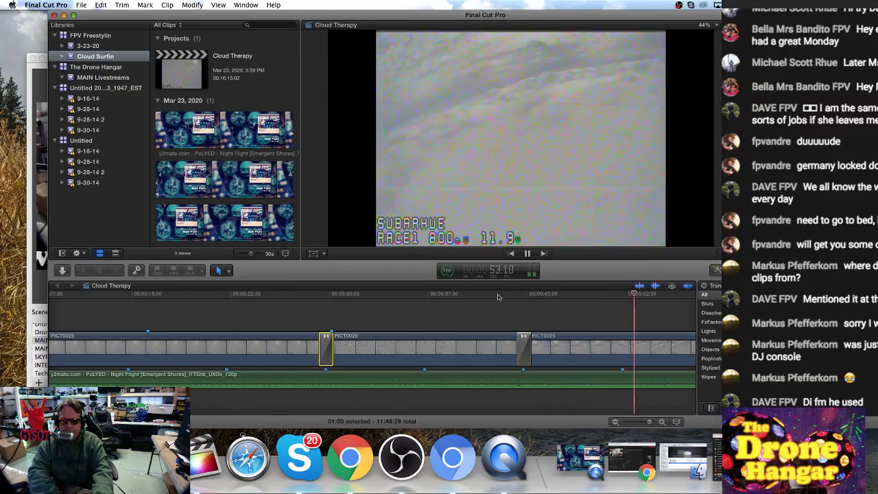
{"action": "key", "text": "space"}
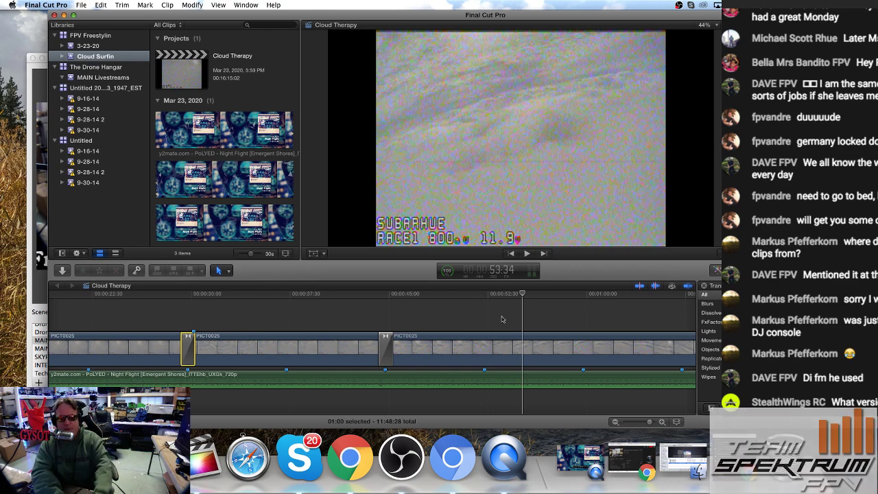
Switch to OBS, set the MUSIC - Discp volume to -22.0 dB and transition the live output to the Drone Hangar 5 Min COUNTDOWN scene
{"action": "scroll", "coordinate": [421, 314], "scroll_direction": "left", "scroll_amount": 8}
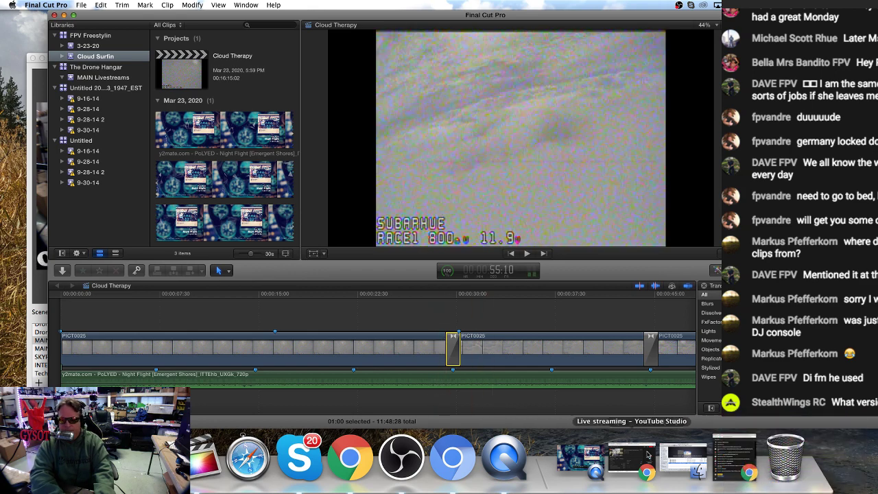
{"action": "left_click", "coordinate": [400, 456]}
{"action": "left_click_drag", "start_coordinate": [325, 383], "coordinate": [398, 382]}
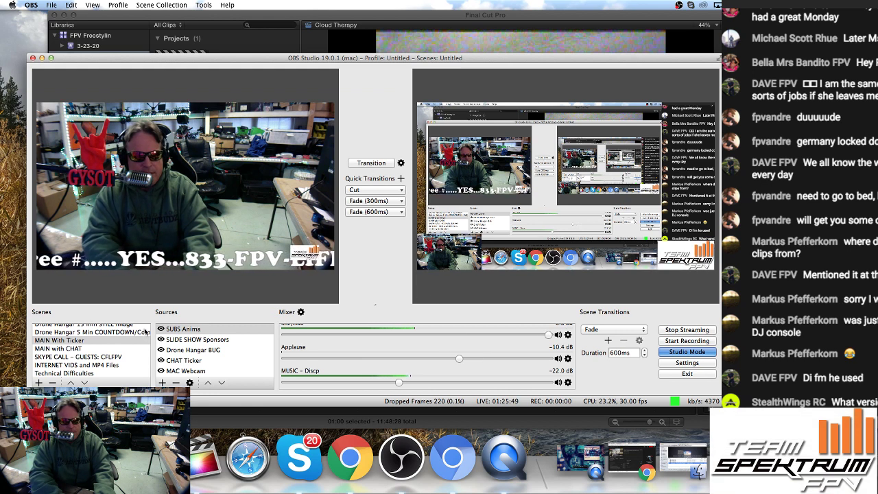
{"action": "left_click", "coordinate": [83, 333]}
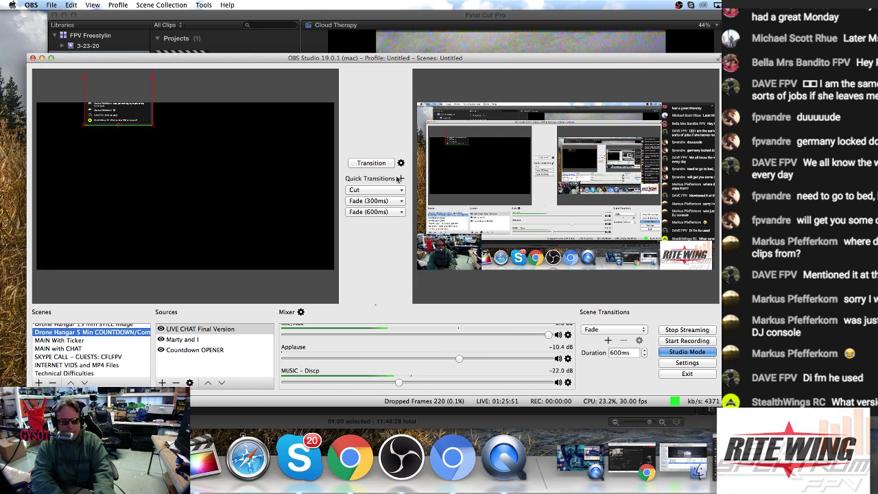
{"action": "left_click", "coordinate": [376, 163]}
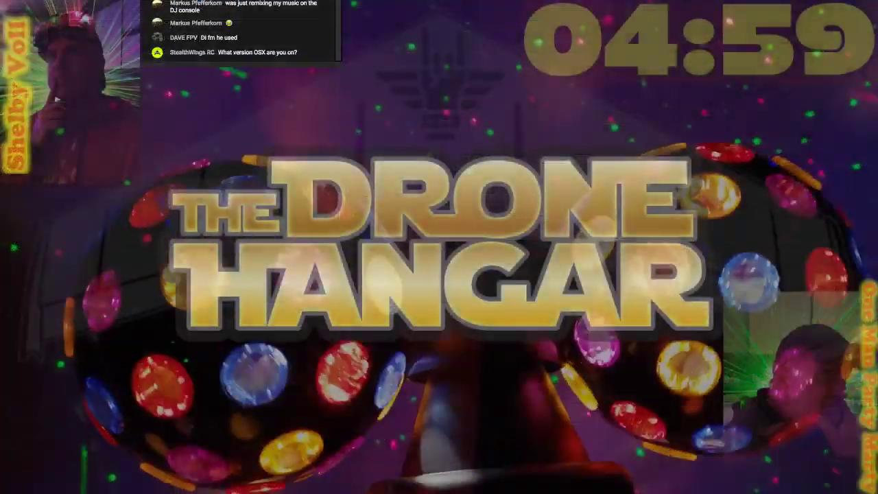
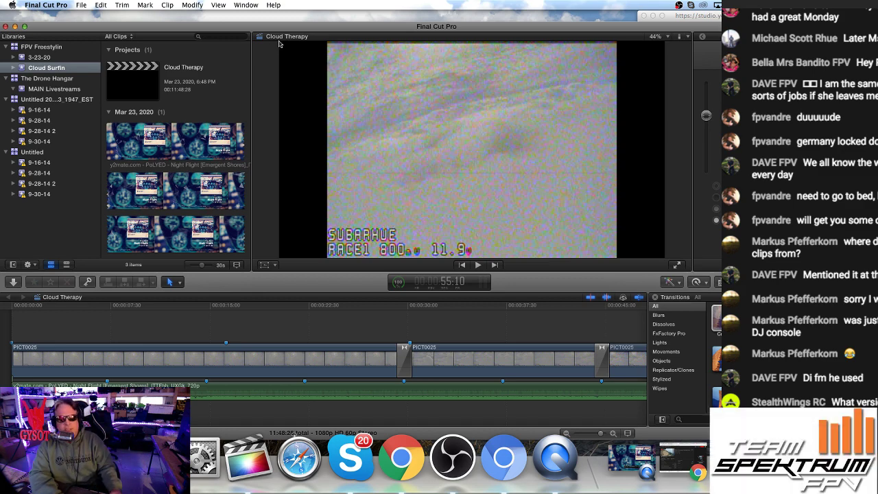
Reposition the Final Cut Pro window on the desktop, check the live chat window in Chrome and return to the Cloud Therapy timeline
{"action": "left_click_drag", "start_coordinate": [253, 31], "coordinate": [315, 25]}
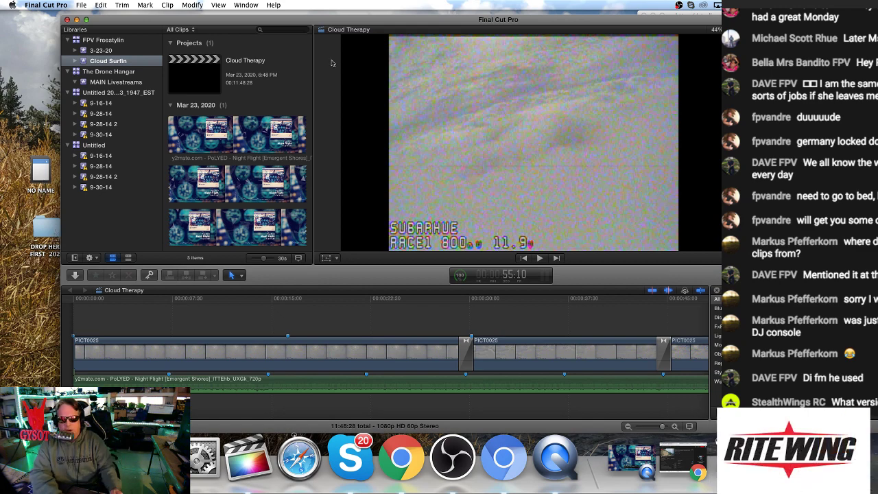
{"action": "left_click_drag", "start_coordinate": [336, 20], "coordinate": [295, 30]}
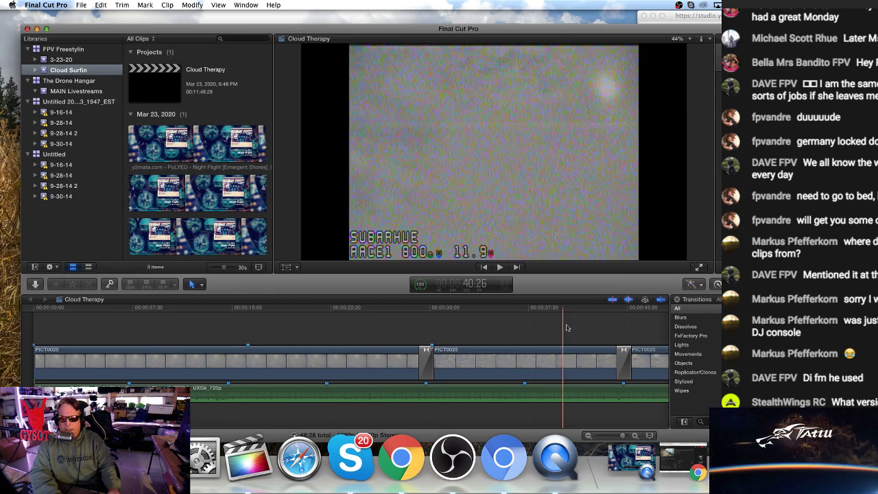
{"action": "left_click", "coordinate": [670, 19]}
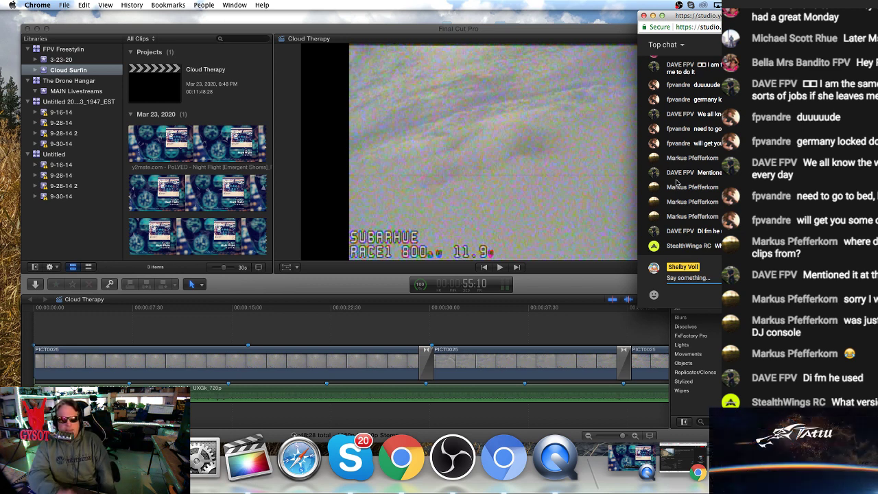
{"action": "left_click", "coordinate": [332, 332]}
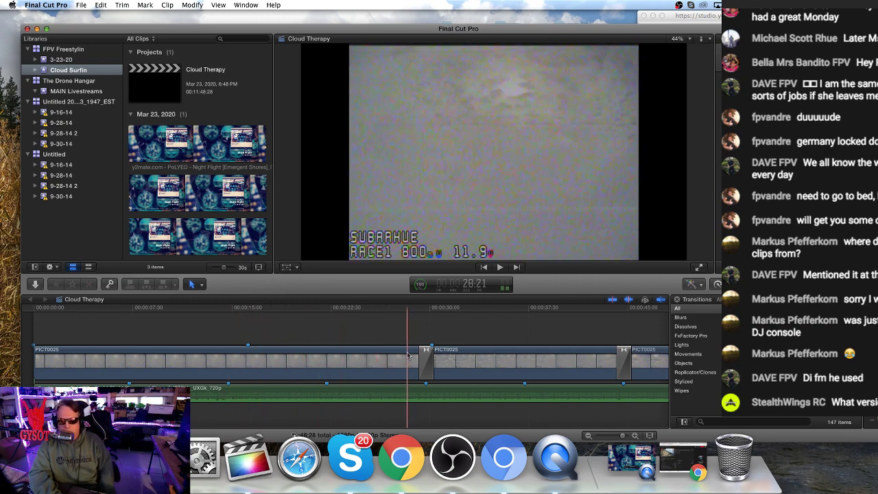
Play the timeline from about 28 seconds through both cross dissolves to review the transitions against the music
{"action": "key", "text": "space"}
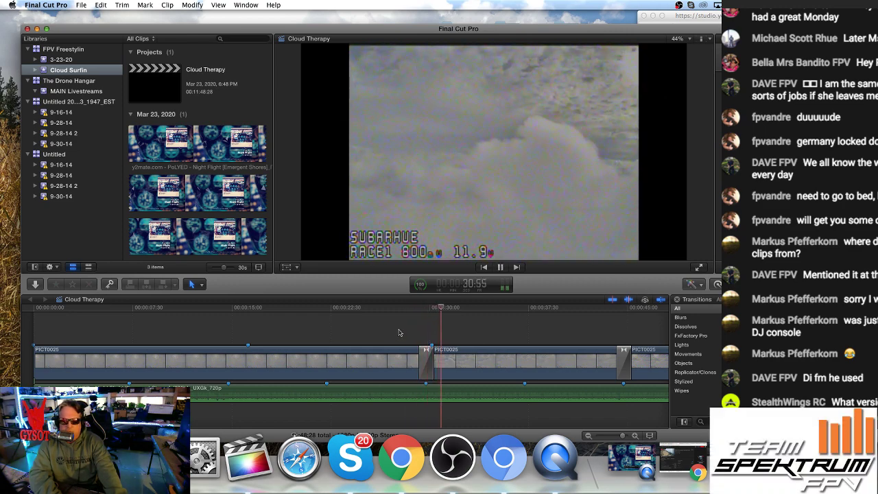
{"action": "scroll", "coordinate": [404, 332], "scroll_direction": "right", "scroll_amount": 3}
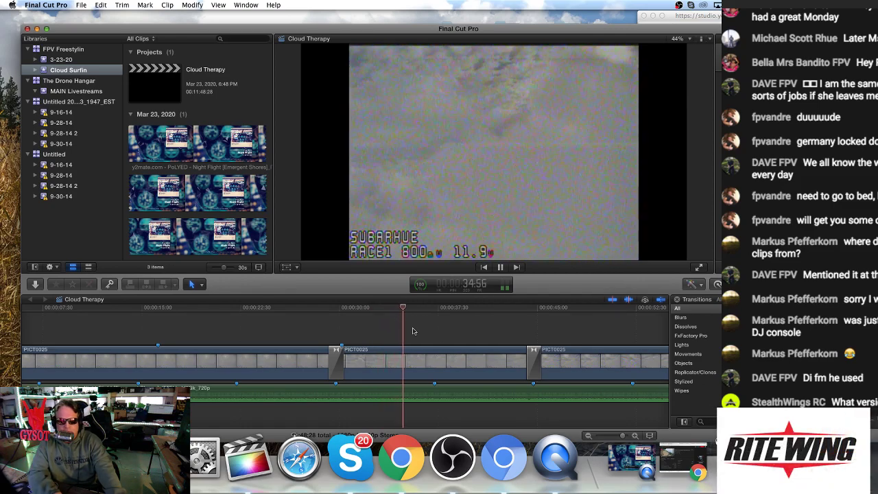
{"action": "left_click", "coordinate": [510, 308]}
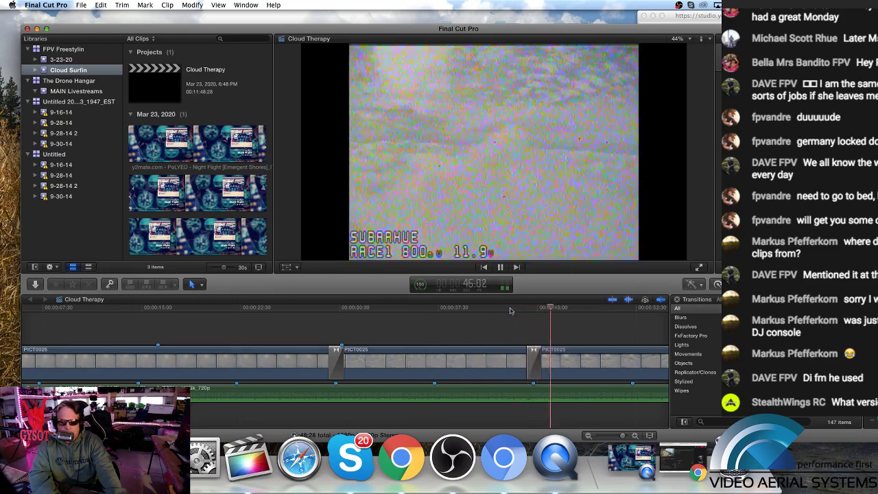
{"action": "left_click", "coordinate": [517, 310]}
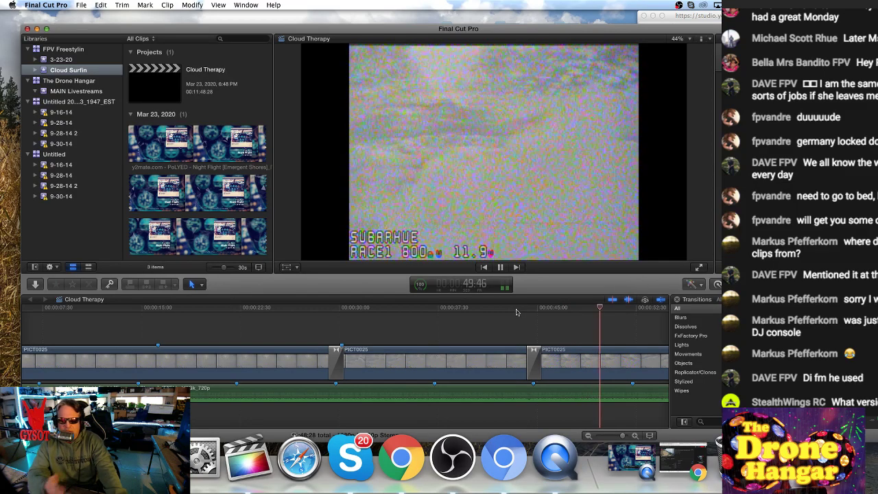
{"action": "key", "text": "space"}
{"action": "scroll", "coordinate": [497, 329], "scroll_direction": "left", "scroll_amount": 1}
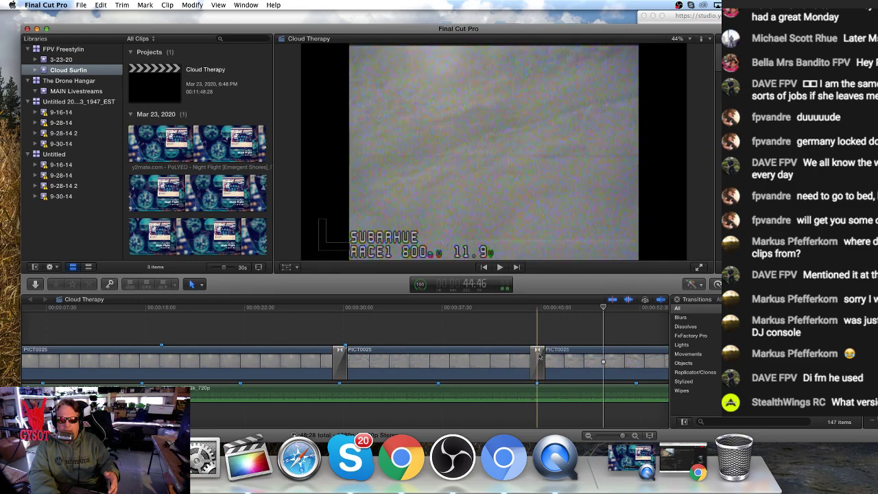
Replay the cross dissolve between the second and third clips several times, checking how it lands on the beat marker
{"action": "left_click", "coordinate": [506, 312]}
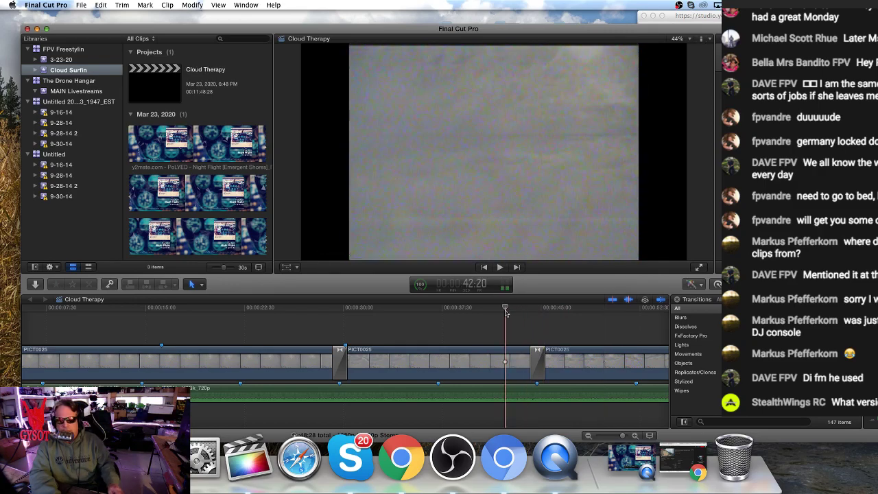
{"action": "key", "text": "space"}
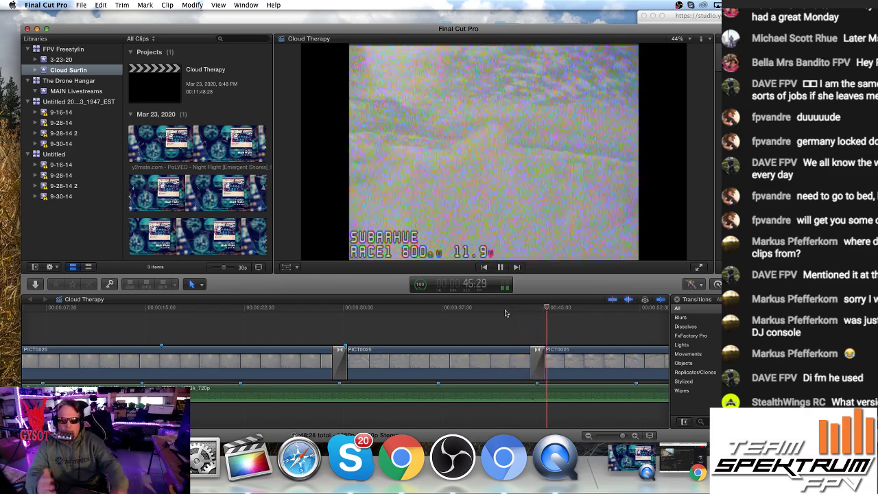
{"action": "key", "text": "space"}
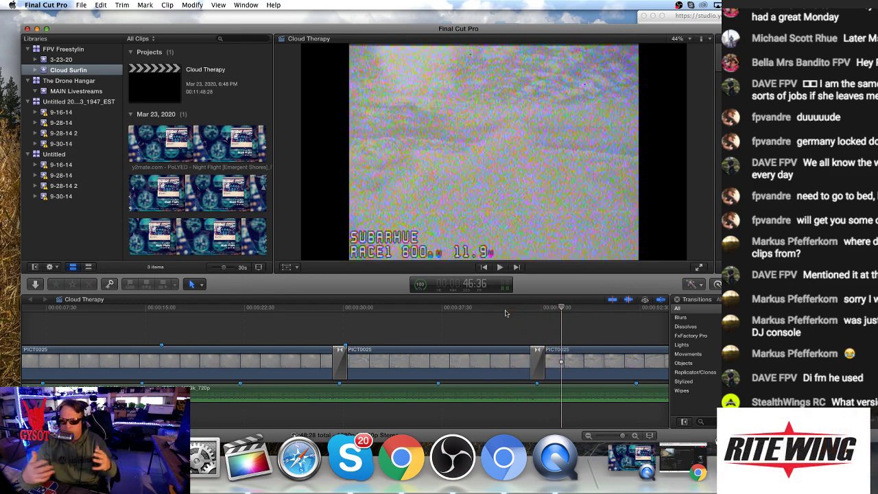
{"action": "left_click", "coordinate": [505, 312]}
{"action": "key", "text": "space"}
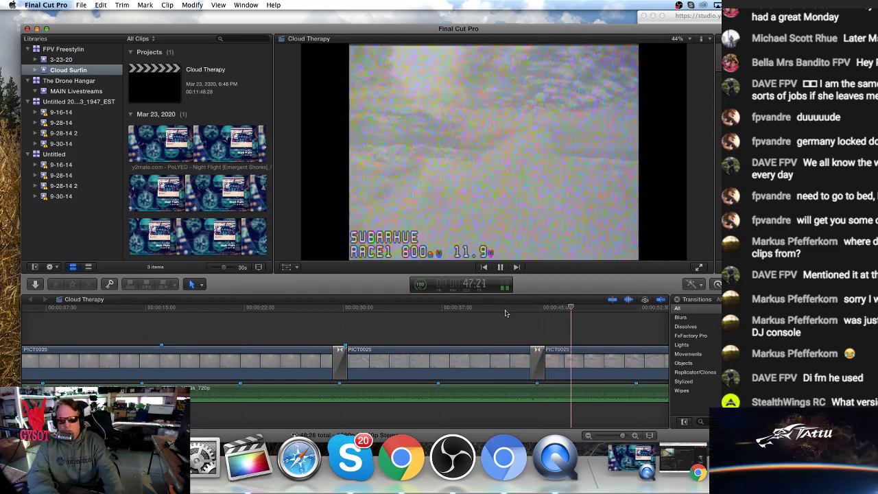
{"action": "key", "text": "space"}
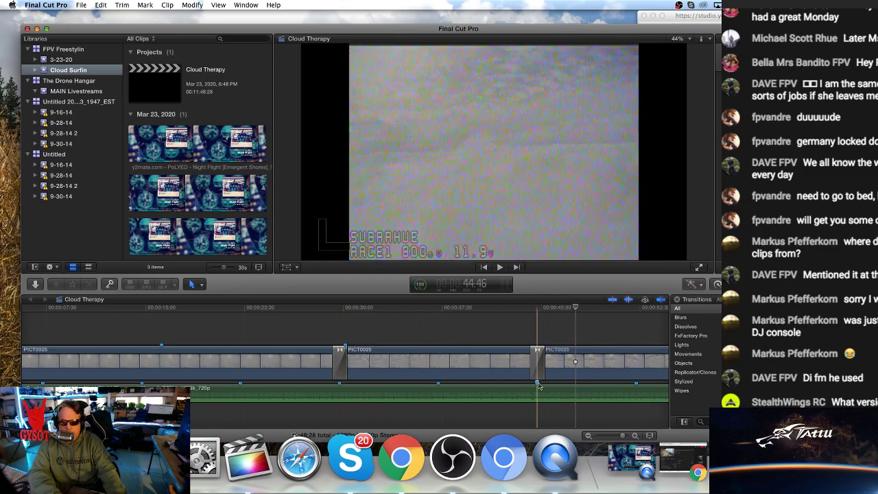
{"action": "left_click", "coordinate": [532, 310]}
{"action": "key", "text": "space"}
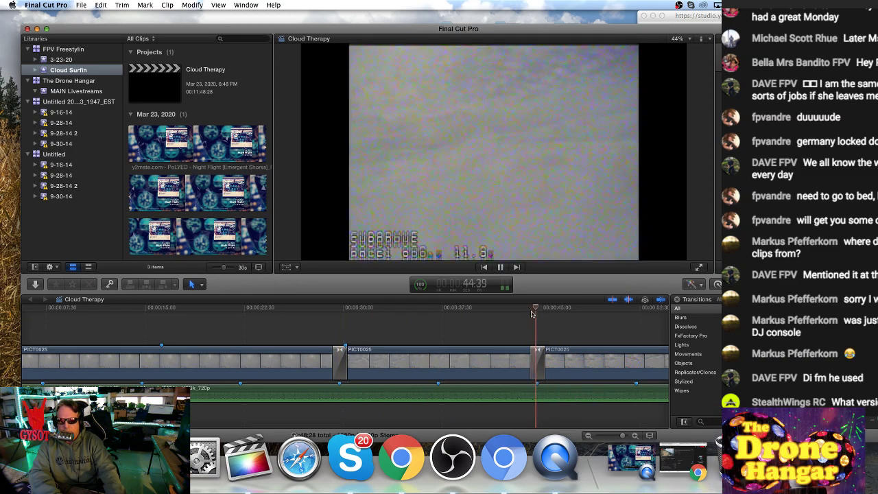
{"action": "key", "text": "space"}
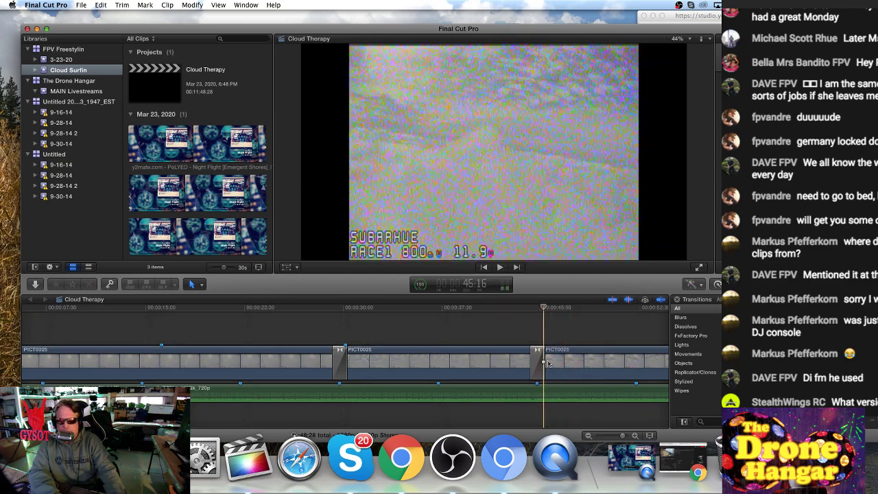
Replace the cross dissolve between the second and third clips with an arrow-shaped transition and play it twice
{"action": "left_click_drag", "start_coordinate": [546, 363], "coordinate": [537, 364]}
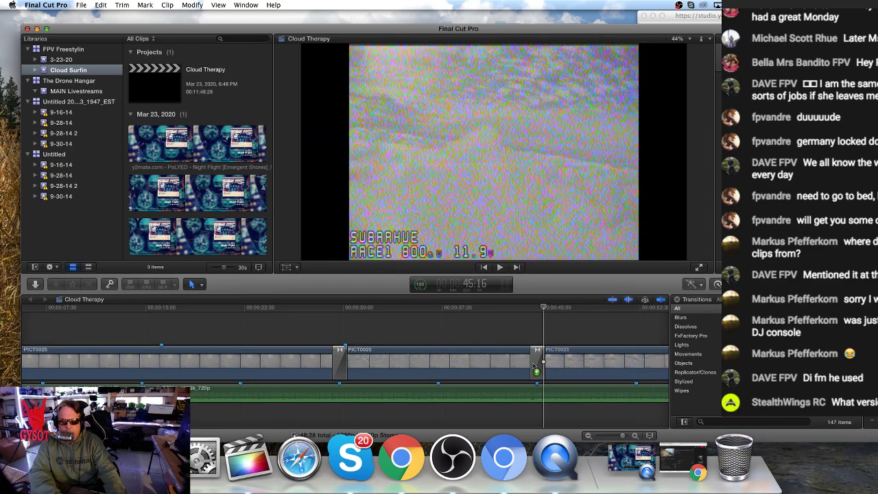
{"action": "left_click", "coordinate": [516, 313]}
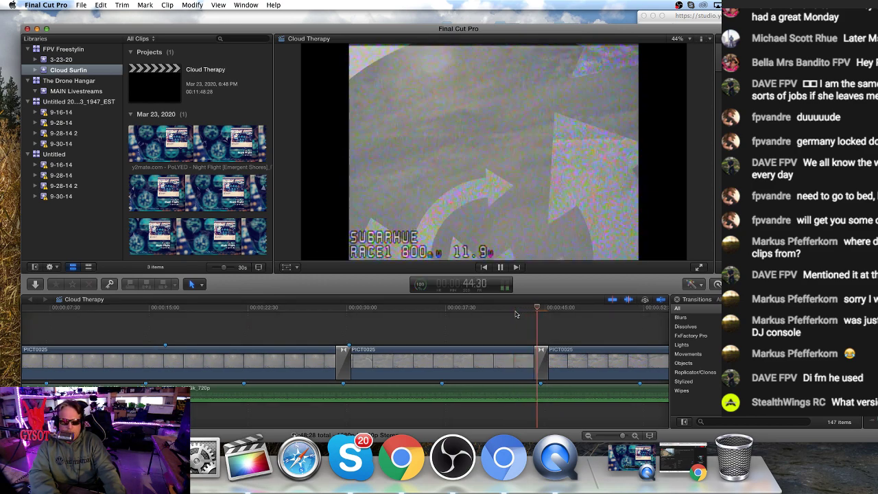
{"action": "key", "text": "space"}
{"action": "left_click", "coordinate": [516, 313]}
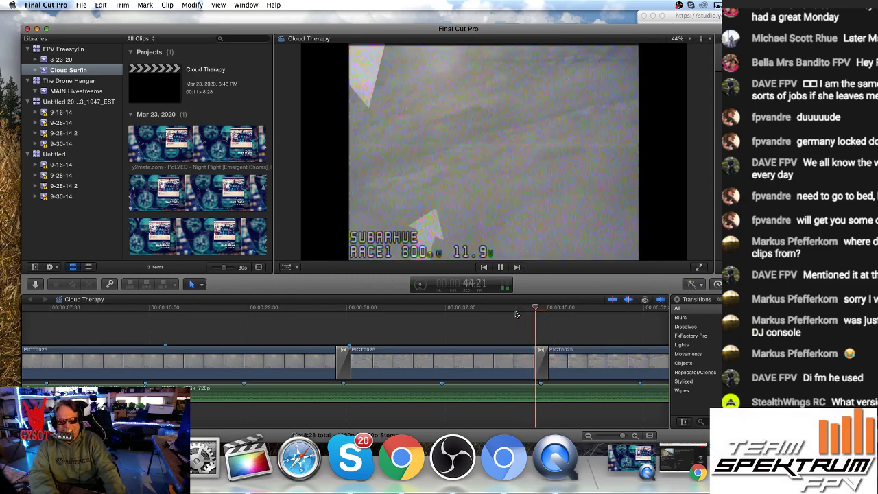
{"action": "key", "text": "space"}
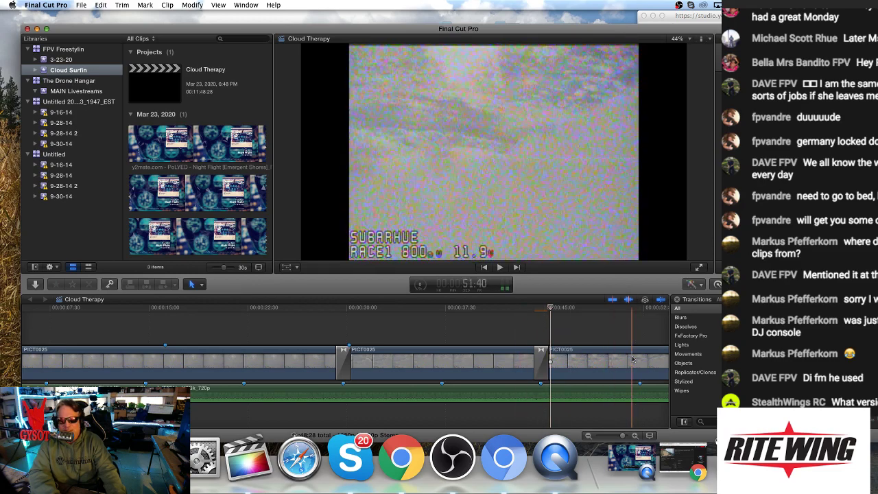
Swap the arrow transition between the second and third clips for a nested-rectangles transition and preview it
{"action": "left_click_drag", "start_coordinate": [754, 322], "coordinate": [541, 365]}
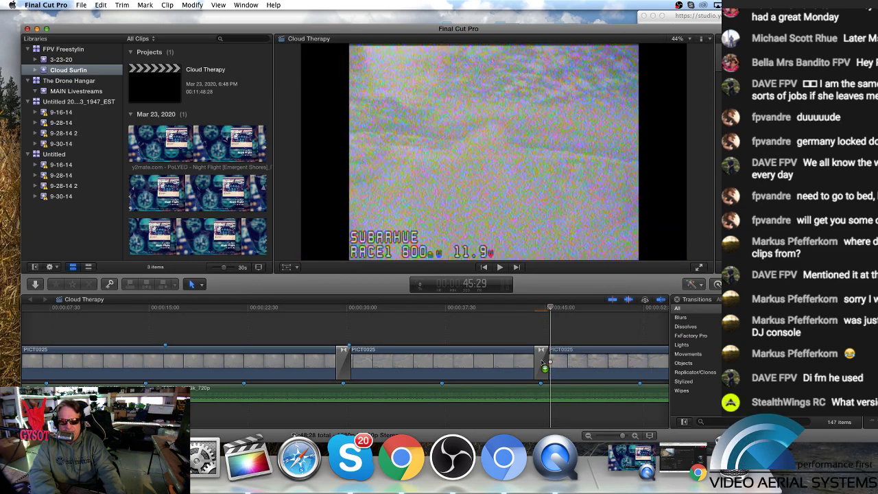
{"action": "left_click", "coordinate": [531, 310]}
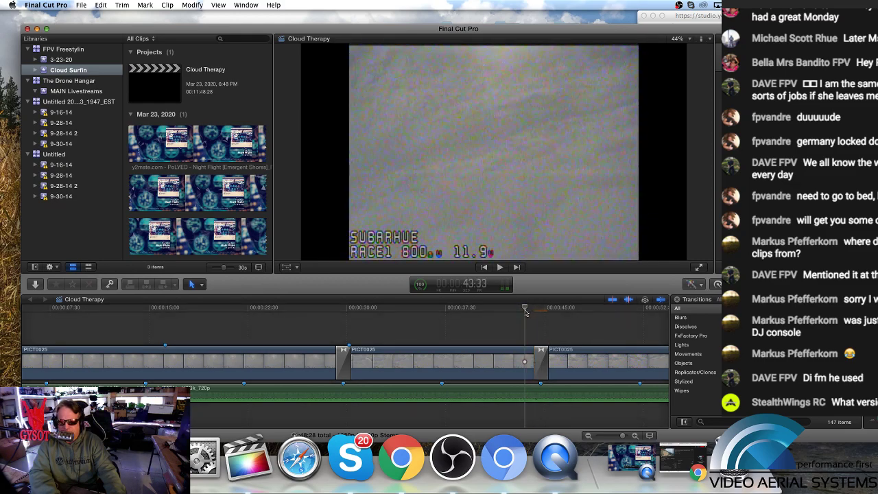
{"action": "key", "text": "space"}
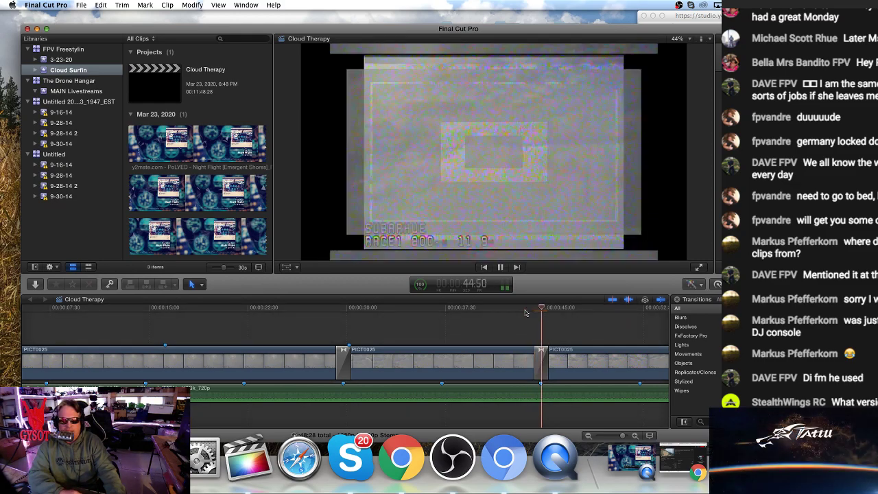
{"action": "key", "text": "space"}
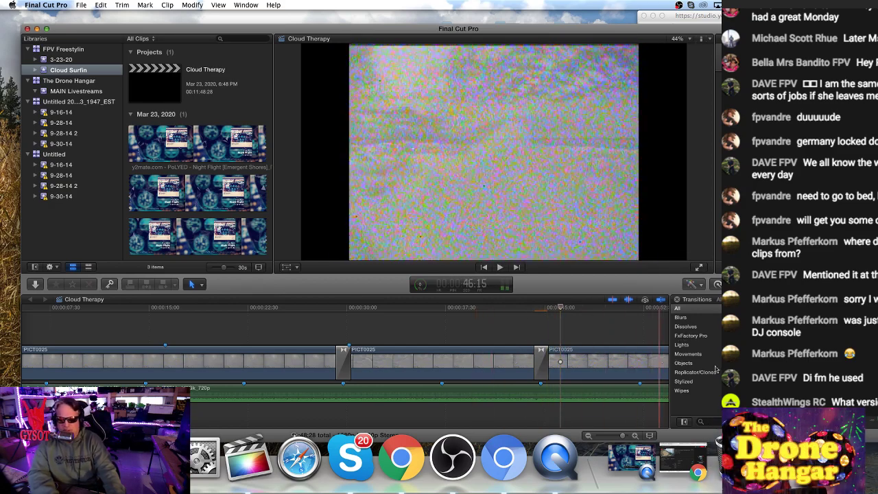
Try another transition in place of the nested-rectangles one and play across the cut
{"action": "left_click_drag", "start_coordinate": [541, 356], "coordinate": [541, 356]}
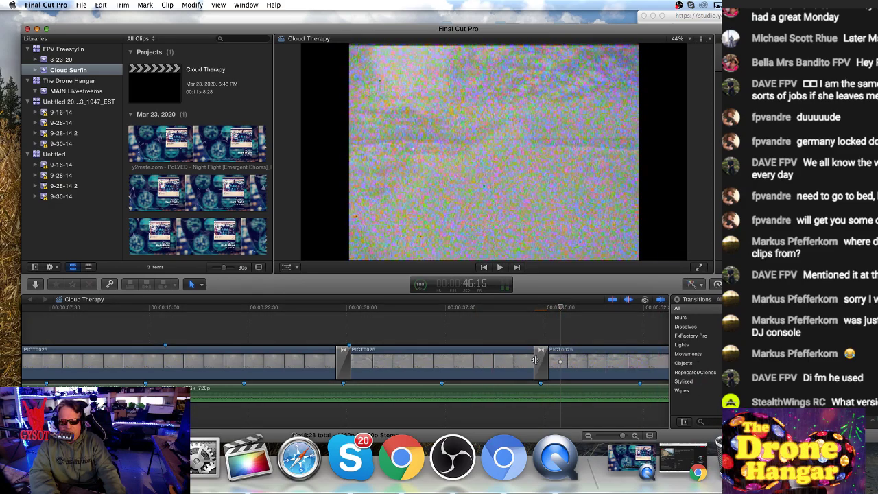
{"action": "left_click", "coordinate": [521, 308]}
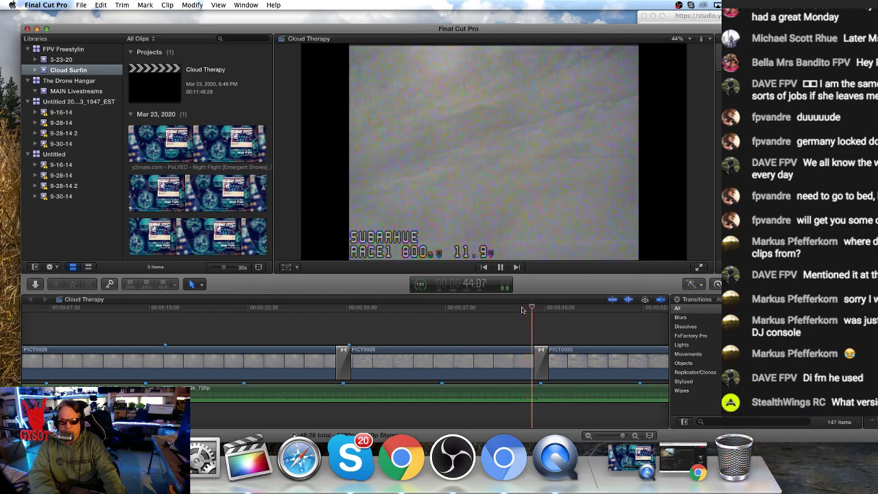
{"action": "key", "text": "space"}
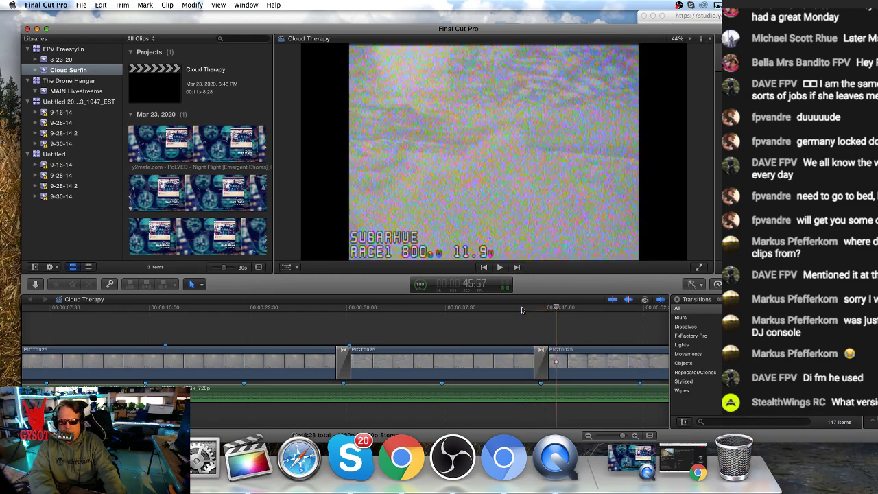
Apply one more replacement transition between the second and third clips and play it back
{"action": "left_click_drag", "start_coordinate": [744, 348], "coordinate": [540, 364]}
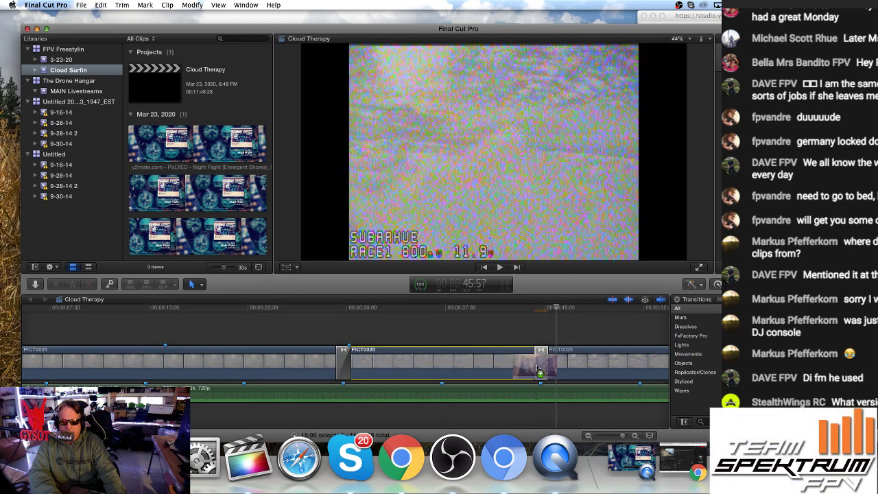
{"action": "key", "text": "space"}
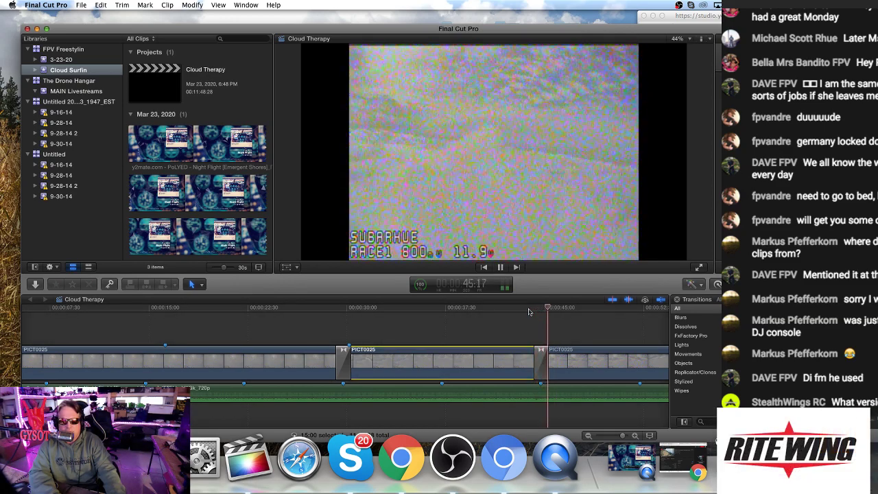
{"action": "left_click", "coordinate": [528, 310]}
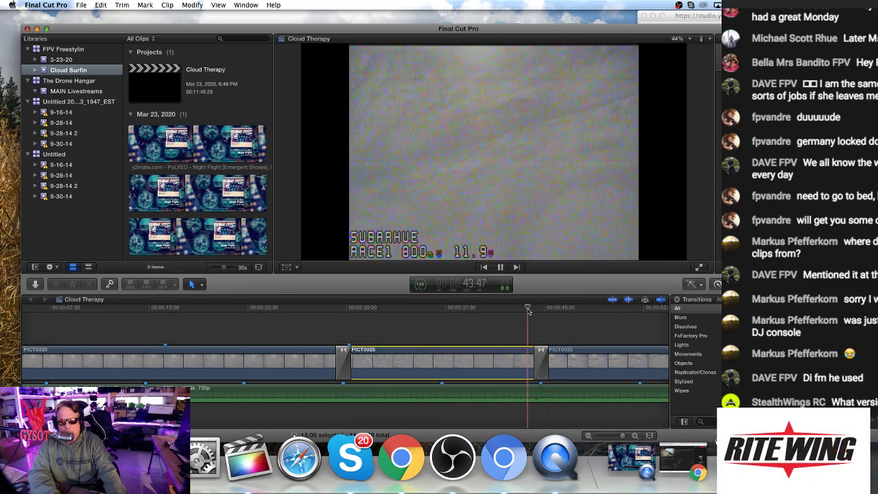
Play through the cross dissolve between the first and second clips again to review it
{"action": "left_click", "coordinate": [323, 310]}
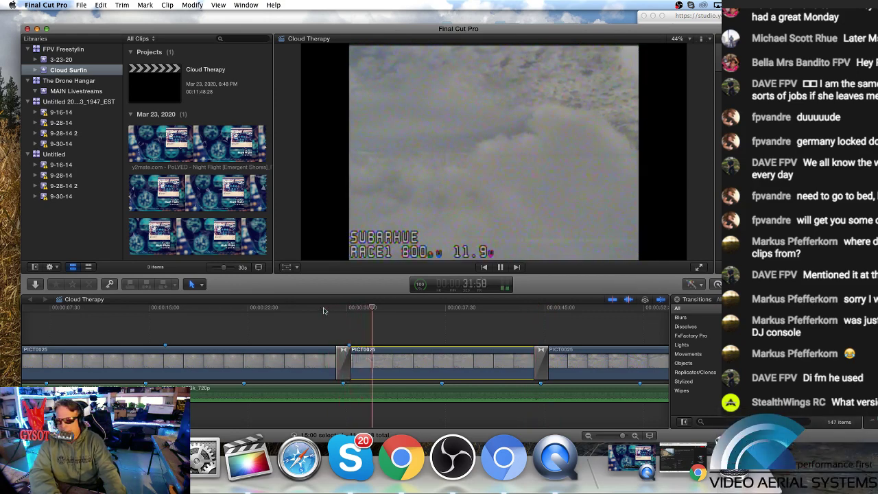
{"action": "left_click", "coordinate": [324, 310]}
{"action": "scroll", "coordinate": [323, 331], "scroll_direction": "right", "scroll_amount": 2}
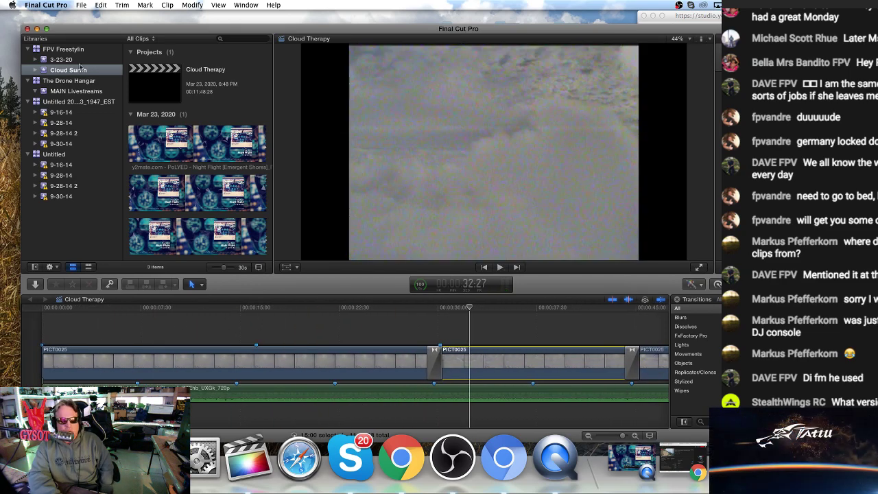
Place the team-logo image above the start of the first clip, and uncover its source file team-logo.png on the desktop
{"action": "left_click", "coordinate": [43, 310]}
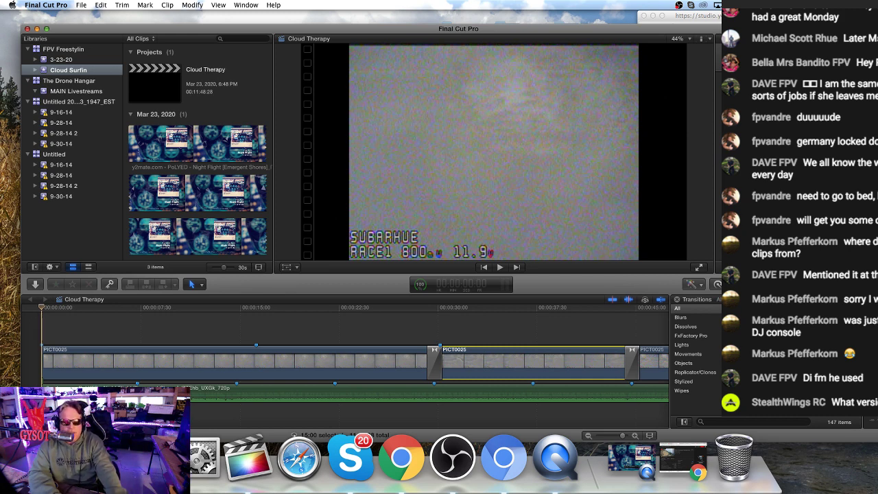
{"action": "left_click_drag", "start_coordinate": [877, 323], "coordinate": [68, 327]}
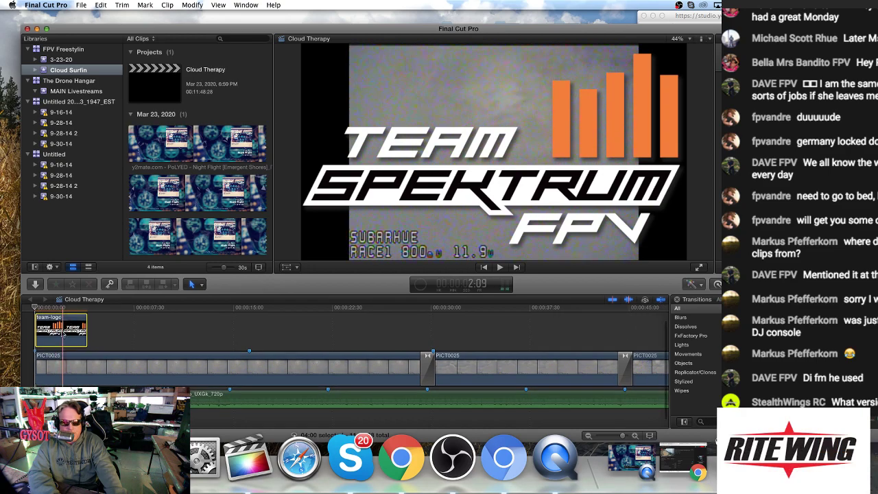
{"action": "left_click_drag", "start_coordinate": [77, 36], "coordinate": [207, 32]}
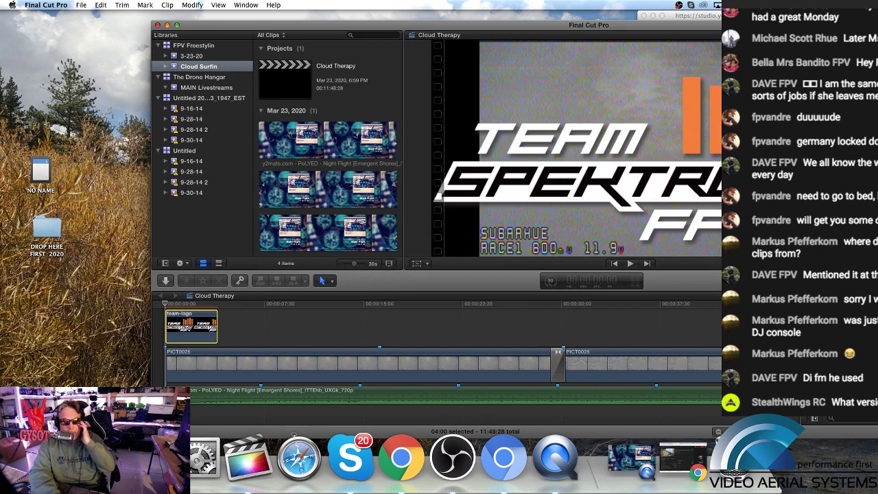
{"action": "left_click_drag", "start_coordinate": [42, 374], "coordinate": [50, 312]}
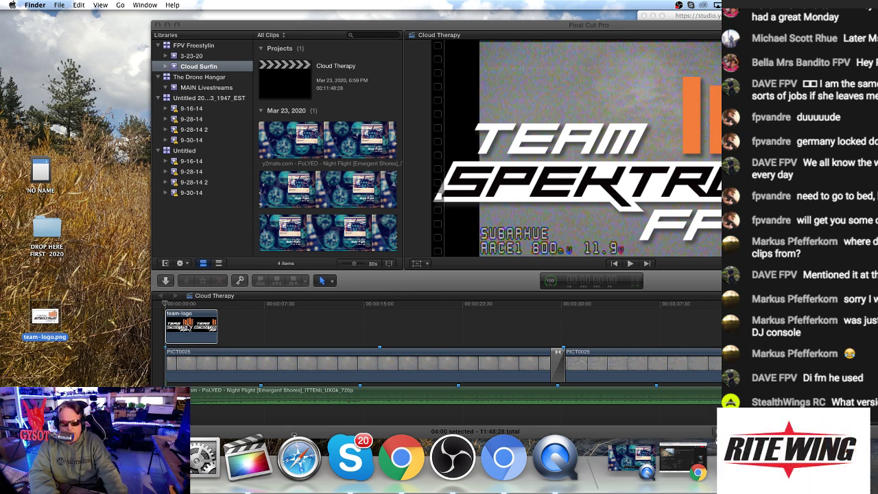
Preview the logo from the timeline start and move it into the primary storyline ahead of the first PICT0025 clip
{"action": "left_click", "coordinate": [173, 307]}
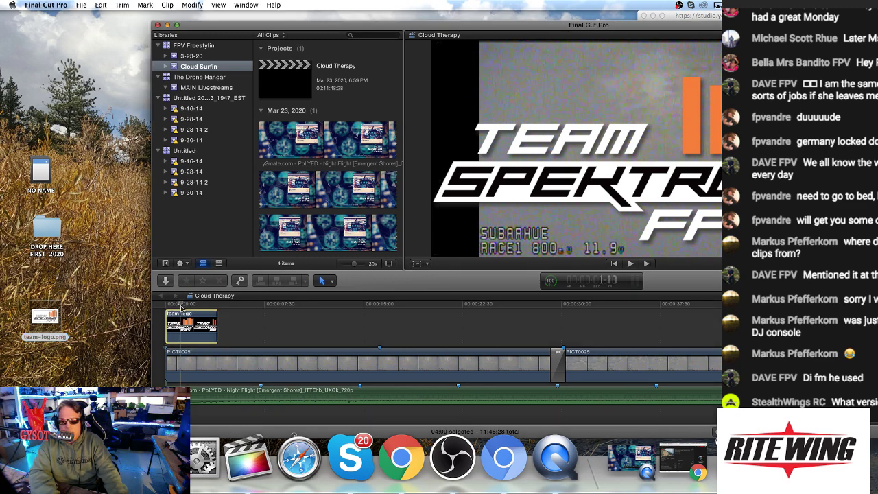
{"action": "key", "text": "Home"}
{"action": "key", "text": "space"}
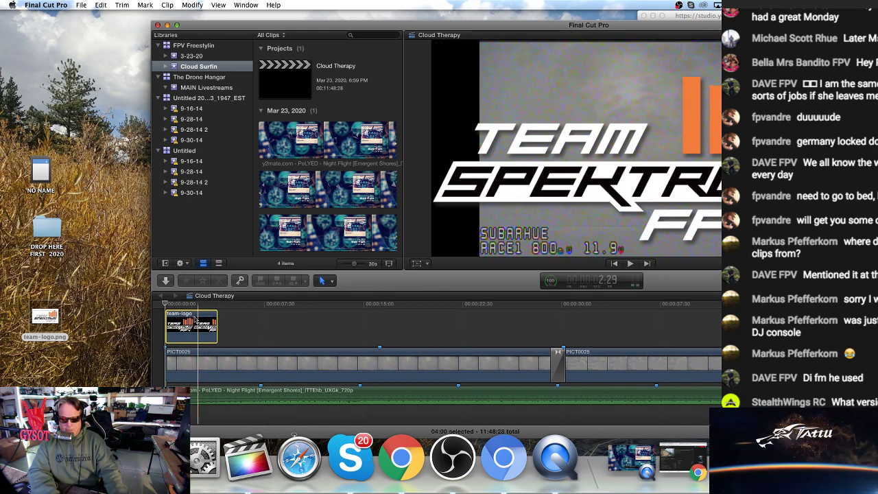
{"action": "left_click_drag", "start_coordinate": [201, 317], "coordinate": [195, 362]}
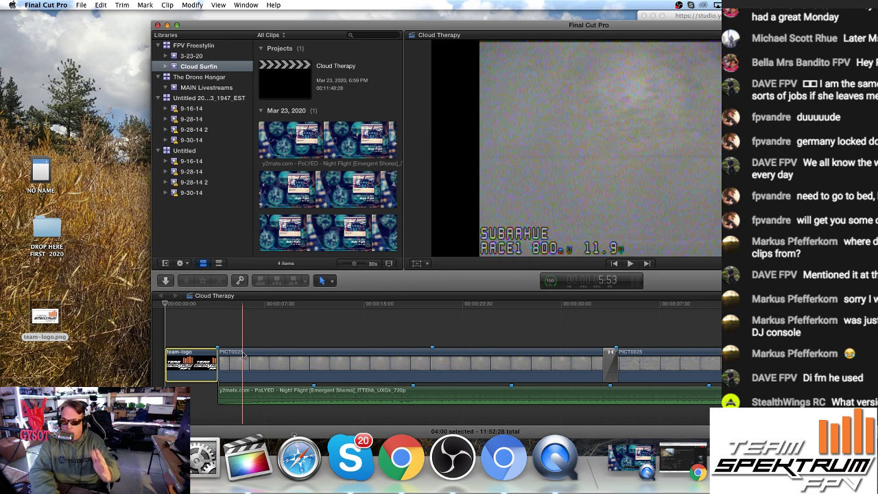
Try moving the music earlier in the timeline, and return its beginning to the start of the first PICT0025 clip
{"action": "left_click", "coordinate": [214, 400]}
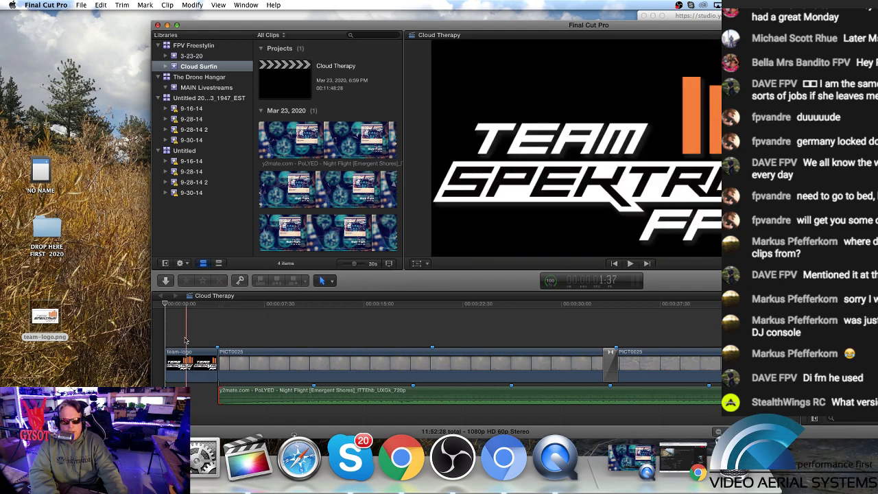
{"action": "key", "text": "space"}
{"action": "key", "text": "c"}
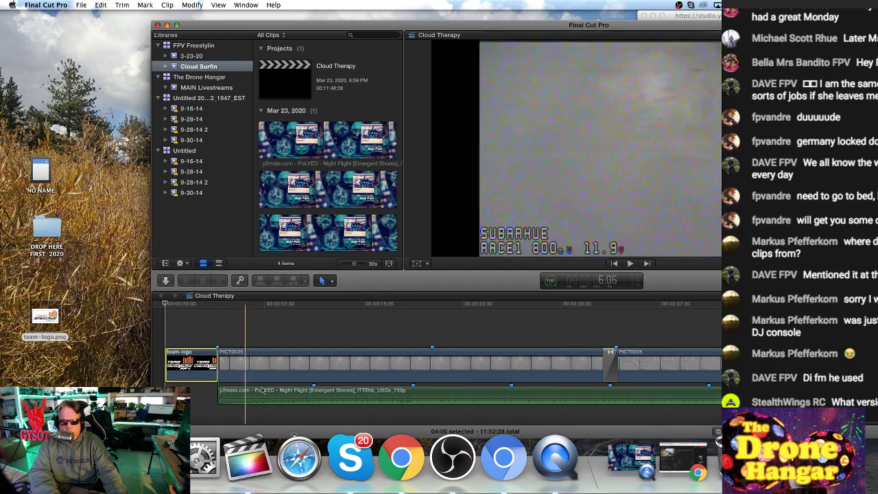
{"action": "left_click_drag", "start_coordinate": [291, 389], "coordinate": [233, 393]}
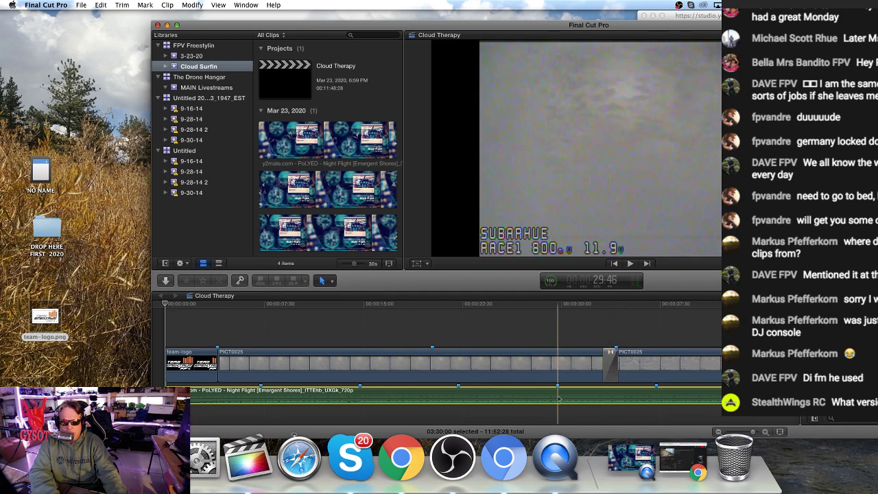
{"action": "left_click_drag", "start_coordinate": [213, 391], "coordinate": [275, 391]}
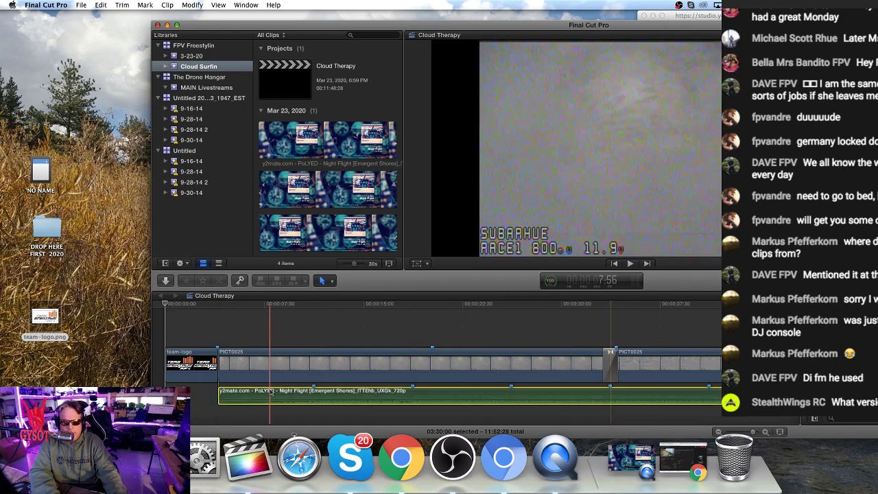
Play the team-logo opening from the timeline start to judge where it should end
{"action": "left_click", "coordinate": [180, 315]}
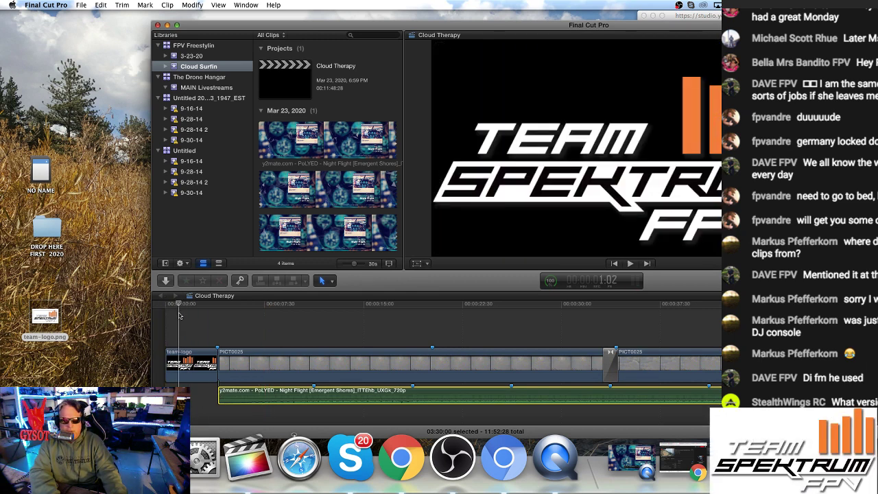
{"action": "left_click", "coordinate": [191, 360]}
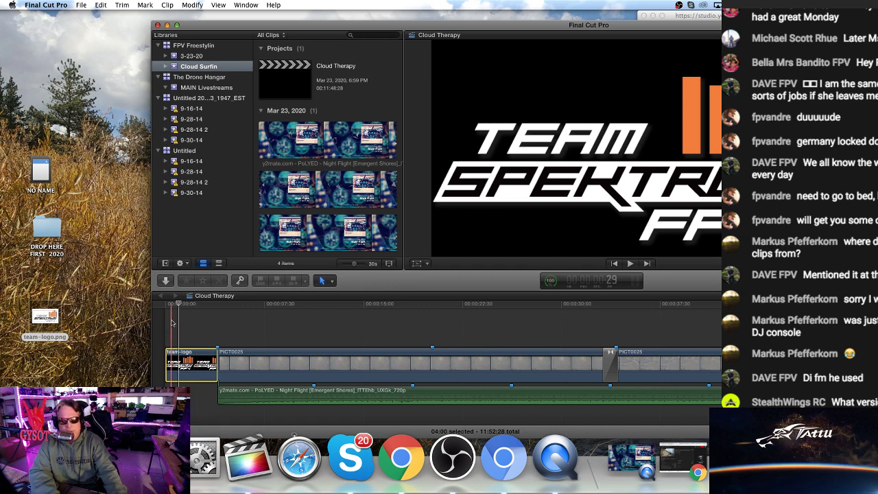
{"action": "key", "text": "space"}
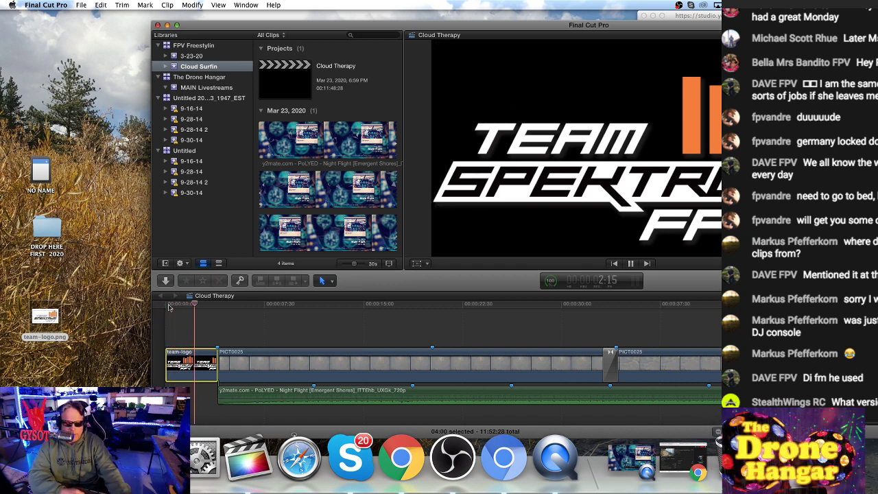
{"action": "key", "text": "space"}
{"action": "left_click", "coordinate": [179, 306]}
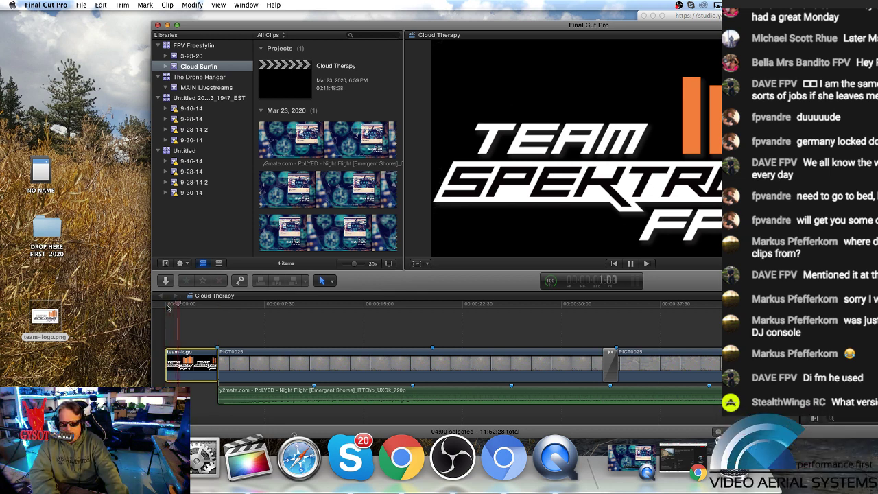
{"action": "key", "text": "space"}
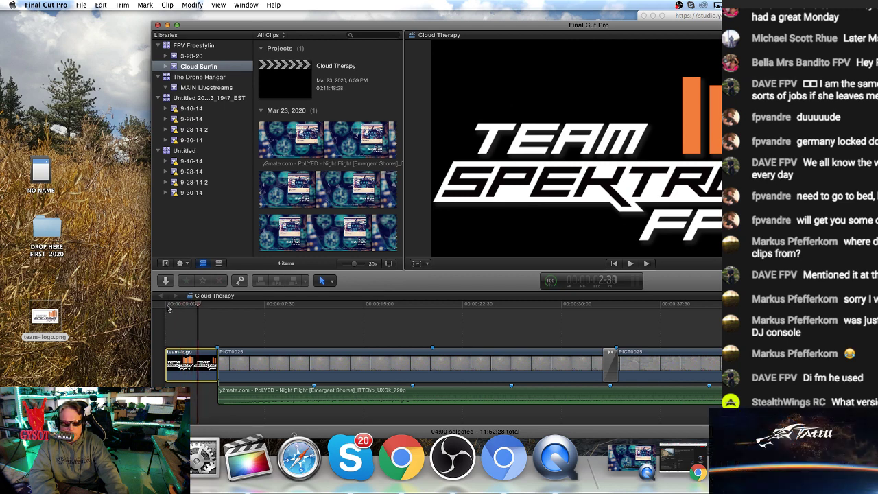
Split the team-logo clip at 2:30, try deleting its second part, and undo that deletion
{"action": "key", "text": "b"}
{"action": "left_click", "coordinate": [198, 362]}
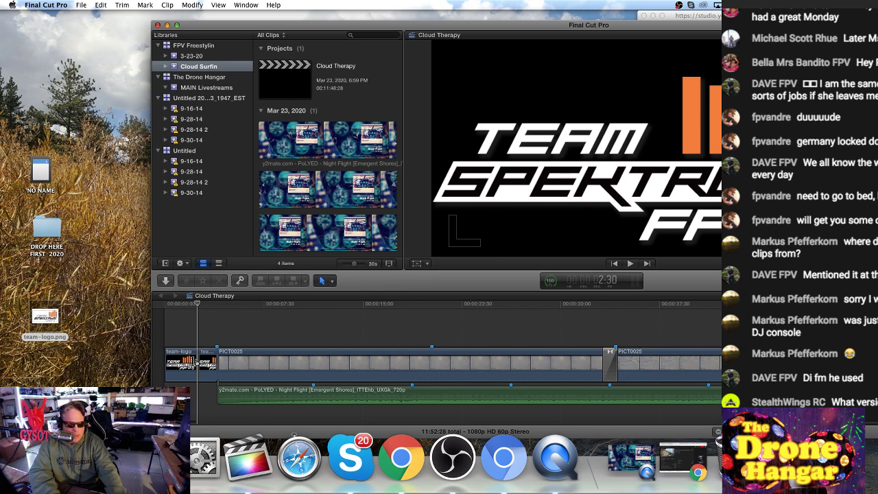
{"action": "key", "text": "a"}
{"action": "left_click", "coordinate": [205, 362]}
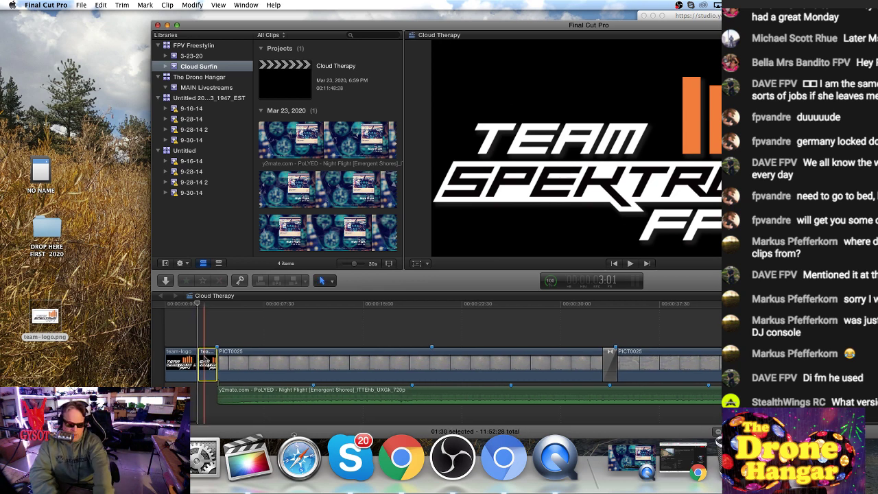
{"action": "key", "text": "Delete"}
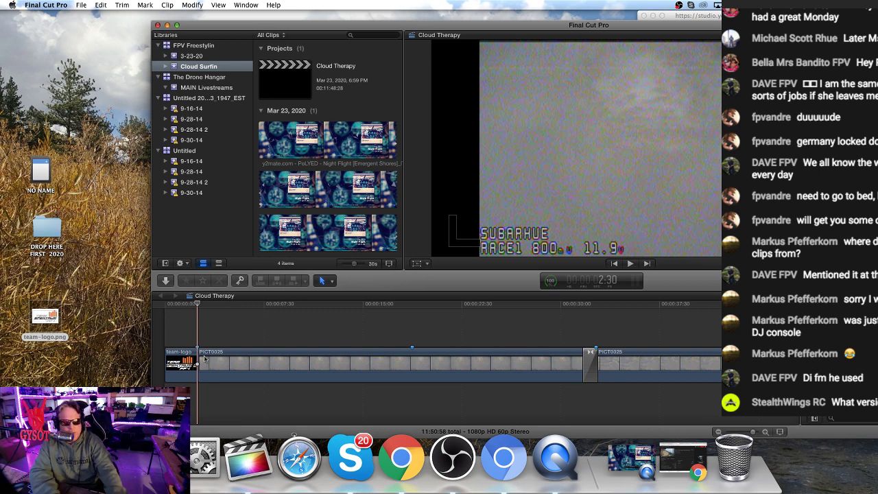
{"action": "key", "text": "super+z"}
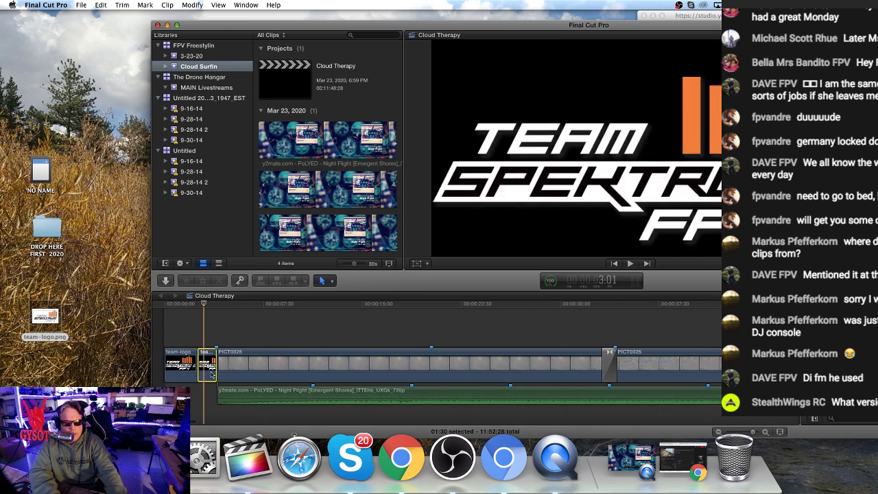
Shift the music slightly into the first PICT0025 clip, delete the second logo piece, and align the music with that clip's start
{"action": "left_click_drag", "start_coordinate": [233, 390], "coordinate": [240, 391]}
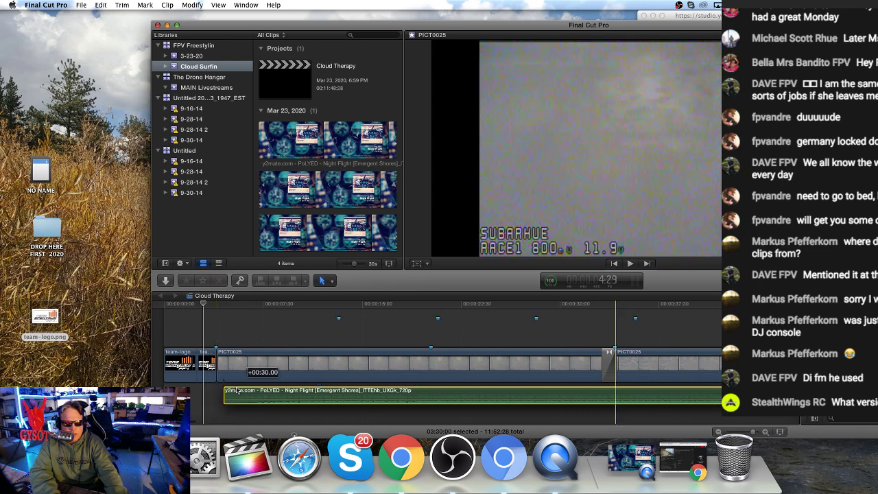
{"action": "left_click", "coordinate": [206, 367]}
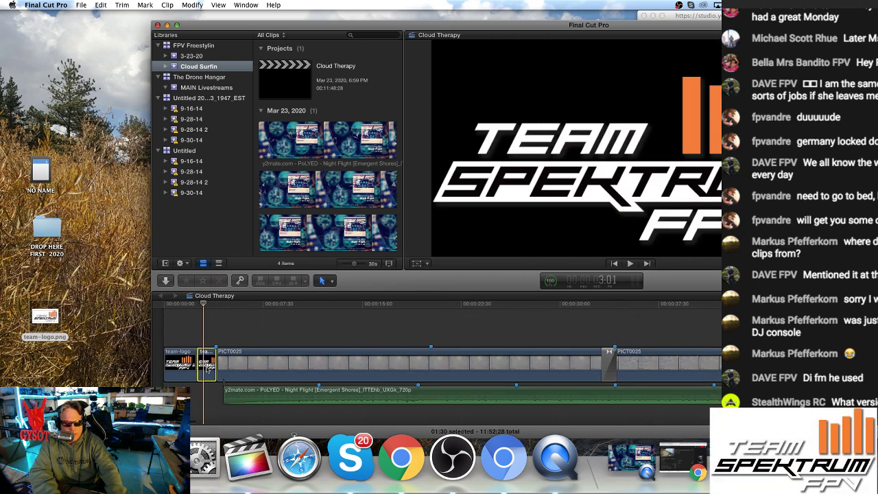
{"action": "key", "text": "Delete"}
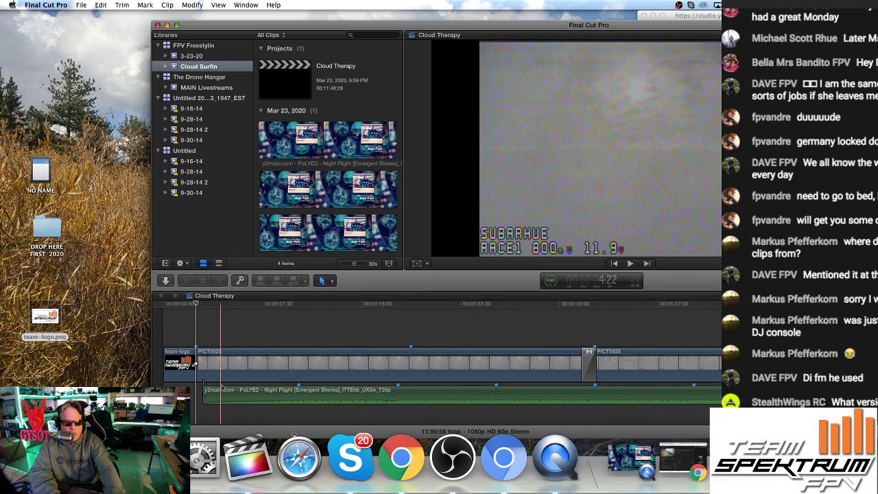
{"action": "left_click", "coordinate": [221, 391]}
{"action": "left_click_drag", "start_coordinate": [221, 391], "coordinate": [218, 391]}
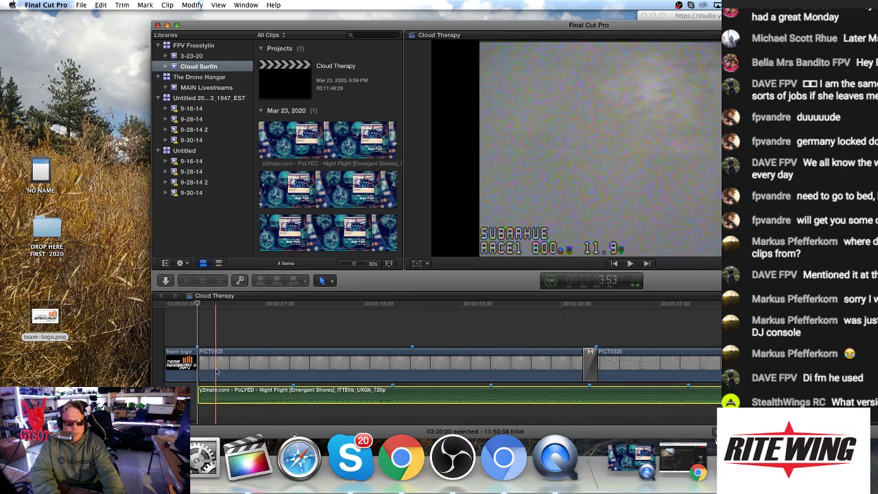
Preview the shortened logo, add a fade-in transition at its start, and play it back
{"action": "left_click", "coordinate": [179, 363]}
{"action": "key", "text": "space"}
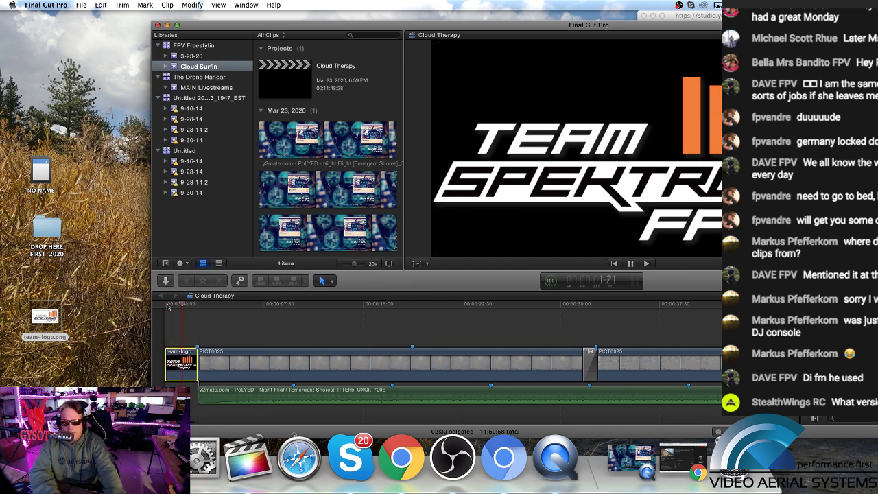
{"action": "mouse_move", "coordinate": [179, 363]}
{"action": "left_mouse_down"}
{"action": "mouse_move", "coordinate": [545, 363]}
{"action": "mouse_move", "coordinate": [157, 375]}
{"action": "mouse_move", "coordinate": [164, 370]}
{"action": "left_mouse_up"}
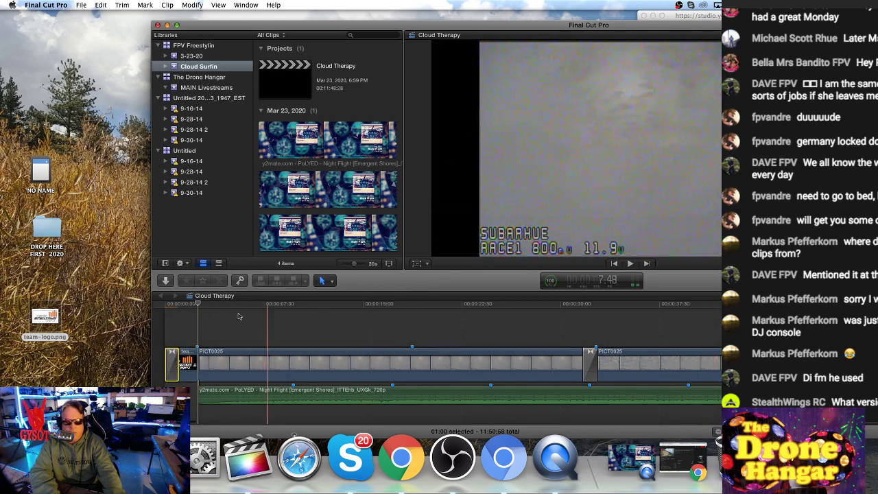
{"action": "key", "text": "space"}
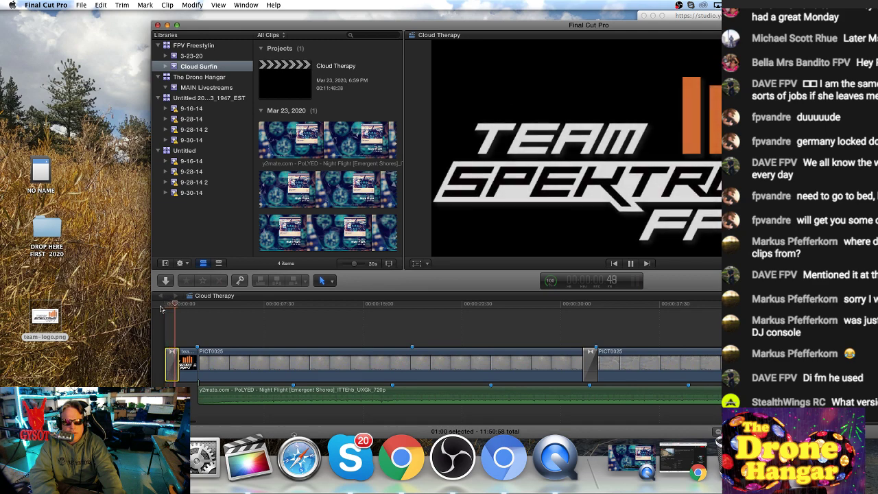
{"action": "key", "text": "space"}
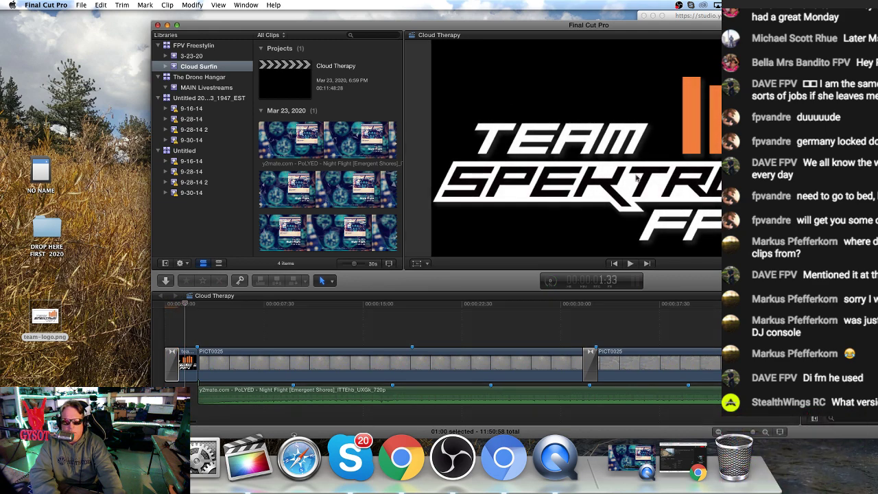
Scale the team logo down around its centre with the Transform tool
{"action": "left_click", "coordinate": [189, 366]}
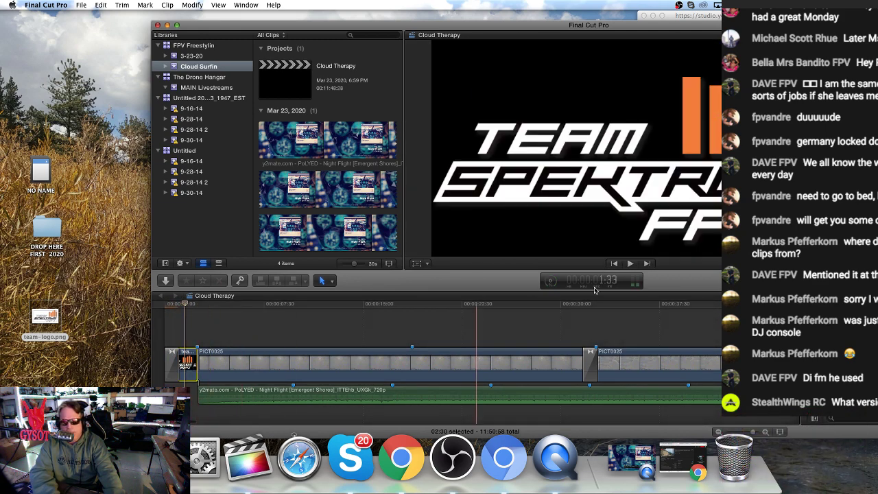
{"action": "left_click", "coordinate": [426, 264]}
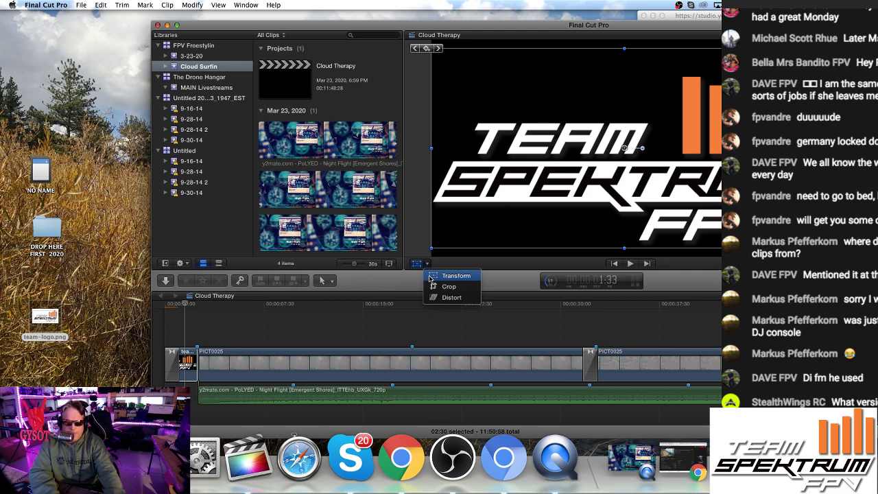
{"action": "double_click", "coordinate": [515, 29]}
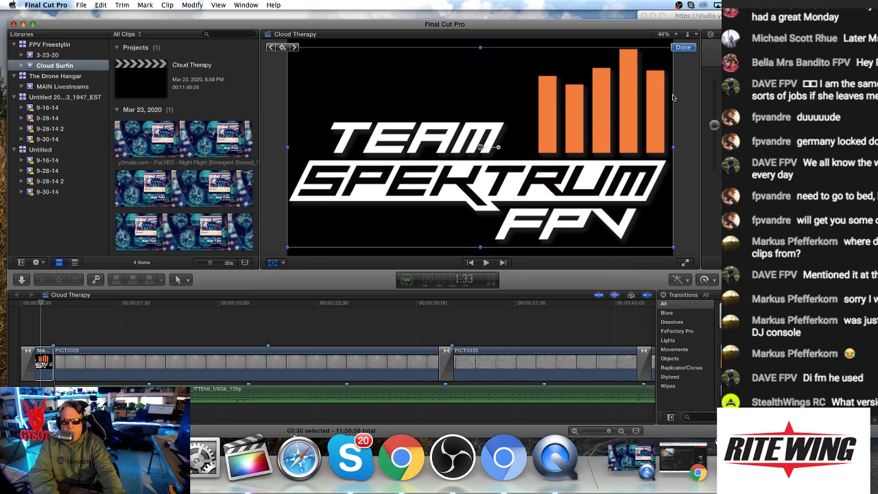
{"action": "left_click_drag", "start_coordinate": [286, 252], "coordinate": [365, 207]}
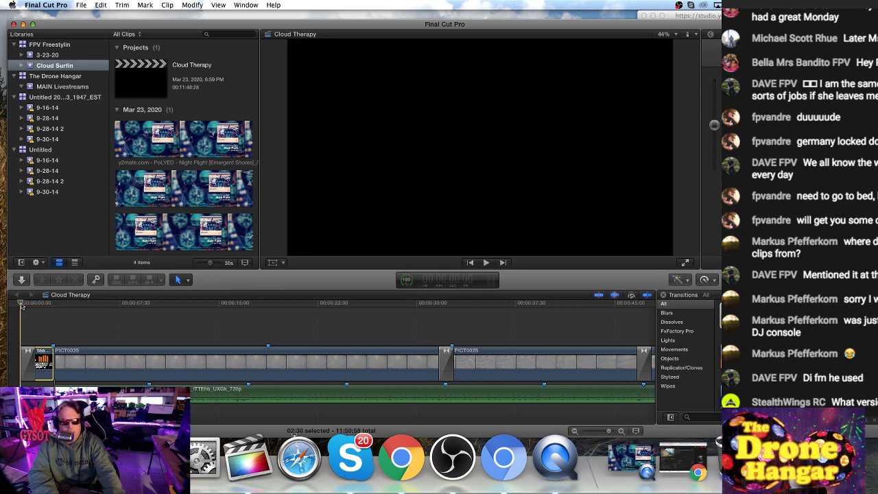
Replay the logo opening, try a dissolve between the logo and the first PICT0025 clip, and undo the recent logo transitions and scaling
{"action": "key", "text": "space"}
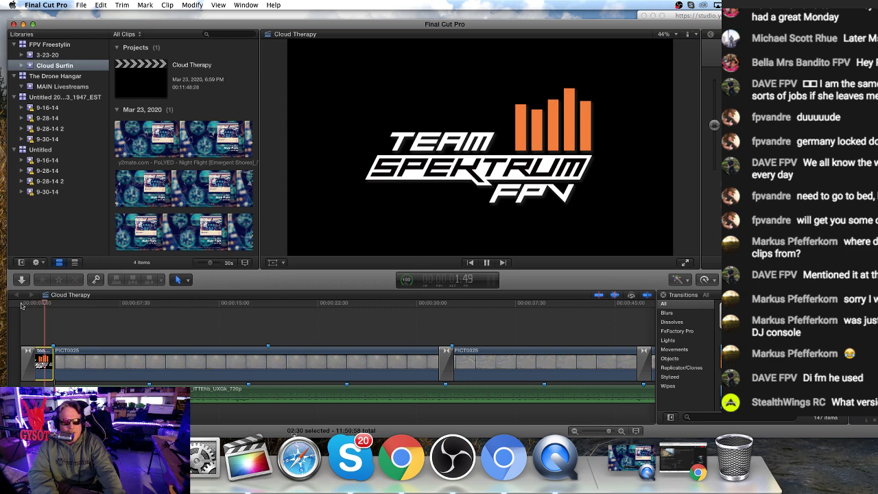
{"action": "left_click", "coordinate": [20, 305]}
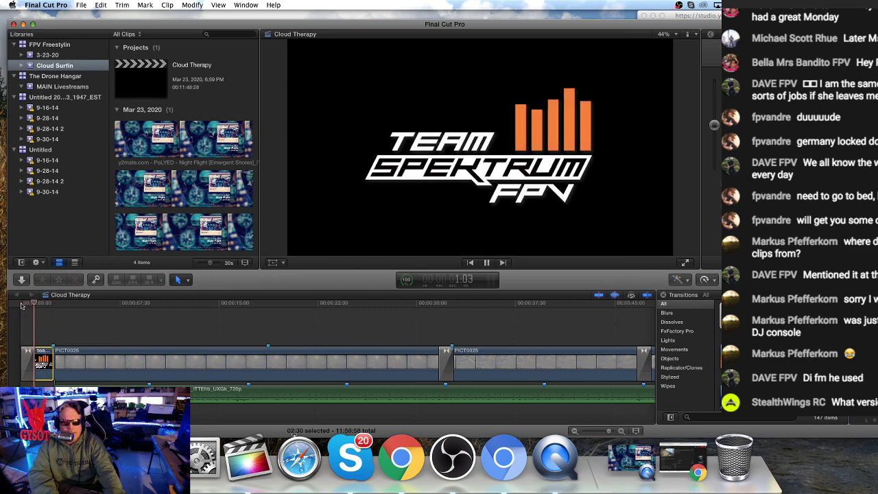
{"action": "left_click", "coordinate": [20, 305]}
{"action": "key", "text": "space"}
{"action": "left_click_drag", "start_coordinate": [754, 357], "coordinate": [53, 355]}
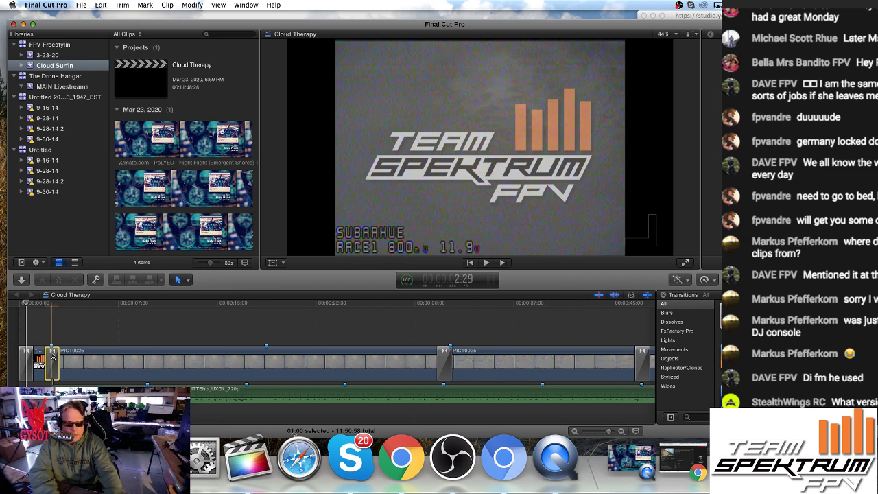
{"action": "key", "text": "super+z"}
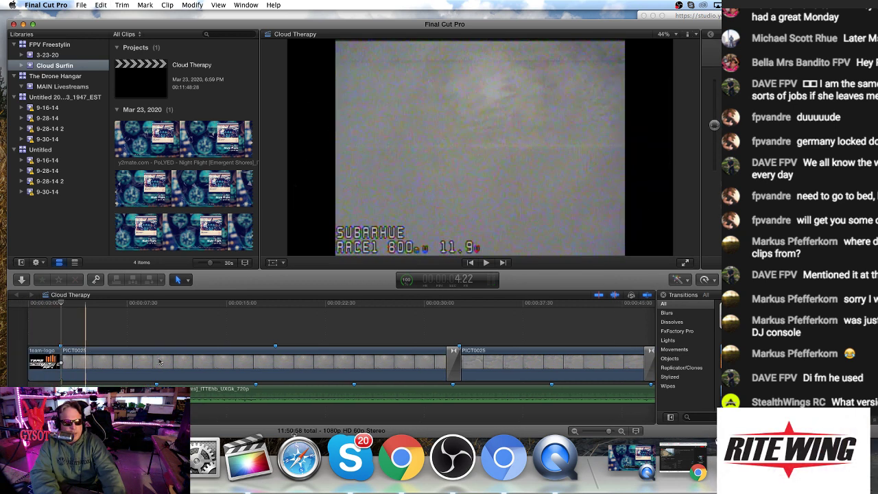
Add a dissolve at the team-logo clip's start, copy it to the cut with the first PICT0025 clip, and preview the opening
{"action": "key", "text": "super+t"}
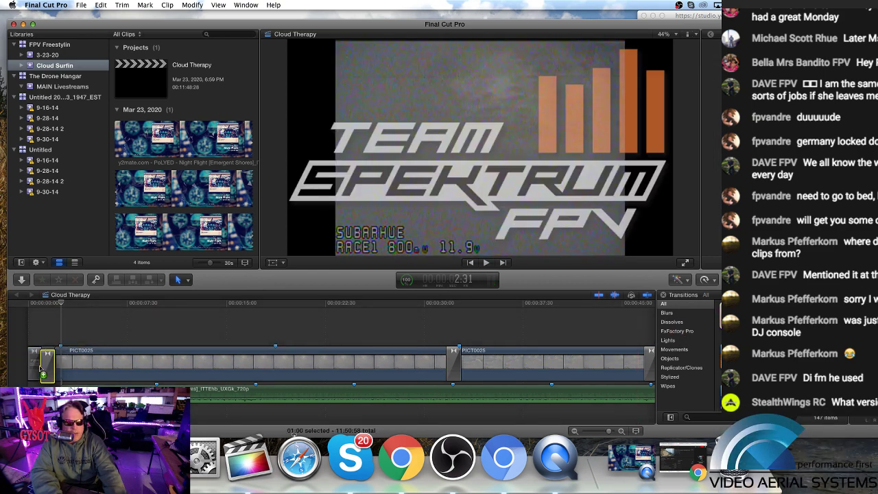
{"action": "left_click", "coordinate": [469, 336]}
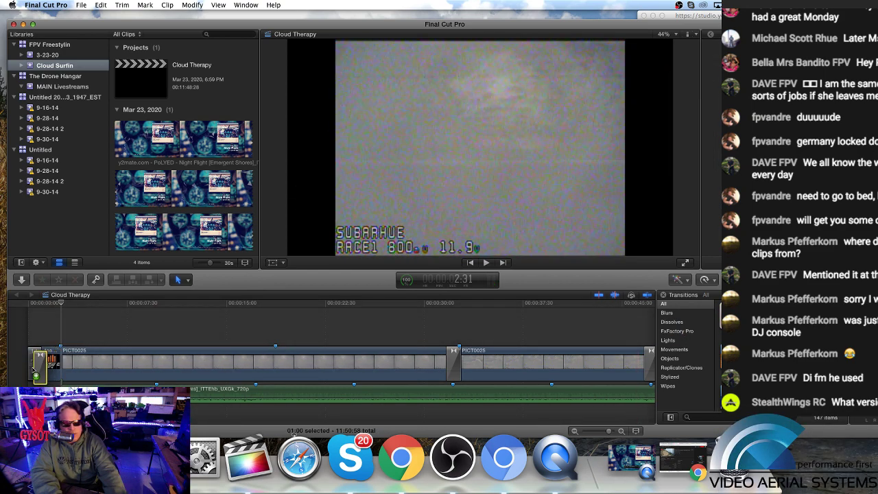
{"action": "left_click_drag", "start_coordinate": [35, 360], "coordinate": [61, 363]}
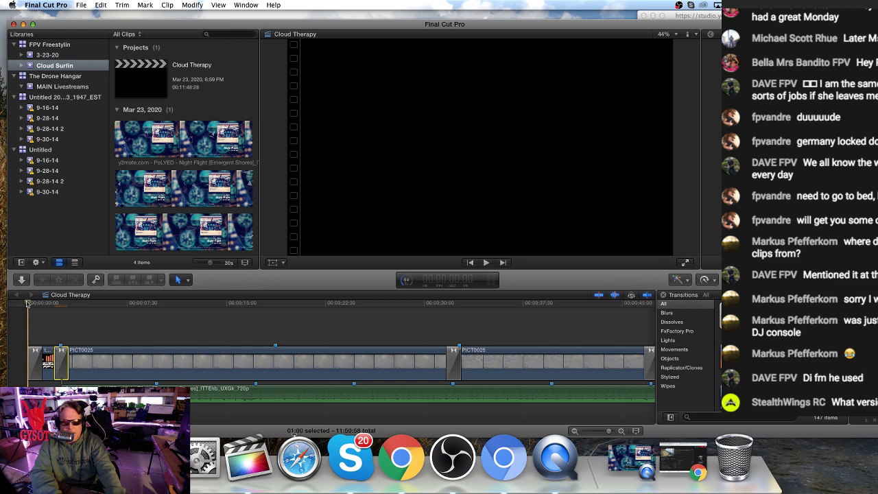
{"action": "key", "text": "space"}
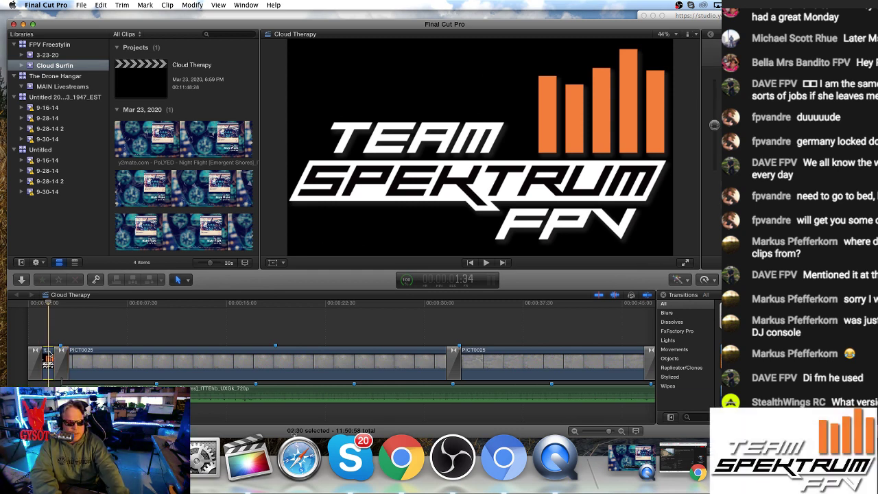
Scale the team logo down around its centre to just over half size with the Transform tool, and preview the opening
{"action": "left_click", "coordinate": [274, 262]}
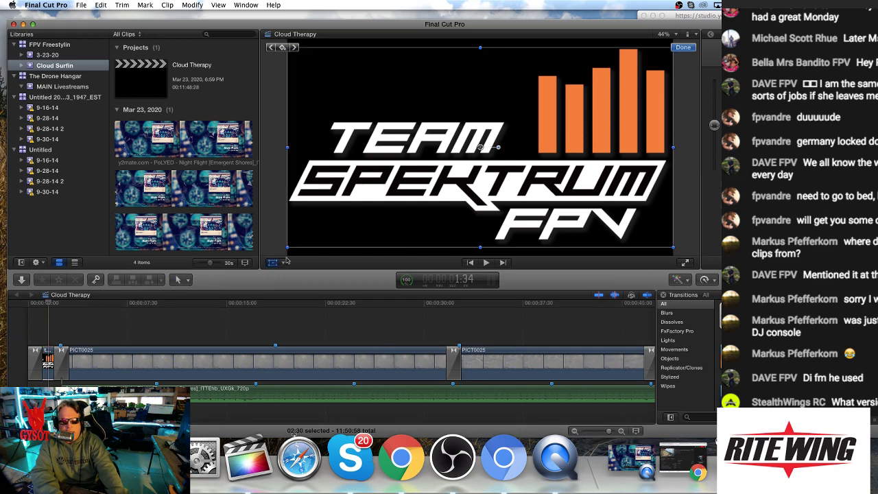
{"action": "left_click_drag", "start_coordinate": [288, 246], "coordinate": [380, 192]}
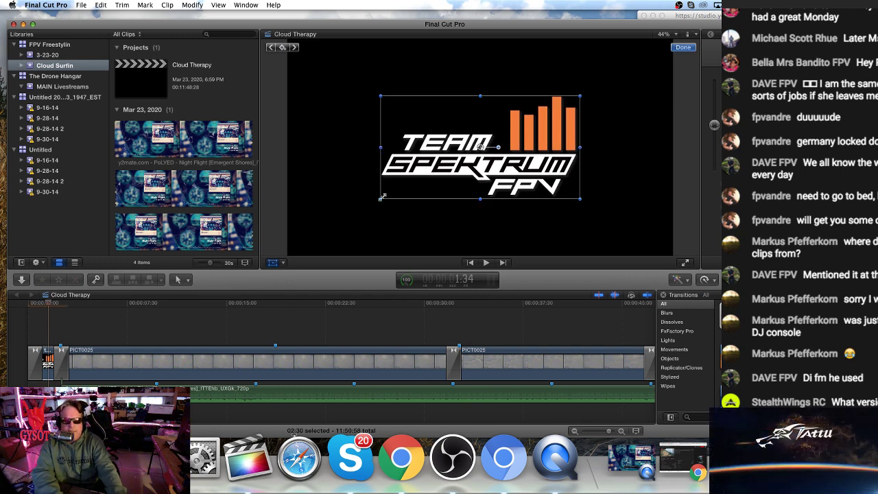
{"action": "left_click_drag", "start_coordinate": [382, 197], "coordinate": [373, 202]}
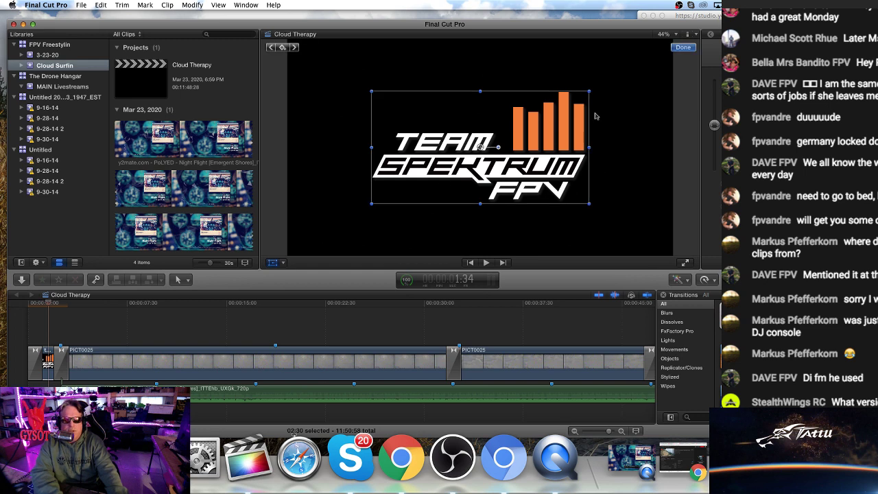
{"action": "left_click", "coordinate": [682, 51]}
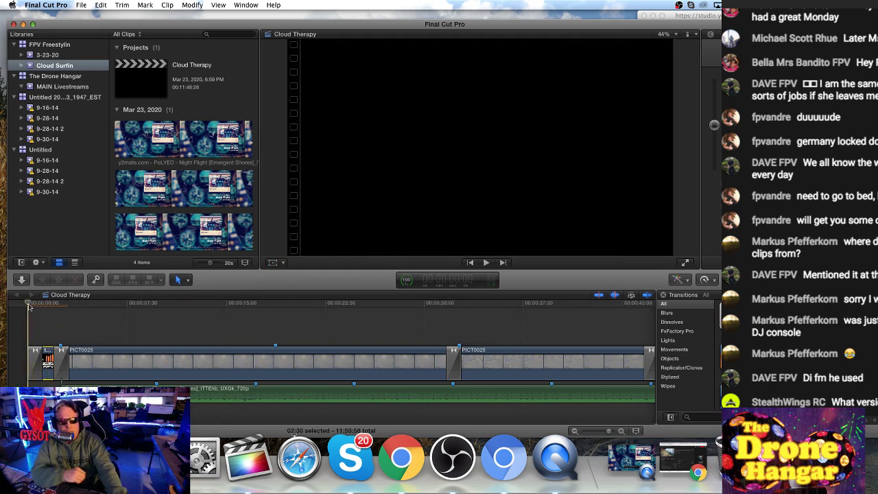
{"action": "key", "text": "space"}
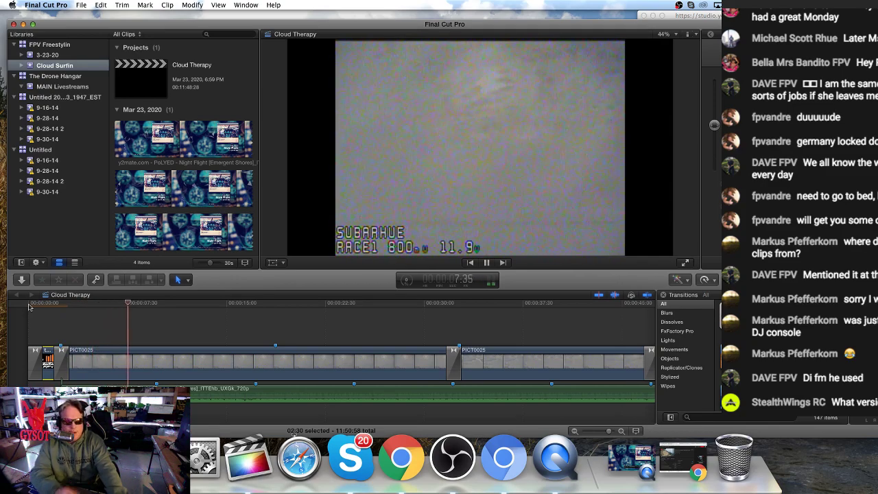
{"action": "key", "text": "space"}
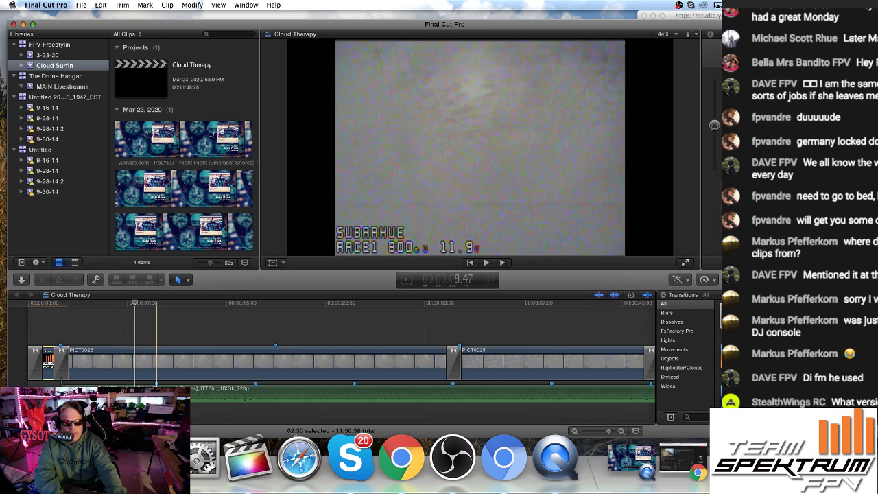
Split the first PICT0025 clip with the Blade tool at the music marker about 10 seconds into the timeline
{"action": "left_click", "coordinate": [157, 367]}
{"action": "key", "text": "b"}
{"action": "left_click", "coordinate": [157, 367]}
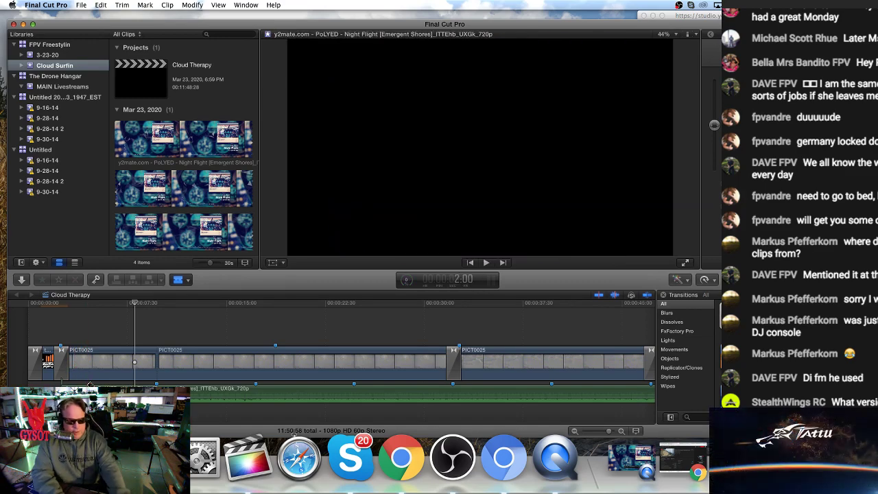
{"action": "key", "text": "a"}
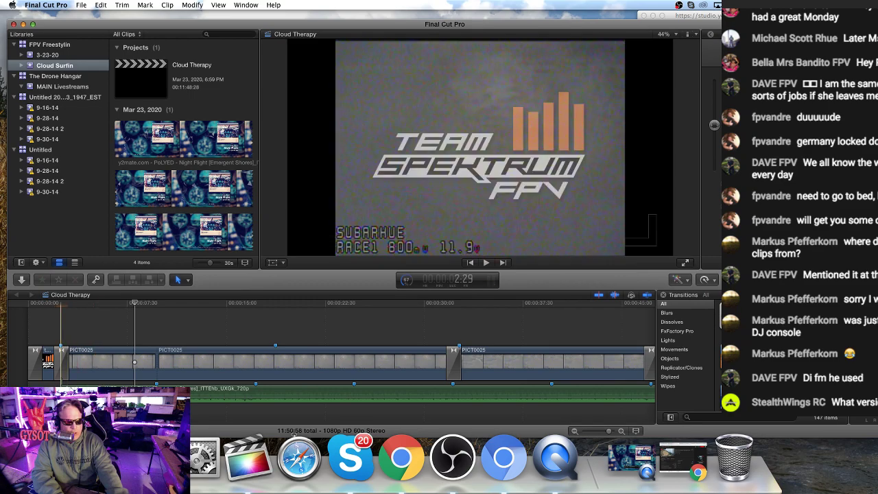
Shift the music clip to start at the new cut, and delete the leading piece of the split PICT0025 clip
{"action": "left_click", "coordinate": [91, 364]}
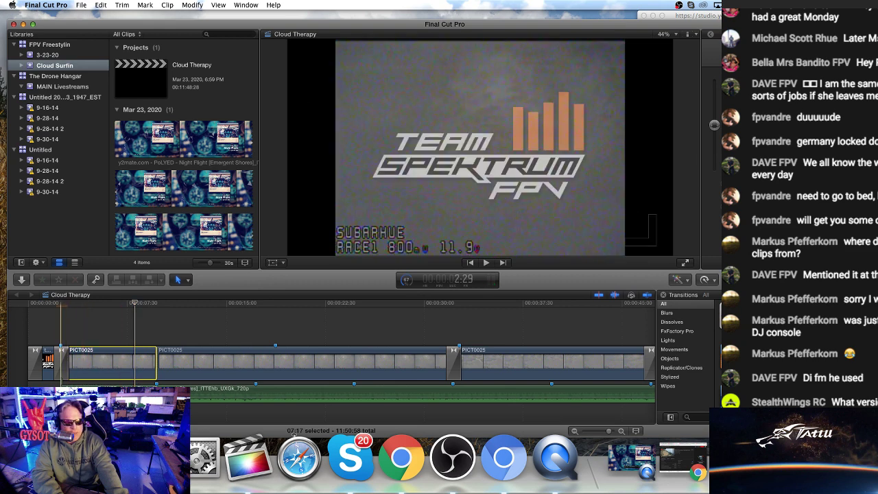
{"action": "left_click_drag", "start_coordinate": [61, 357], "coordinate": [158, 386]}
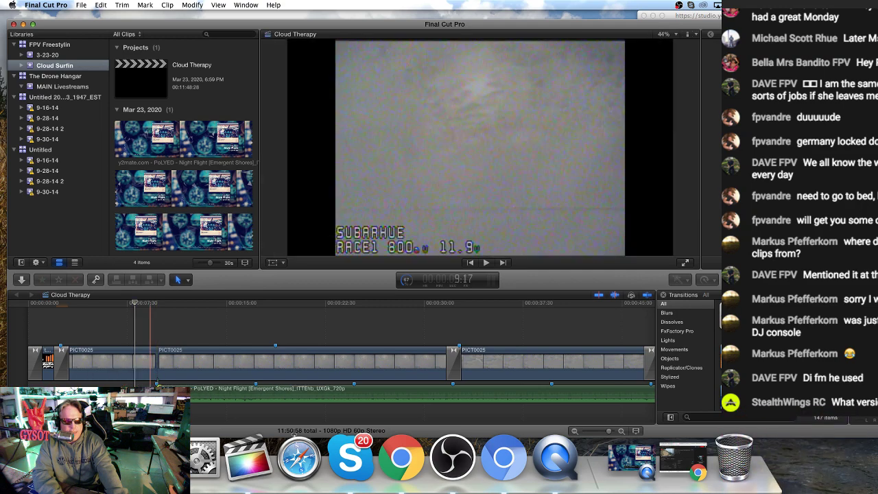
{"action": "left_click", "coordinate": [174, 356]}
{"action": "left_click", "coordinate": [108, 356]}
{"action": "key", "text": "Delete"}
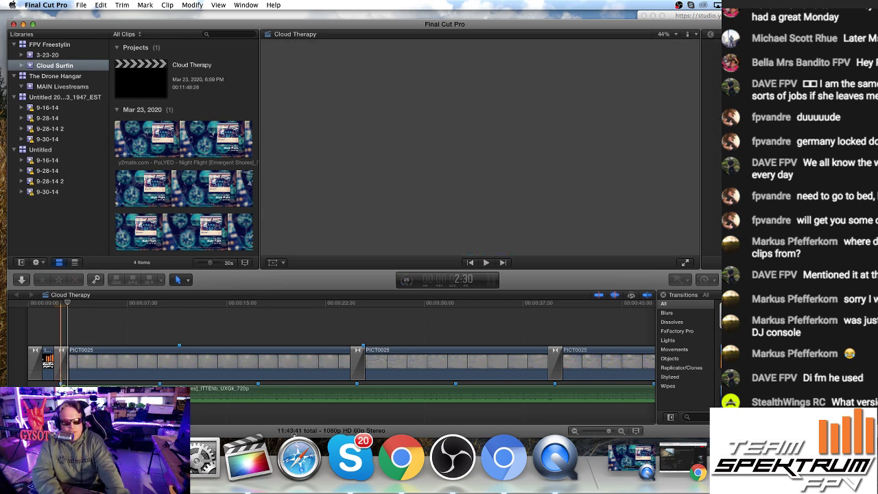
Move the music clip back to the very start of the timeline so it begins under the team logo
{"action": "left_click_drag", "start_coordinate": [35, 357], "coordinate": [34, 357]}
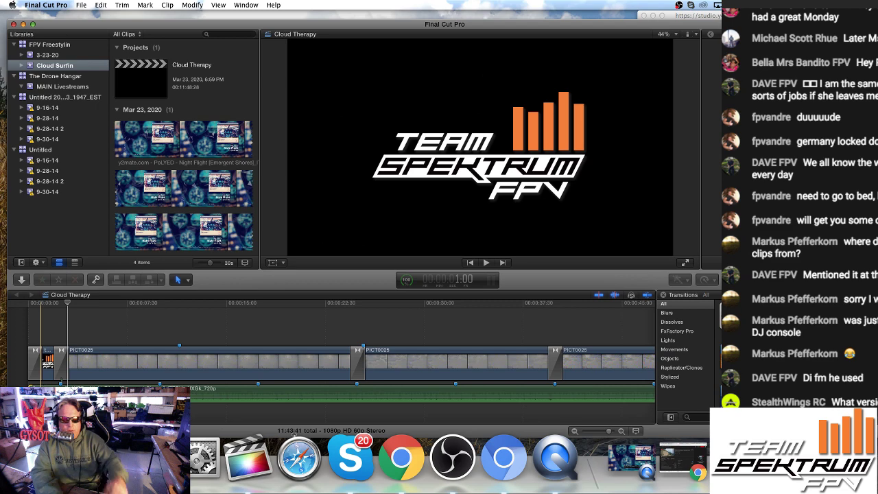
{"action": "left_click", "coordinate": [130, 362]}
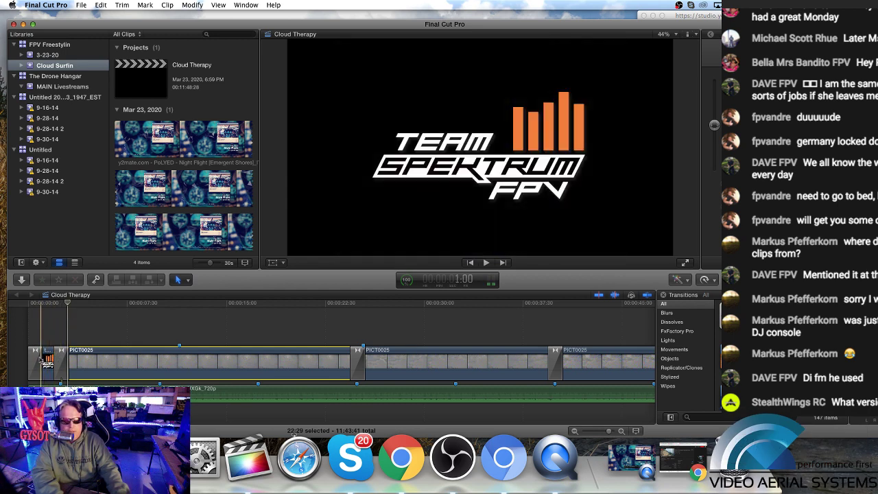
{"action": "left_click", "coordinate": [41, 395]}
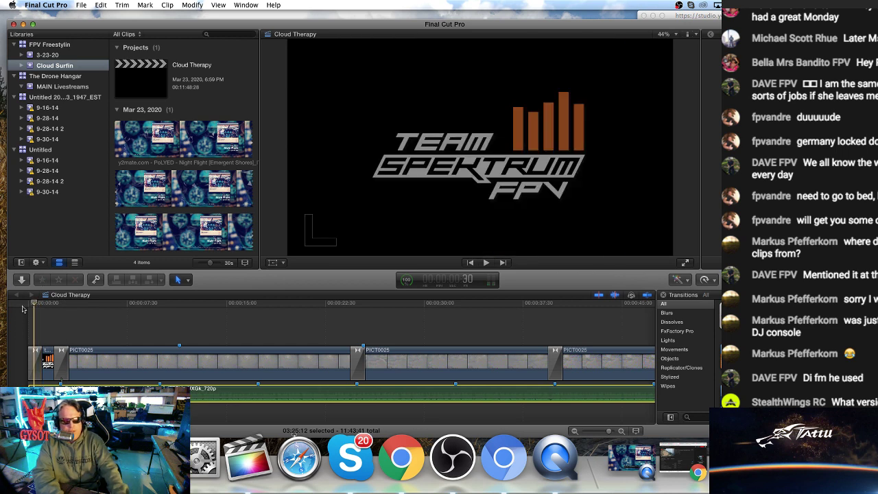
Play back the opening and the next two PICT0025 cuts to check their timing against the moved music
{"action": "key", "text": "space"}
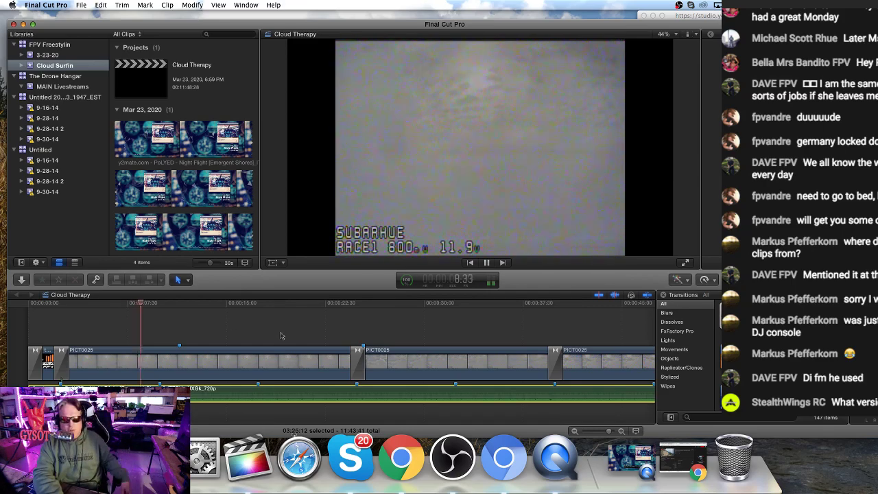
{"action": "left_click", "coordinate": [323, 305]}
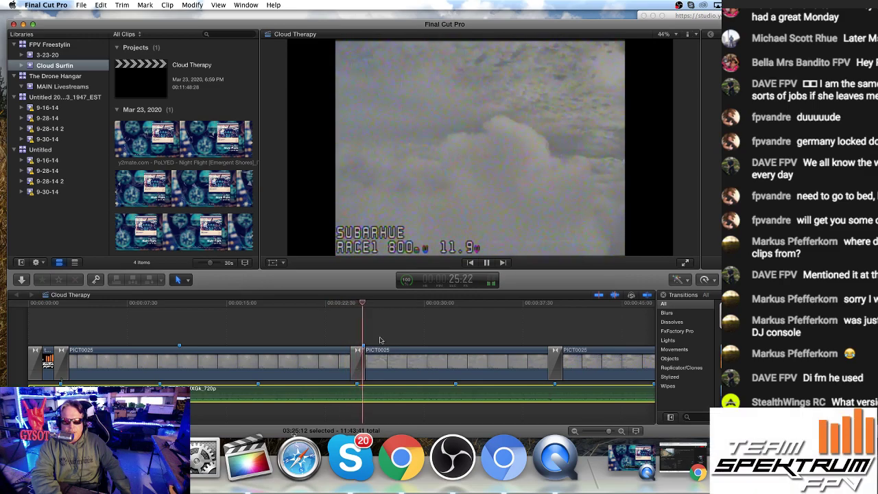
{"action": "left_click", "coordinate": [537, 304]}
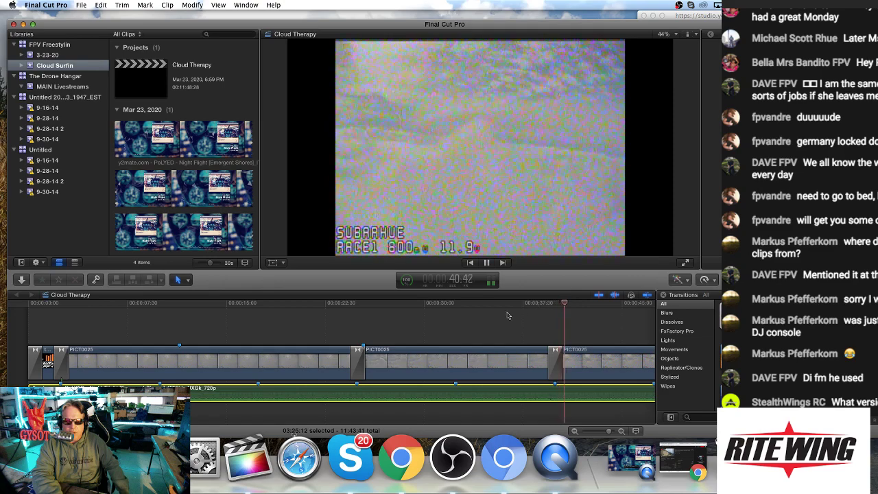
{"action": "left_click", "coordinate": [340, 304]}
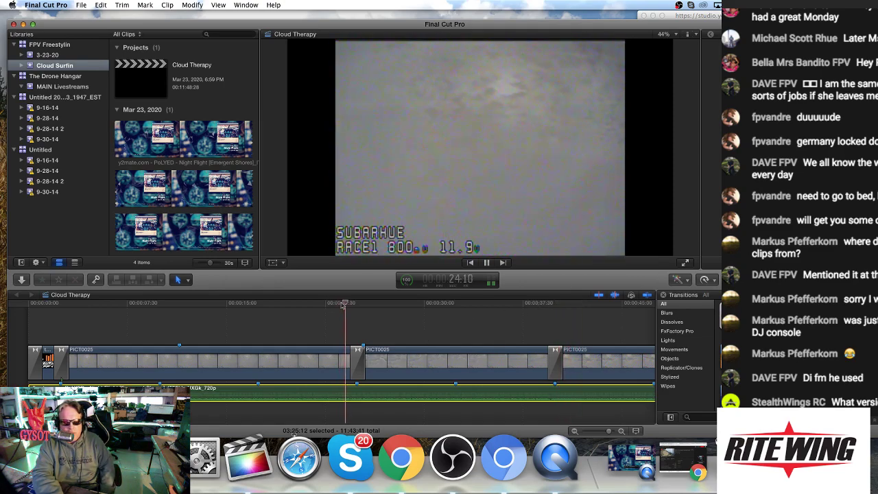
{"action": "left_click", "coordinate": [32, 304]}
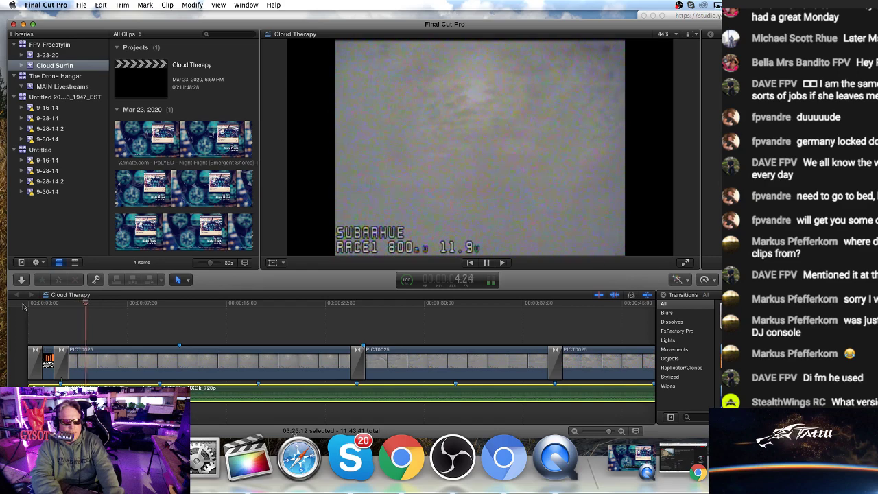
{"action": "left_click", "coordinate": [27, 303]}
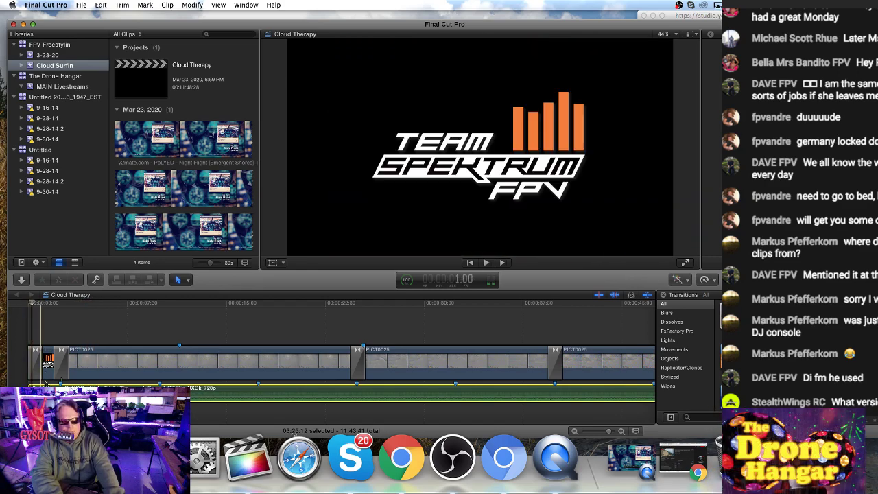
{"action": "key", "text": "space"}
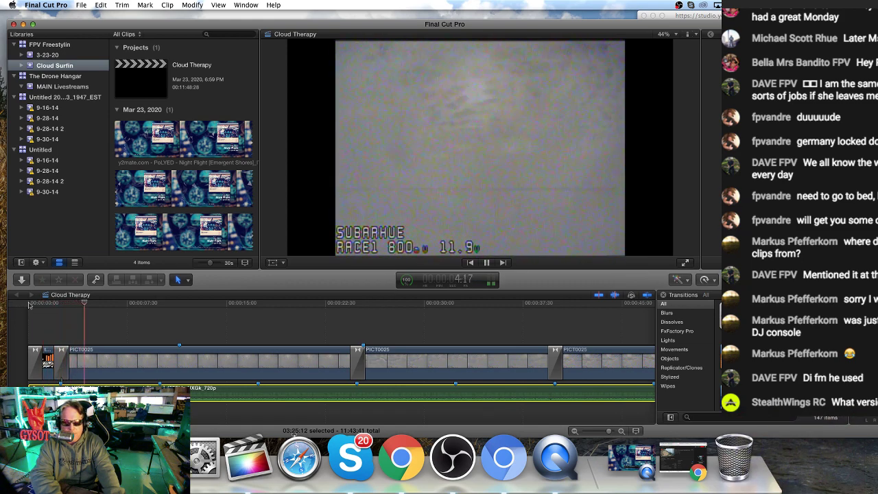
{"action": "left_click", "coordinate": [28, 305]}
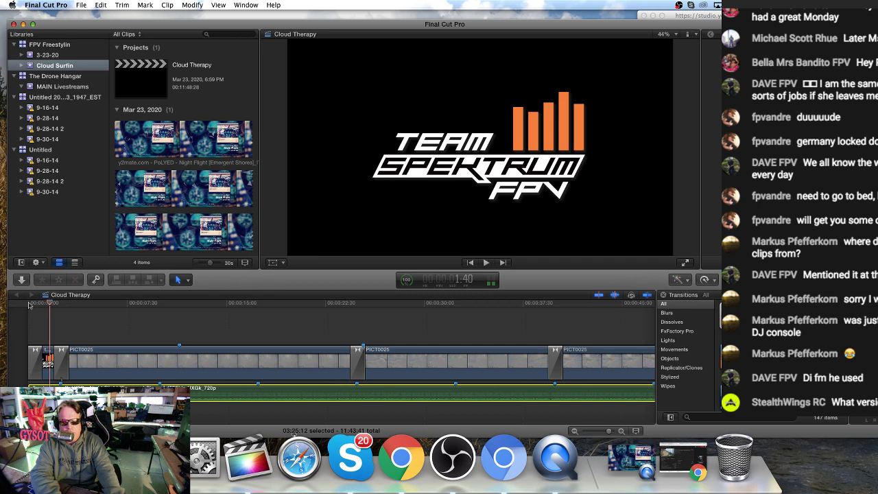
{"action": "left_click", "coordinate": [19, 309]}
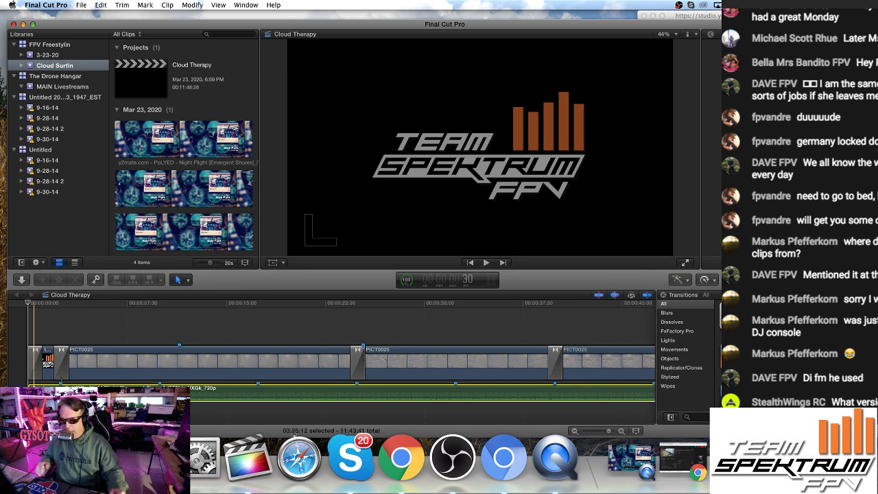
Give the music clip a fade-in of about 02:13 with its volume at -5 dB, and preview the logo opening
{"action": "key", "text": "Home"}
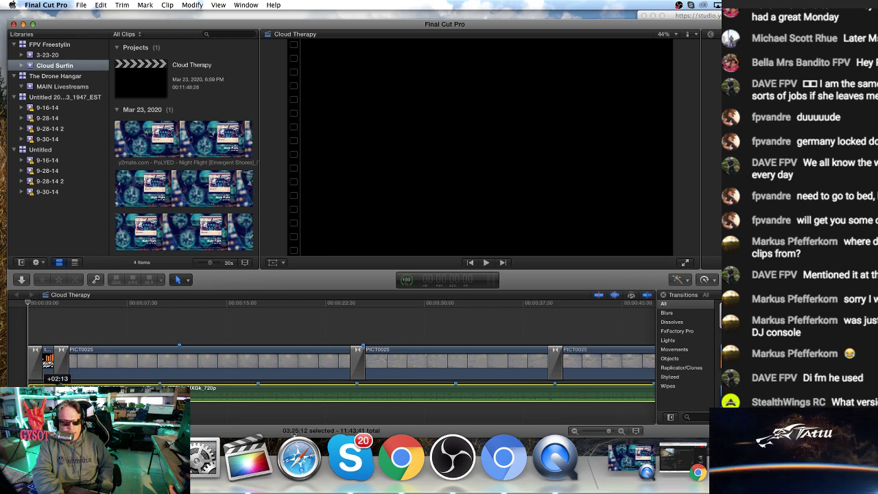
{"action": "left_click_drag", "start_coordinate": [61, 353], "coordinate": [61, 353]}
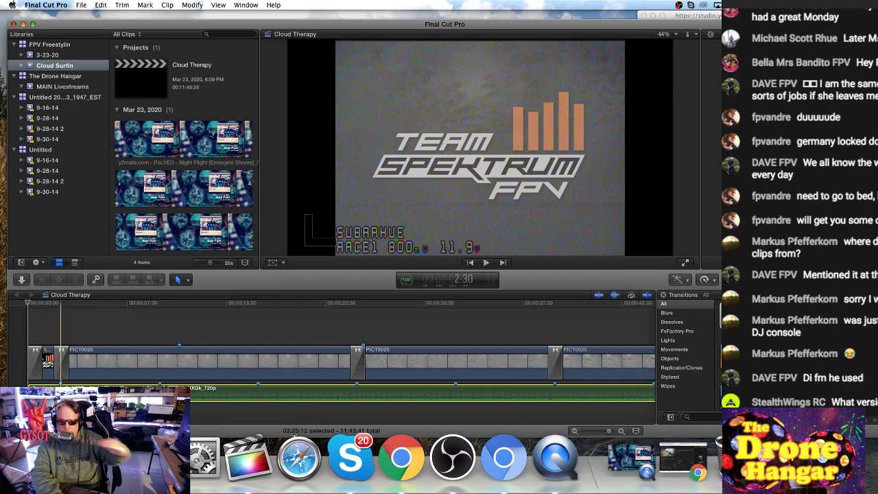
{"action": "left_click", "coordinate": [41, 312]}
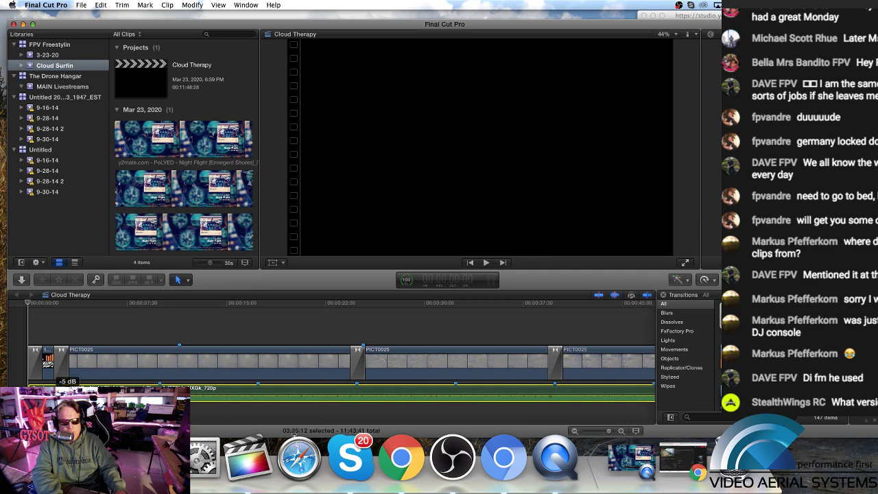
{"action": "key", "text": "space"}
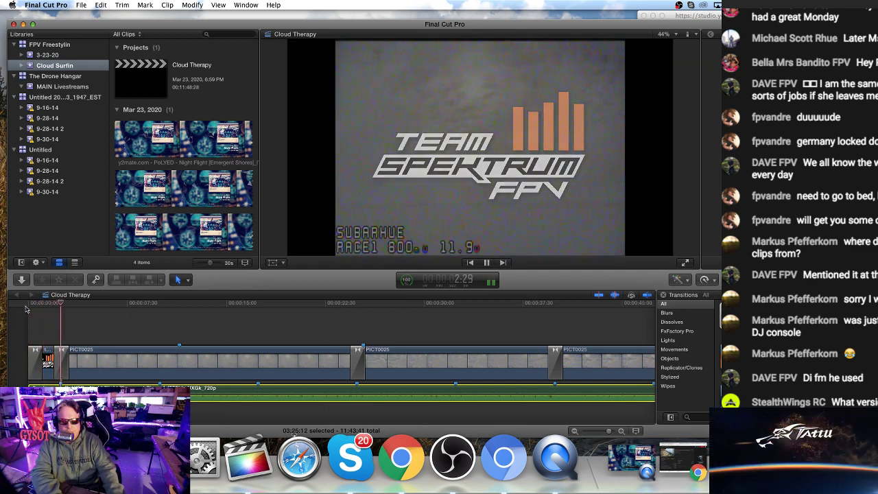
{"action": "key", "text": "space"}
{"action": "key", "text": "Home"}
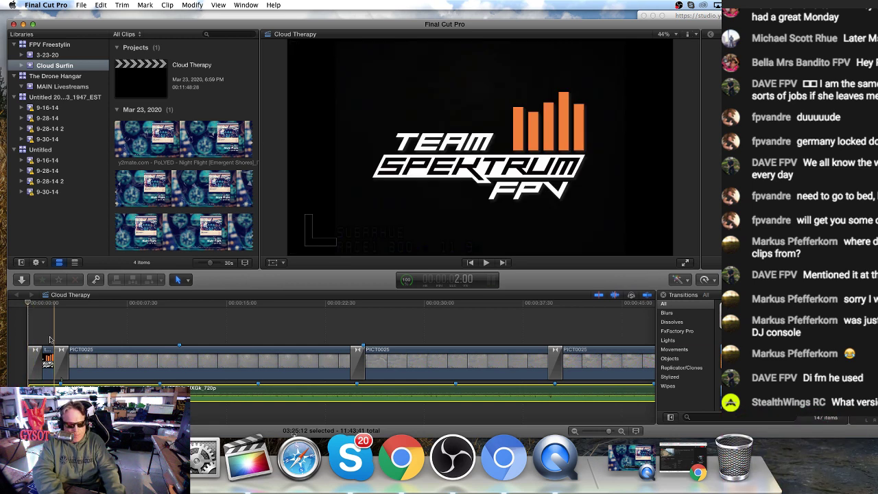
Adjust the music clip's fade-in to about 02:15 and lower its volume to -7 dB
{"action": "key", "text": "super+shift+a"}
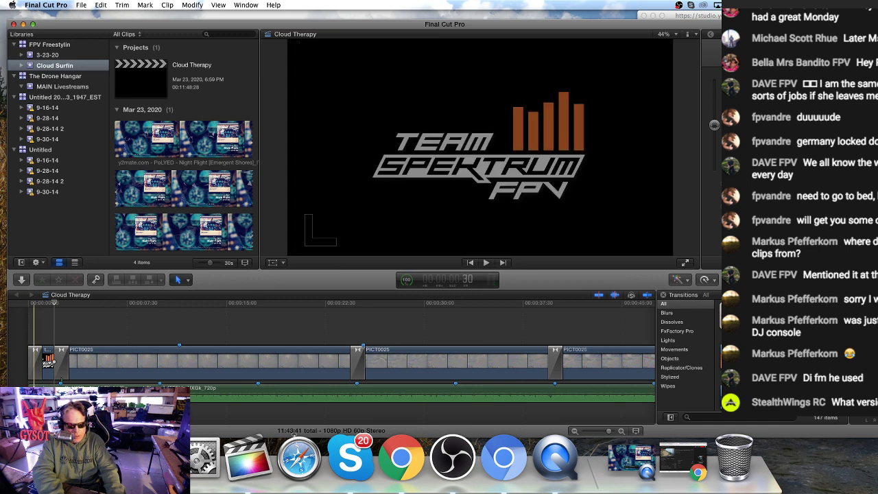
{"action": "type", "text": "+202"}
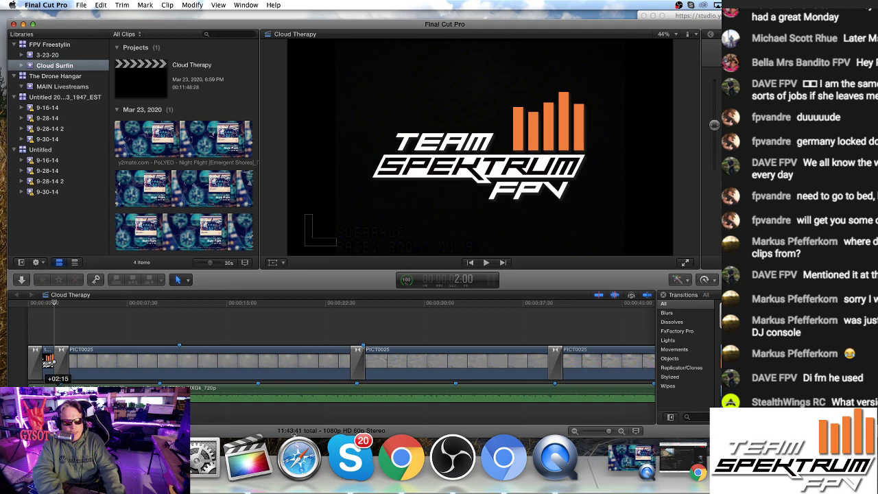
{"action": "key", "text": "Return"}
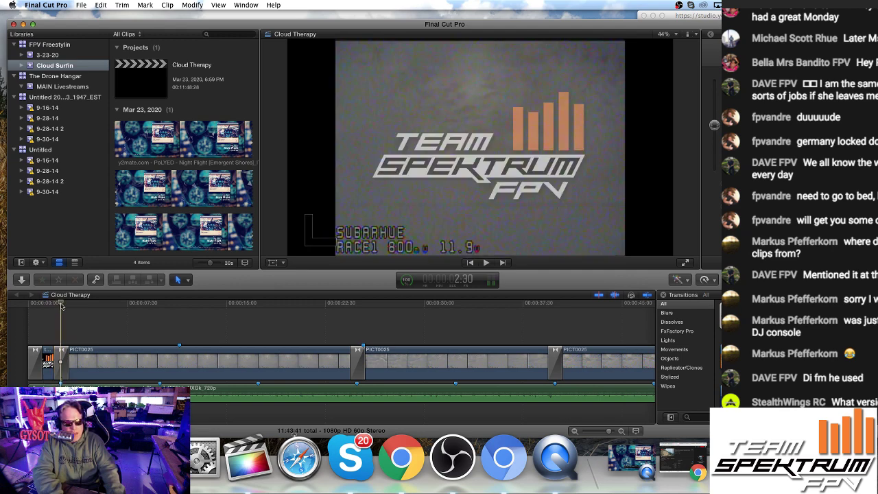
{"action": "left_click_drag", "start_coordinate": [98, 383], "coordinate": [99, 386]}
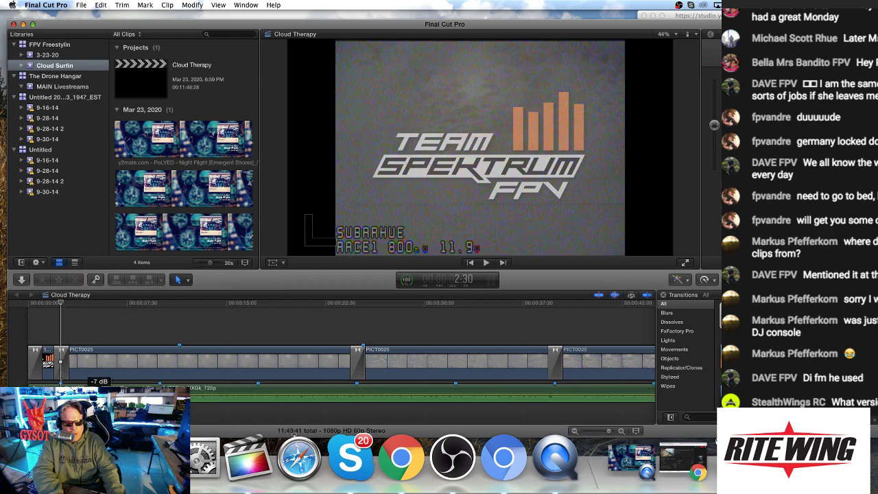
Play the project from the start through the third PICT0025 clip to review the music fade and the cuts
{"action": "left_click", "coordinate": [29, 308]}
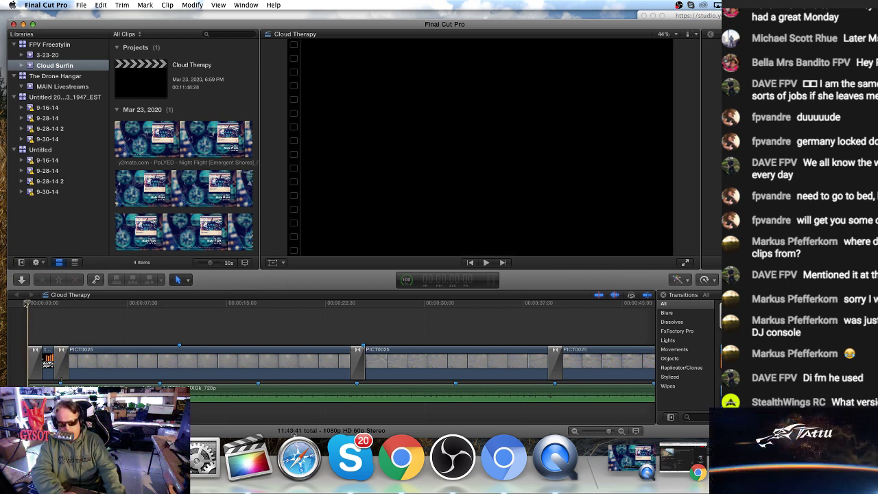
{"action": "key", "text": "space"}
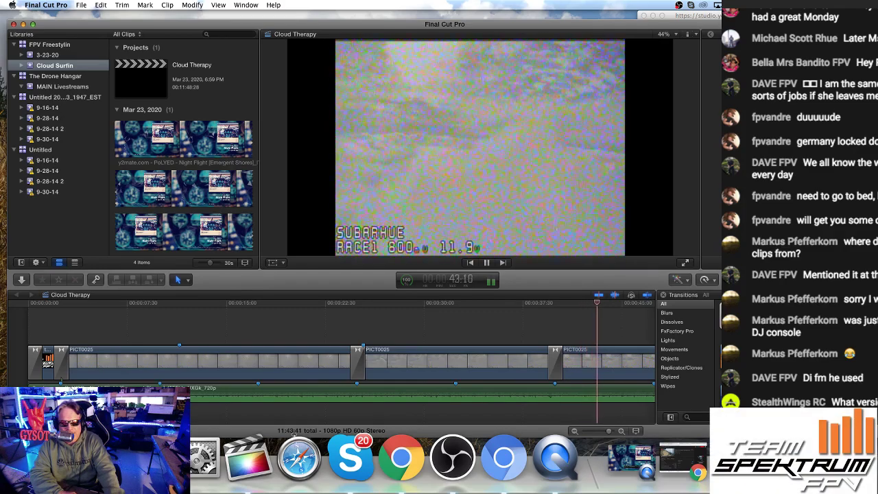
{"action": "key", "text": "space"}
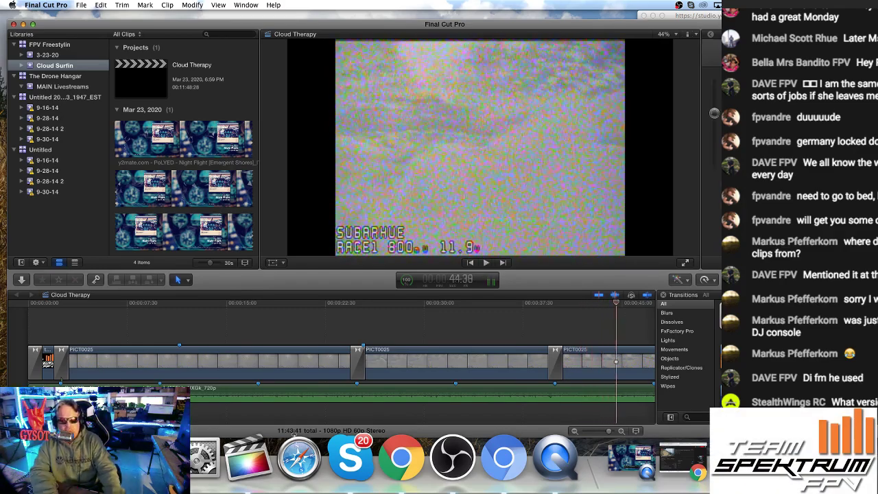
Play the project twice from the start into the first PICT0025 clip to check the logo opening and music fade-in
{"action": "left_click", "coordinate": [31, 304]}
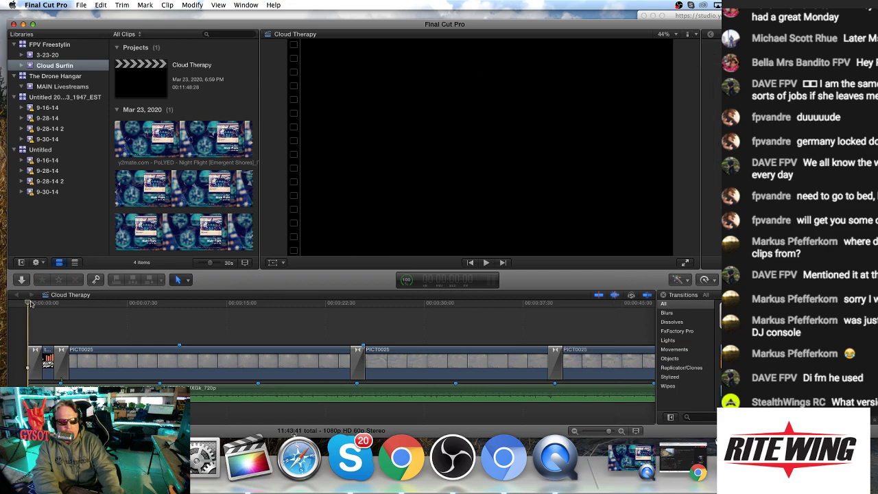
{"action": "key", "text": "space"}
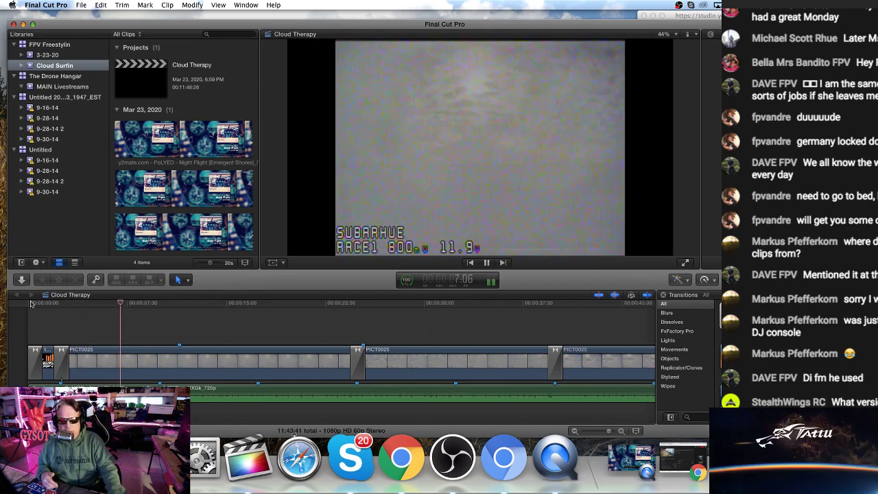
{"action": "key", "text": "space"}
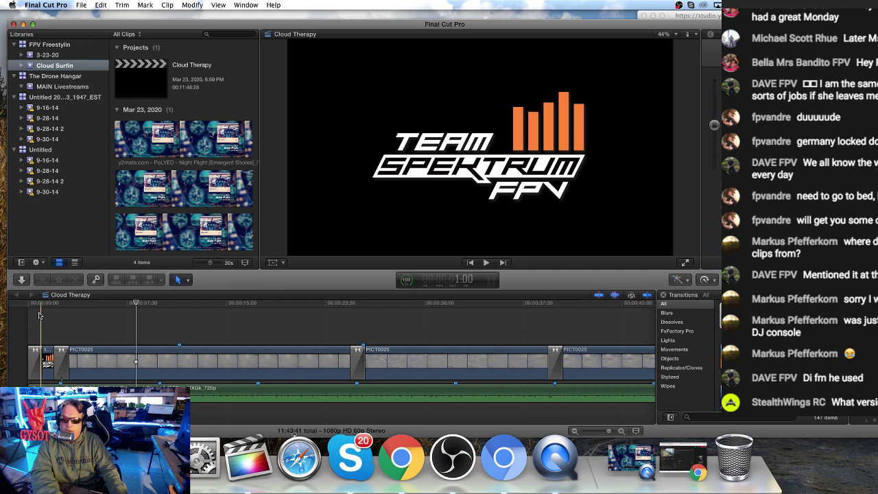
{"action": "key", "text": "space"}
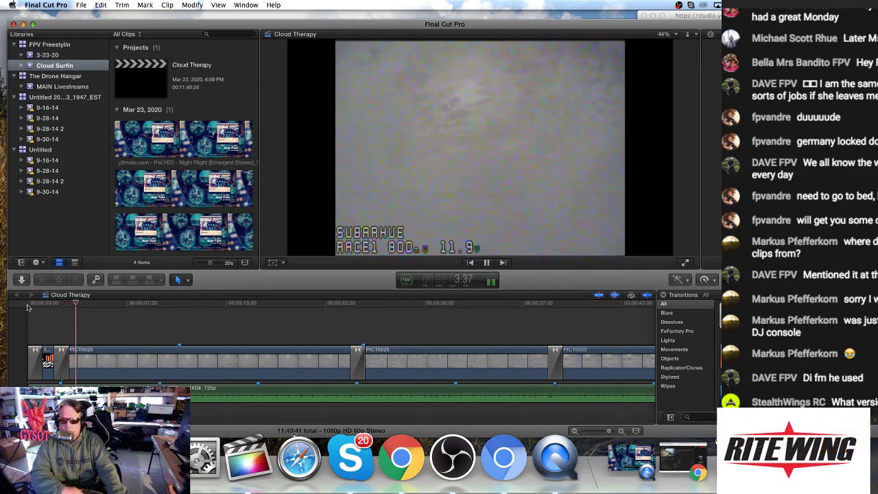
{"action": "key", "text": "space"}
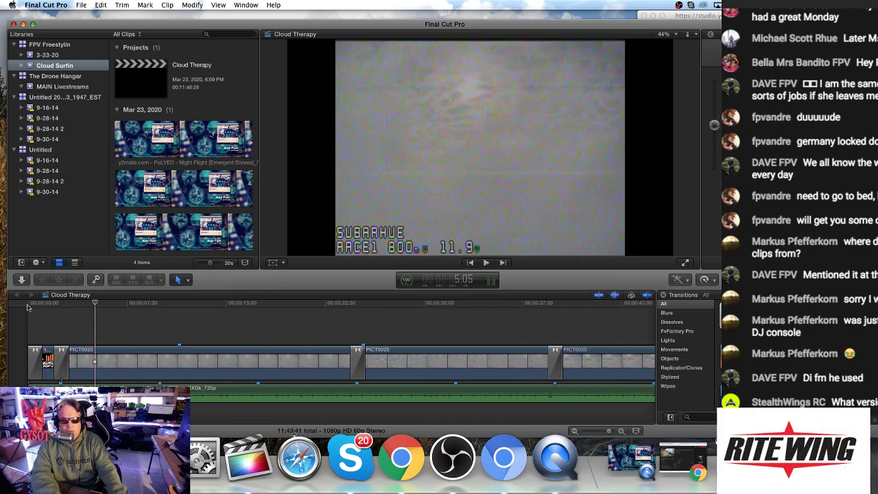
Try the music clip at -10 dB with the editor window shifted to expose the audio meters, and move the window back
{"action": "left_click", "coordinate": [122, 397]}
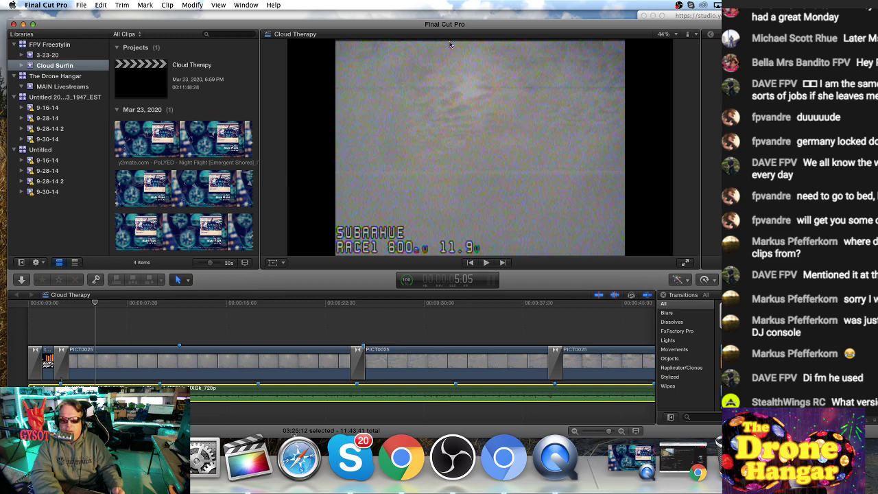
{"action": "left_click_drag", "start_coordinate": [470, 25], "coordinate": [145, 29]}
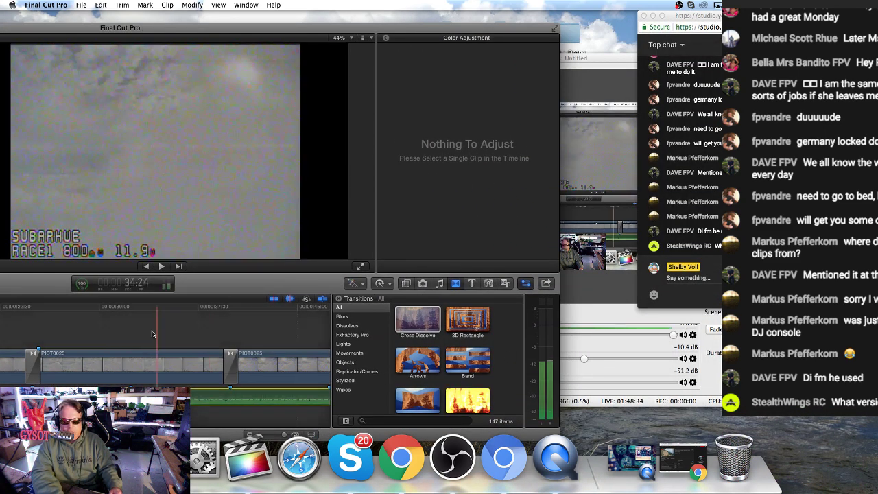
{"action": "left_click", "coordinate": [229, 334]}
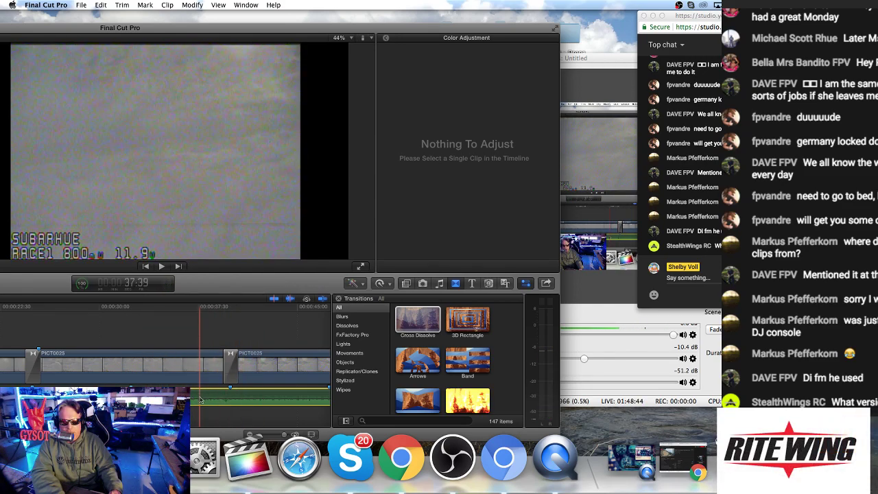
{"action": "left_click_drag", "start_coordinate": [199, 396], "coordinate": [199, 394]}
{"action": "key", "text": "space"}
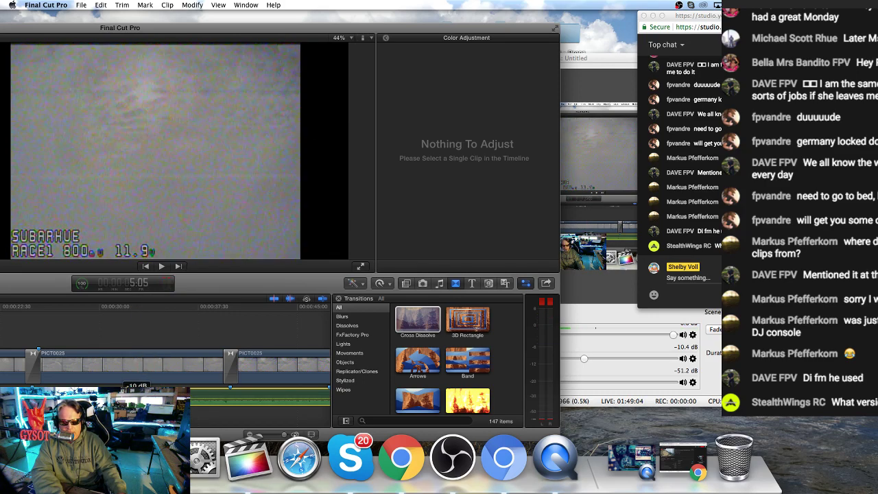
{"action": "key", "text": "space"}
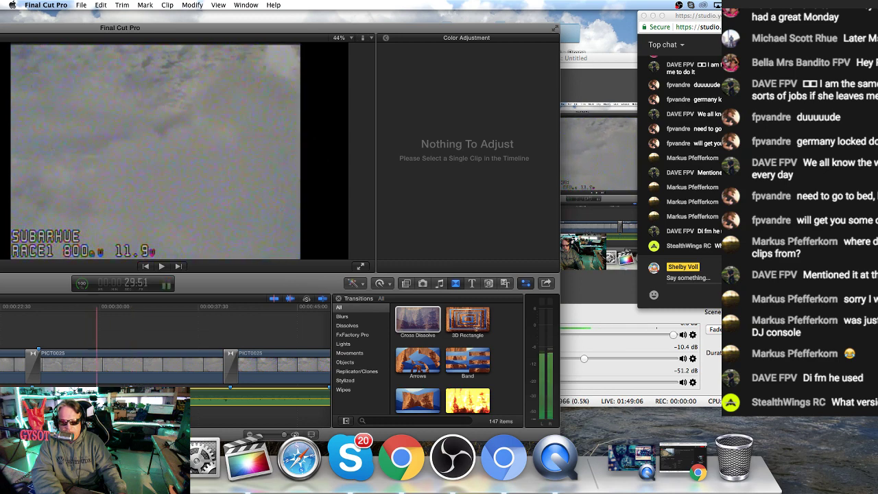
{"action": "key", "text": "j"}
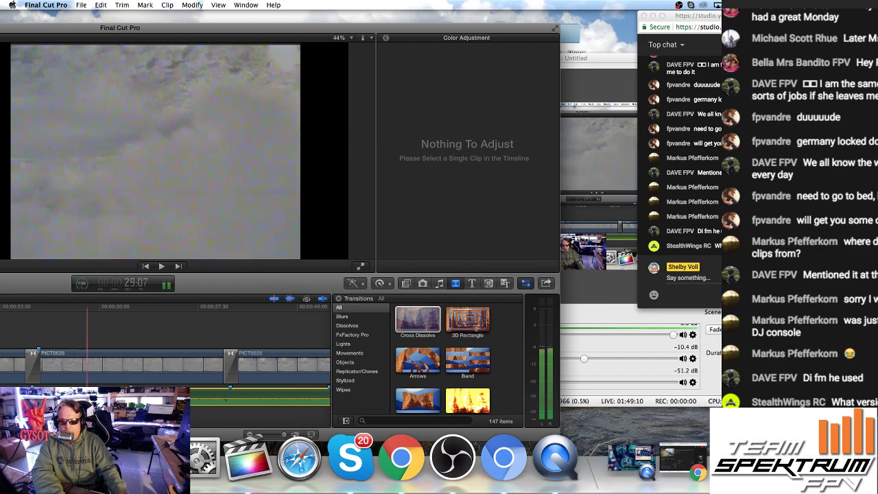
{"action": "key", "text": "l"}
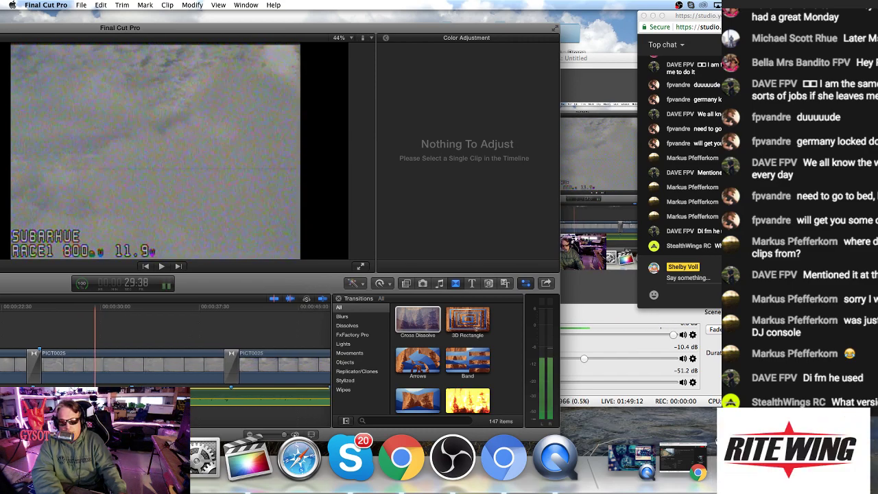
{"action": "double_click", "coordinate": [122, 28]}
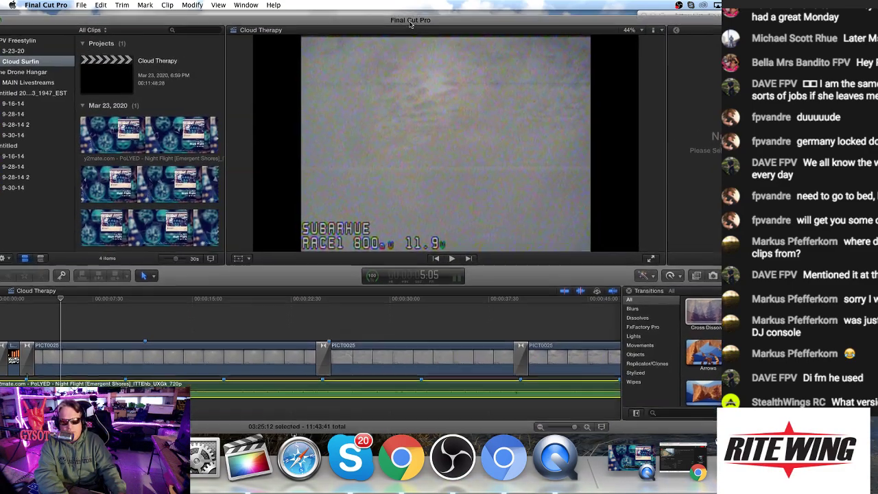
{"action": "double_click", "coordinate": [422, 21]}
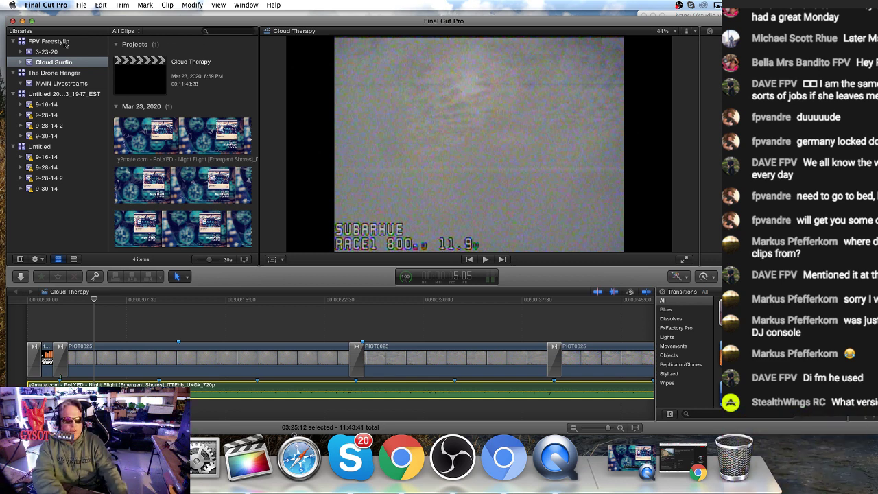
Play the project from the start and set the music clip's volume to about -5 dB during playback
{"action": "left_click_drag", "start_coordinate": [43, 301], "coordinate": [24, 307]}
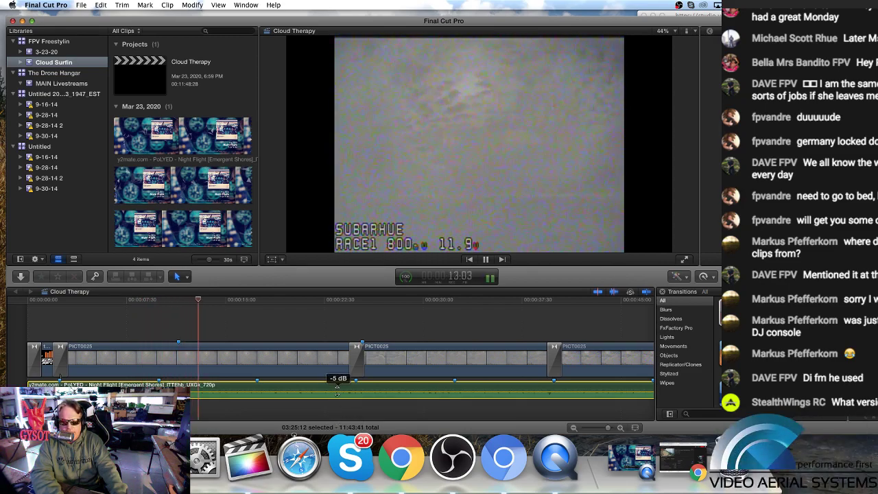
{"action": "left_click_drag", "start_coordinate": [337, 388], "coordinate": [336, 389]}
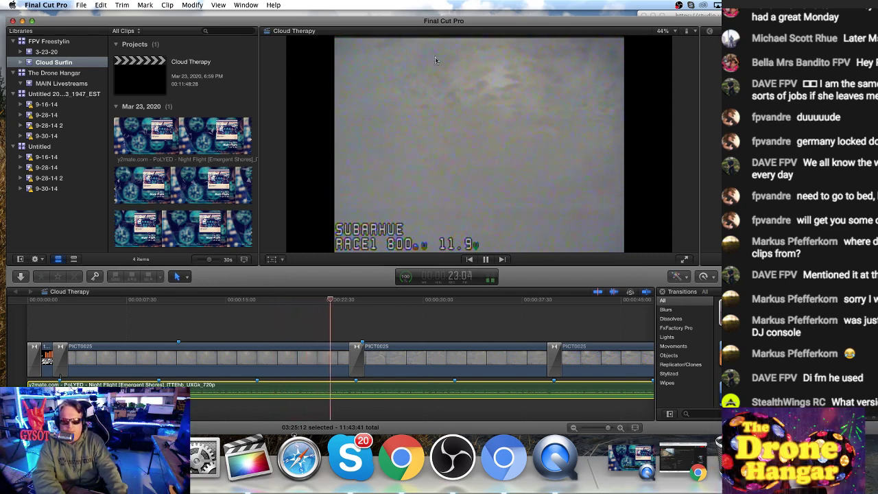
{"action": "left_click_drag", "start_coordinate": [435, 24], "coordinate": [434, 19]}
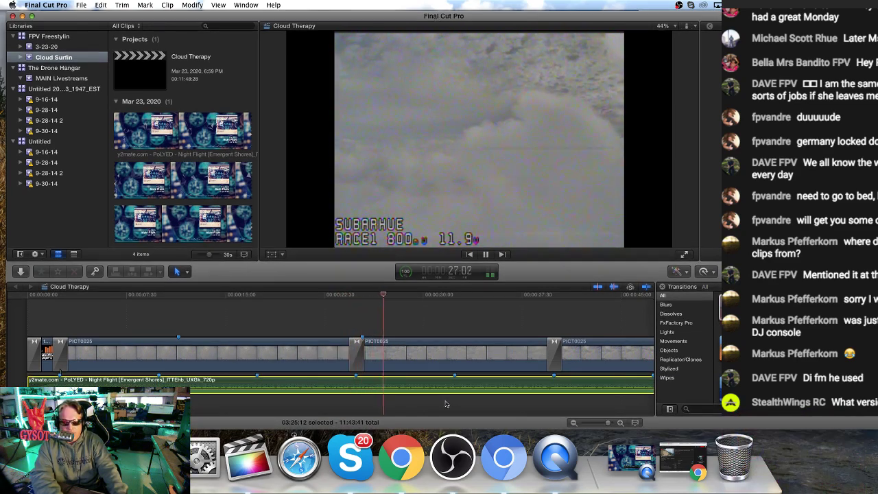
Look at the OBS Studio window briefly, return to Final Cut Pro, and replay the timeline across the second PICT0025 cut
{"action": "left_click", "coordinate": [442, 458]}
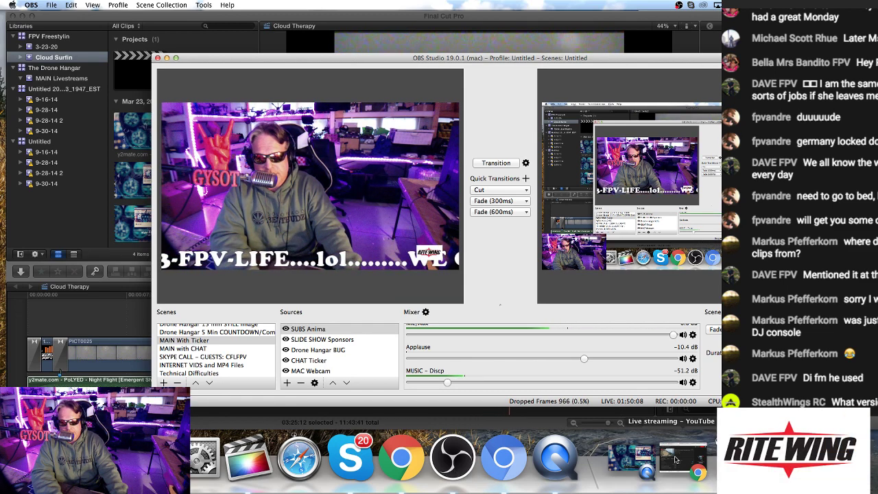
{"action": "key", "text": "super+Tab"}
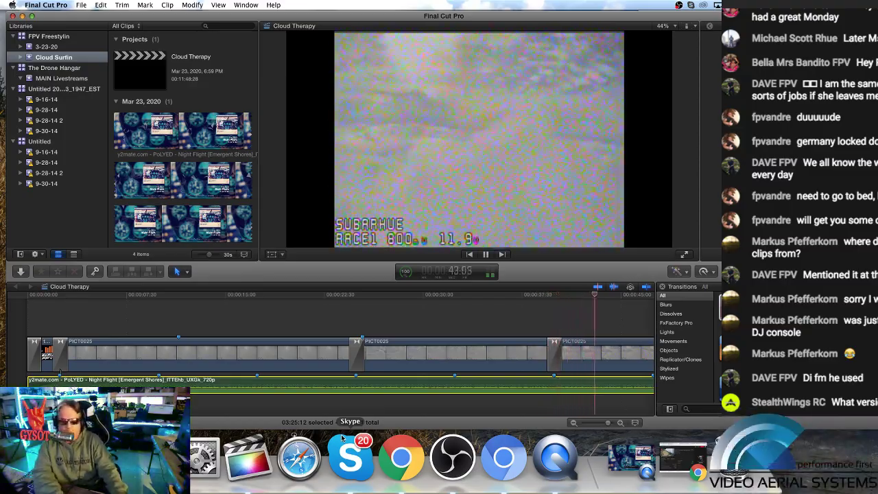
{"action": "left_click", "coordinate": [320, 302]}
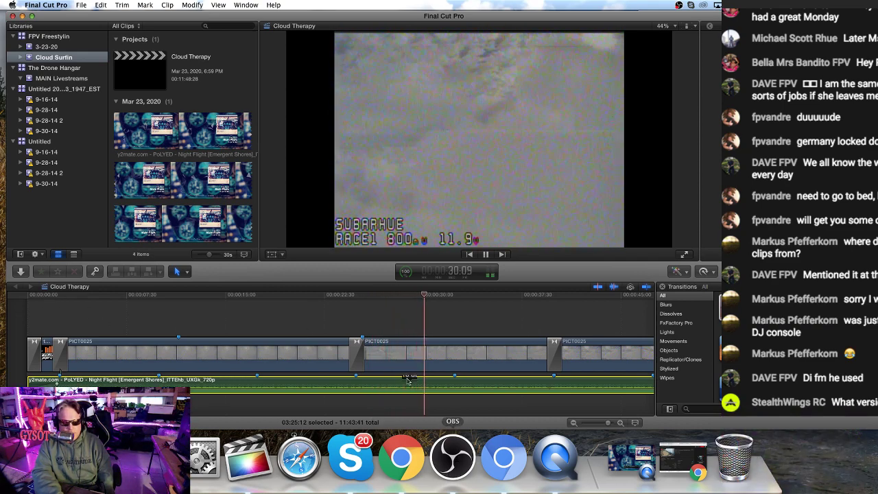
{"action": "scroll", "coordinate": [409, 398], "scroll_direction": "right", "scroll_amount": 10}
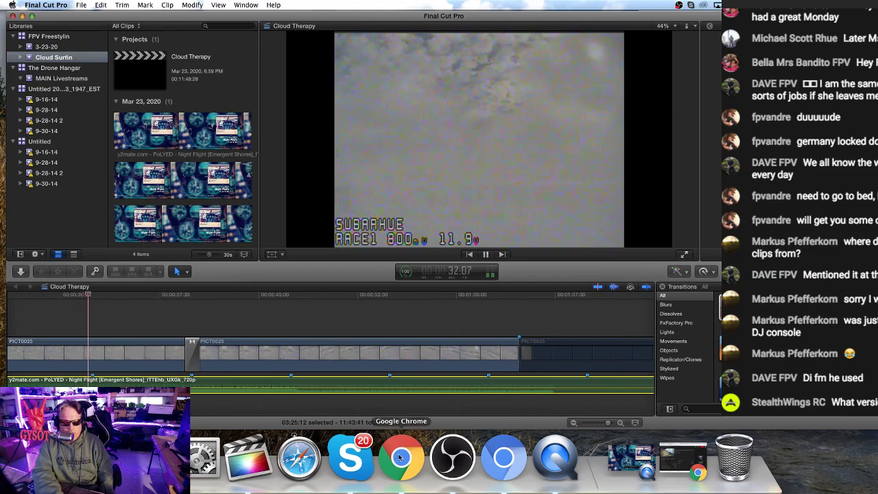
Switch to OBS Studio and transition the livestream to the MAIN With Ticker webcam scene
{"action": "left_click", "coordinate": [452, 458]}
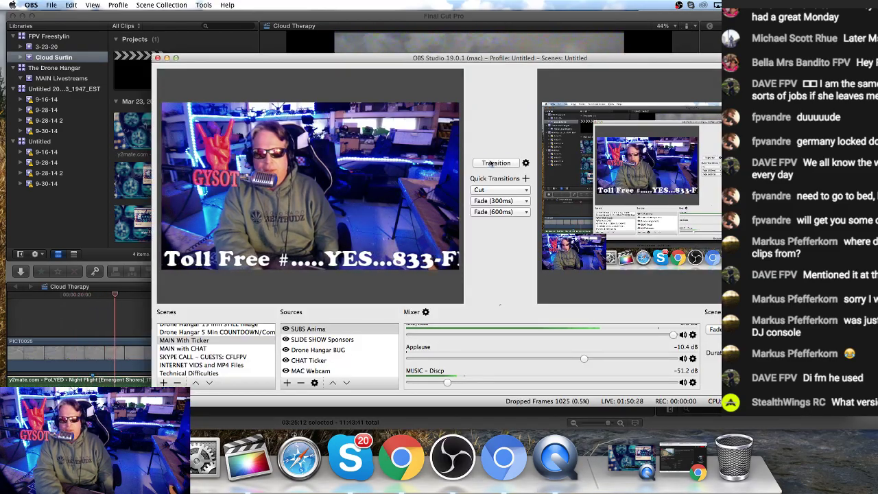
{"action": "left_click", "coordinate": [491, 163]}
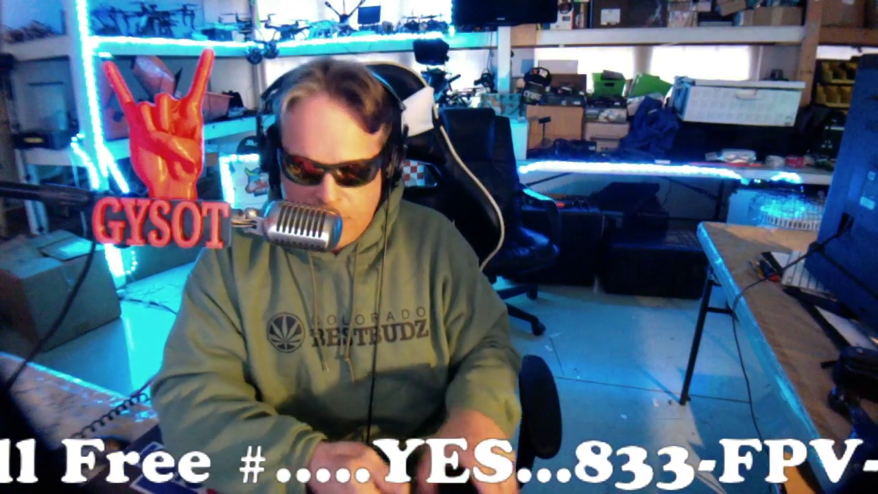